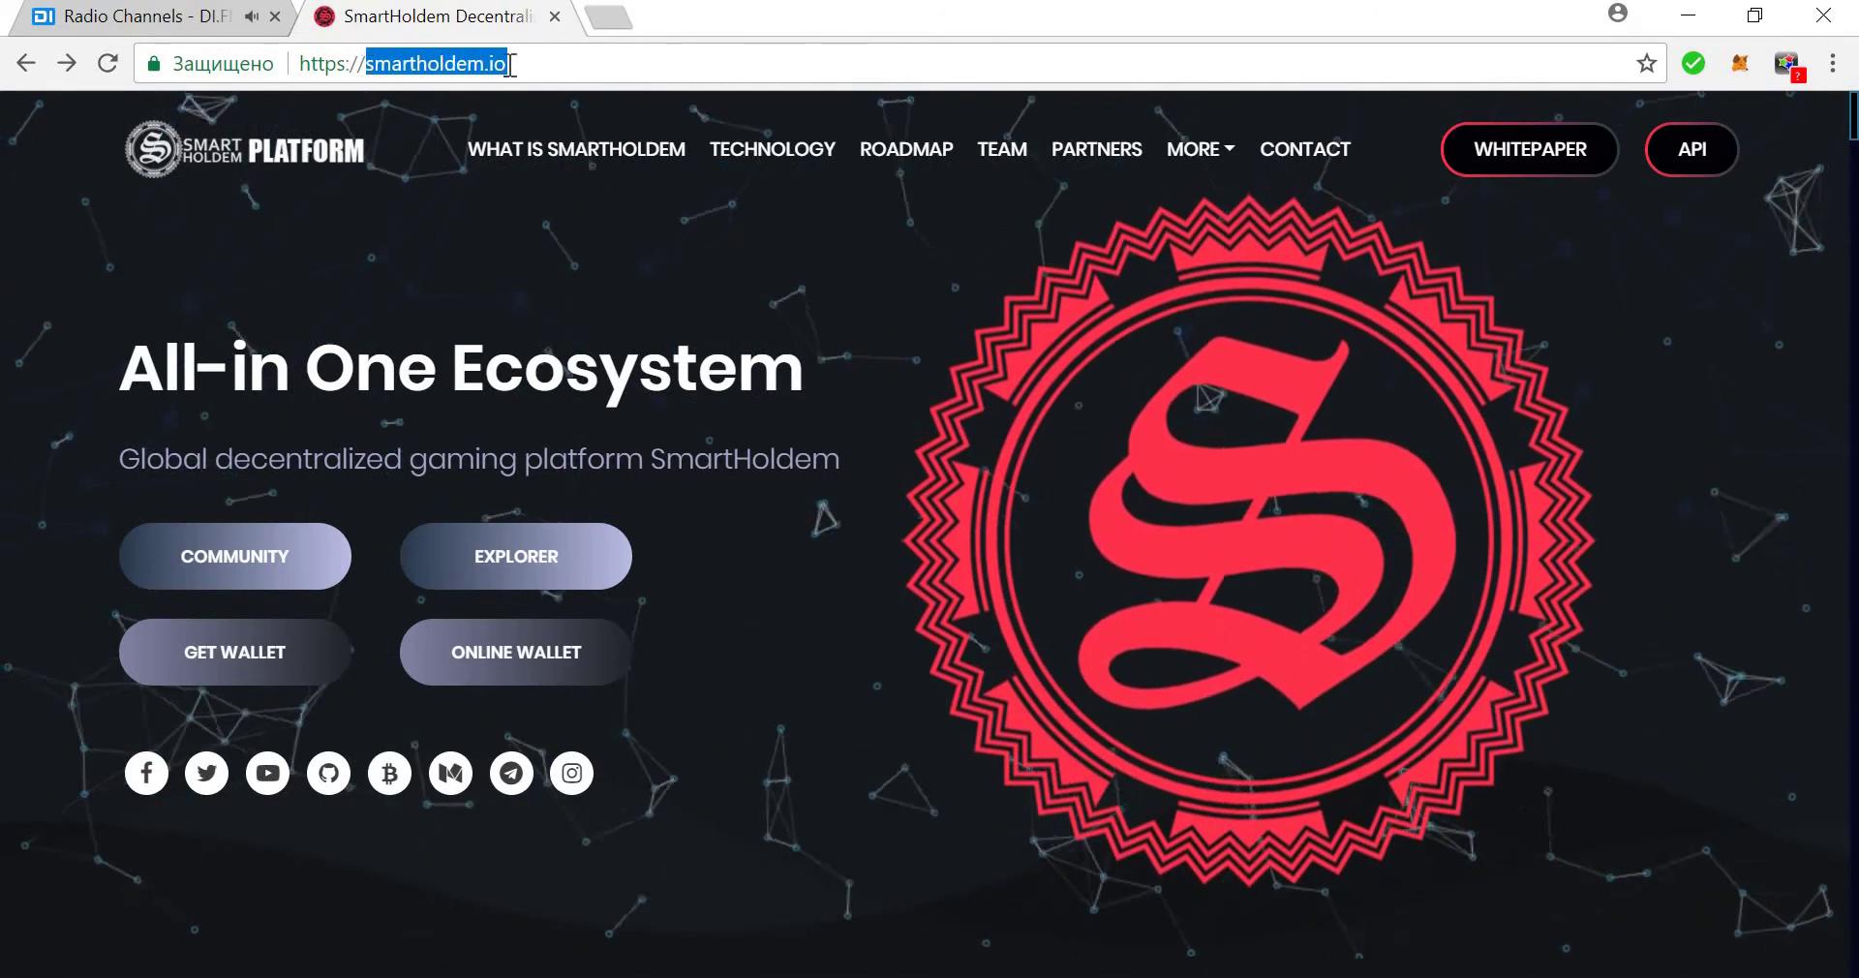
Go to the wallet download page with GET WALLET on the smartholdem.io homepage.
left_click(242, 658)
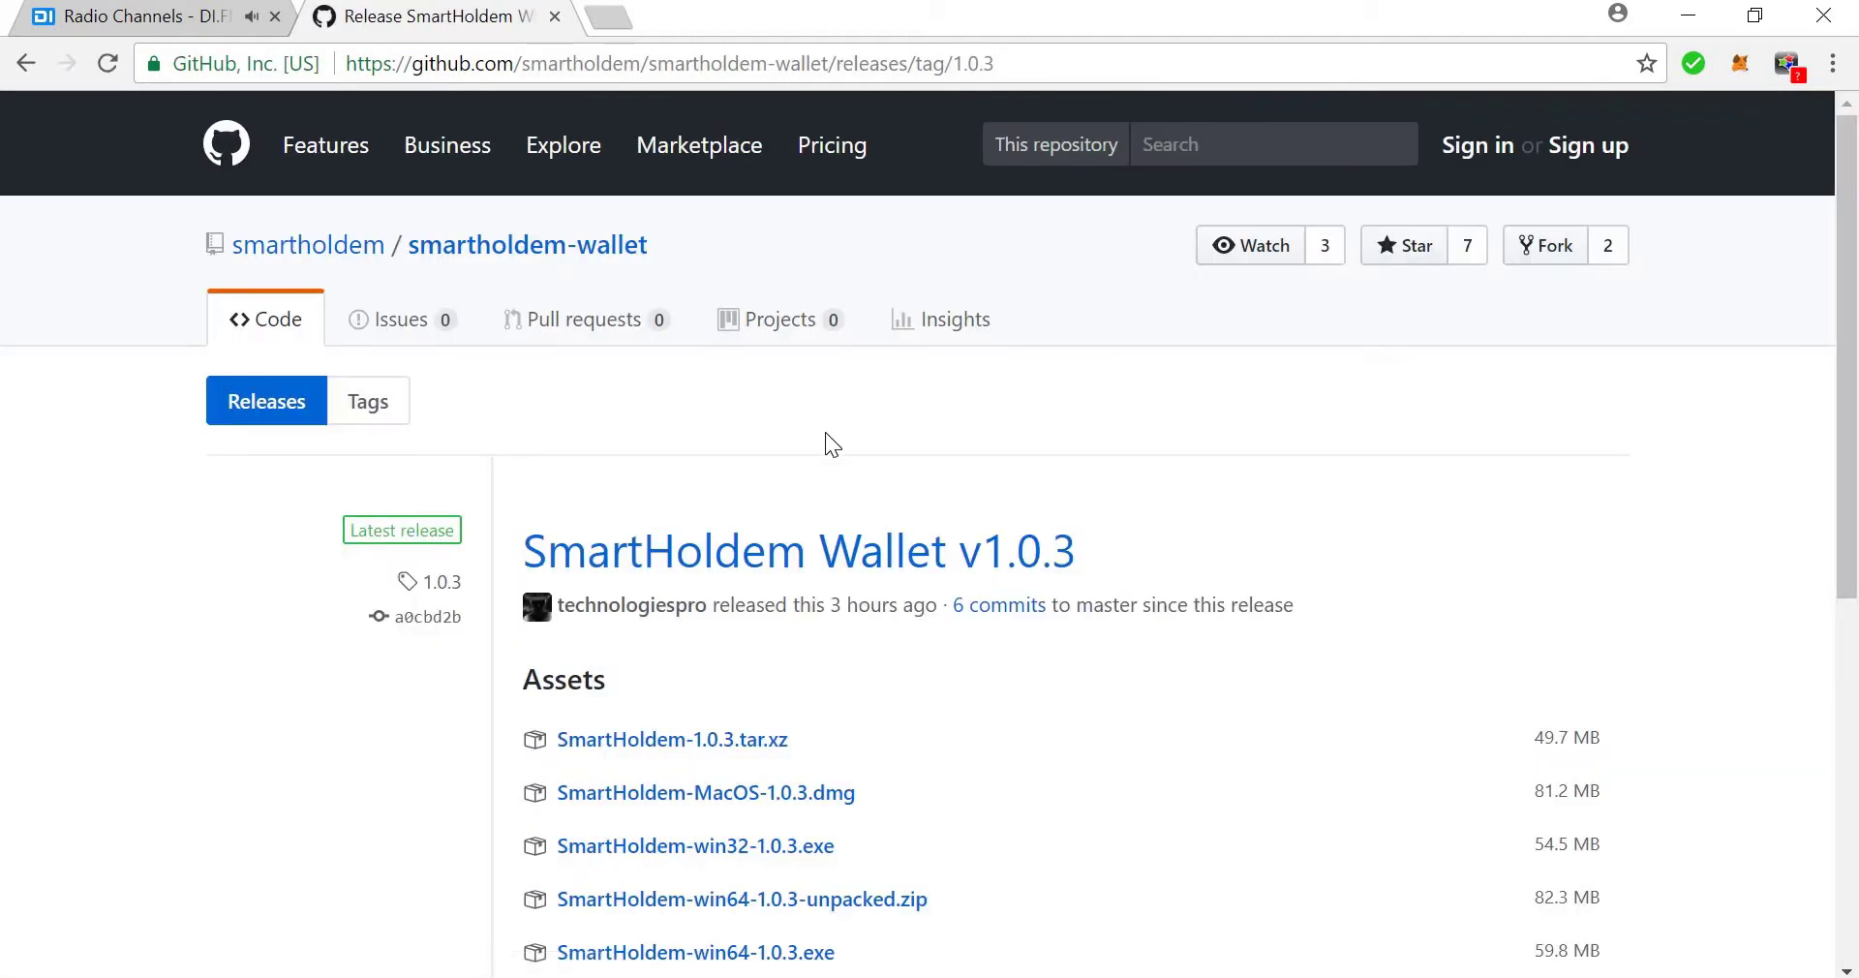
Scroll down to the v1.0.3 installers for Linux, macOS and Windows.
scroll(825, 430, "down", 4)
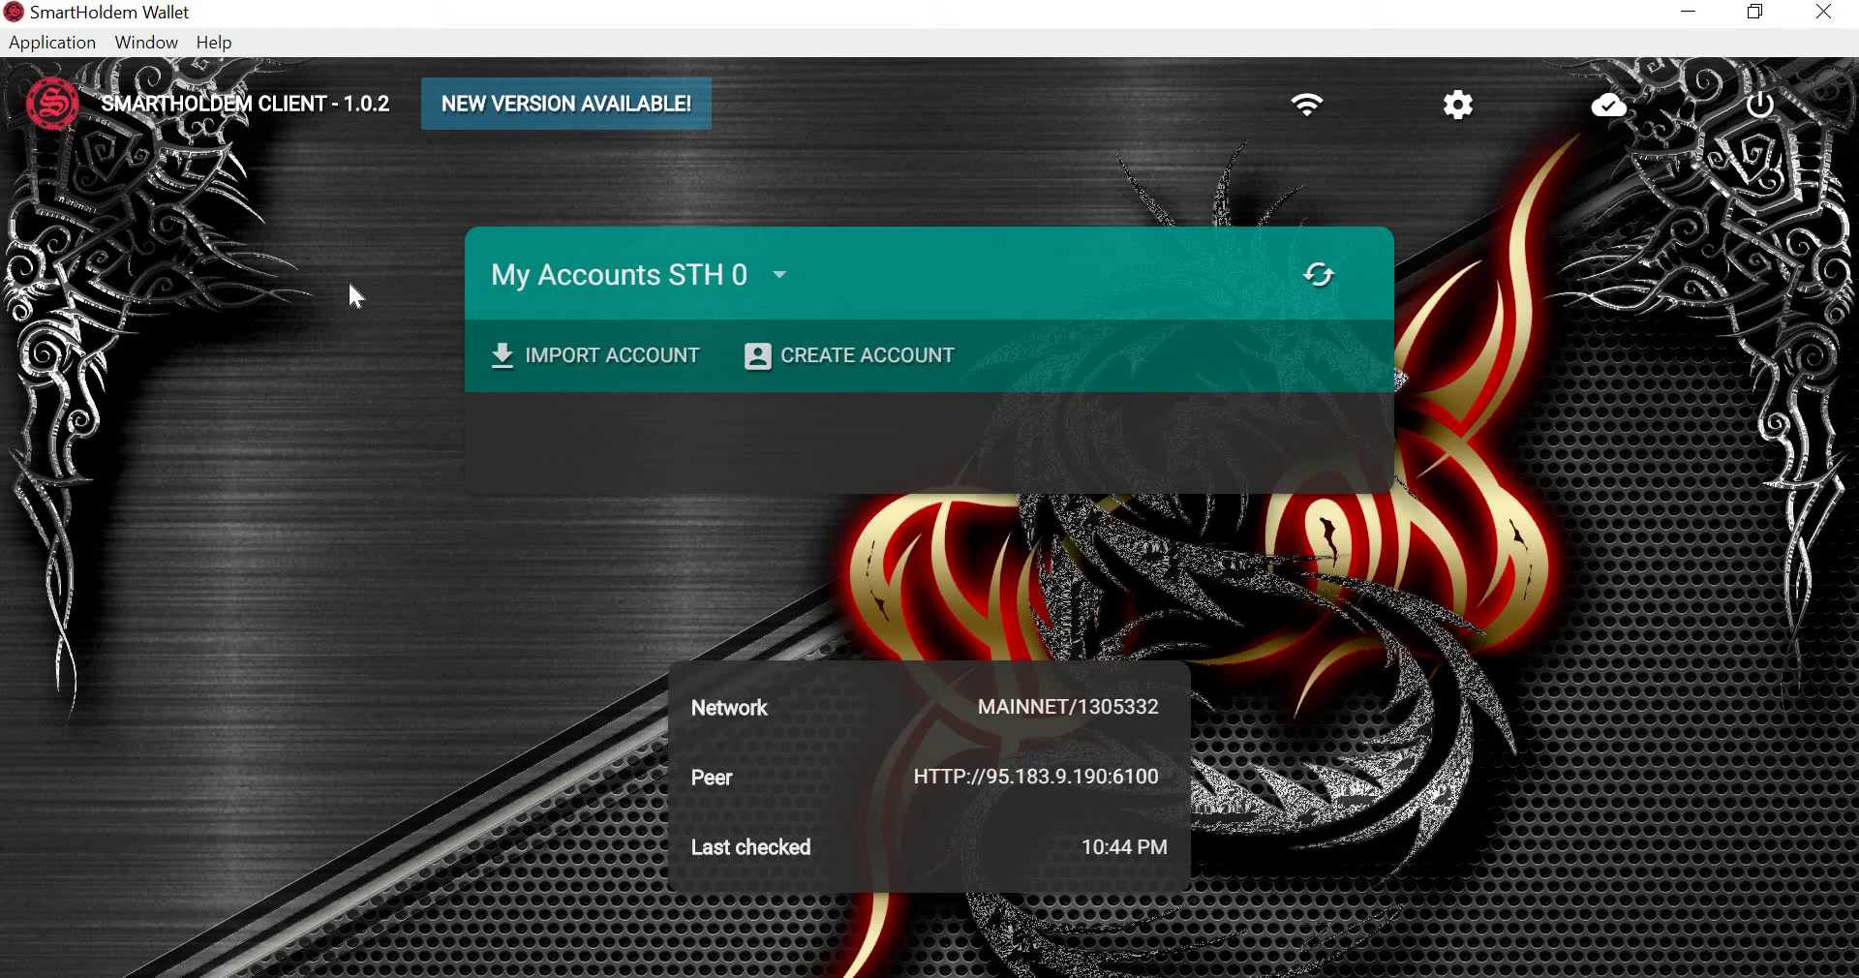
View About SmartHoldemClient (version 1.0.2, electron 1.8.4), close it, and reopen the Application menu.
left_click(73, 45)
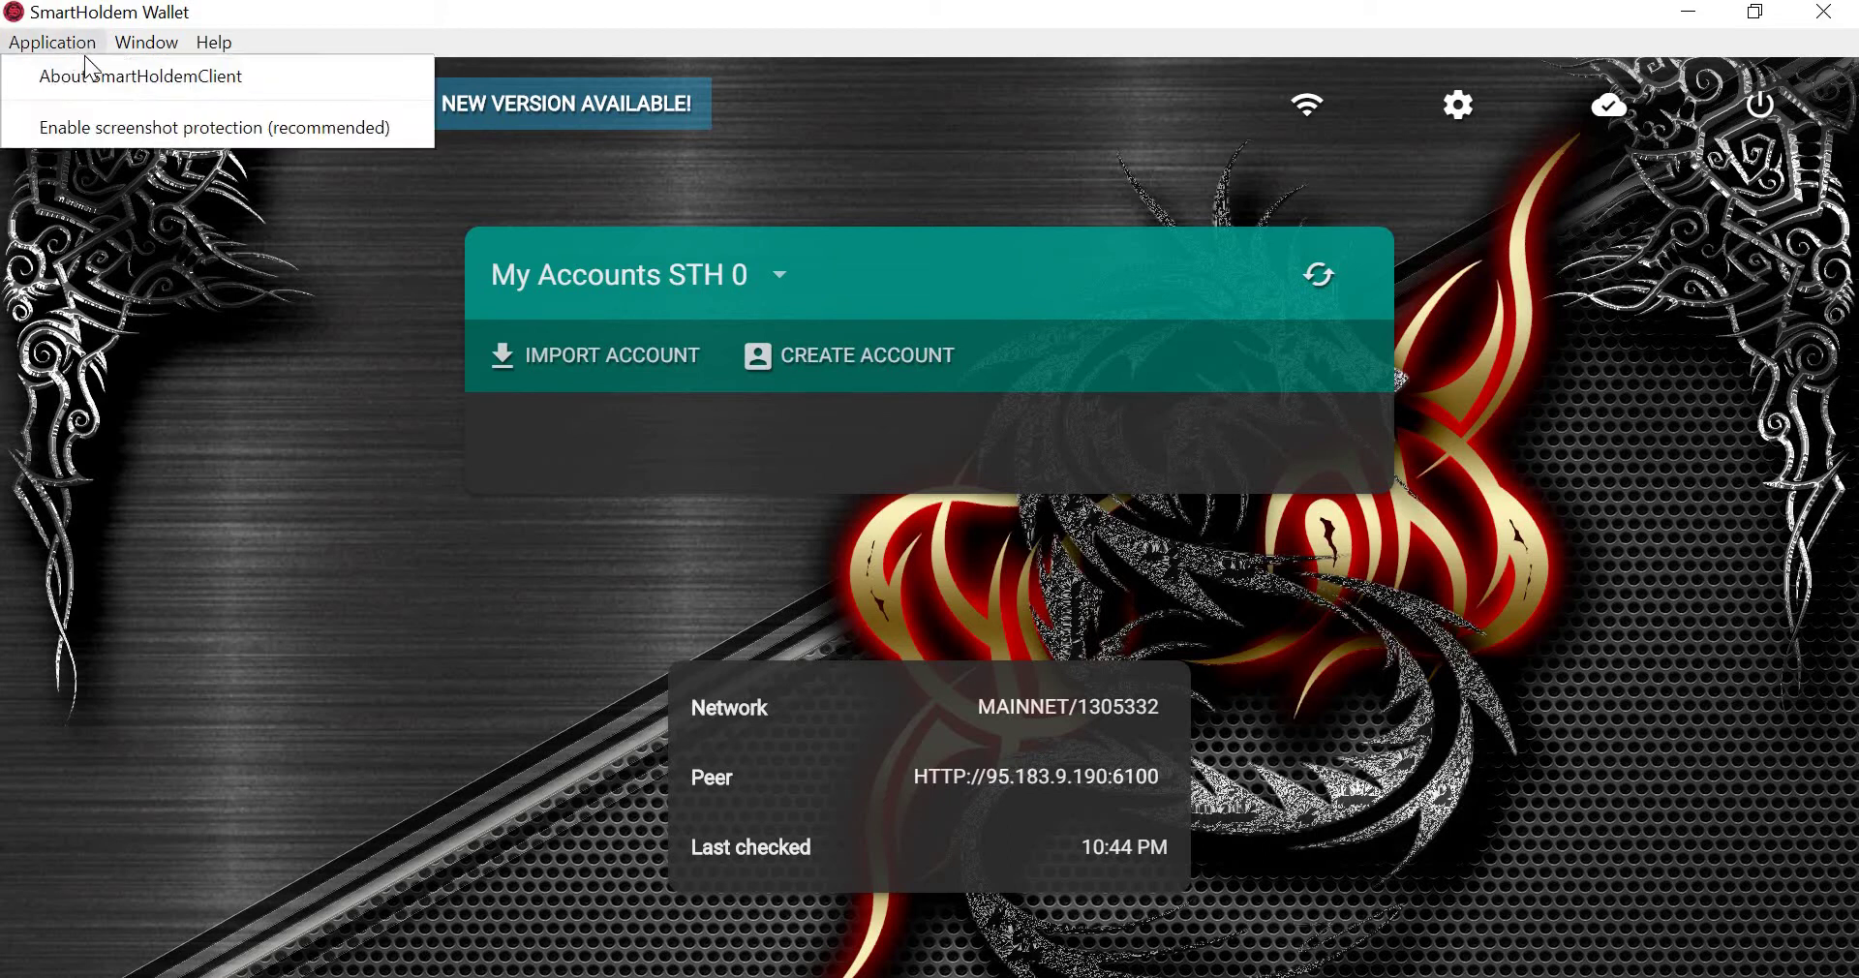
left_click(136, 77)
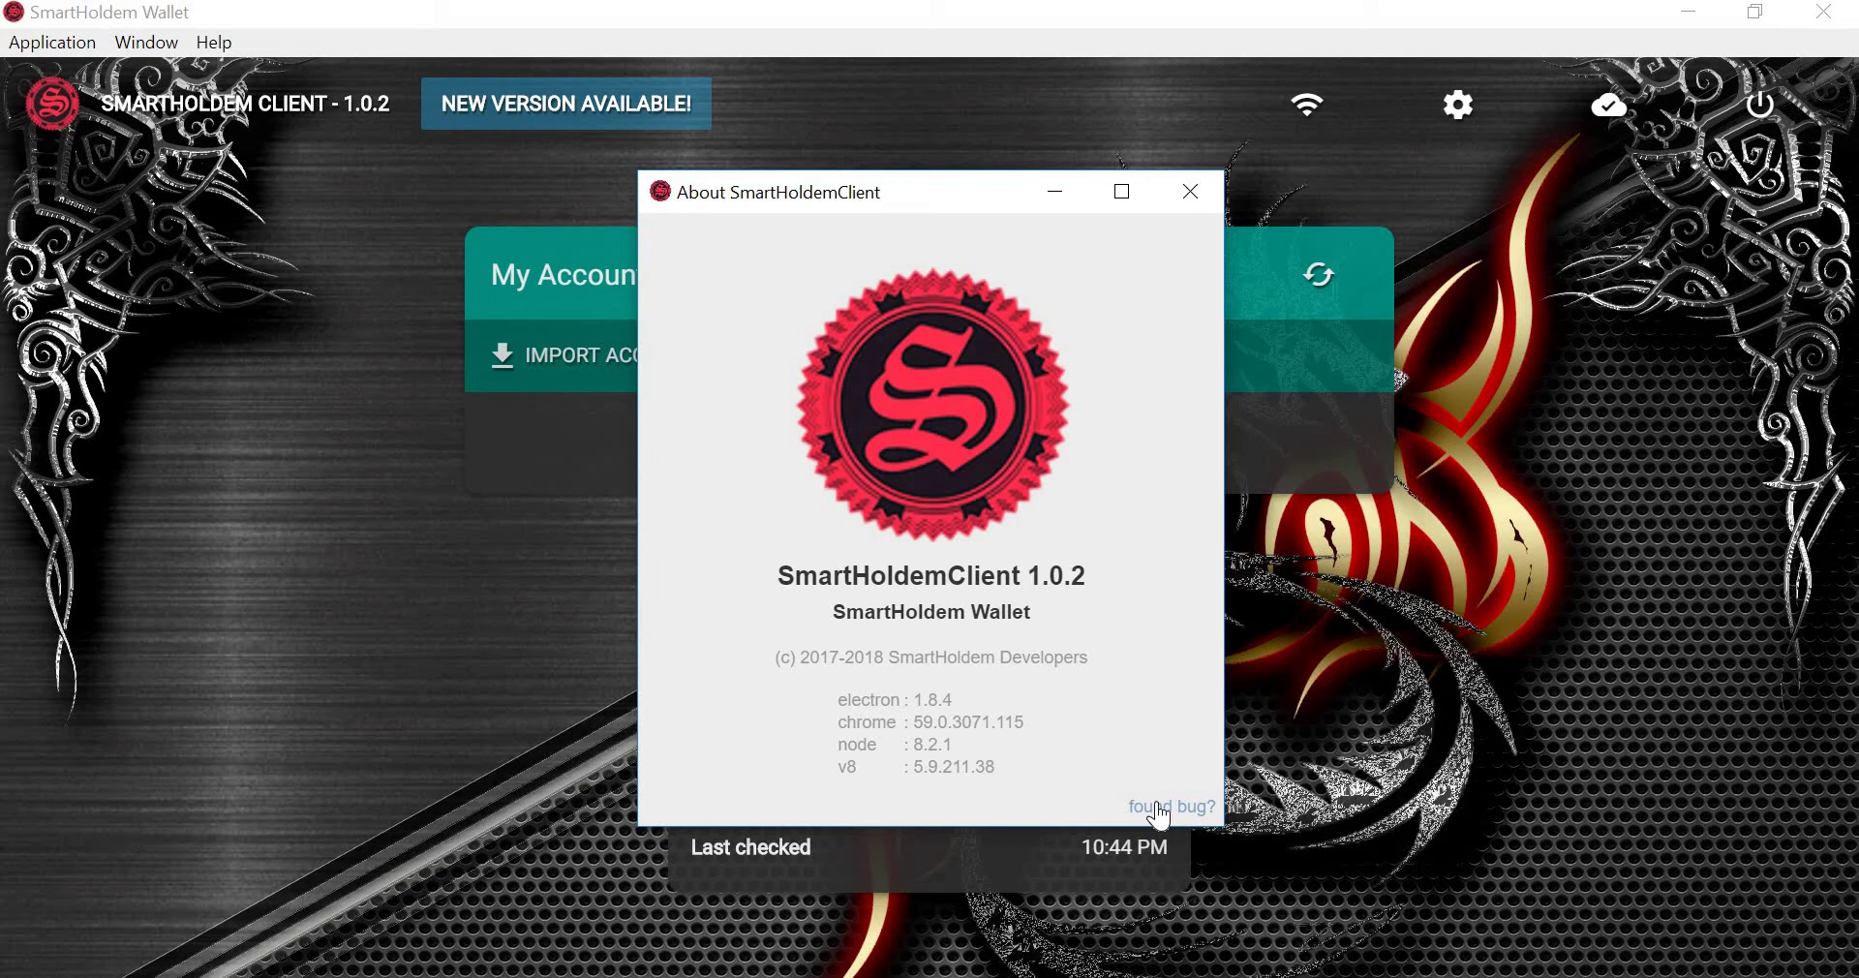
left_click(1183, 194)
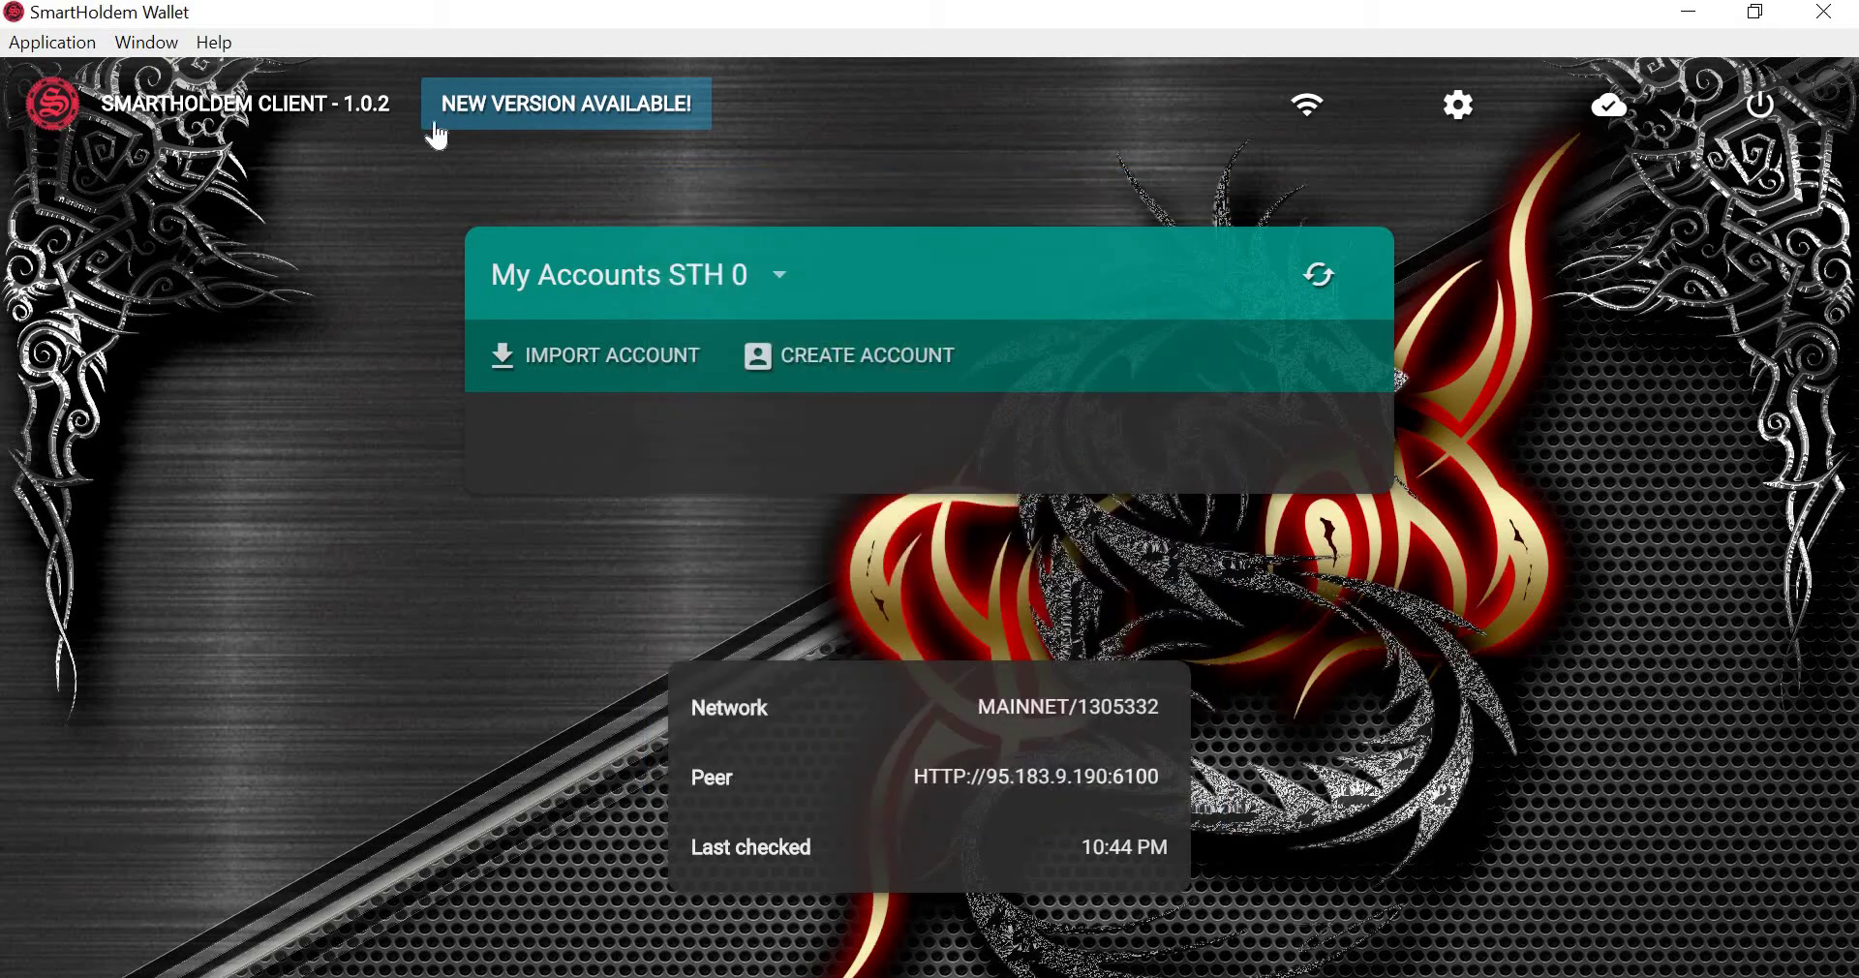
left_click(76, 42)
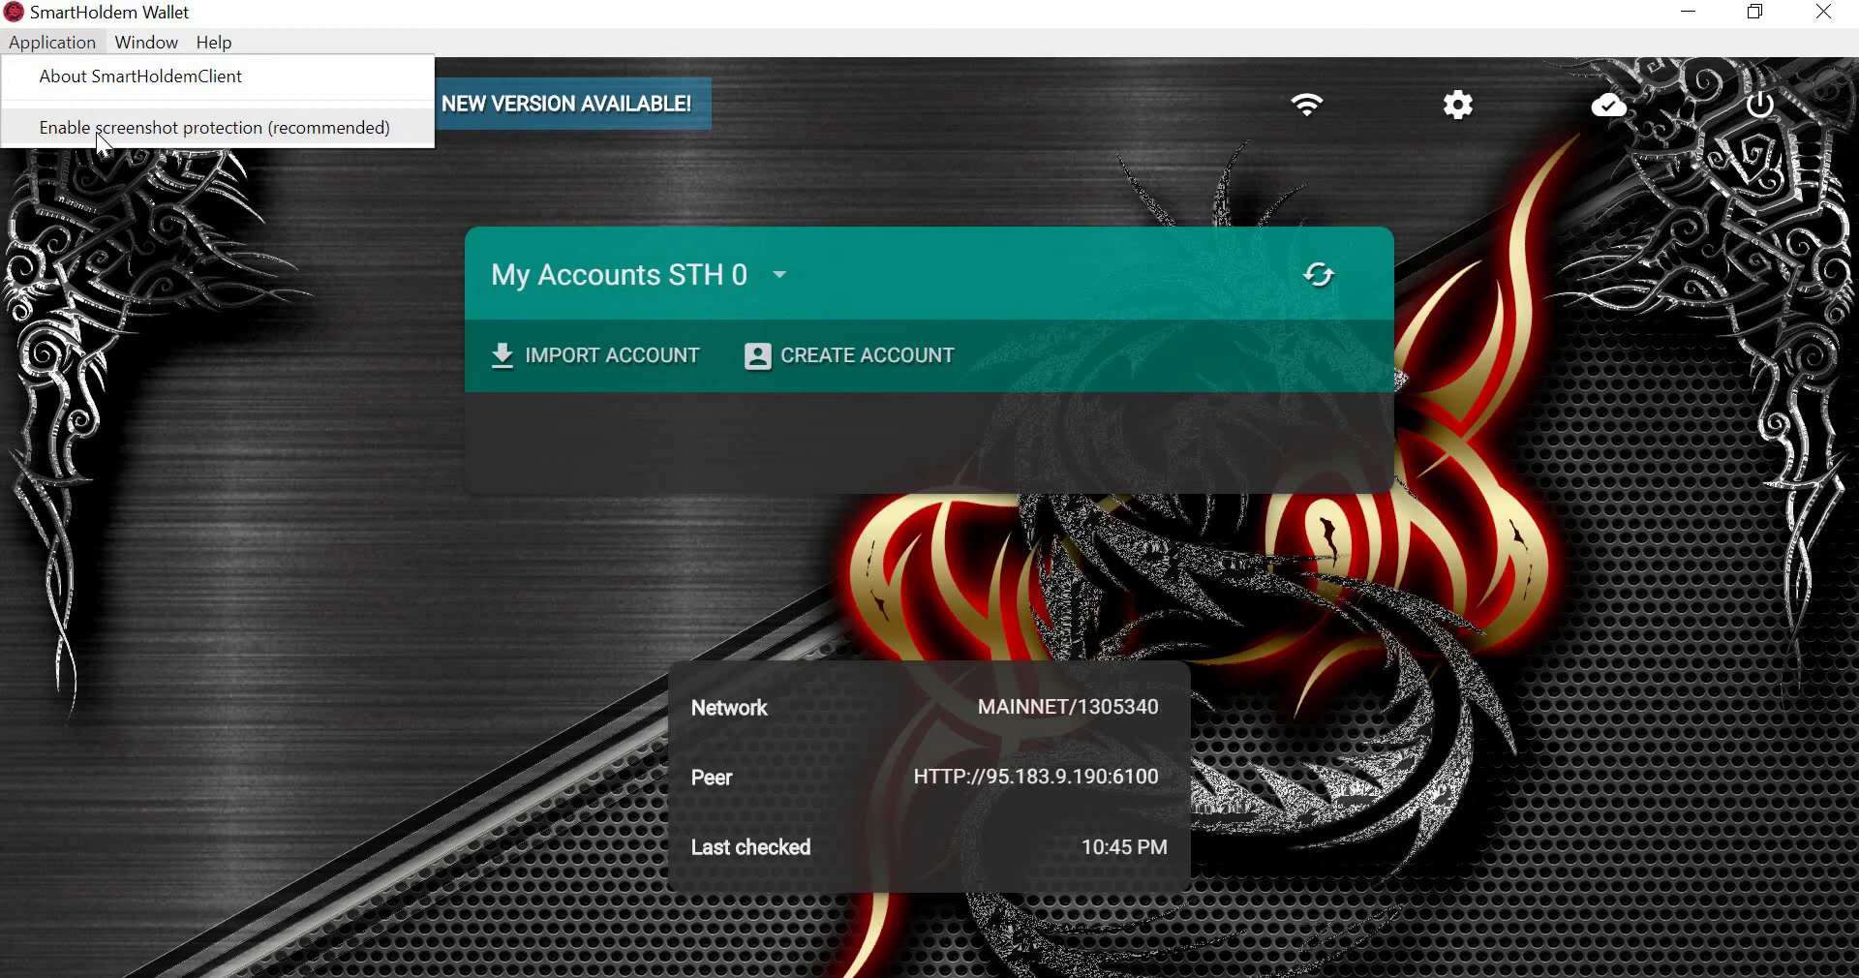
Enable screenshot protection from the Application menu, then disable it again.
left_click(96, 131)
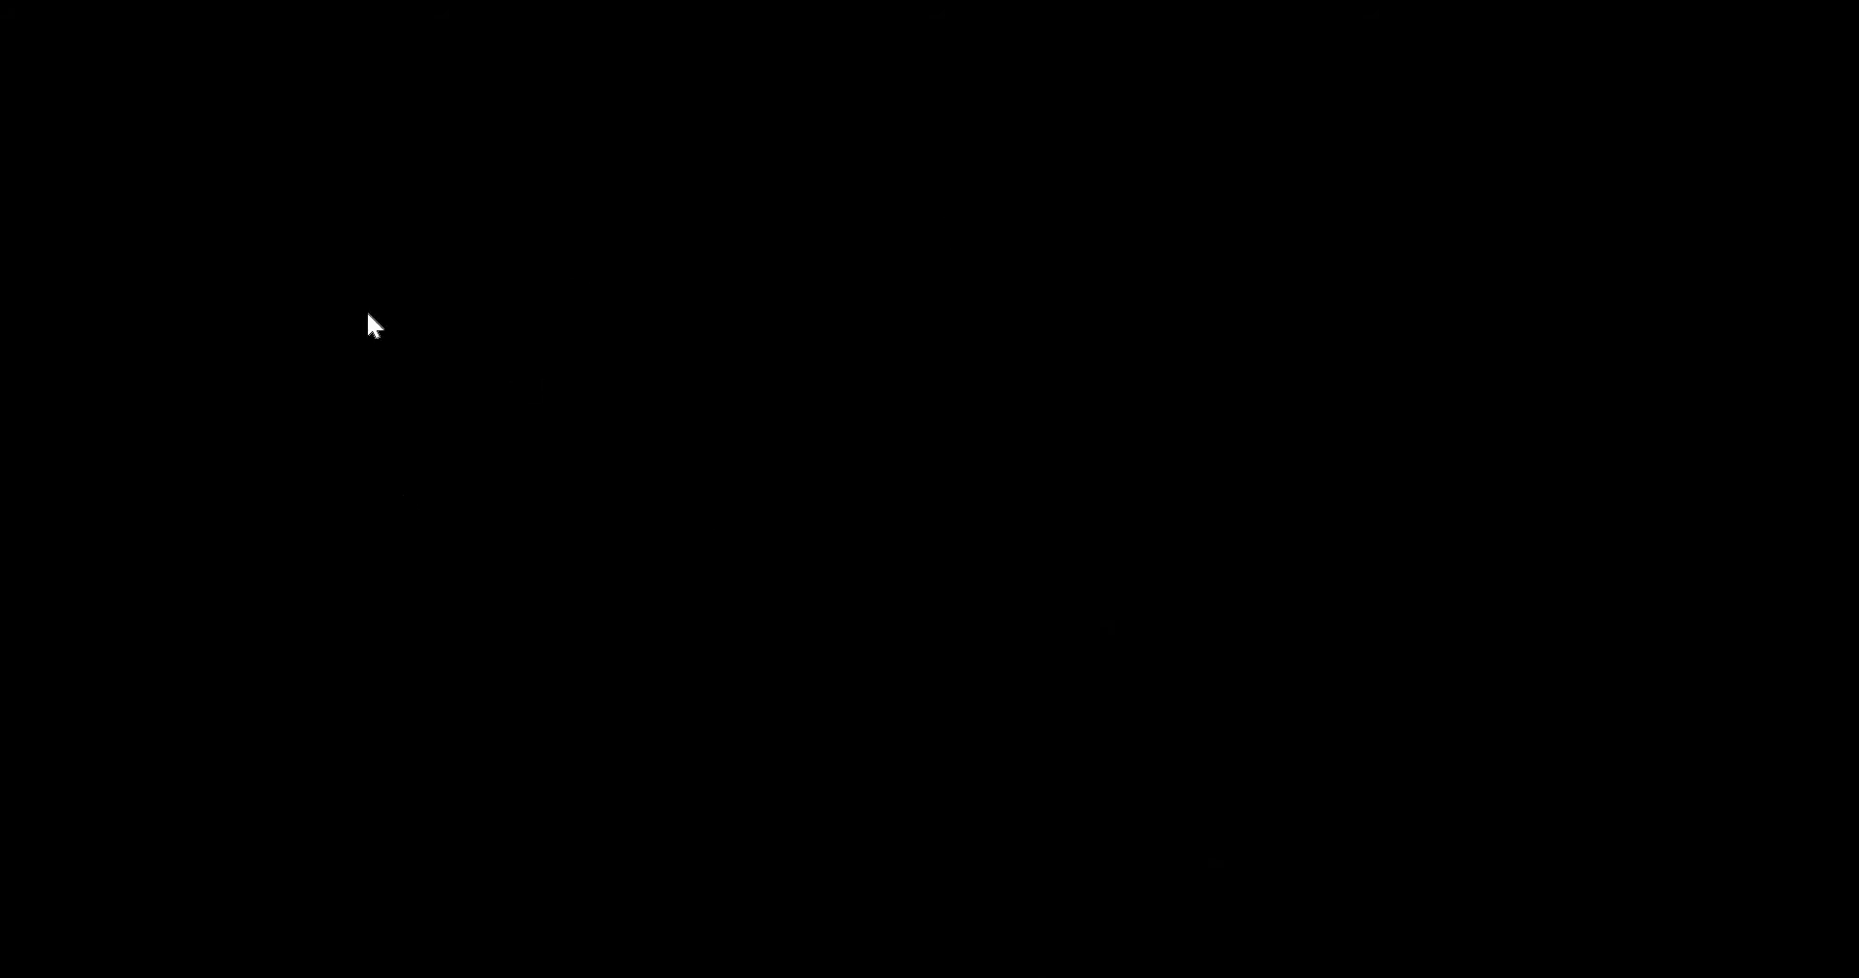
left_click(53, 45)
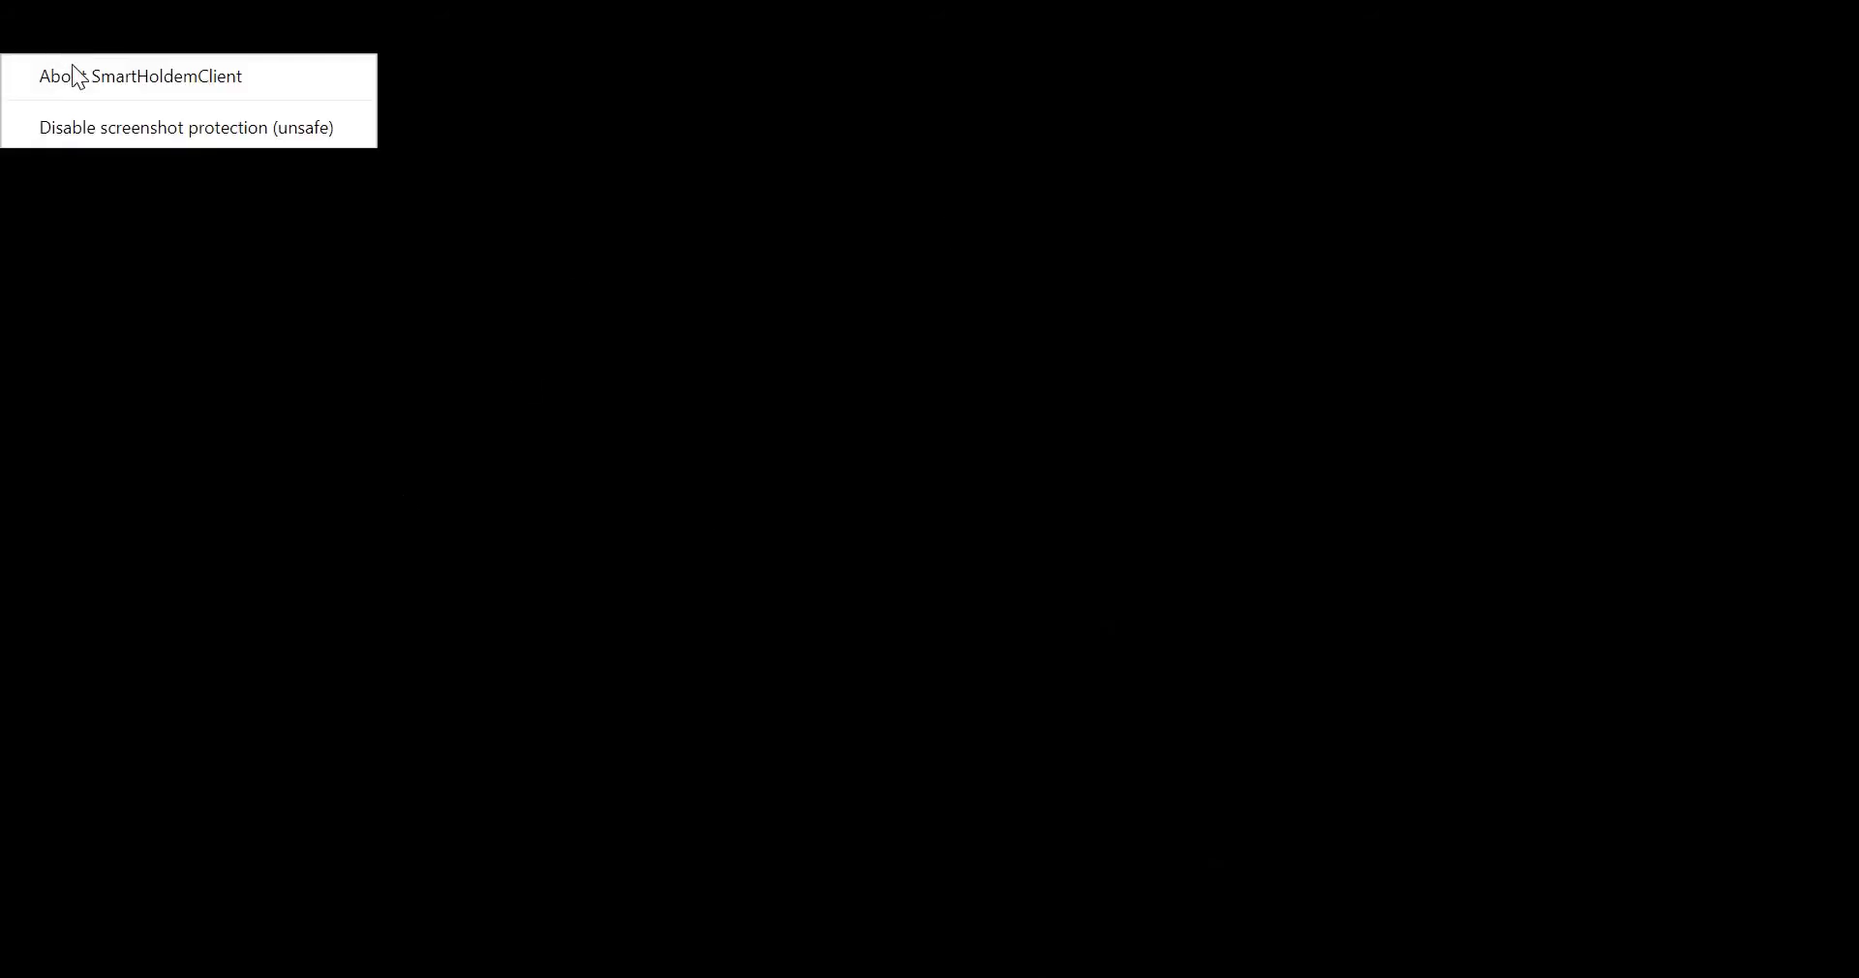
left_click(103, 131)
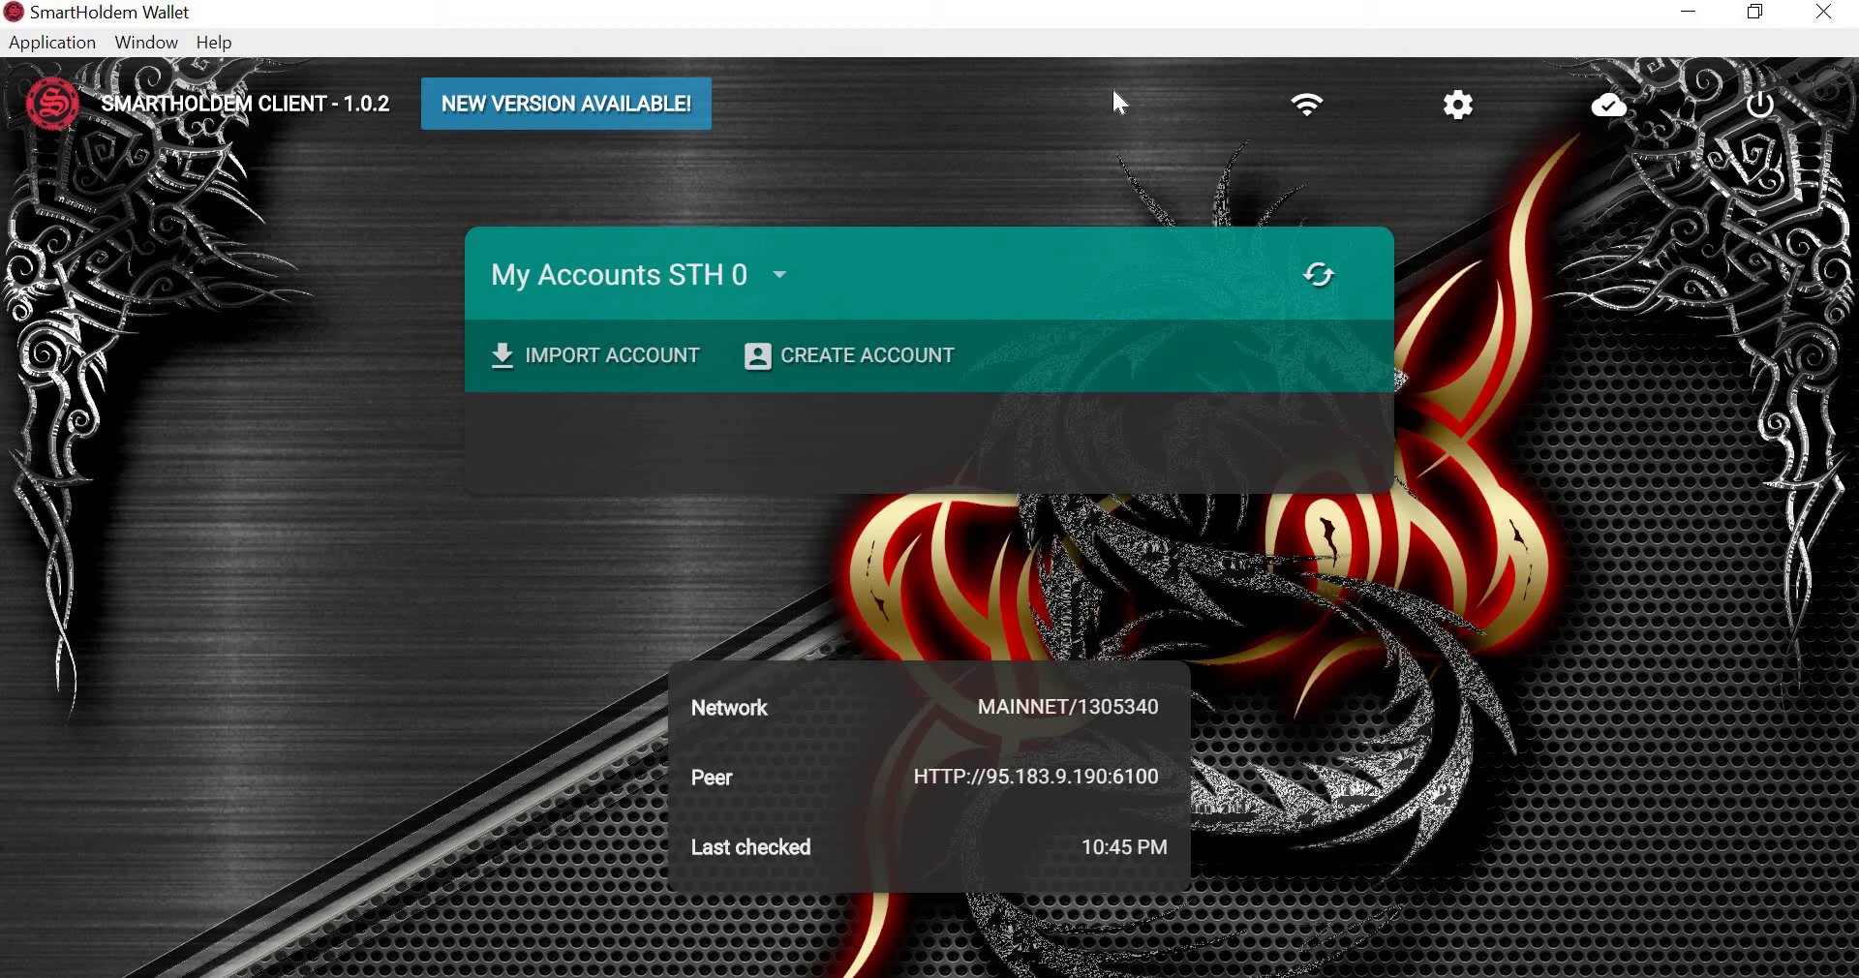
Connect to MAINNET, keep English as the language, and toggle automatic account refresh off and on.
left_click(1307, 110)
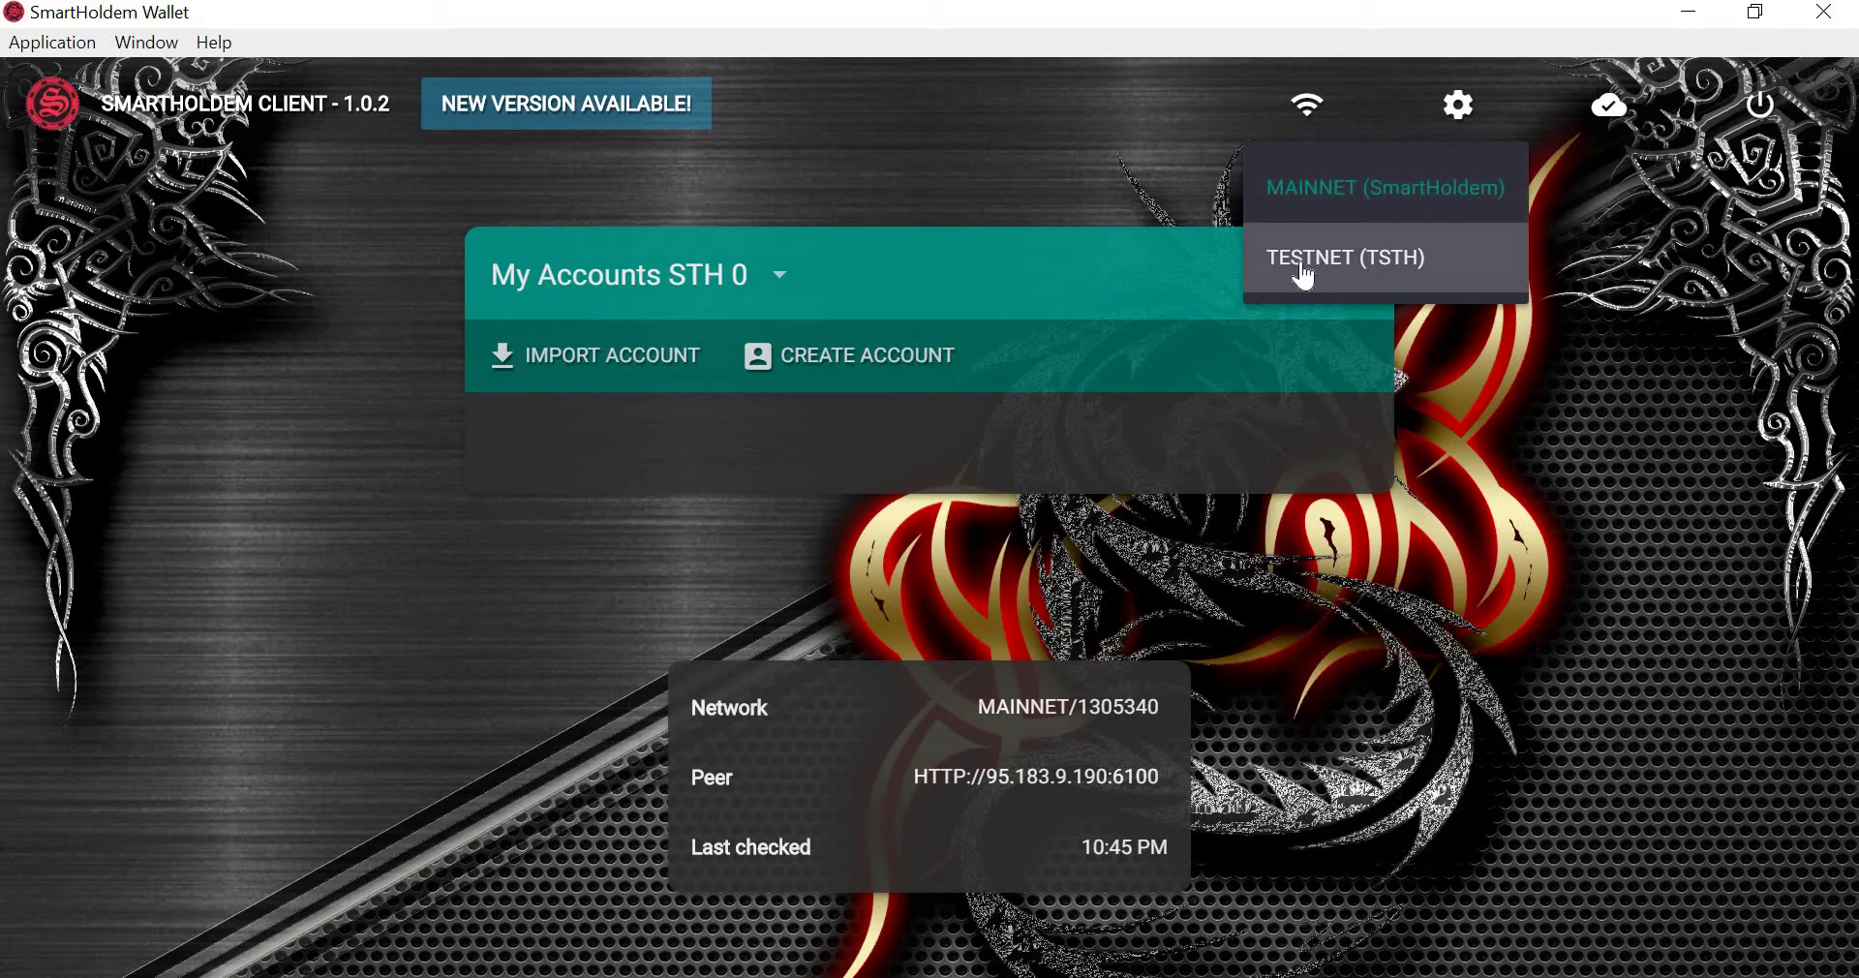
left_click(1319, 201)
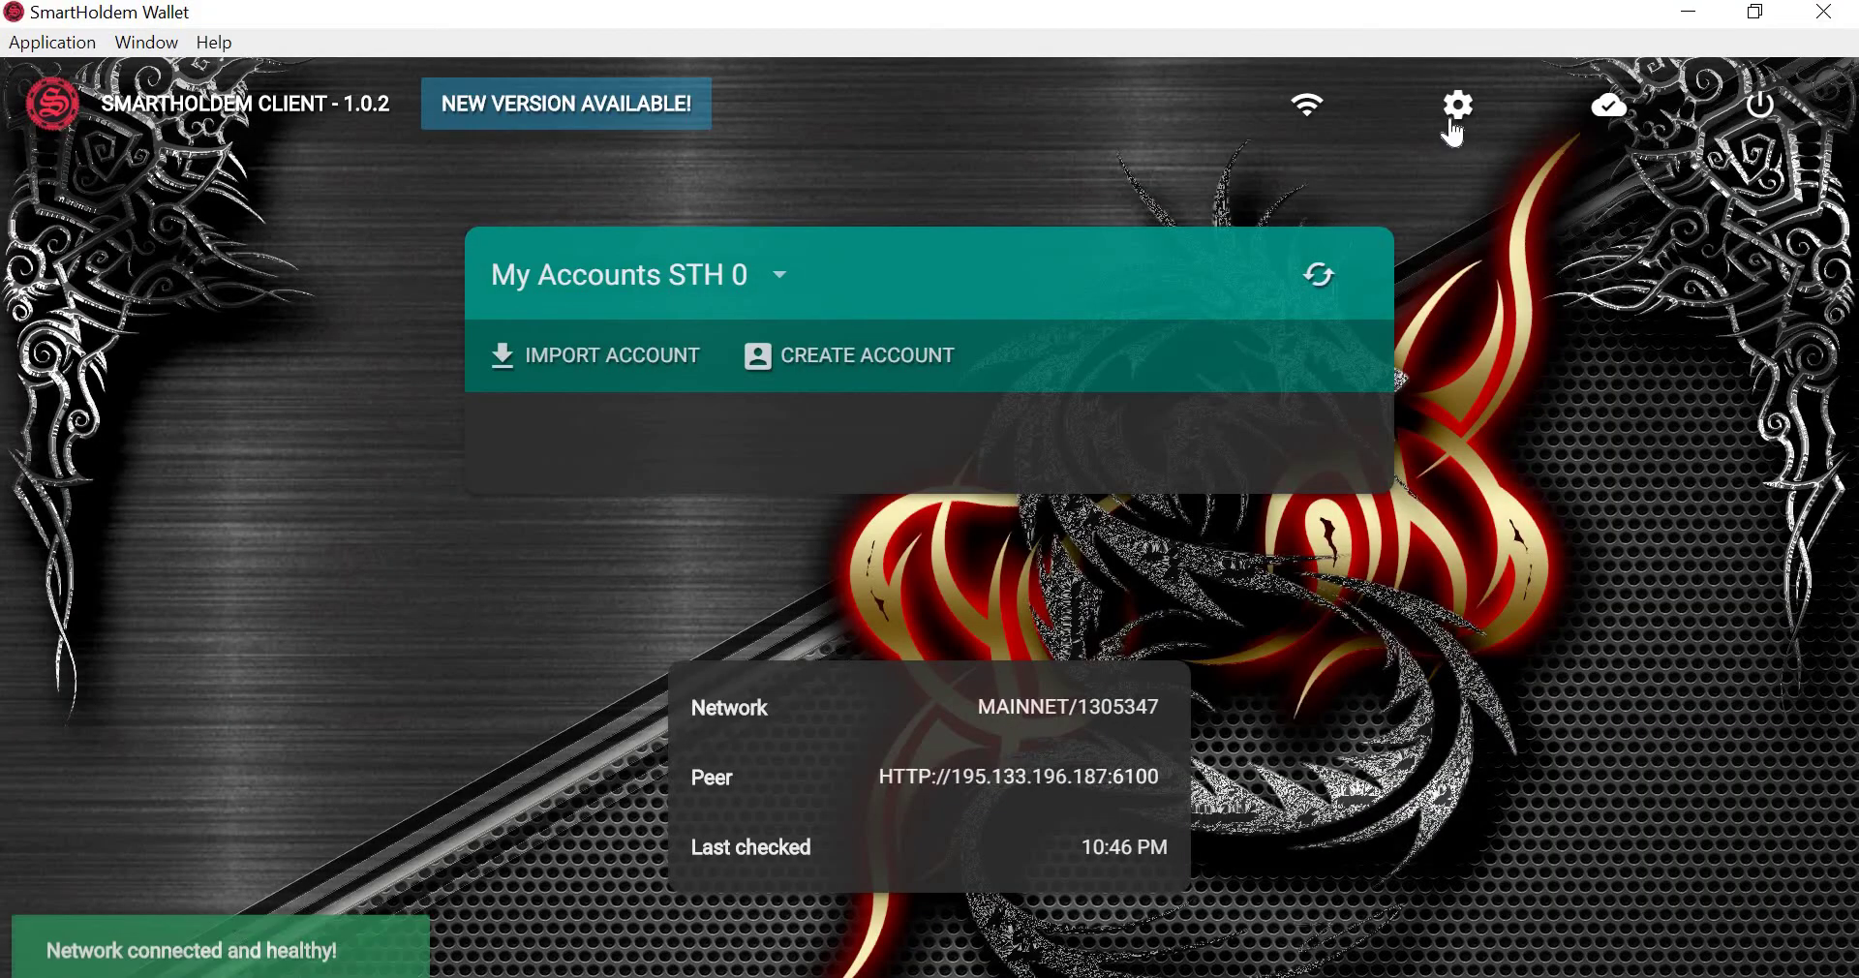
left_click(1451, 110)
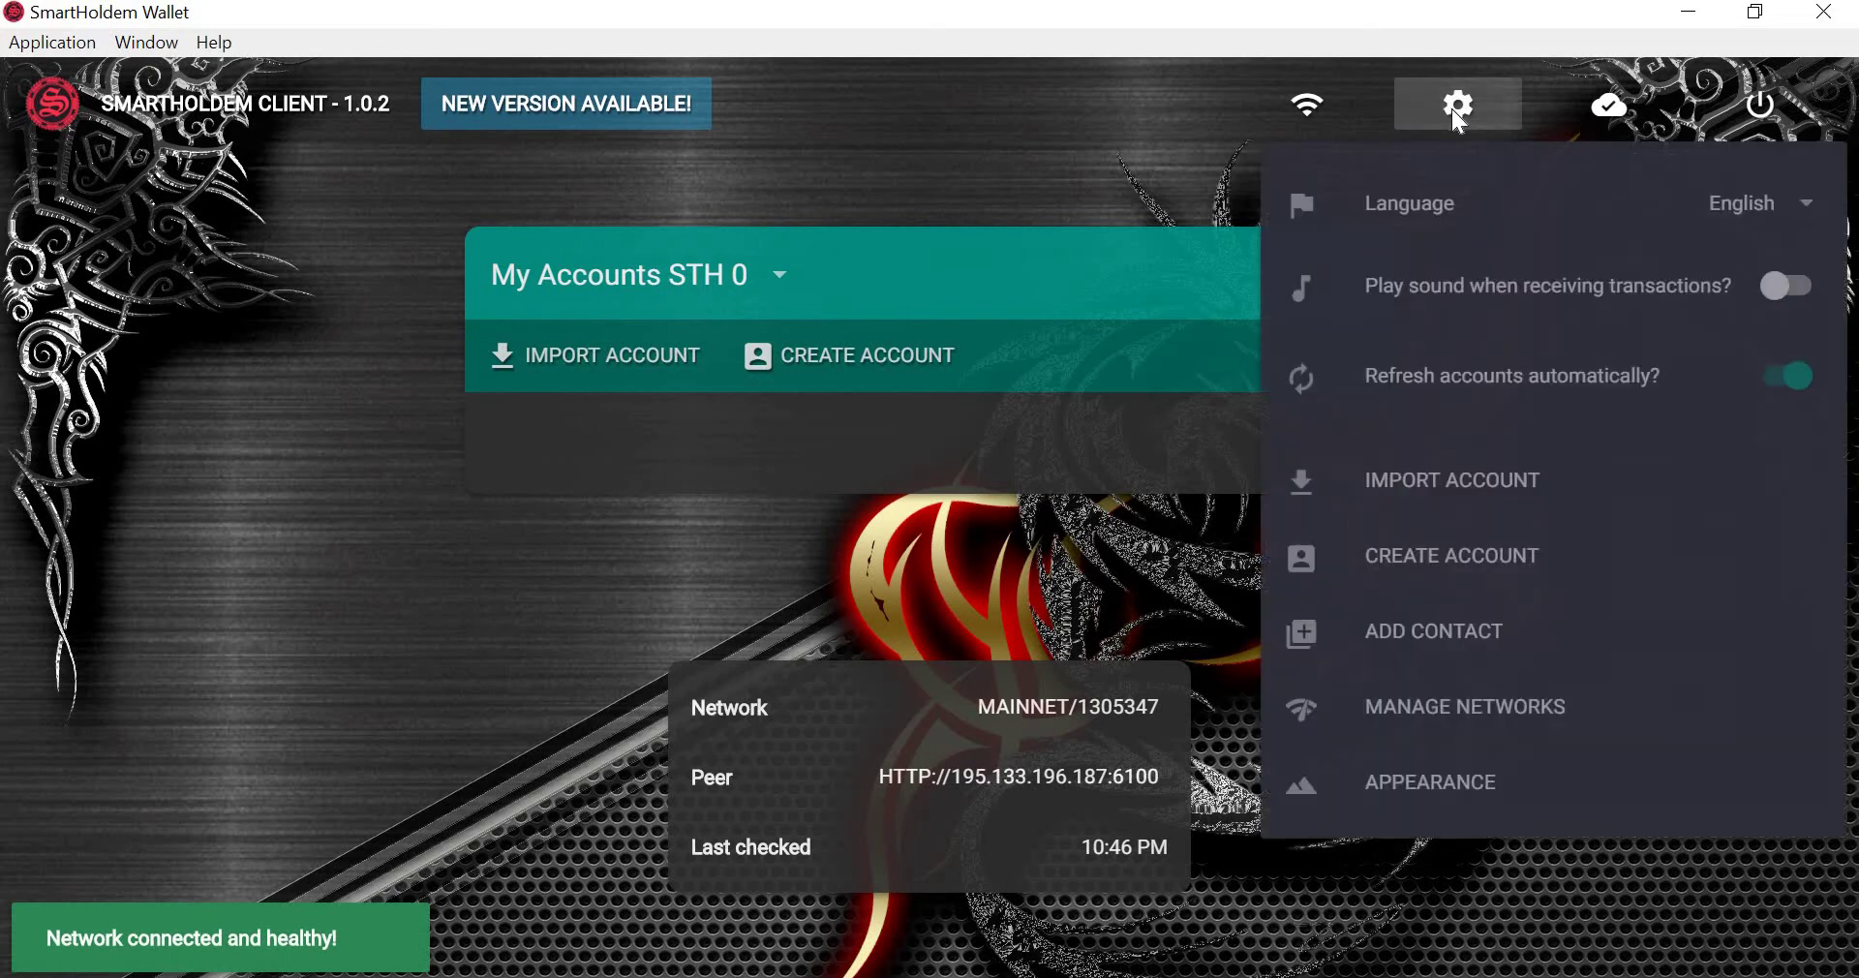
left_click(1748, 213)
scroll(1718, 287, "down", 3)
scroll(1718, 287, "up", 5)
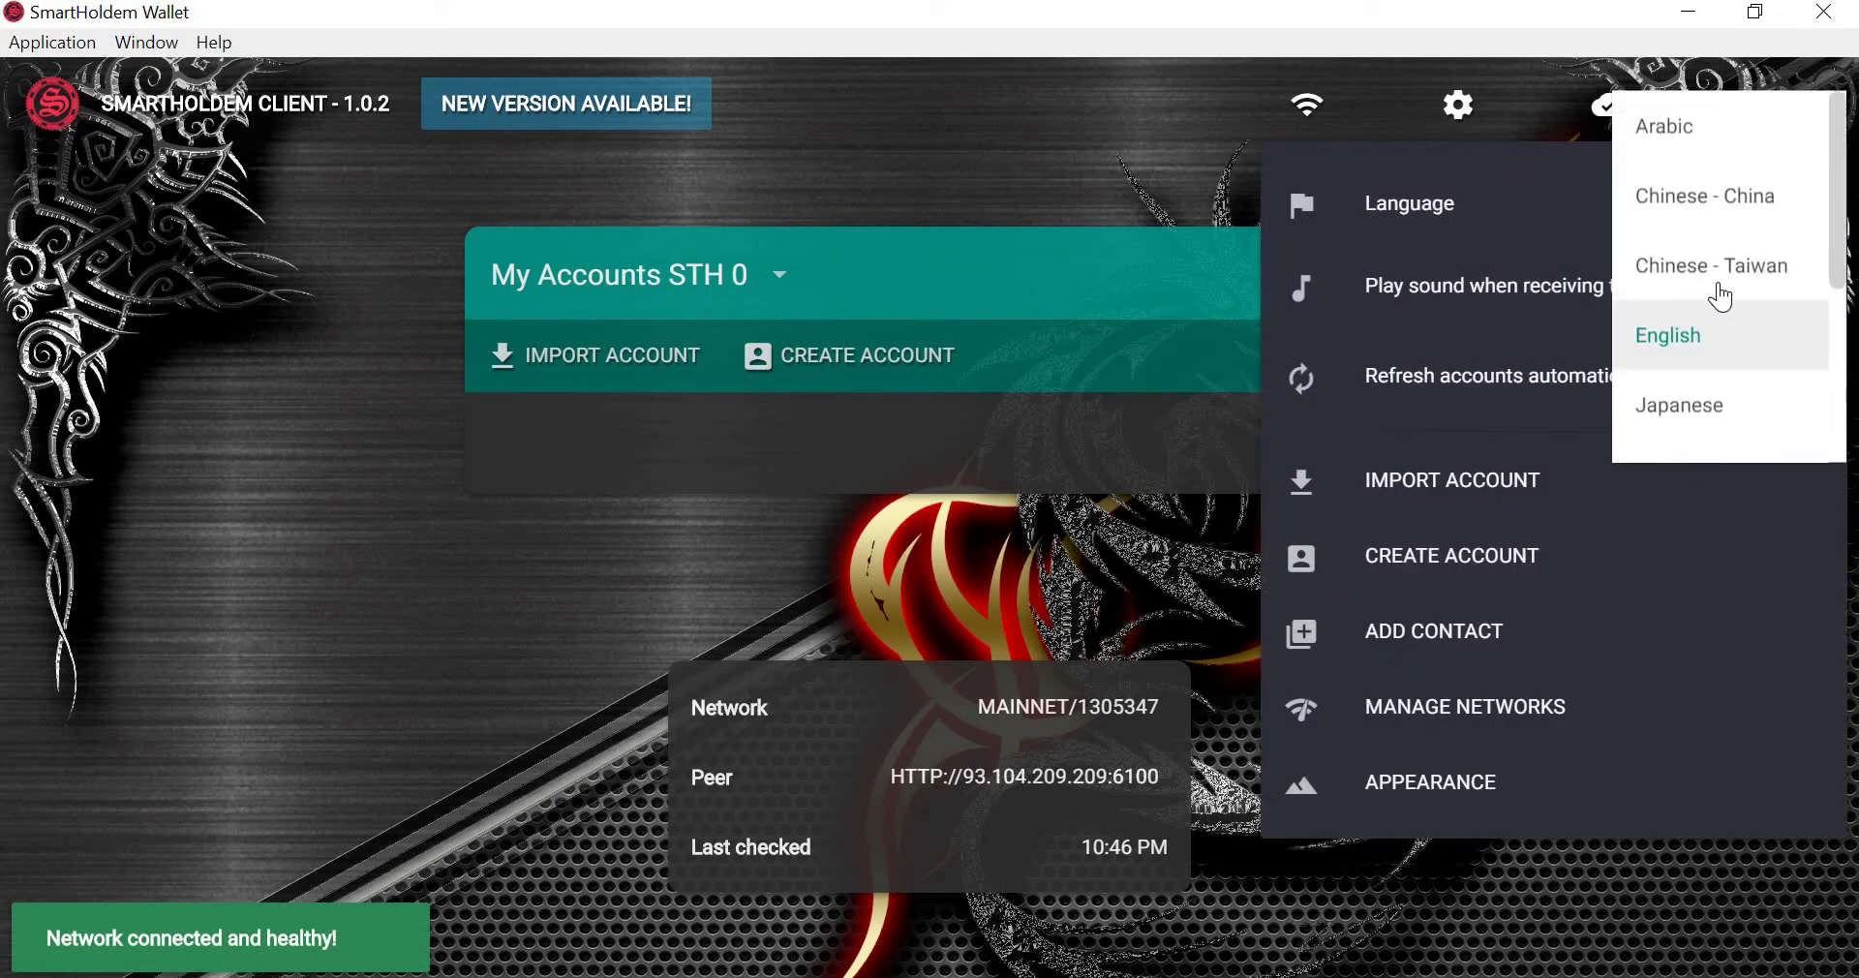
left_click(1693, 335)
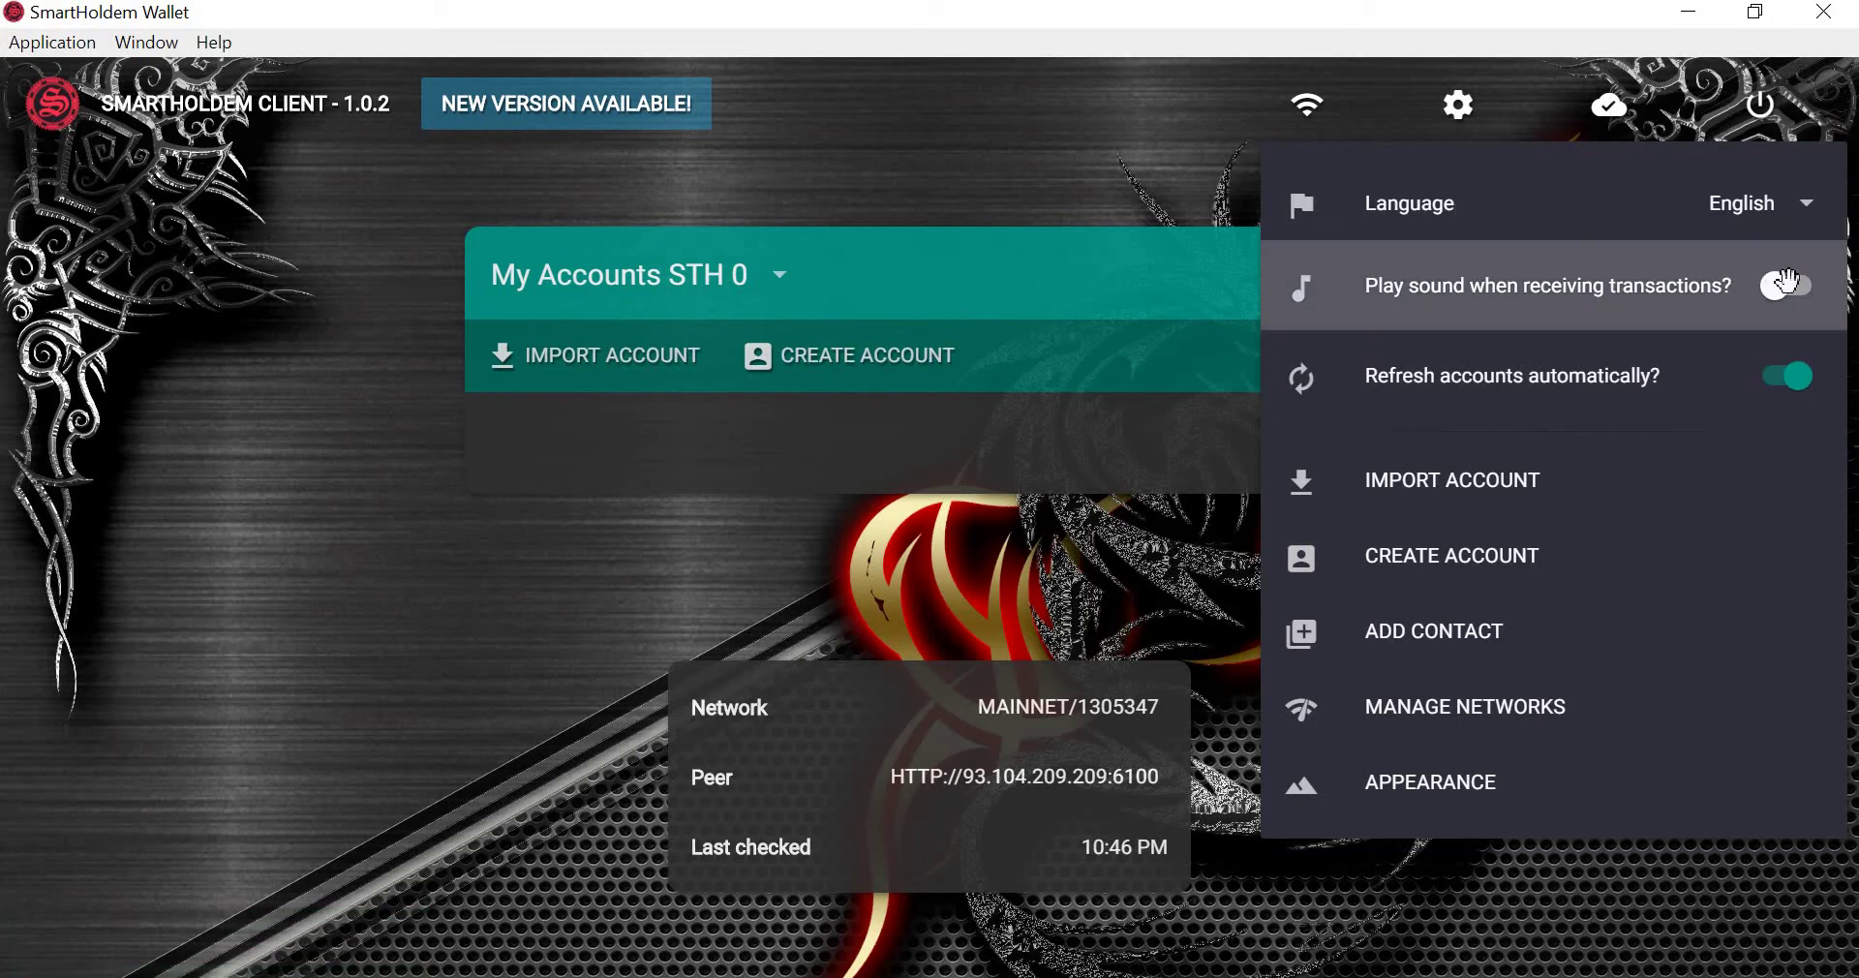
left_click(1785, 373)
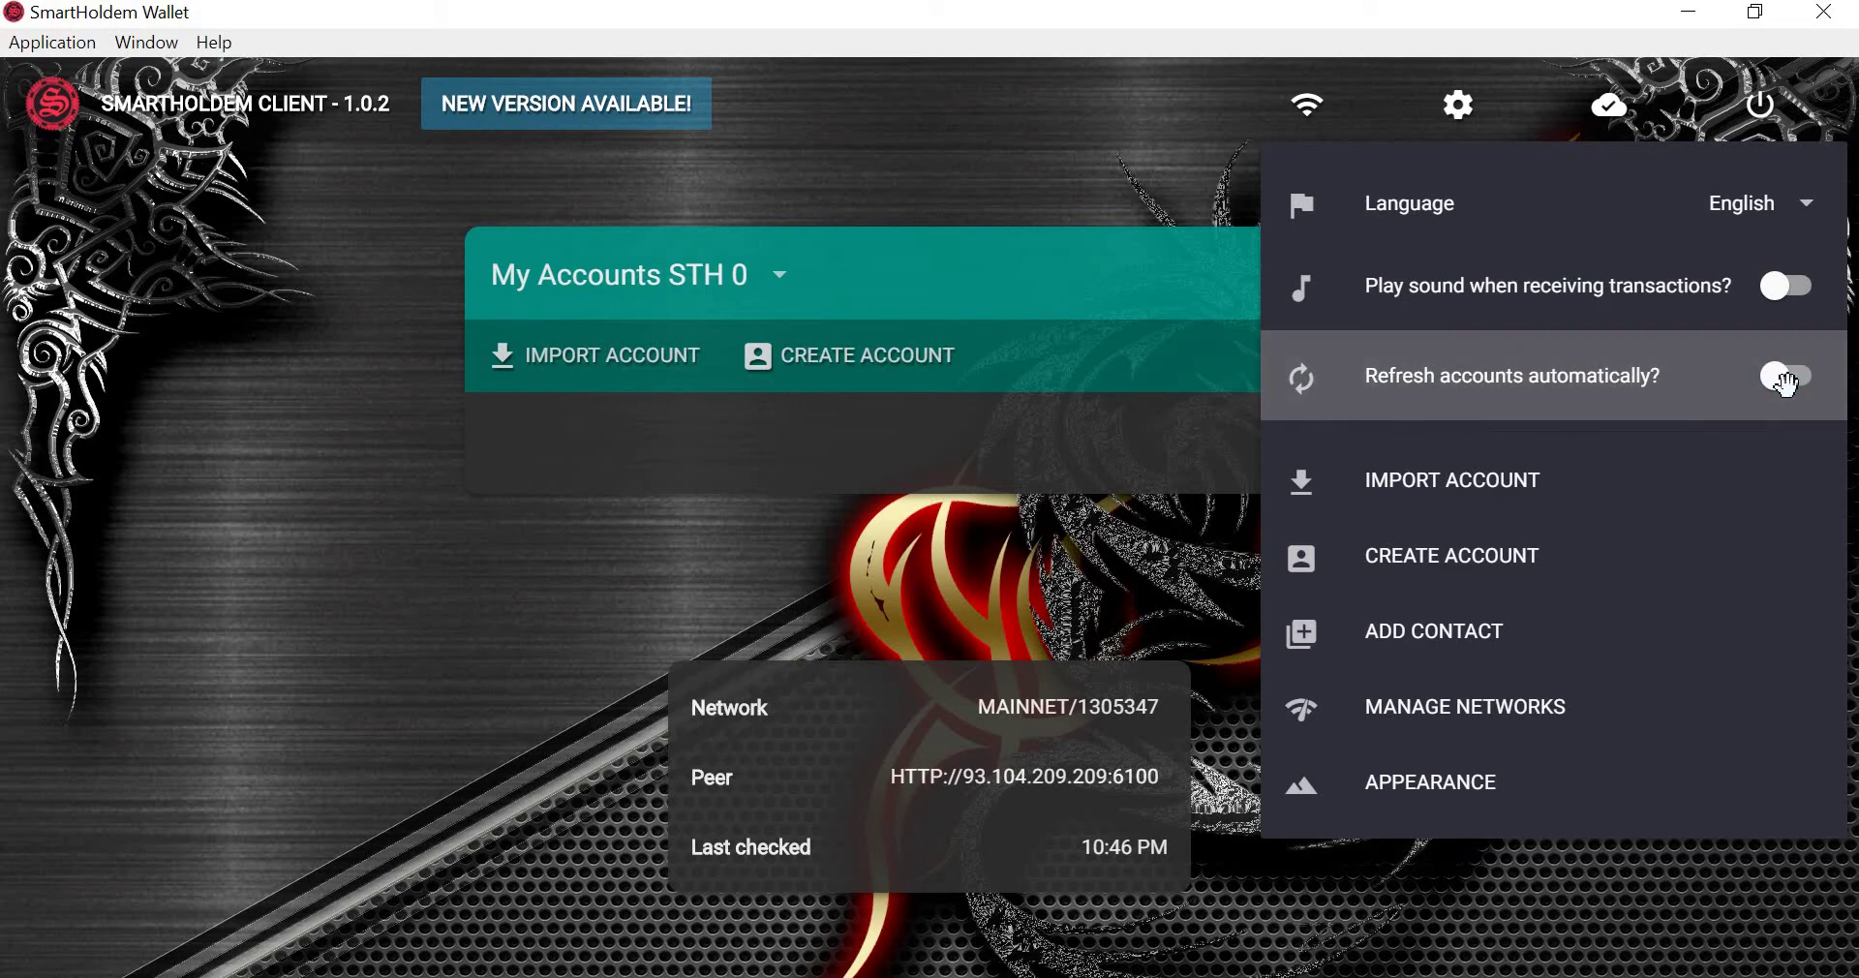
left_click(1792, 388)
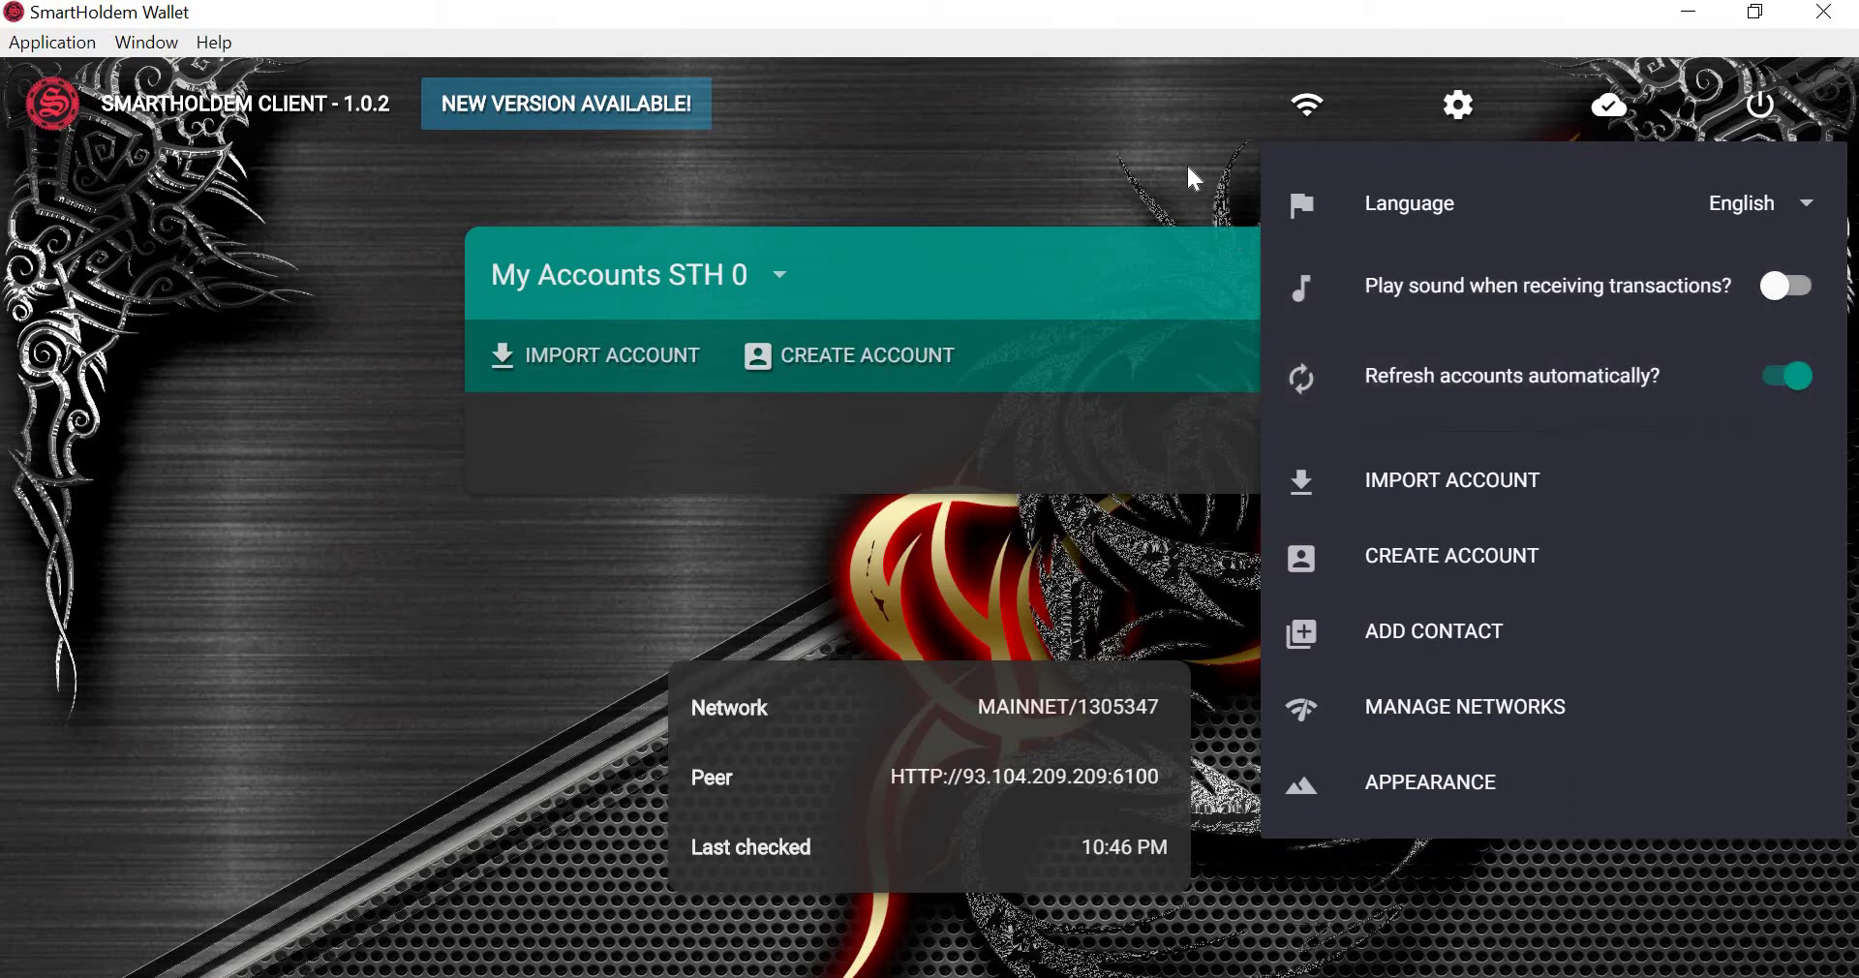
Refresh the account list and bring up Manage Networks in the settings.
left_click(1187, 165)
left_click(1319, 277)
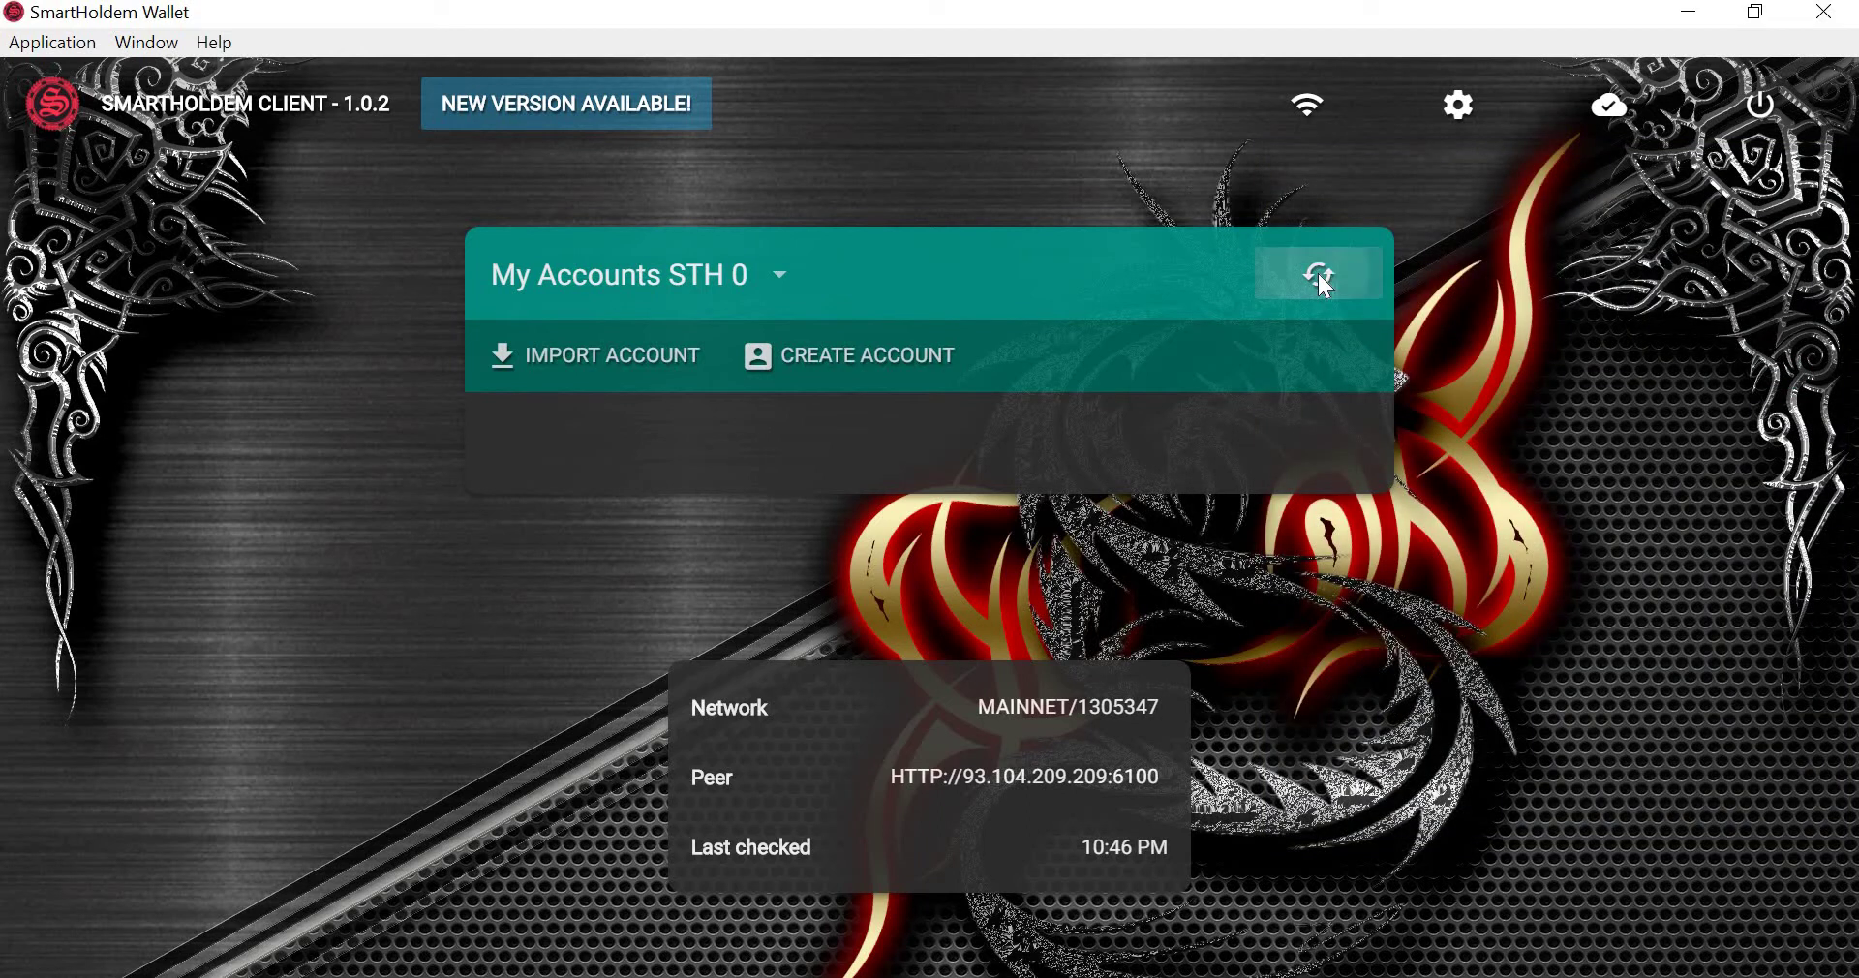
left_click(1482, 115)
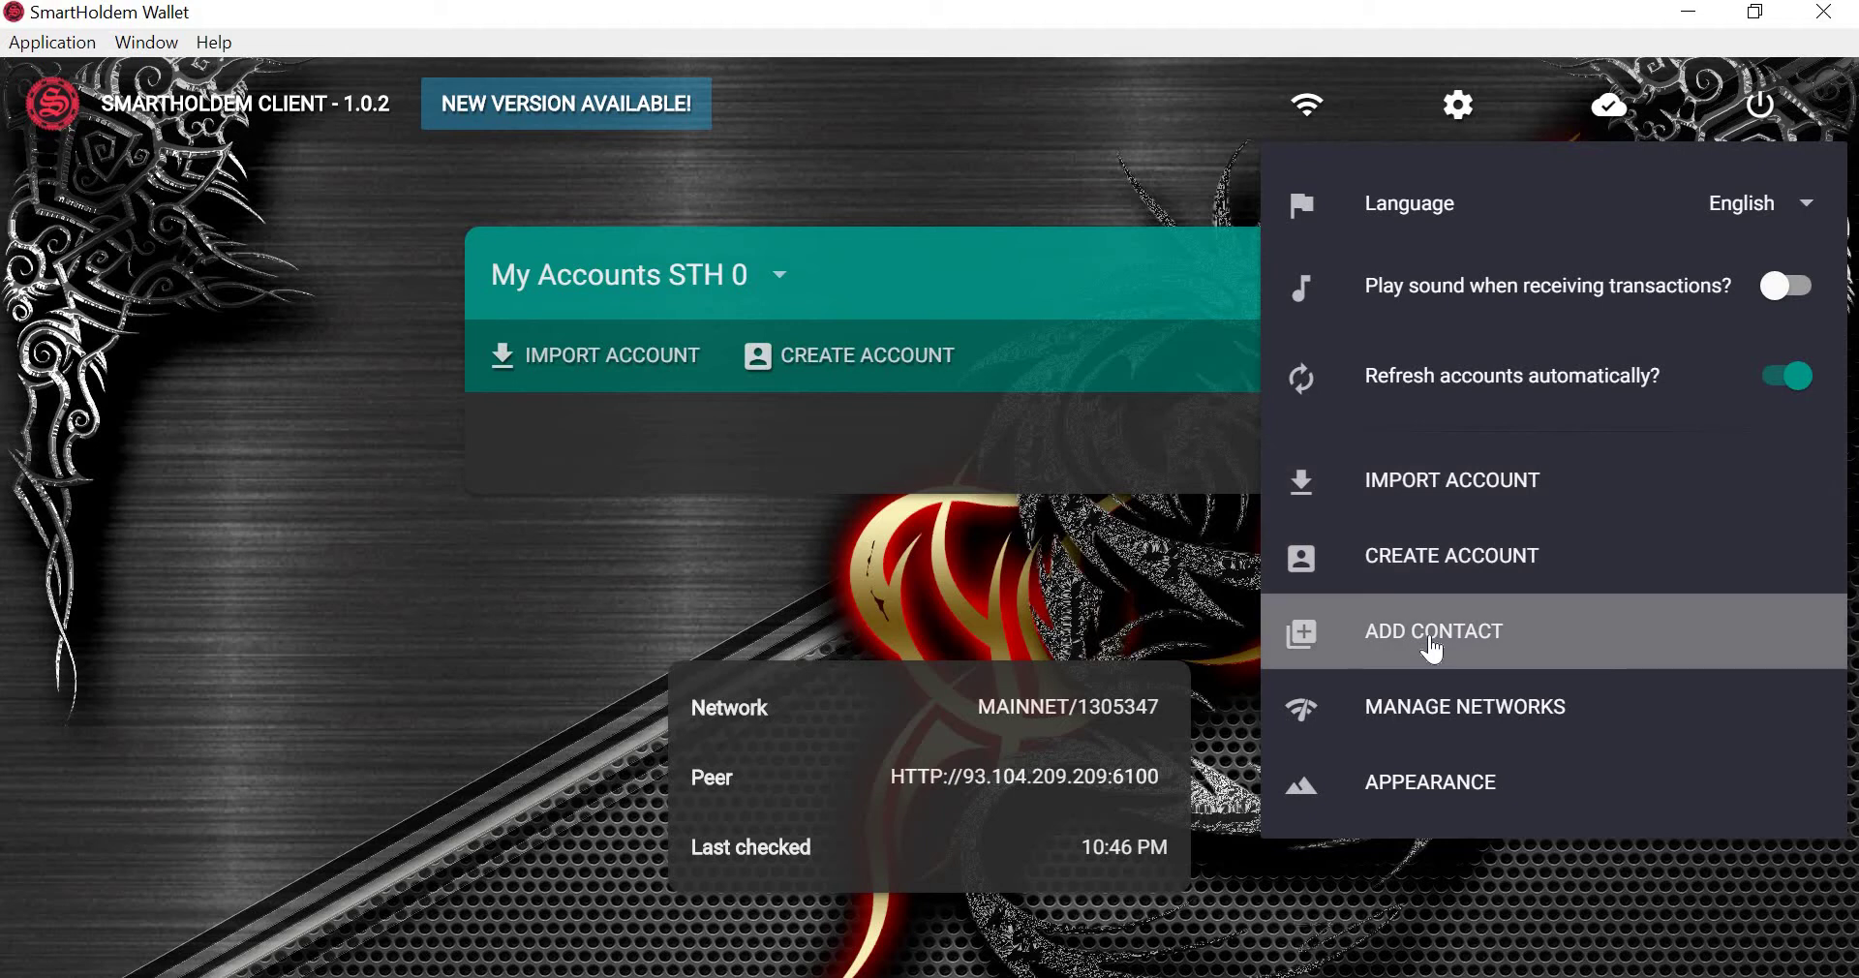
left_click(1418, 728)
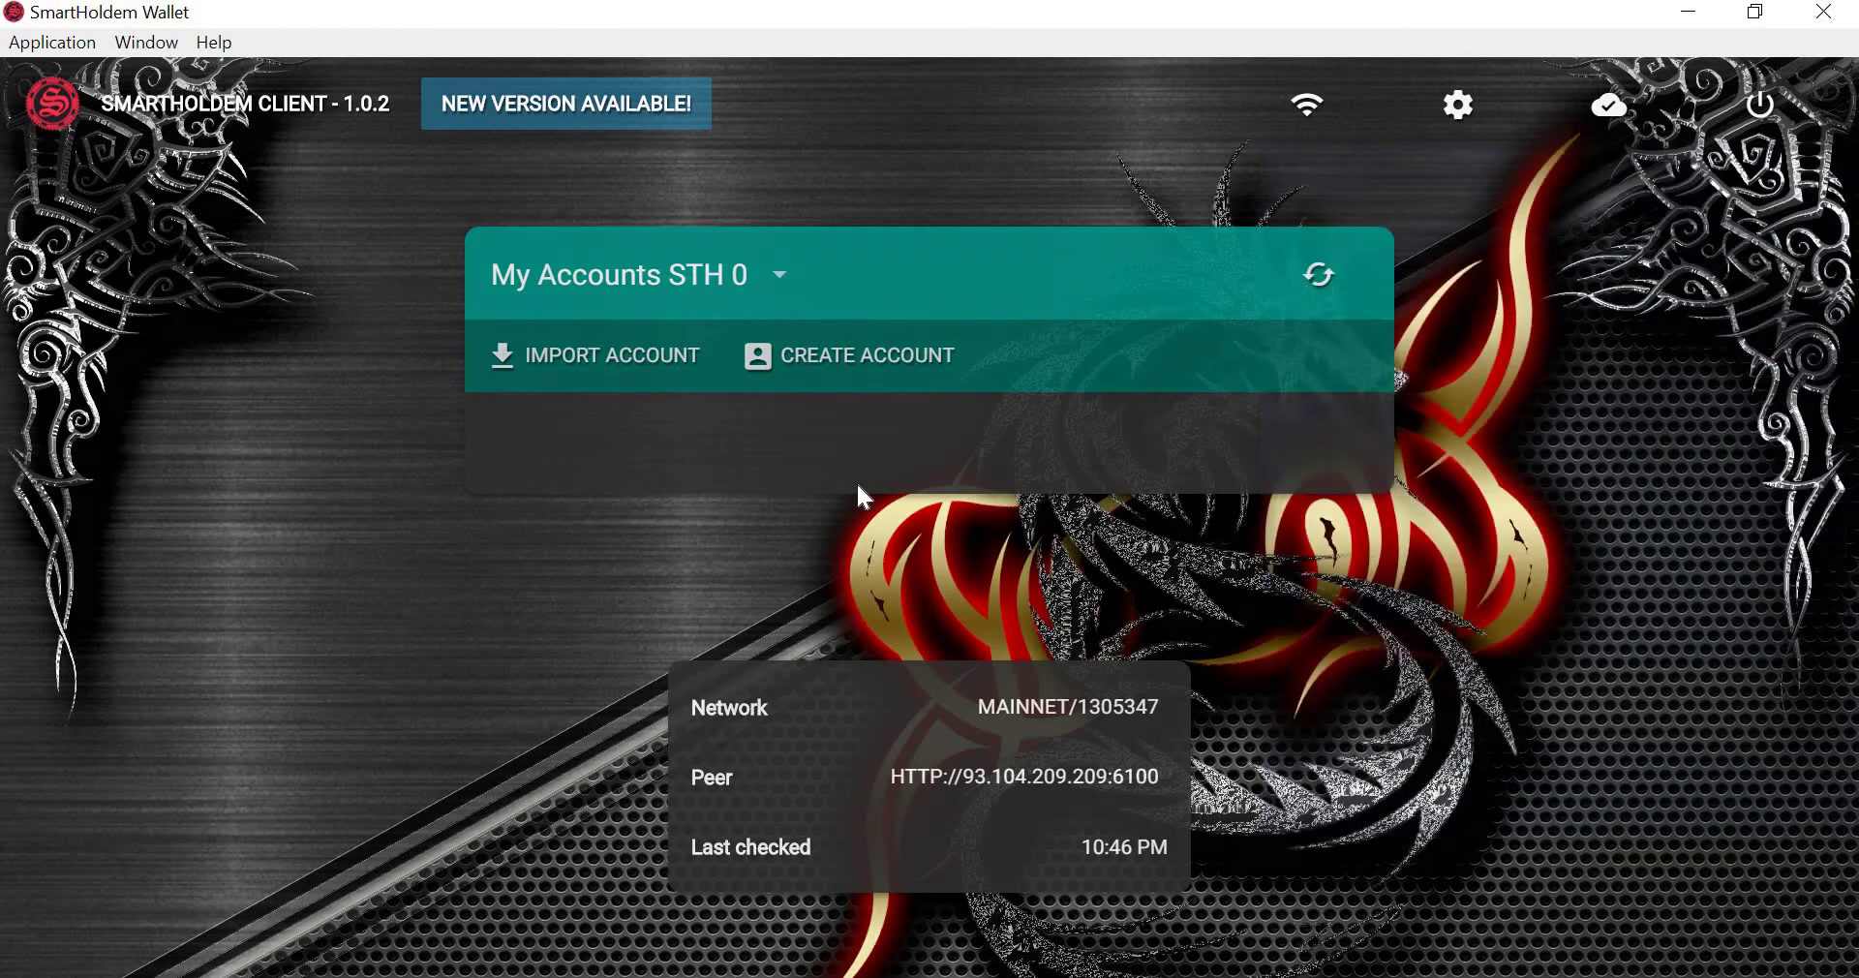
Leave network management and preview the flowers, metall and marble backgrounds in Appearance settings.
scroll(838, 511, "up", 3)
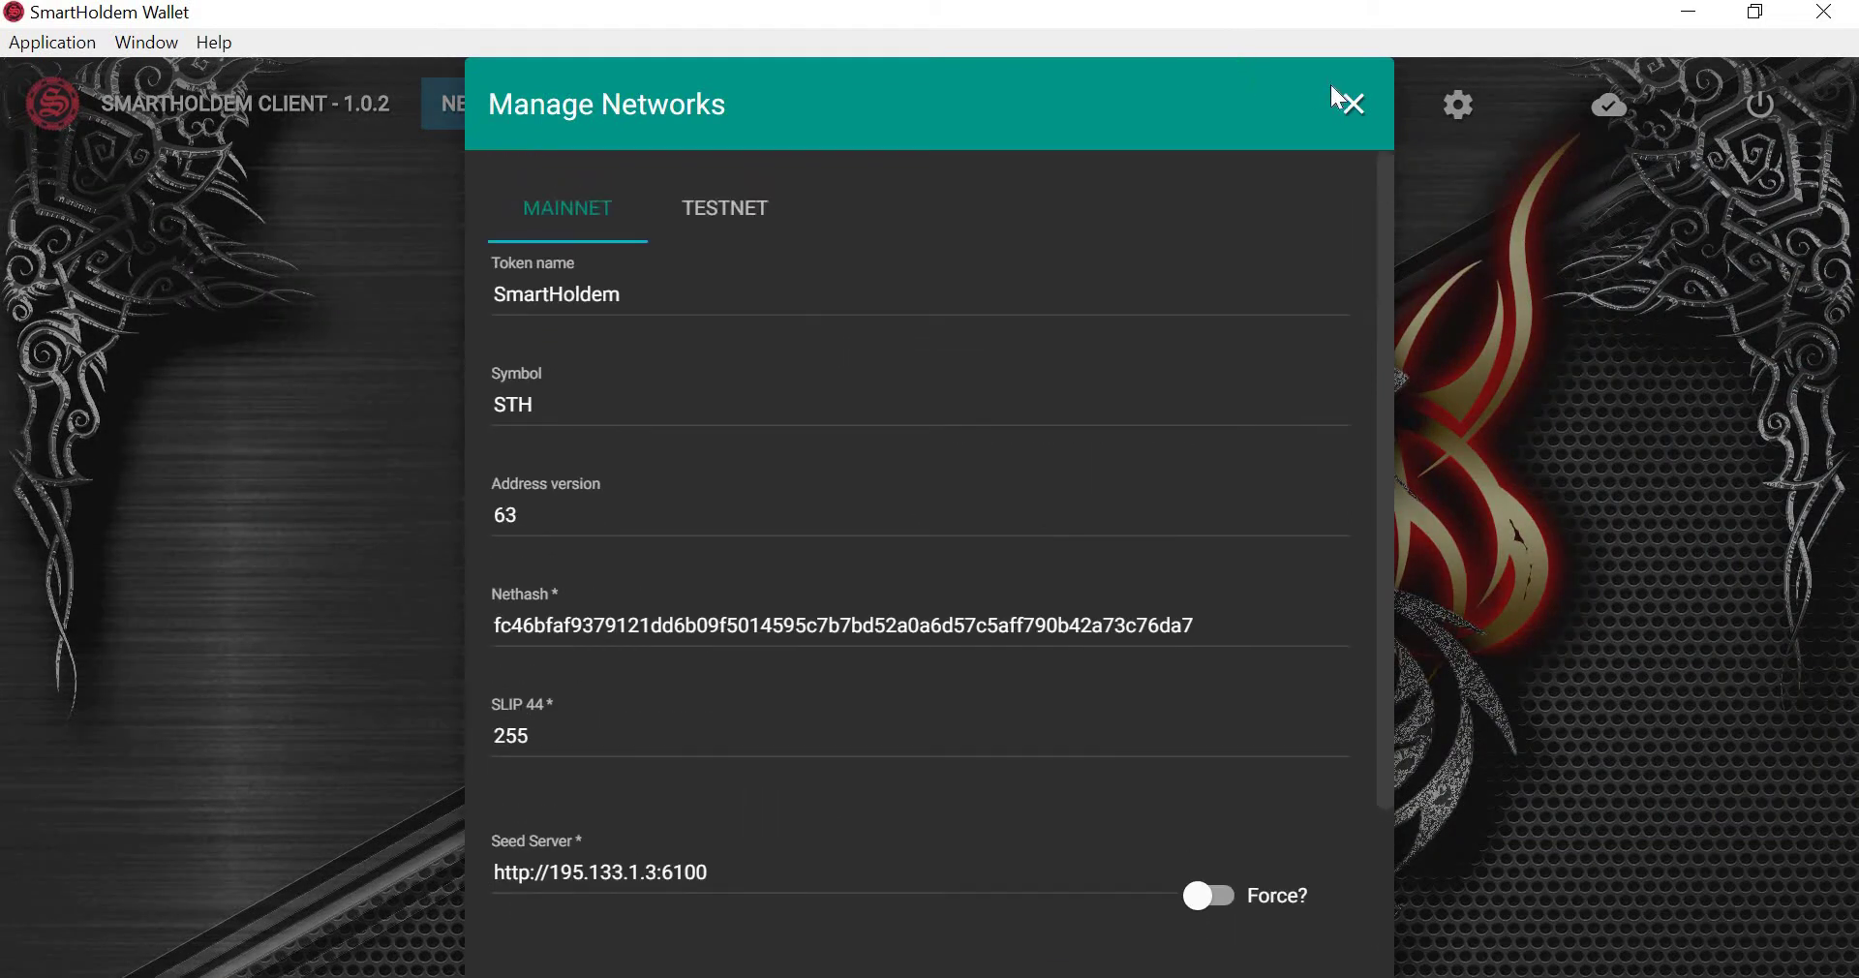
left_click(1355, 106)
left_click(1460, 107)
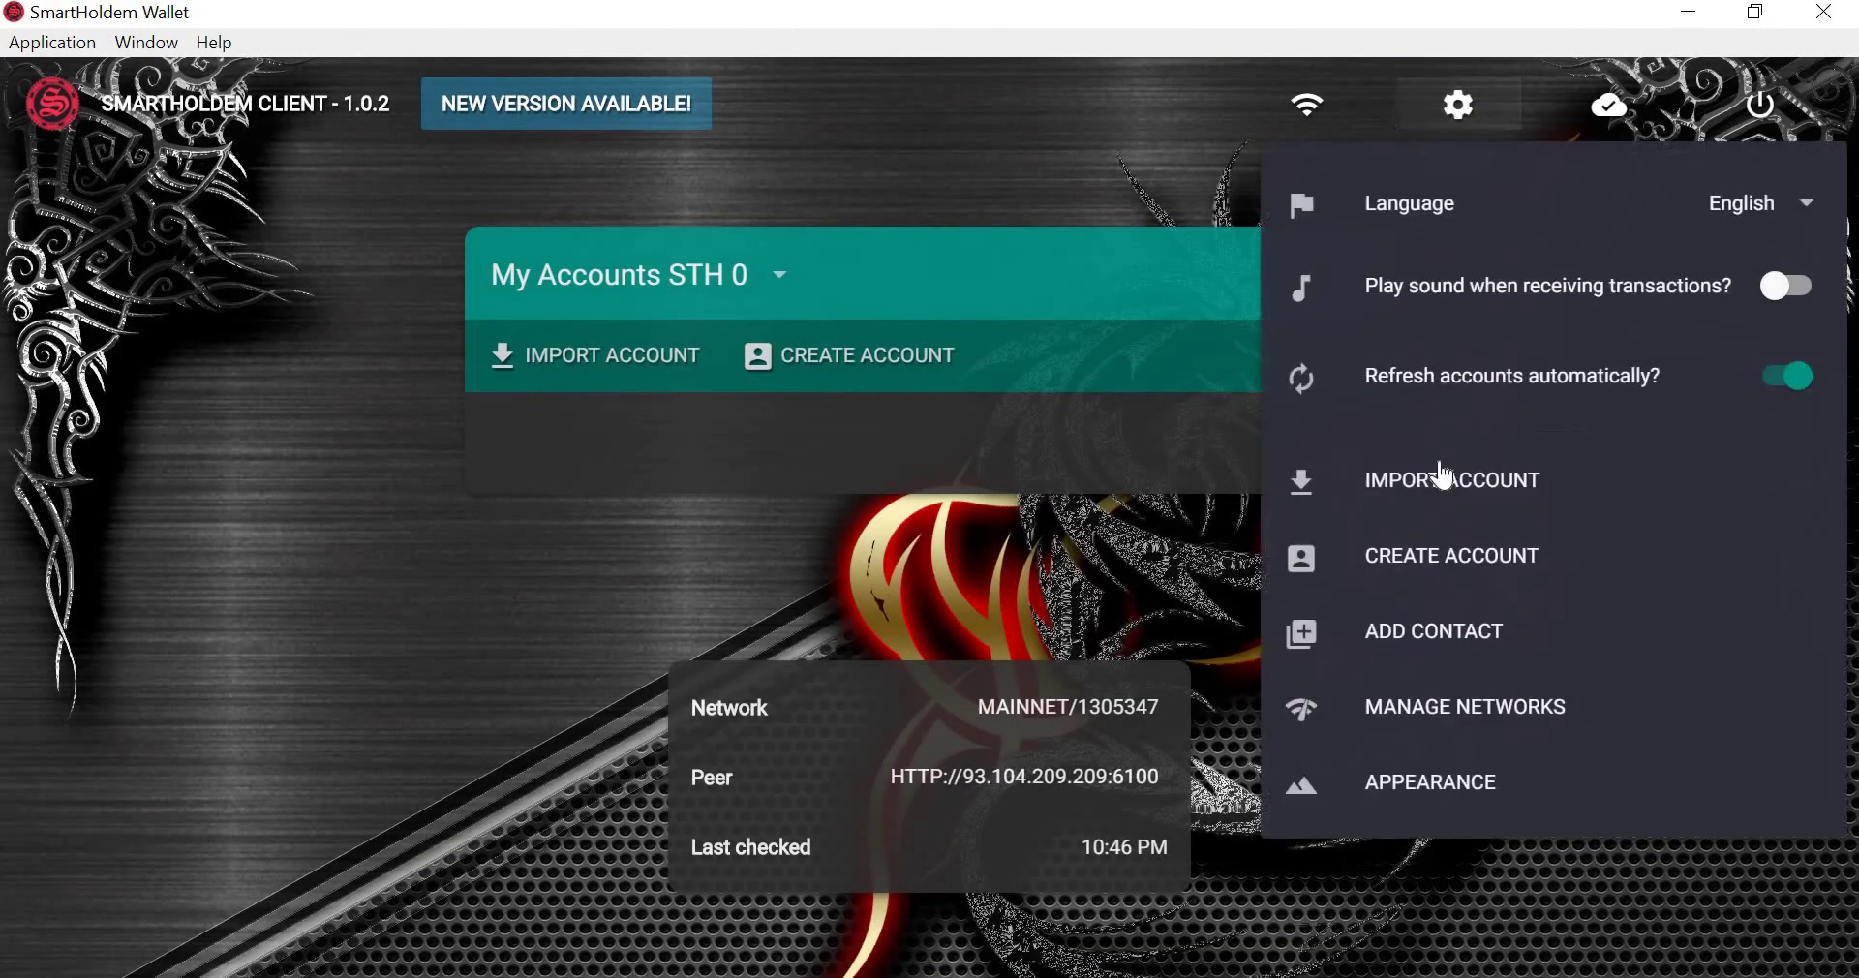
left_click(1445, 786)
scroll(855, 523, "down", 7)
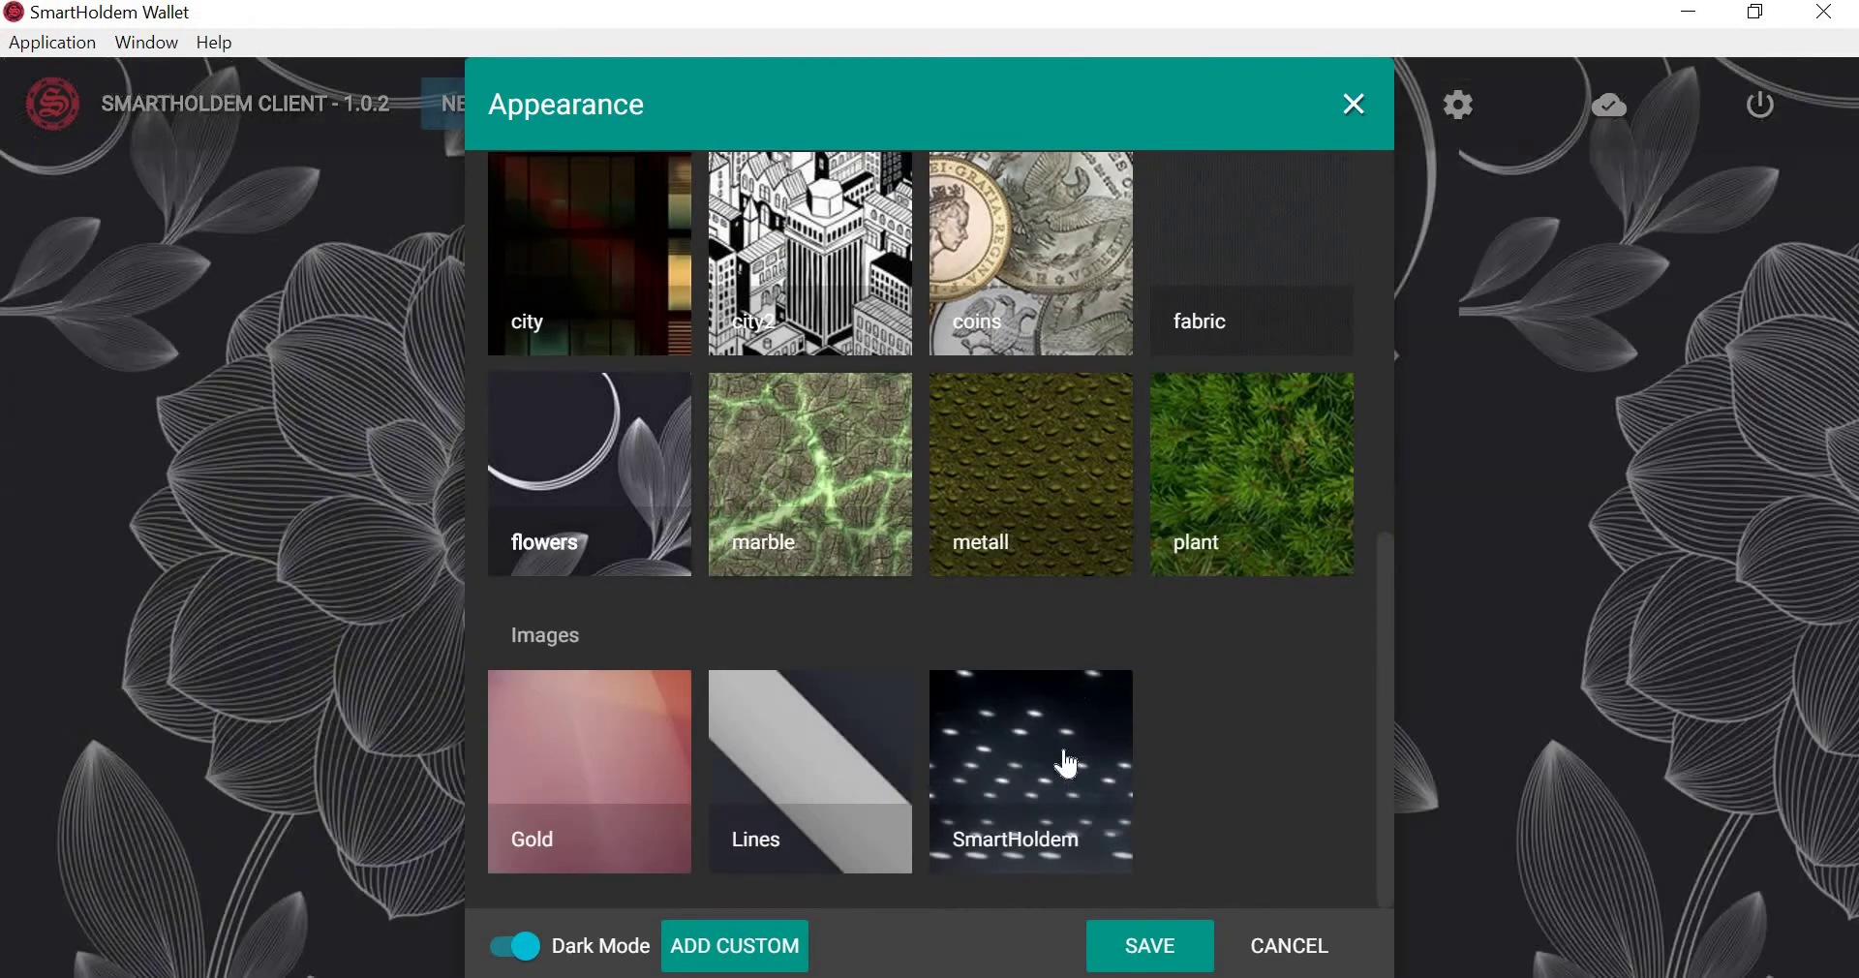
left_click(1057, 755)
left_click(1015, 494)
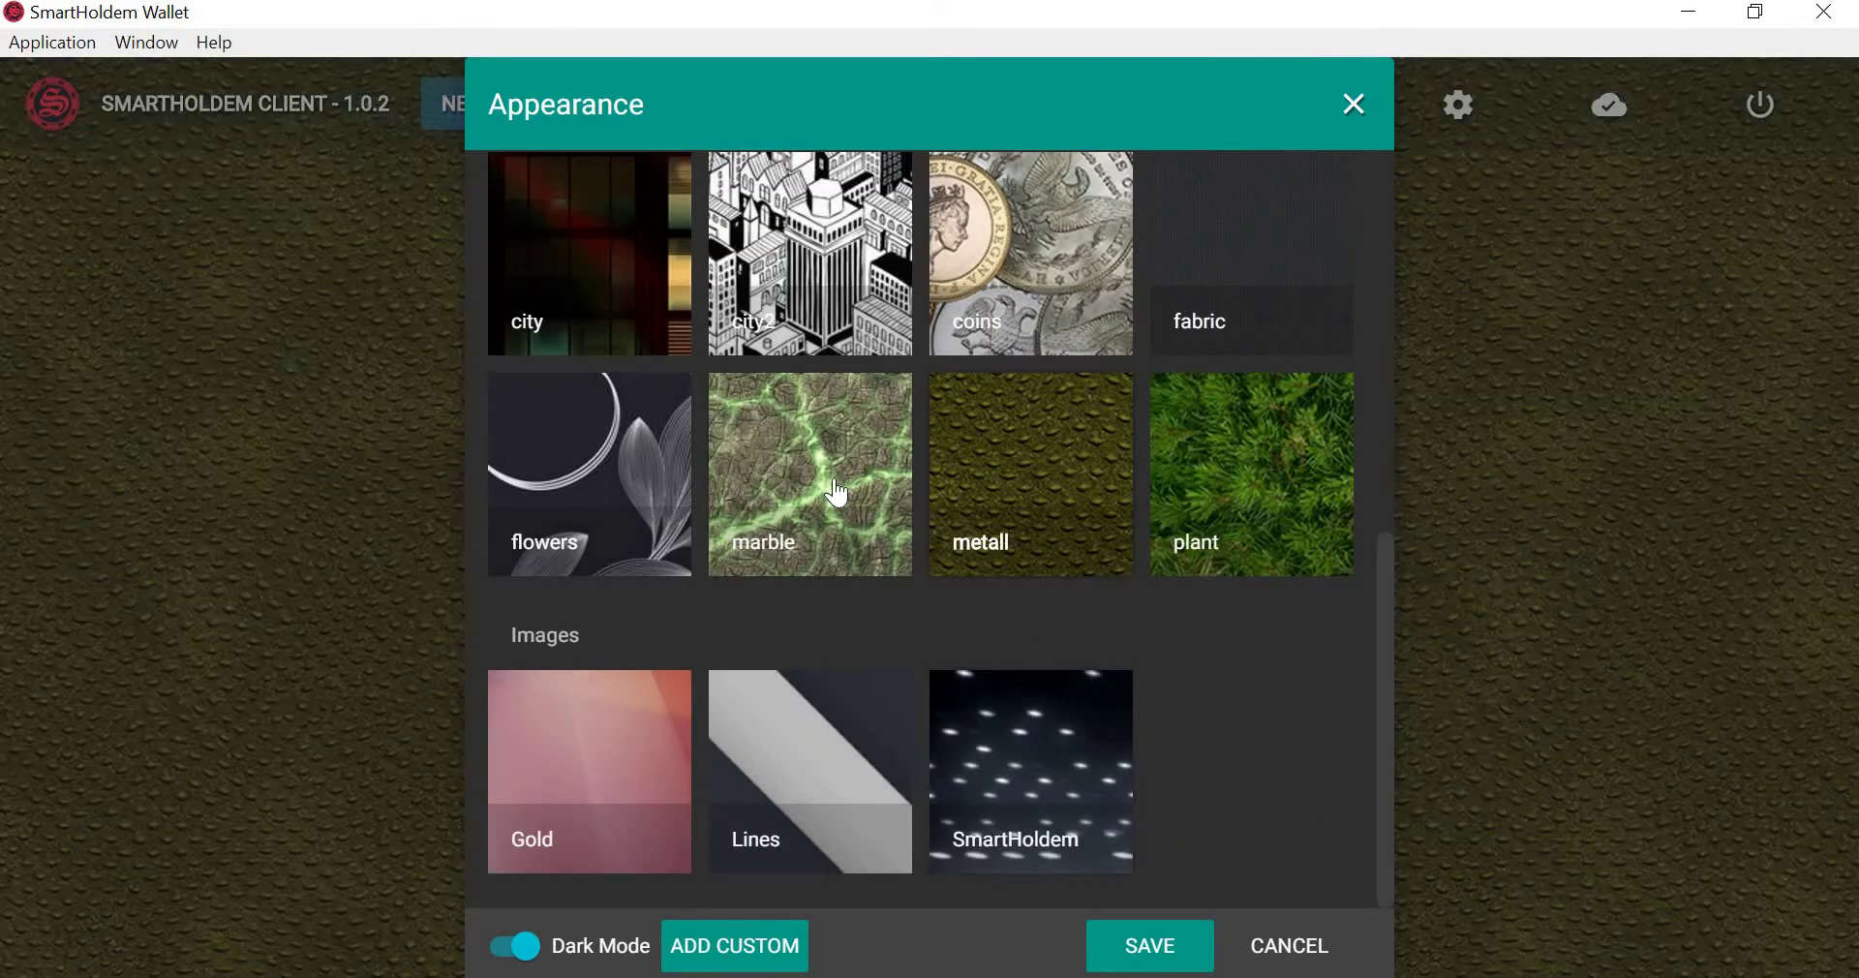
left_click(828, 569)
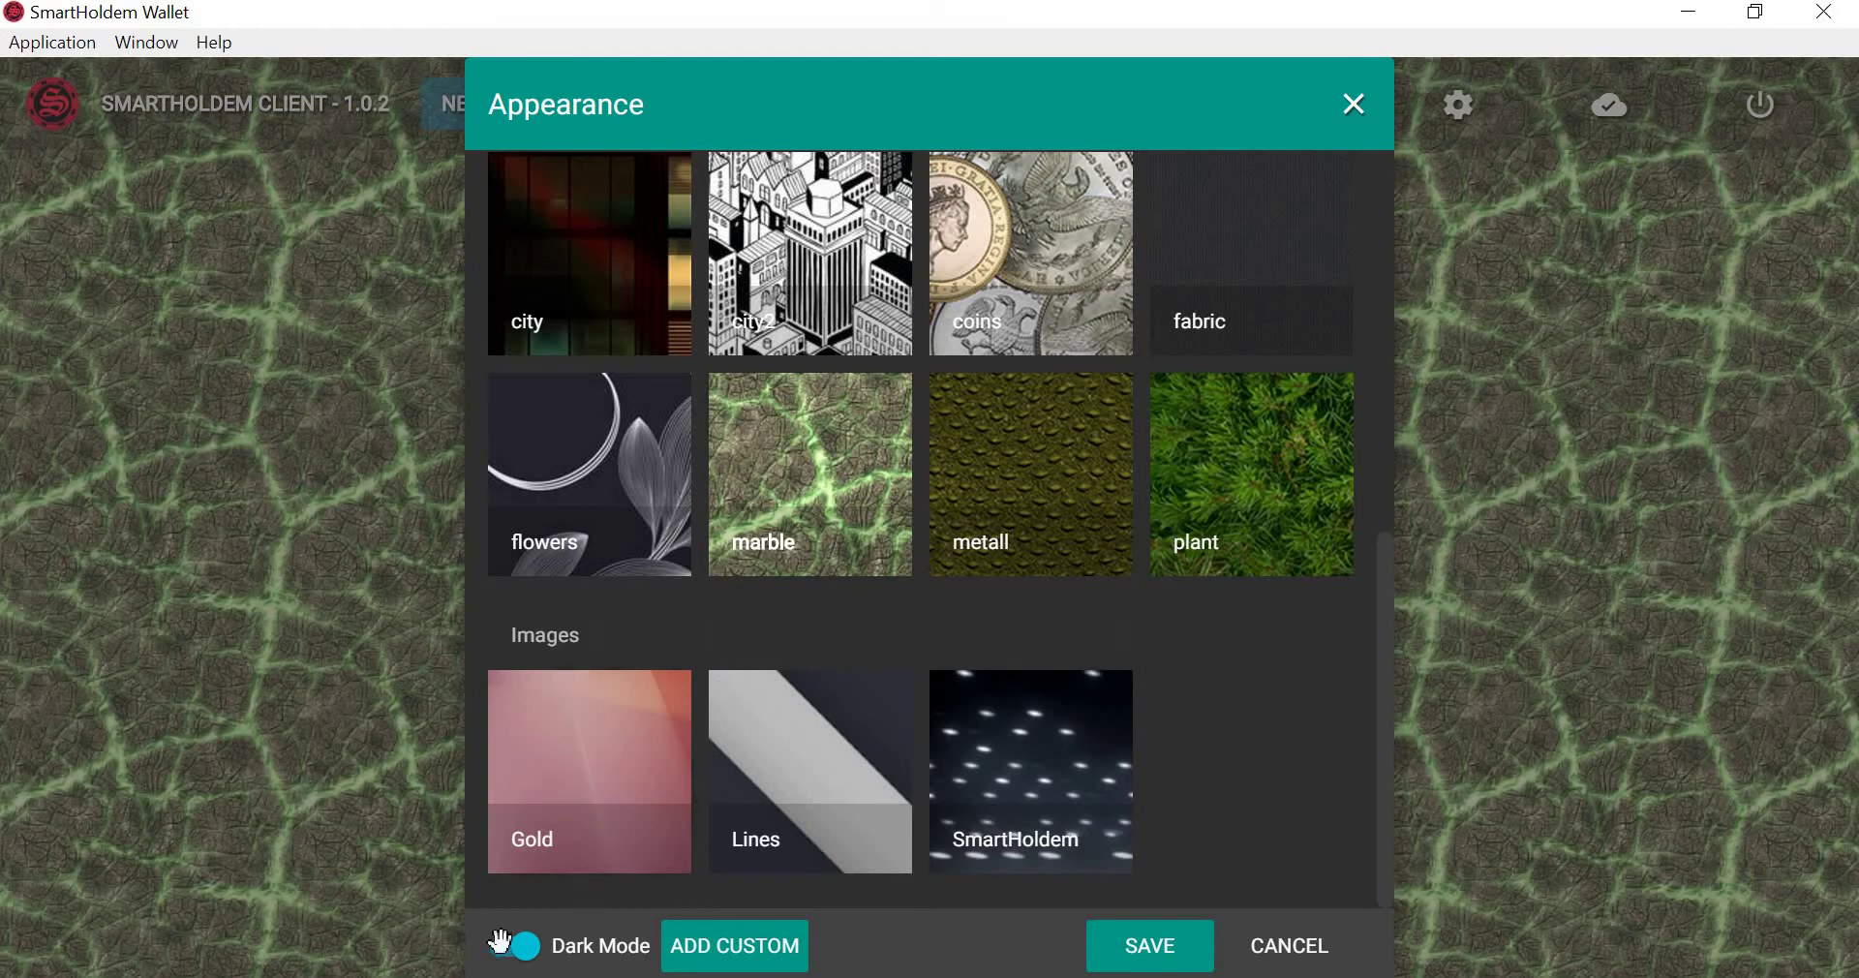
Toggle dark mode off and on, restore the user background, save, and show the peer status.
left_click(515, 946)
left_click(515, 946)
scroll(822, 543, "up", 8)
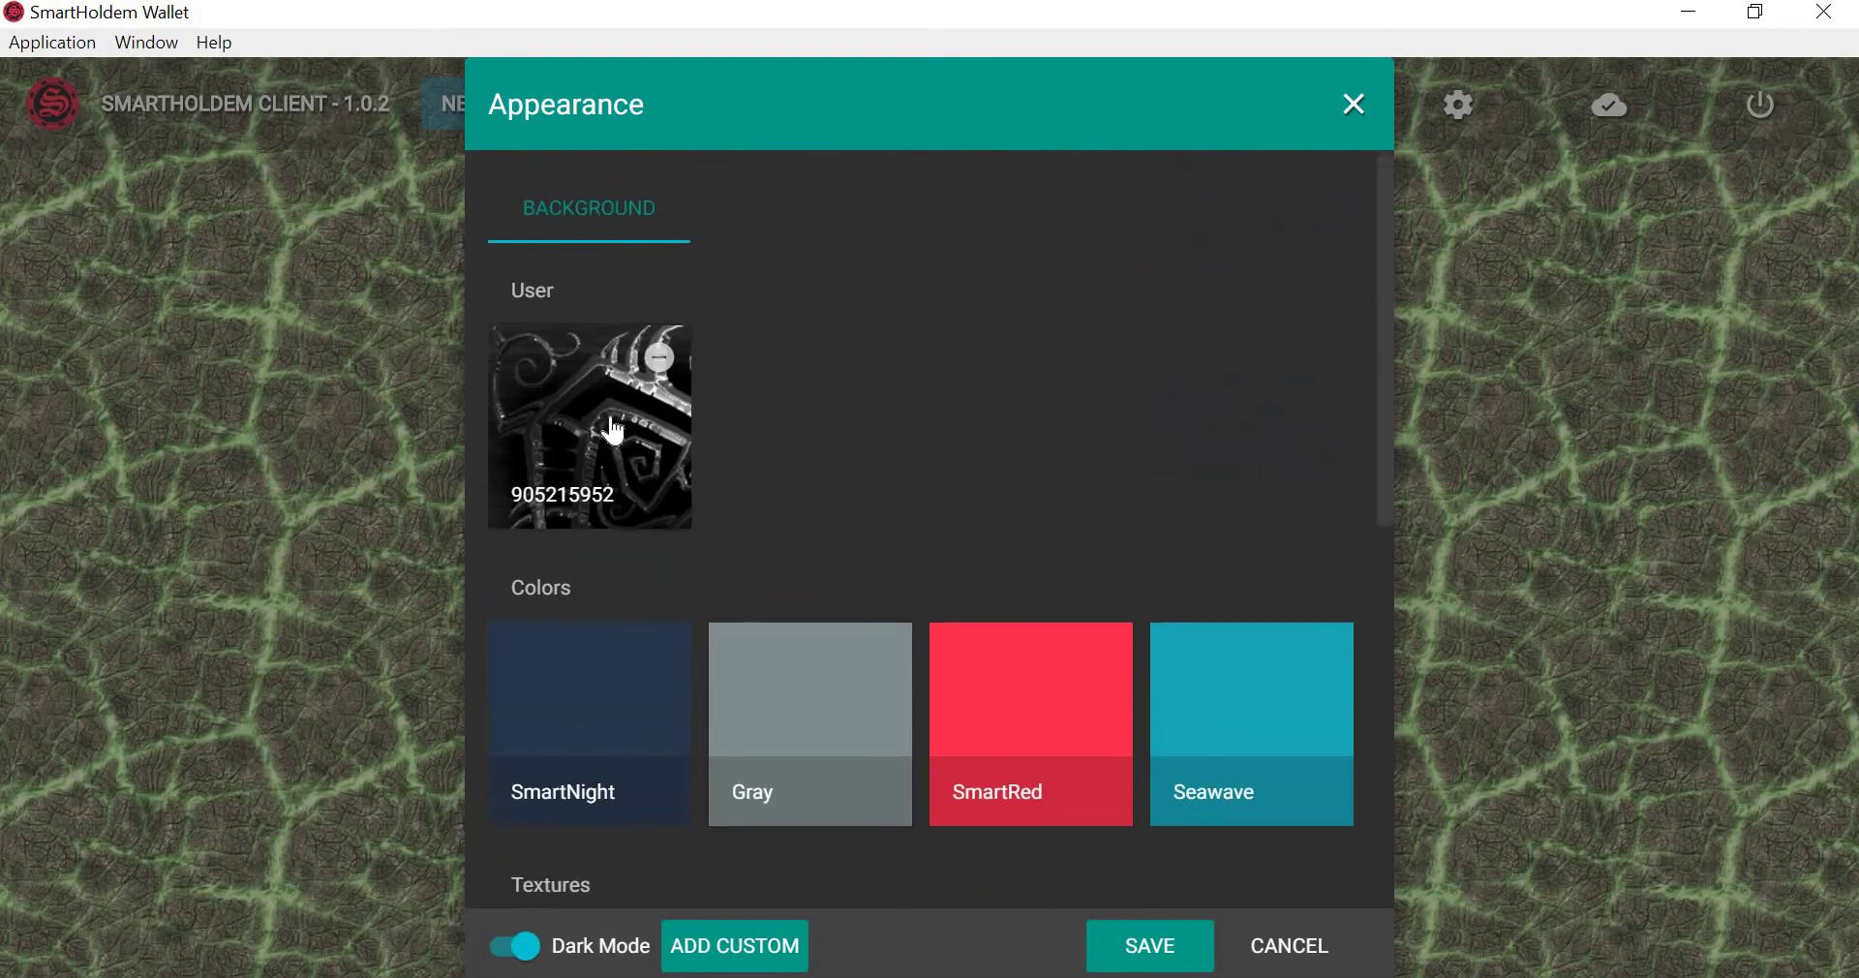
left_click(619, 426)
scroll(949, 523, "down", 5)
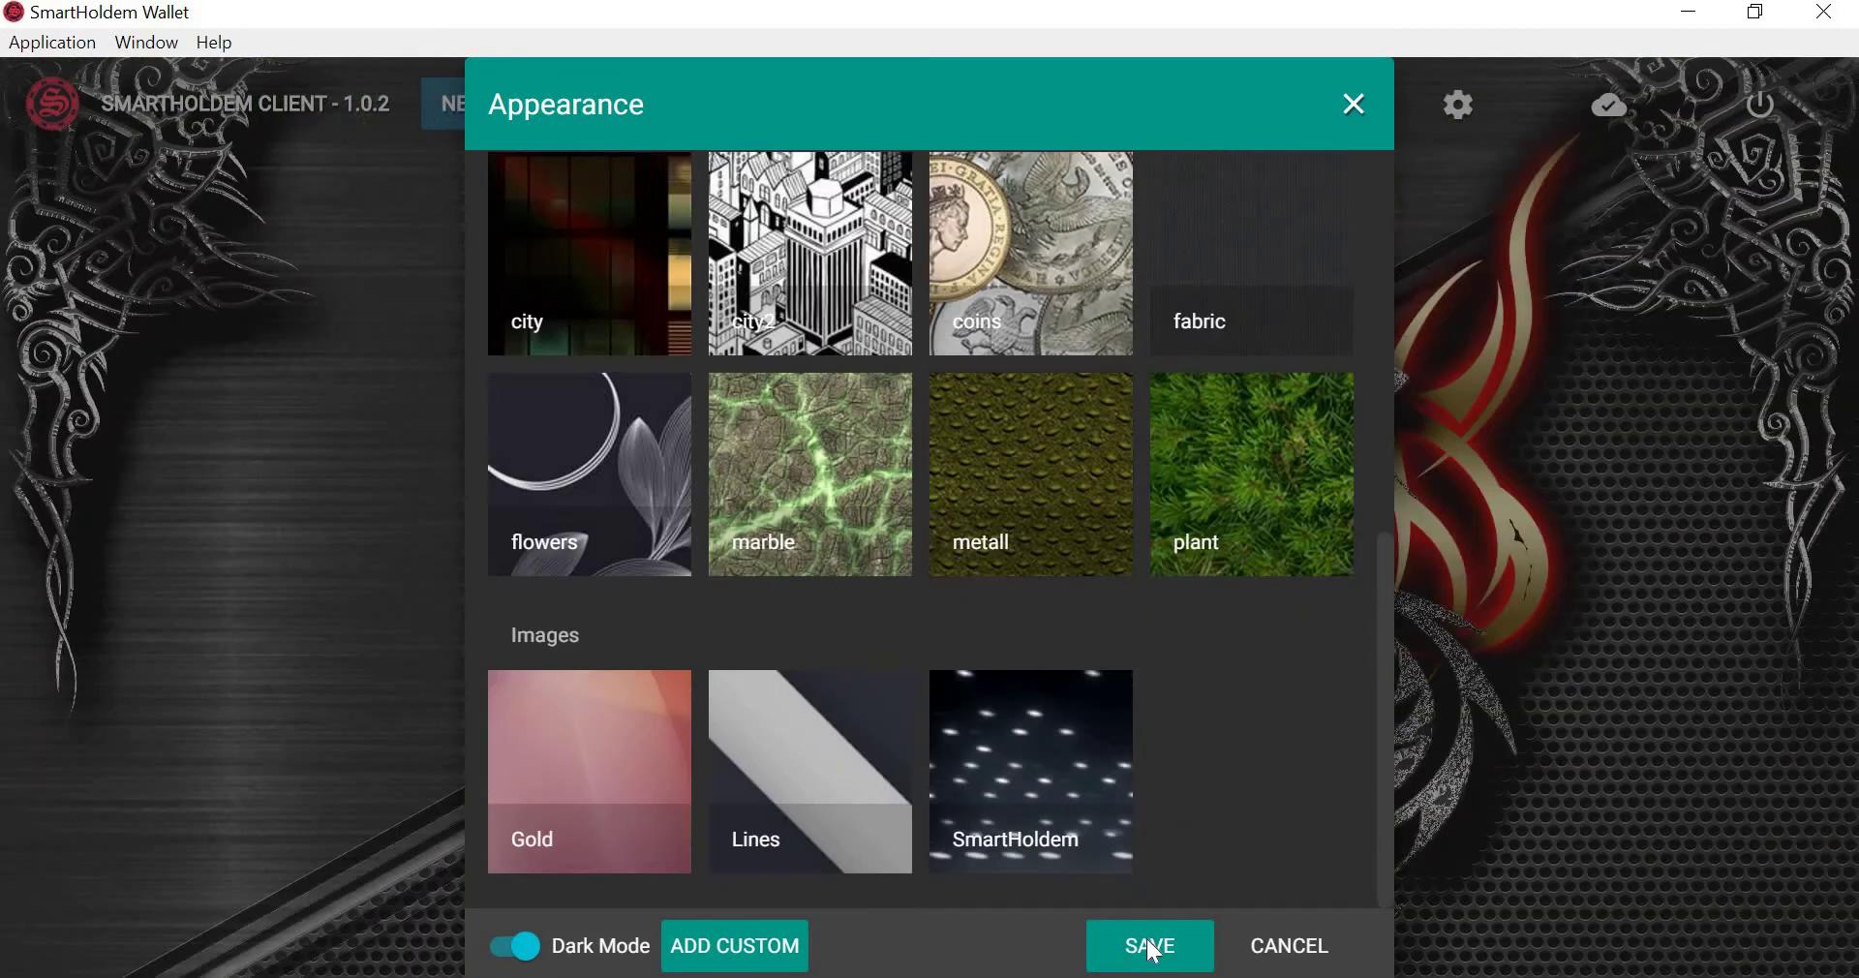
left_click(1147, 944)
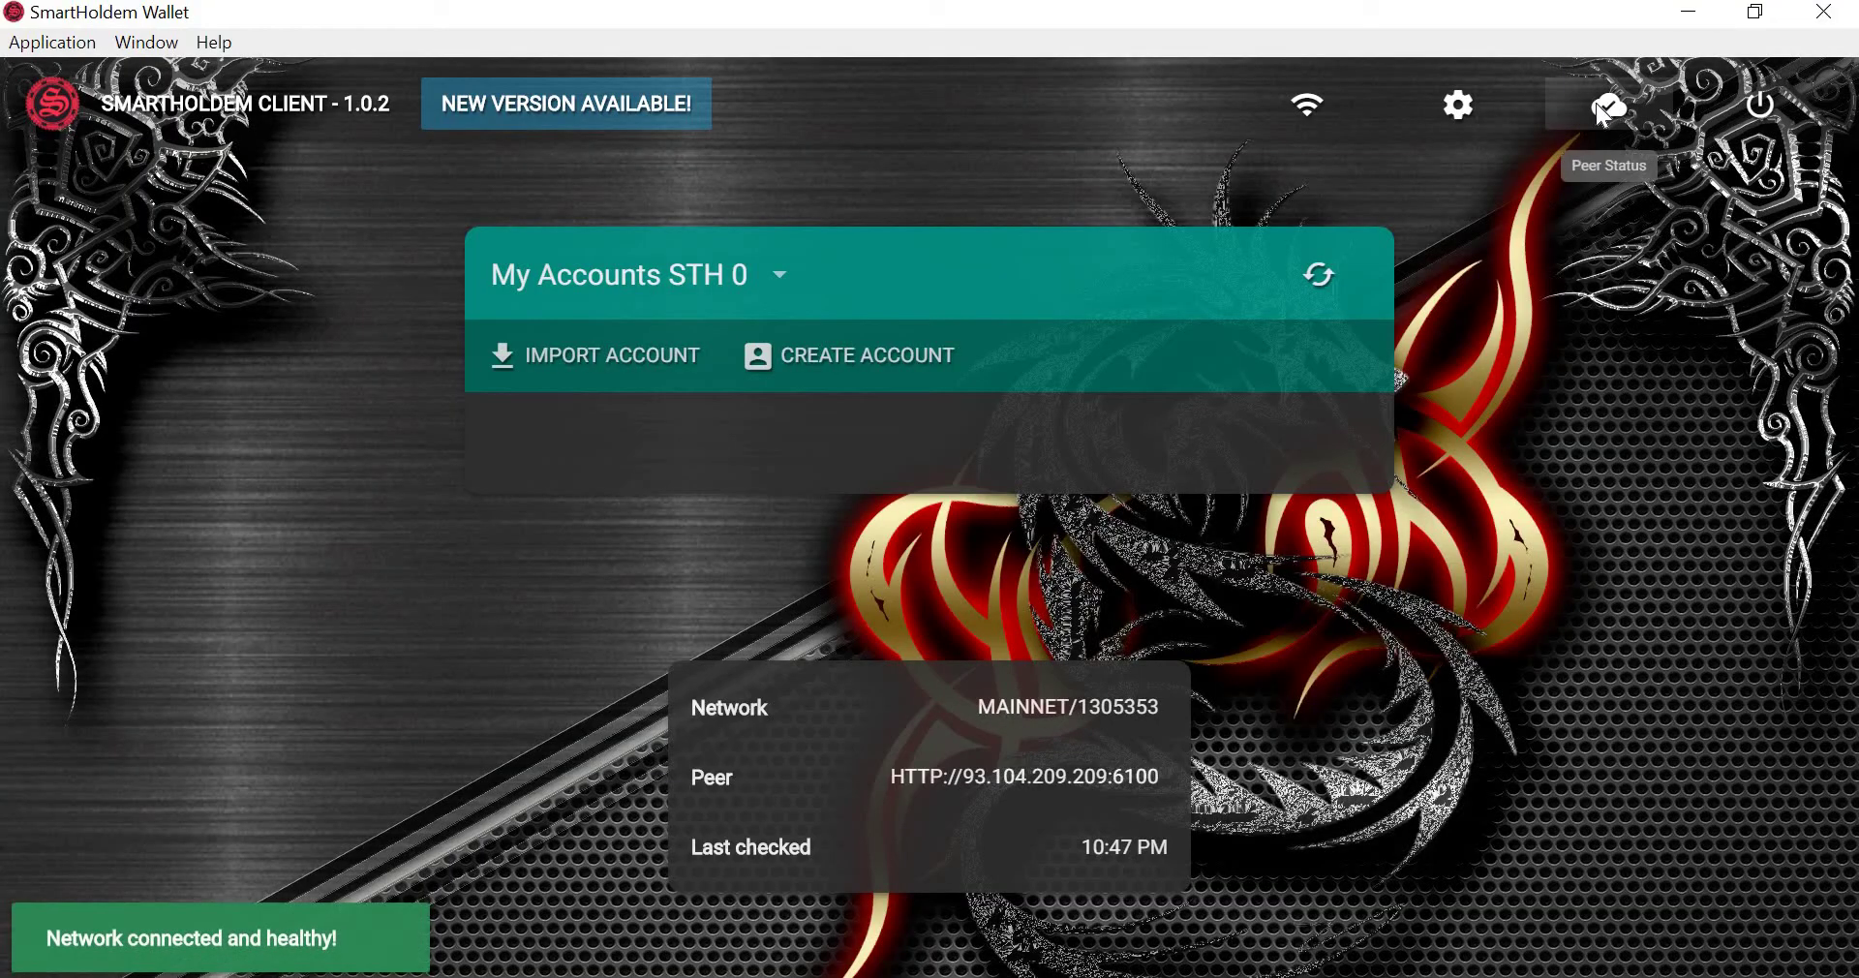
left_click(1604, 112)
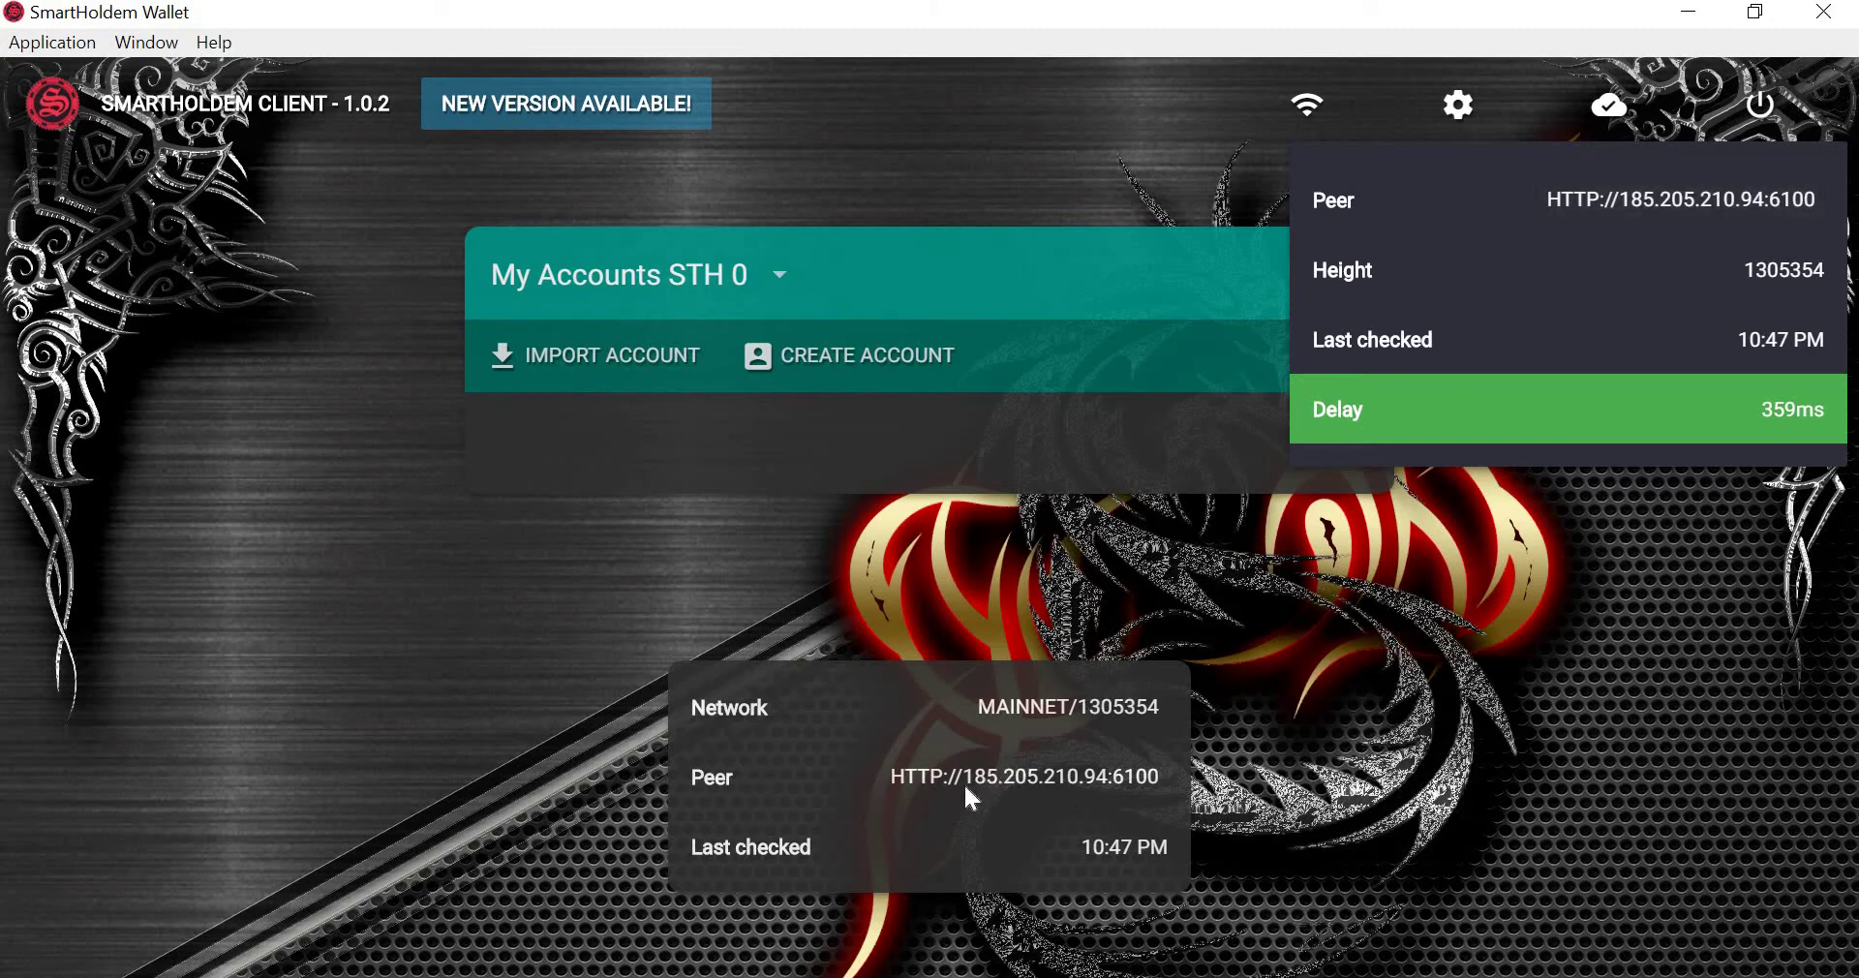
Pick random peers until connected to 159.65.81.16, then dismiss the restart/reset/quit menu without quitting.
left_click(1042, 794)
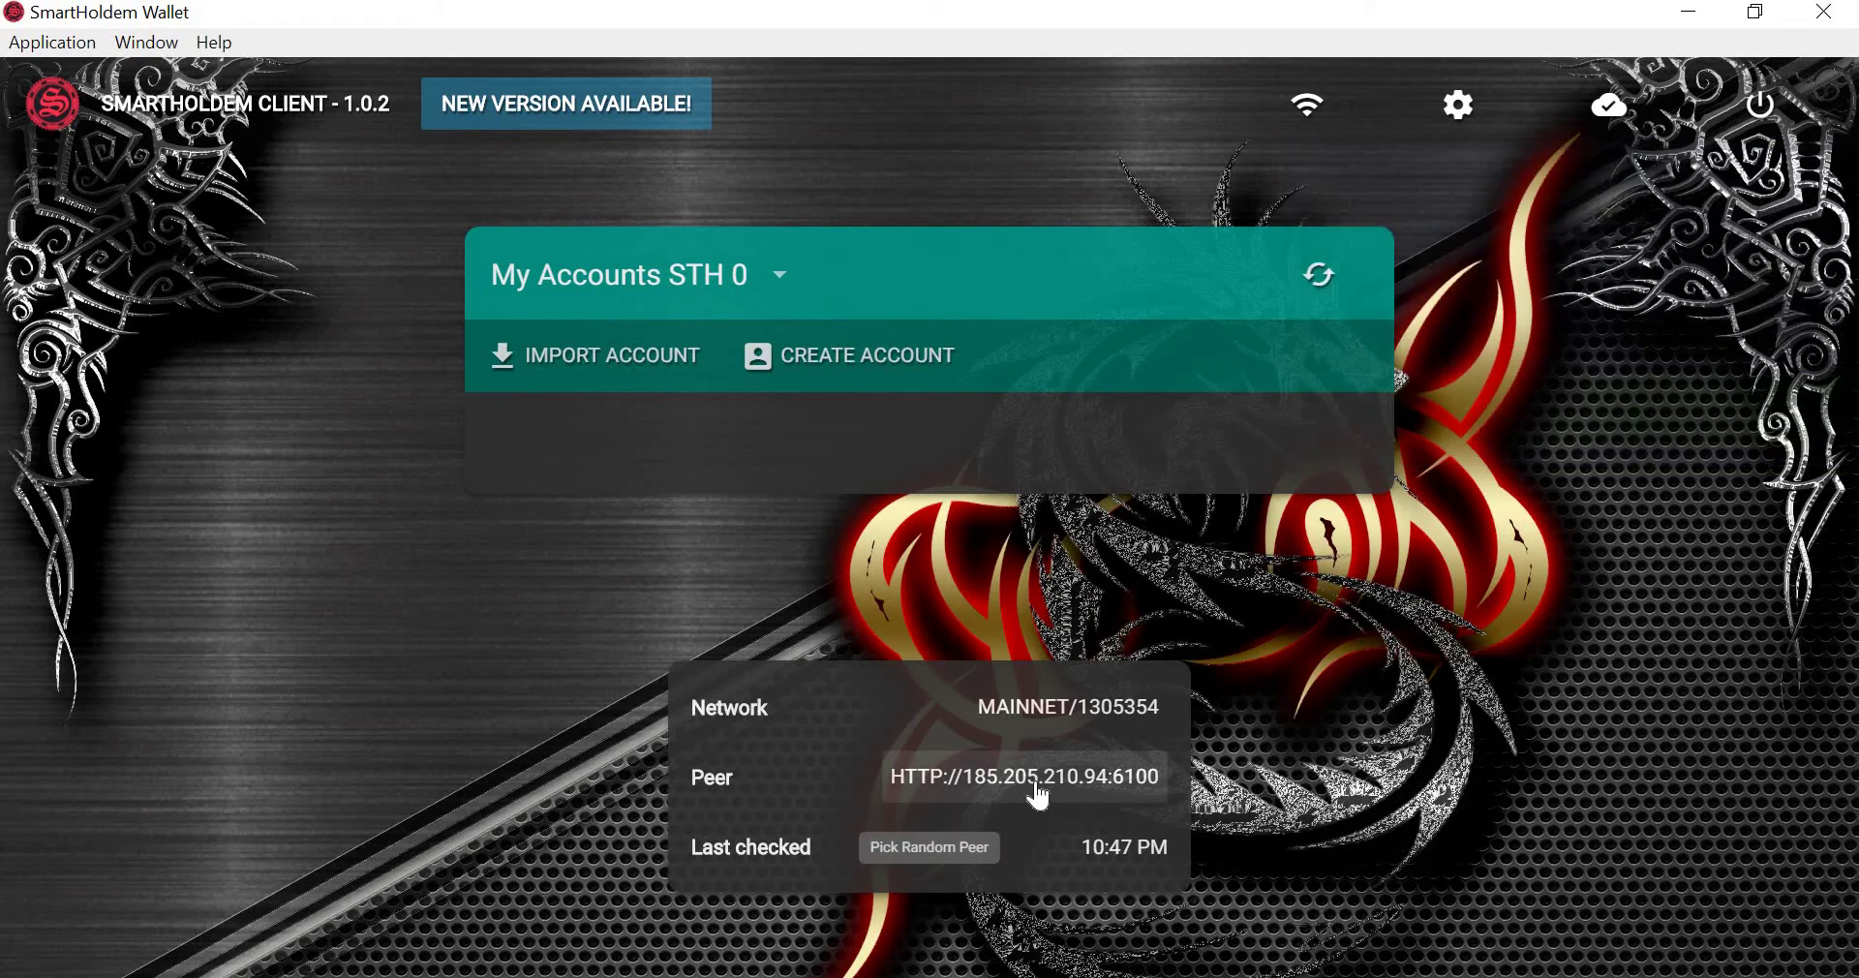
left_click(1607, 107)
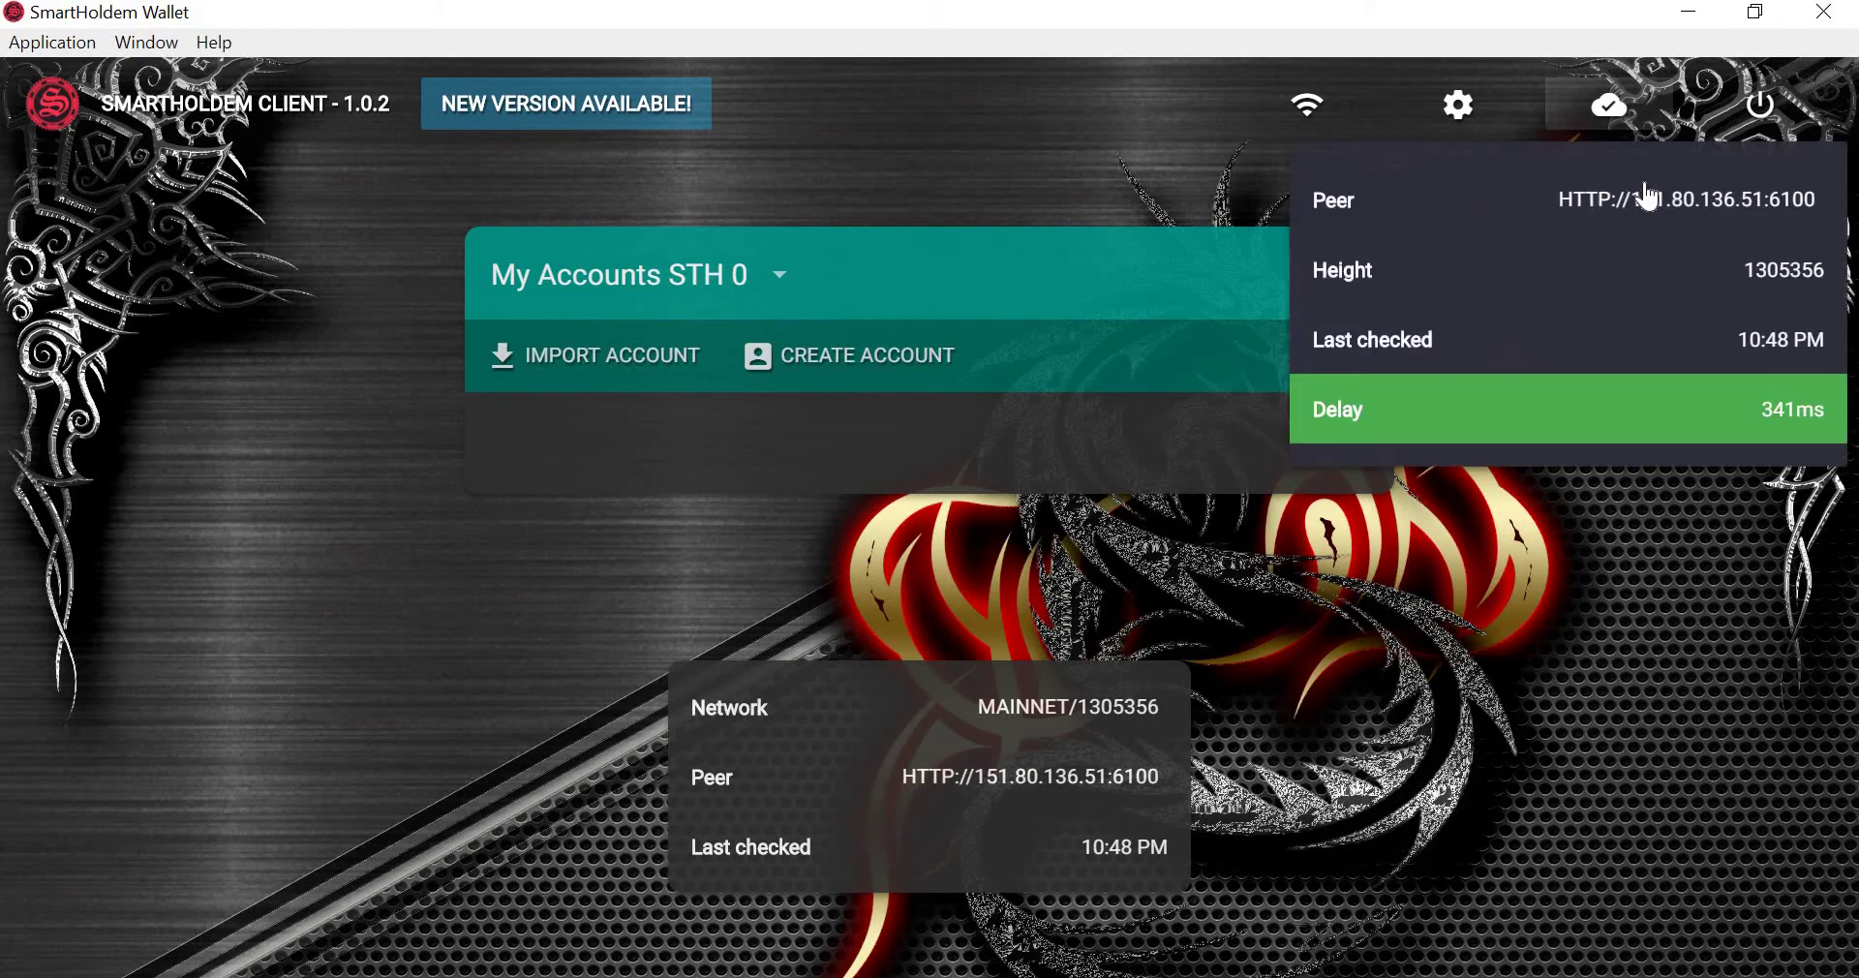
left_click(1648, 196)
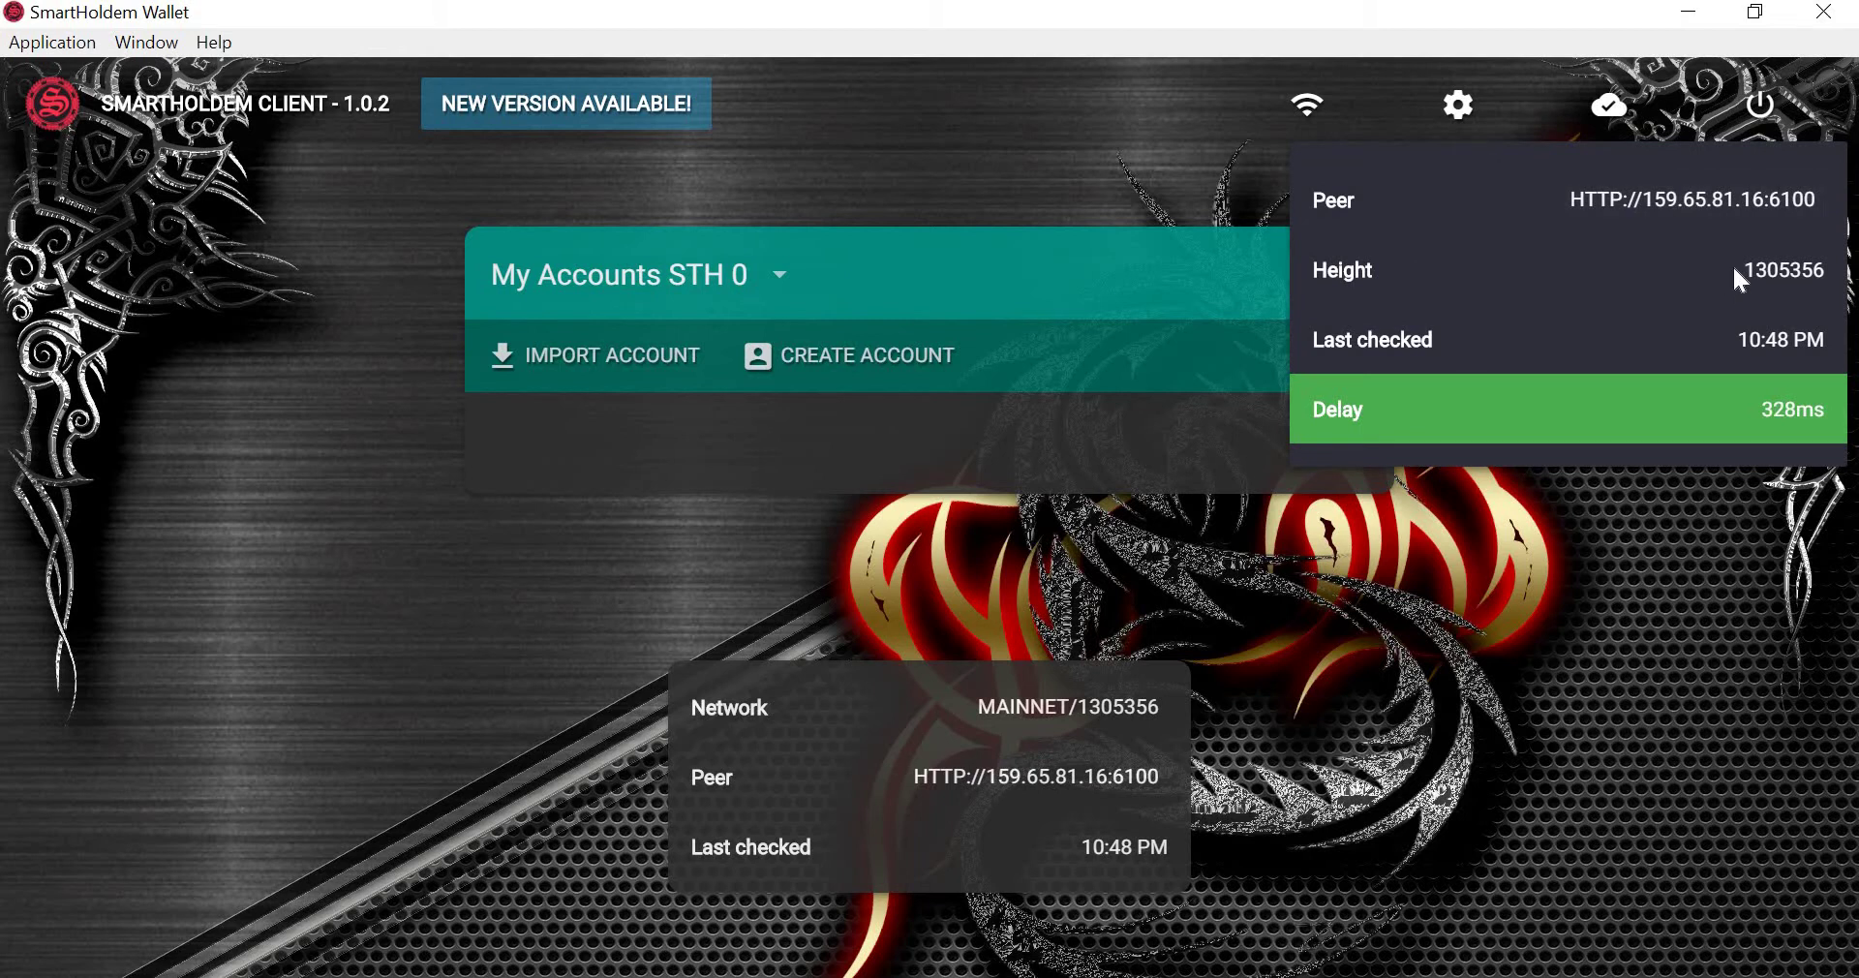
left_click_drag(1735, 274, 1835, 279)
left_click_drag(1734, 337, 1828, 340)
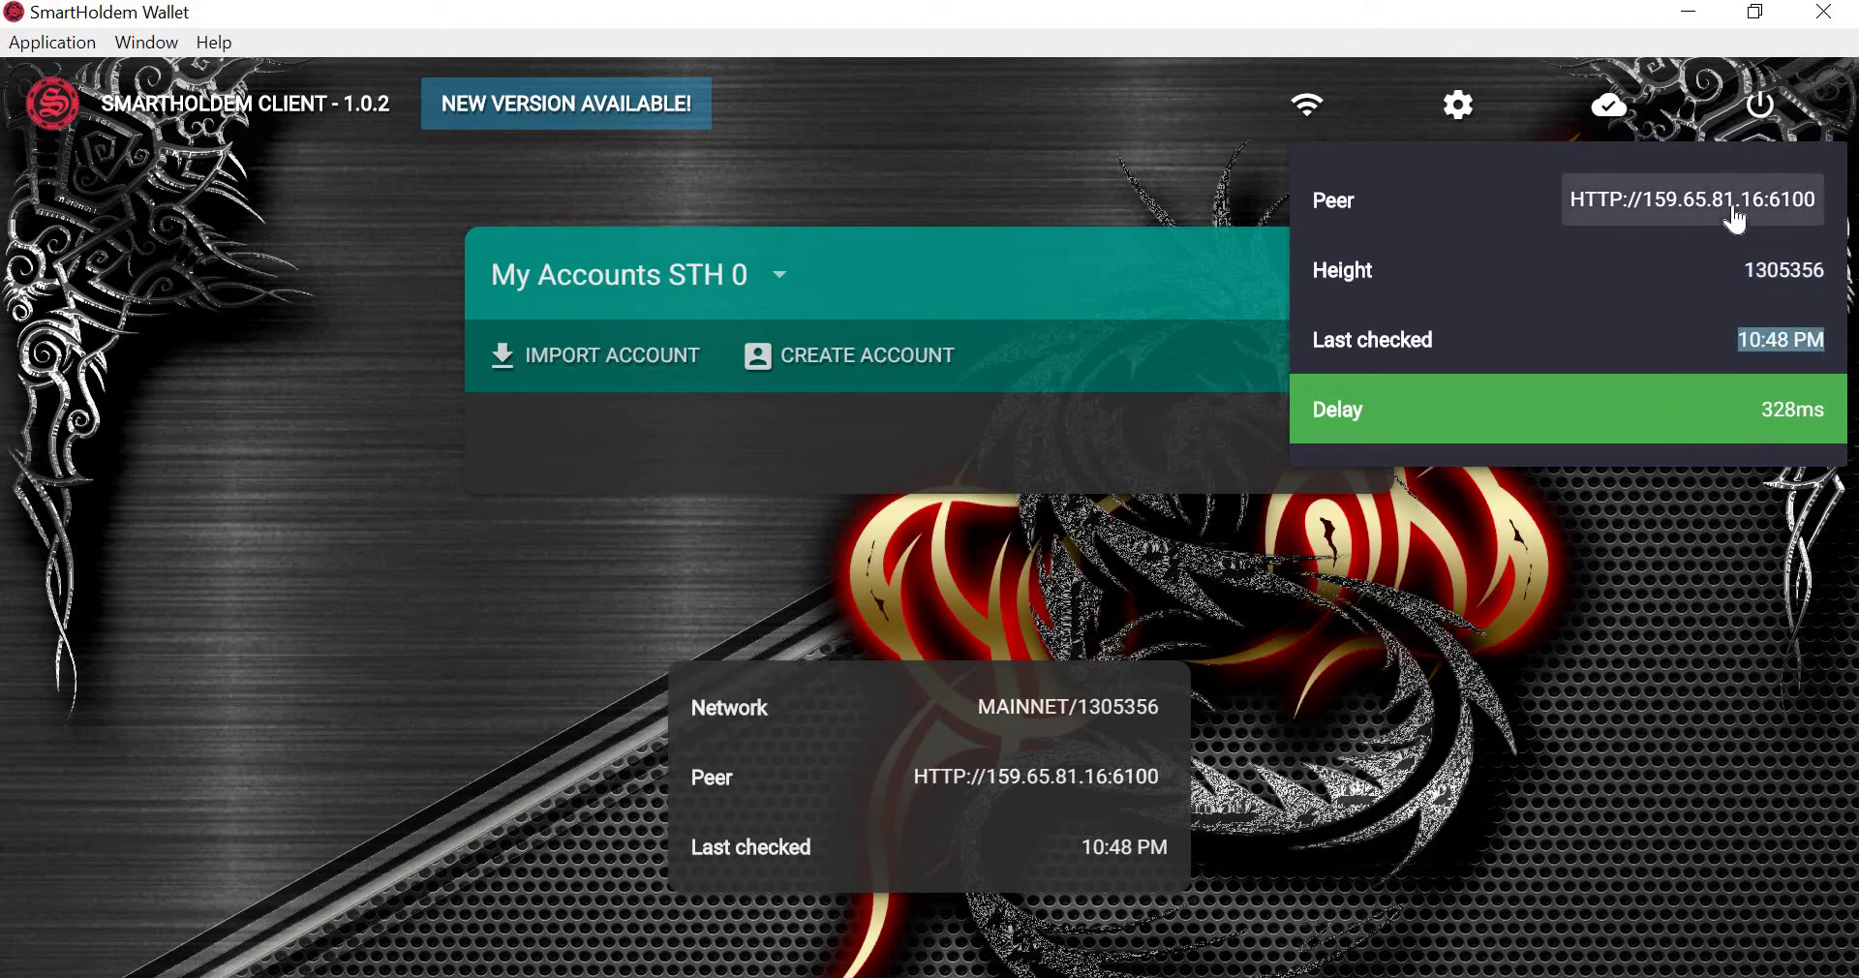
left_click(1760, 111)
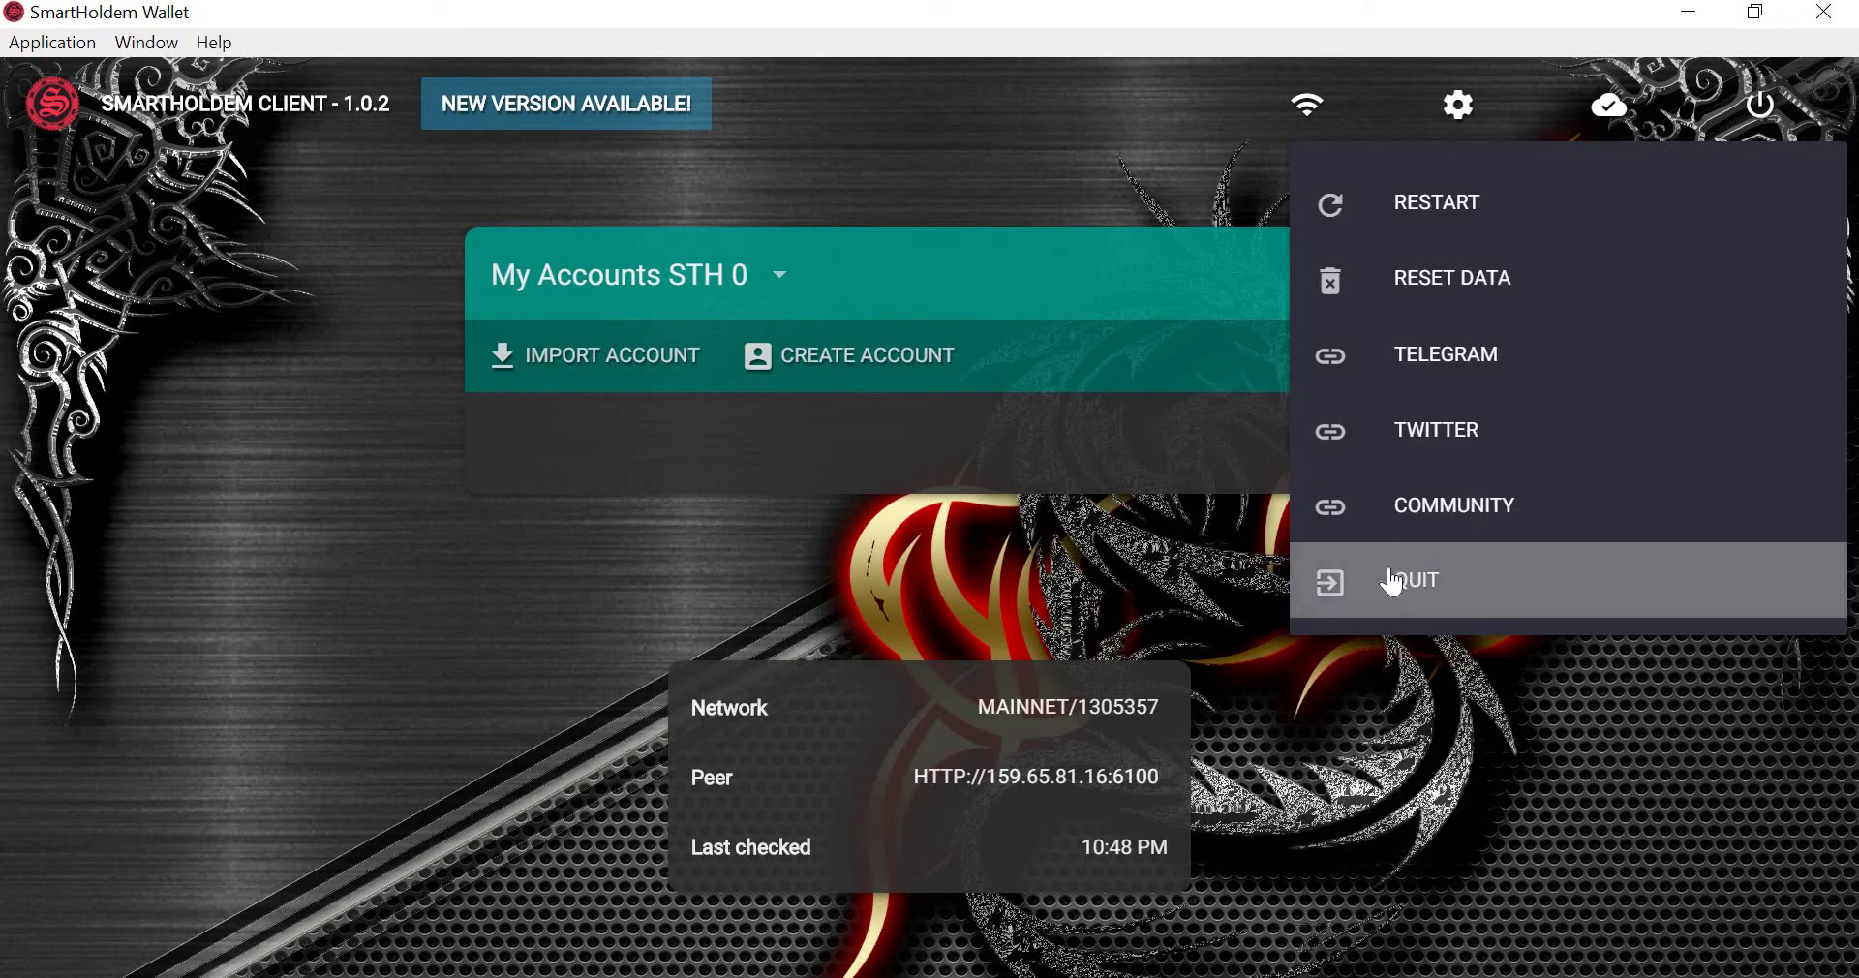
left_click(1150, 575)
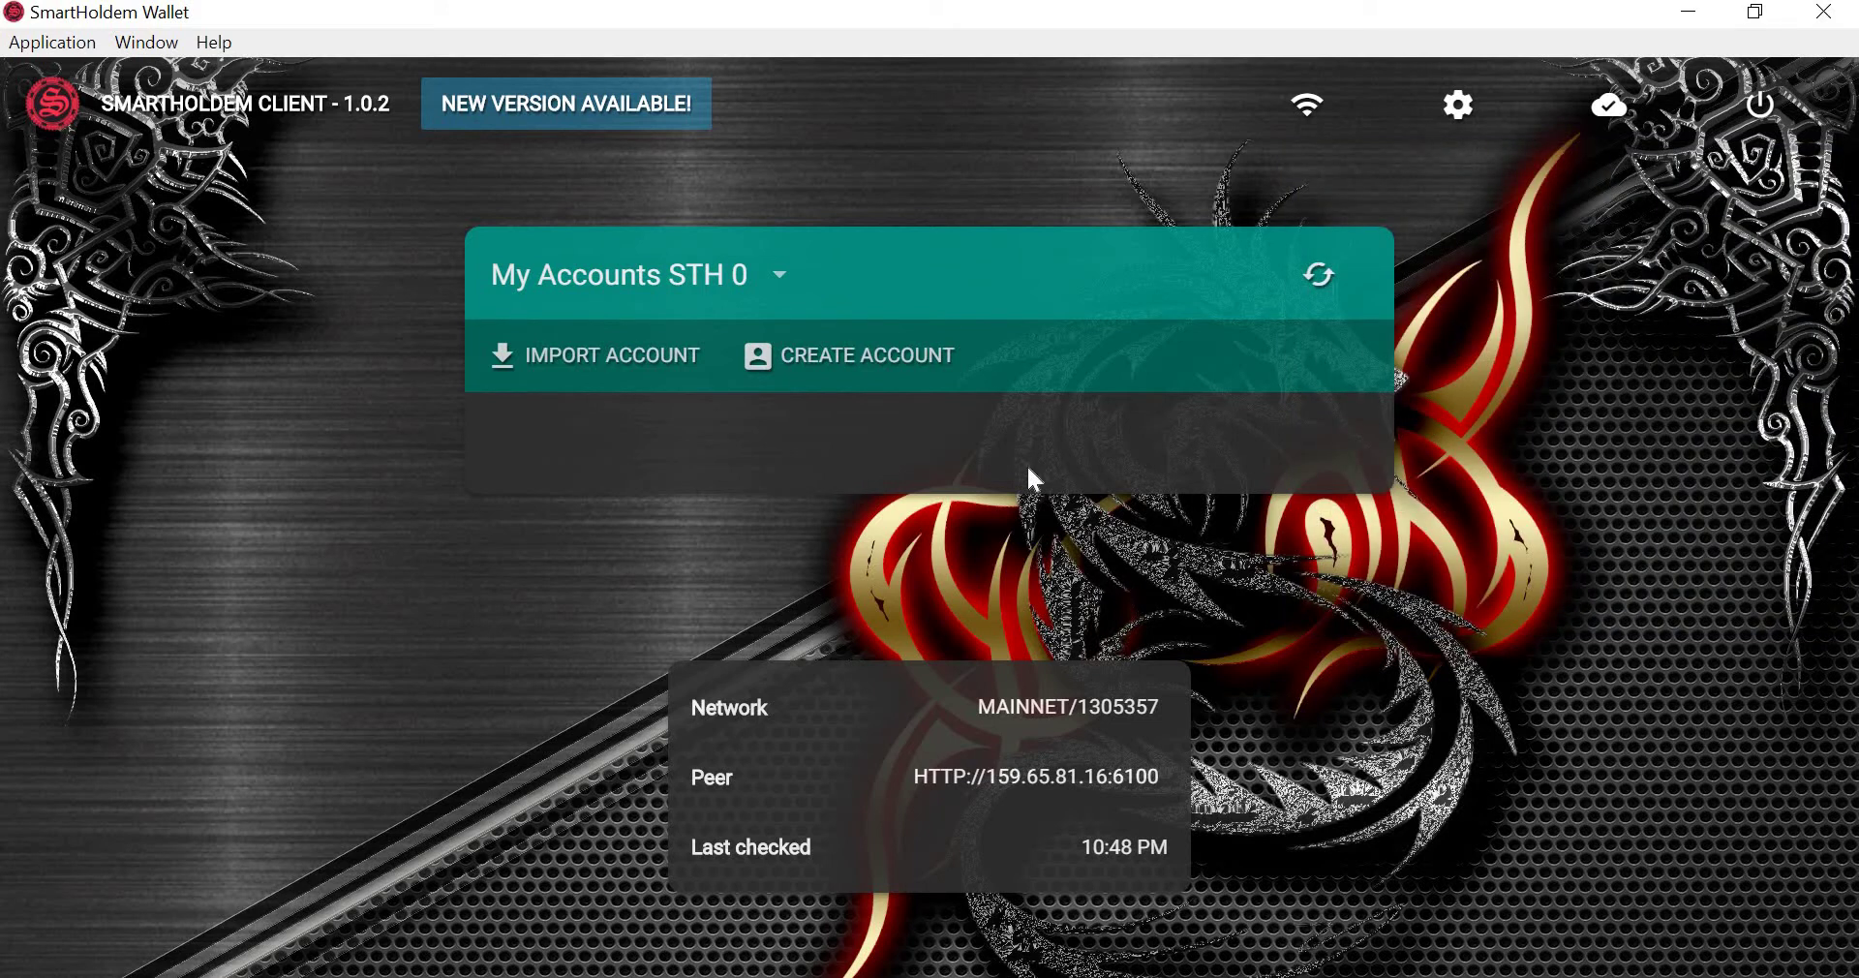
Create a new account, copy its generated passphrase into Notepad, and continue to verification.
left_click(877, 363)
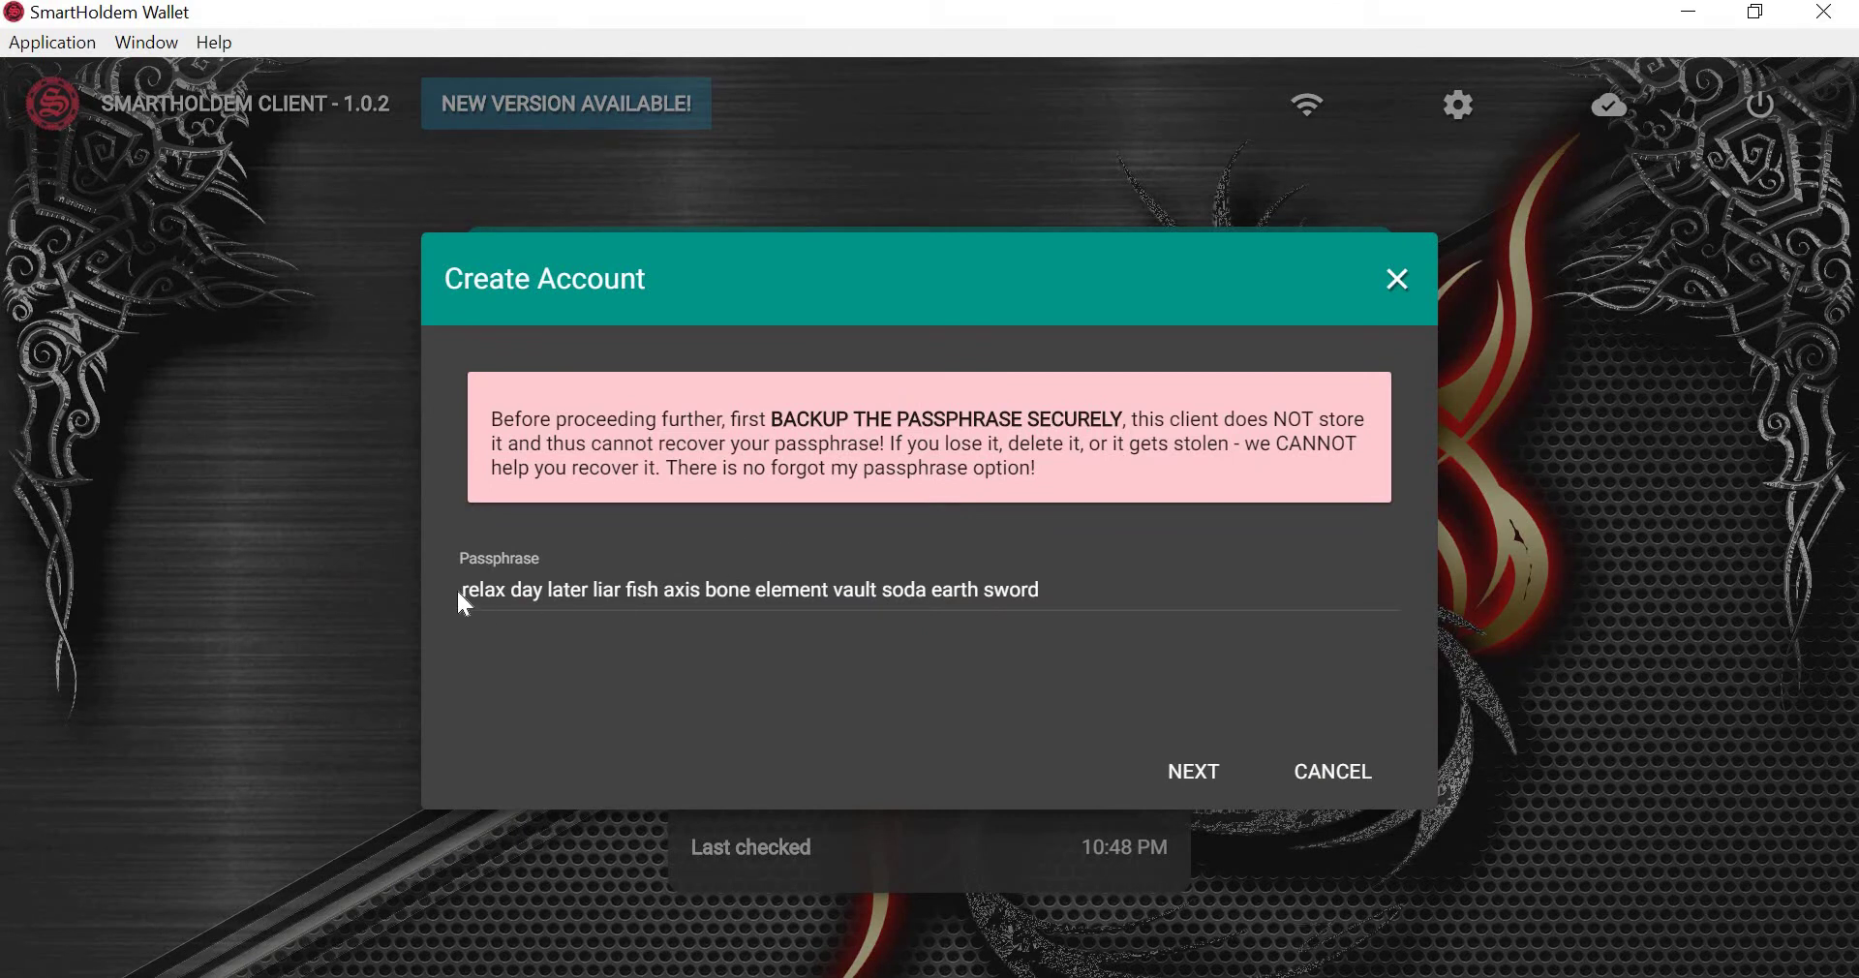
left_click_drag(458, 587, 1073, 594)
key("ctrl+c")
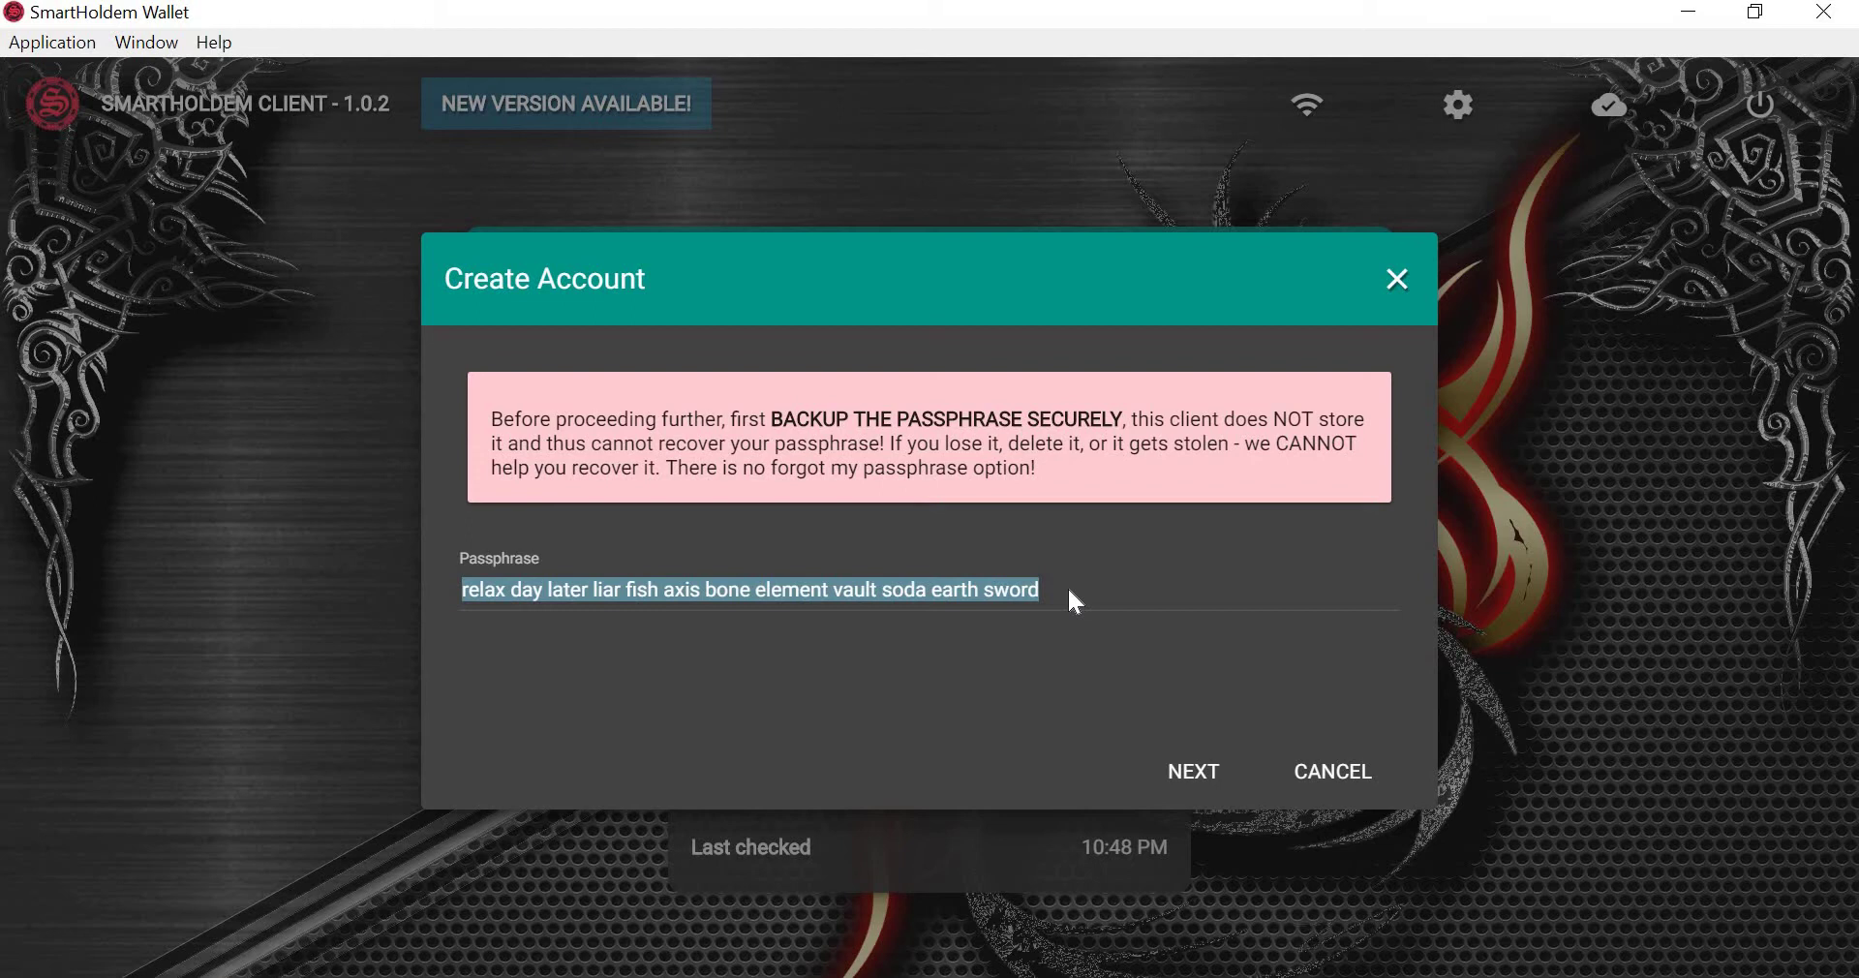
key("alt+Tab")
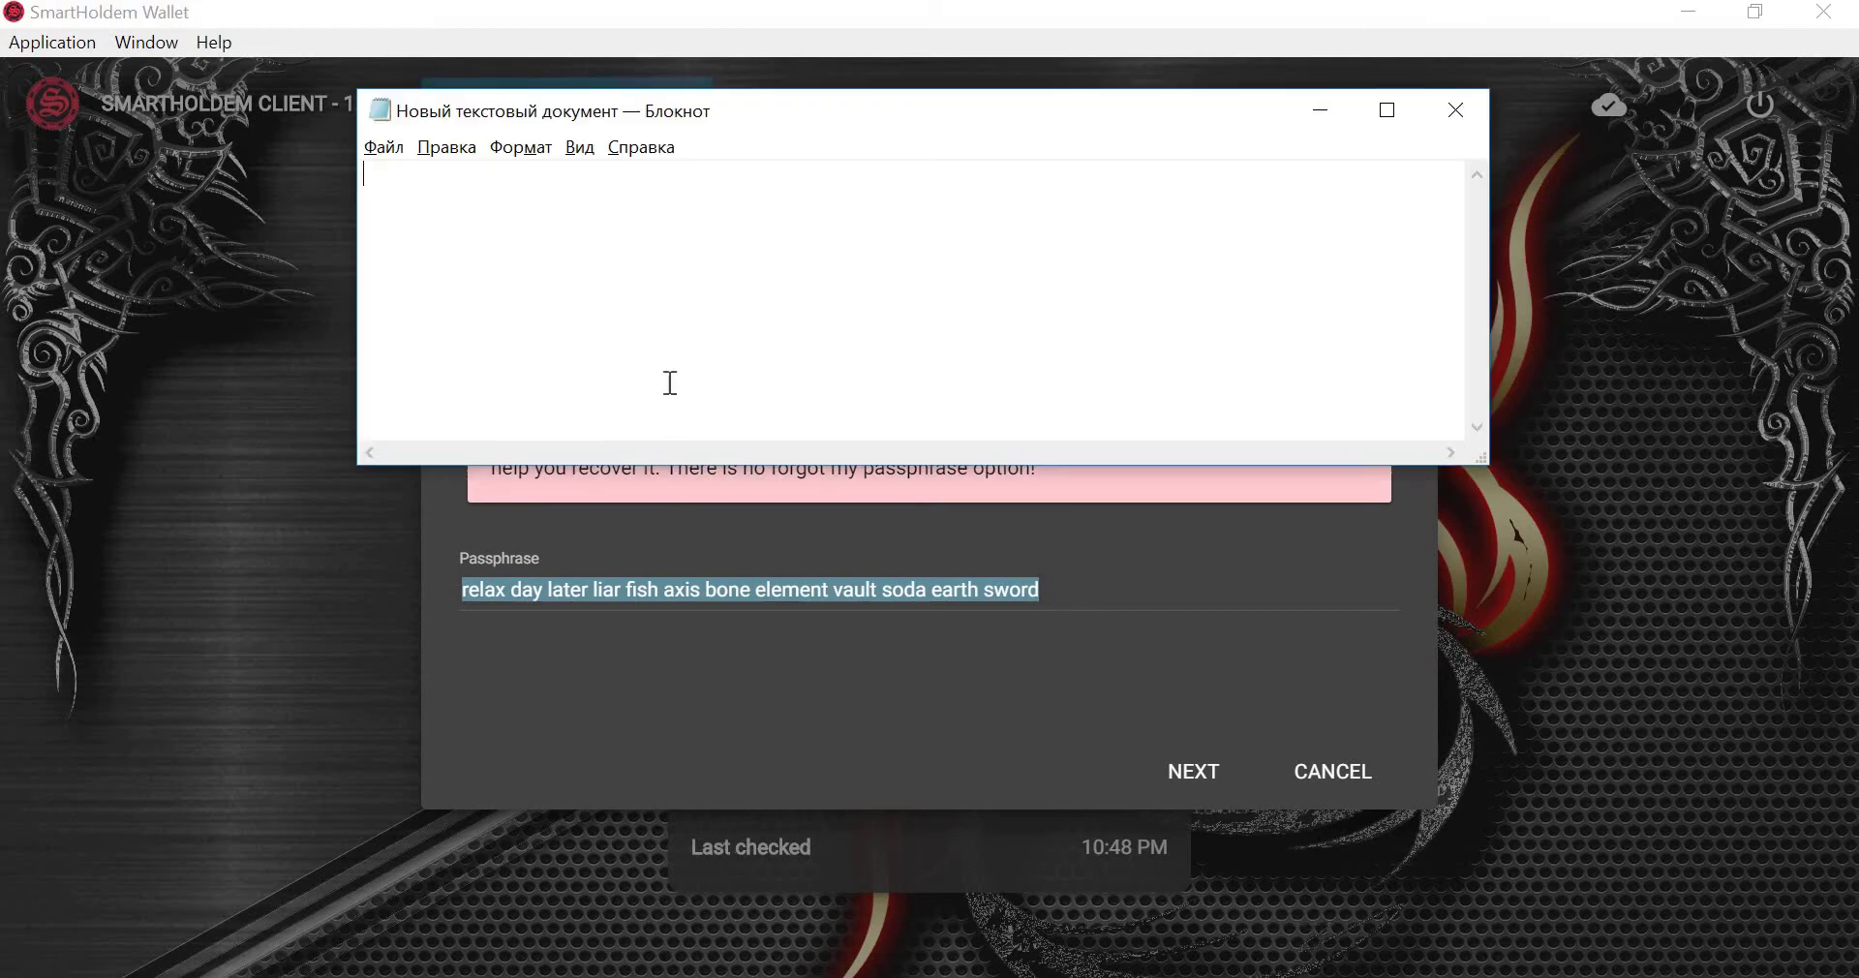
key("ctrl+v")
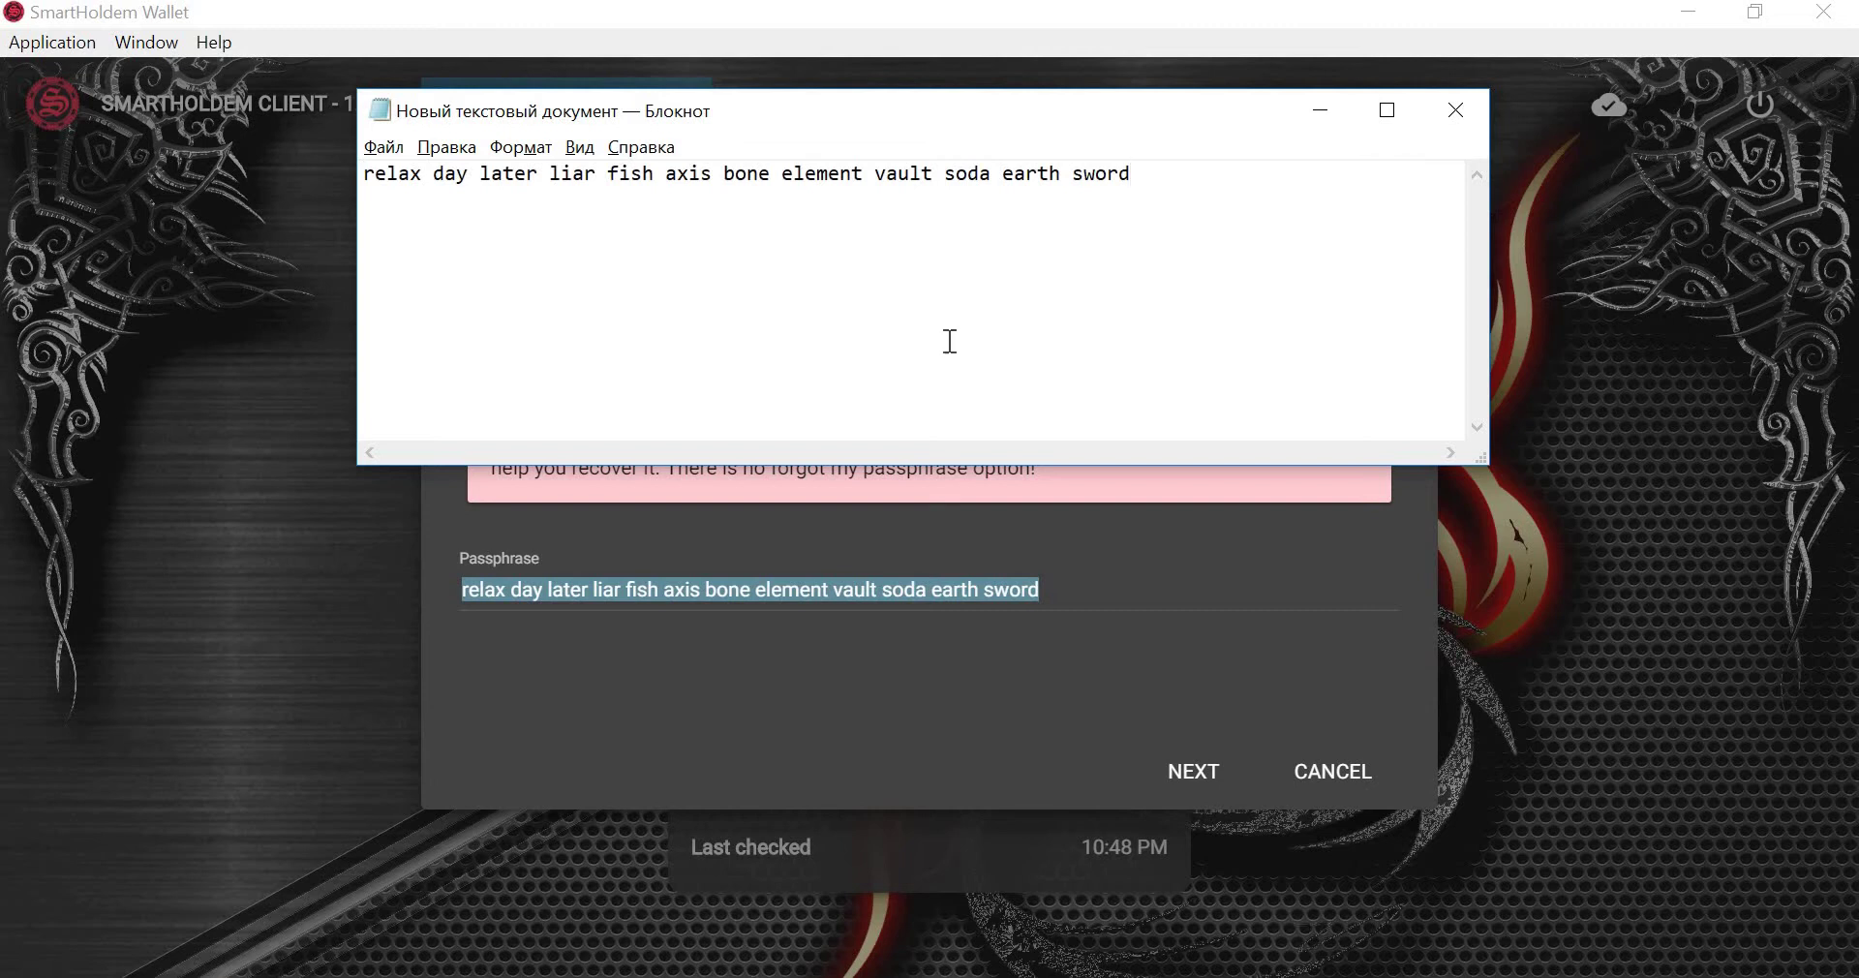
left_click(1022, 743)
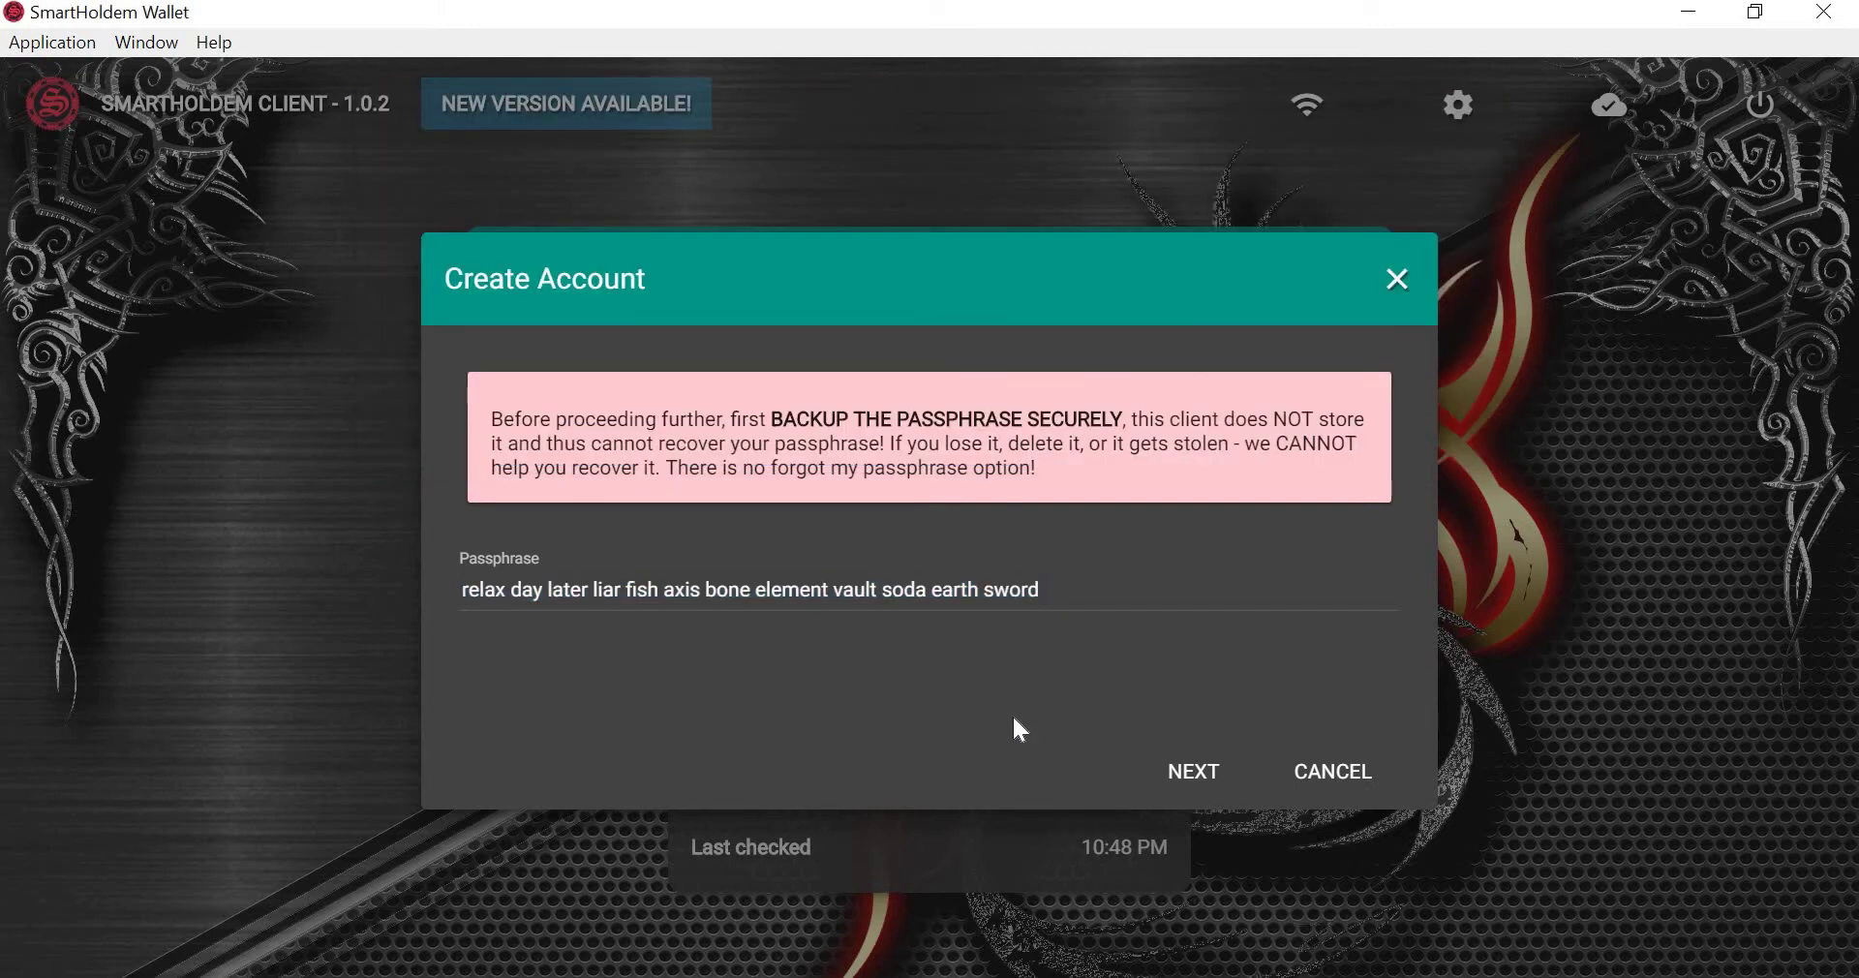
left_click(1193, 792)
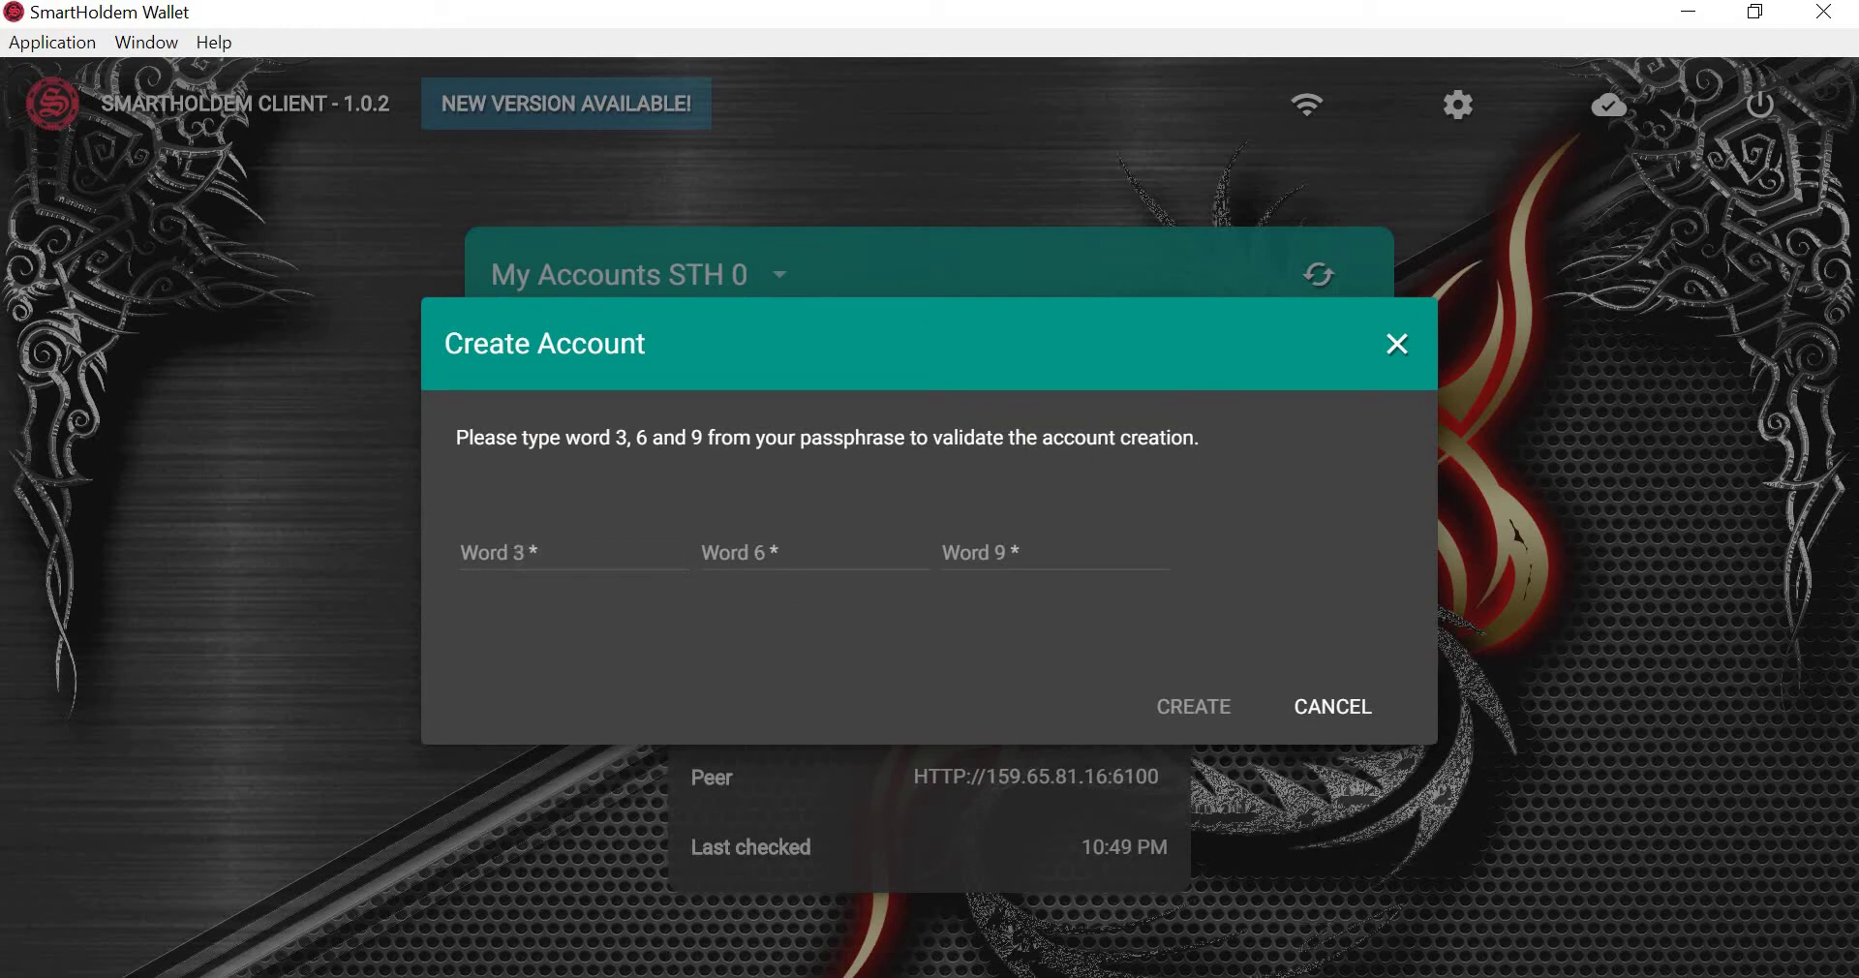
Copy passphrase words 3 and 6 from Notepad into the verification fields.
key("alt+Tab")
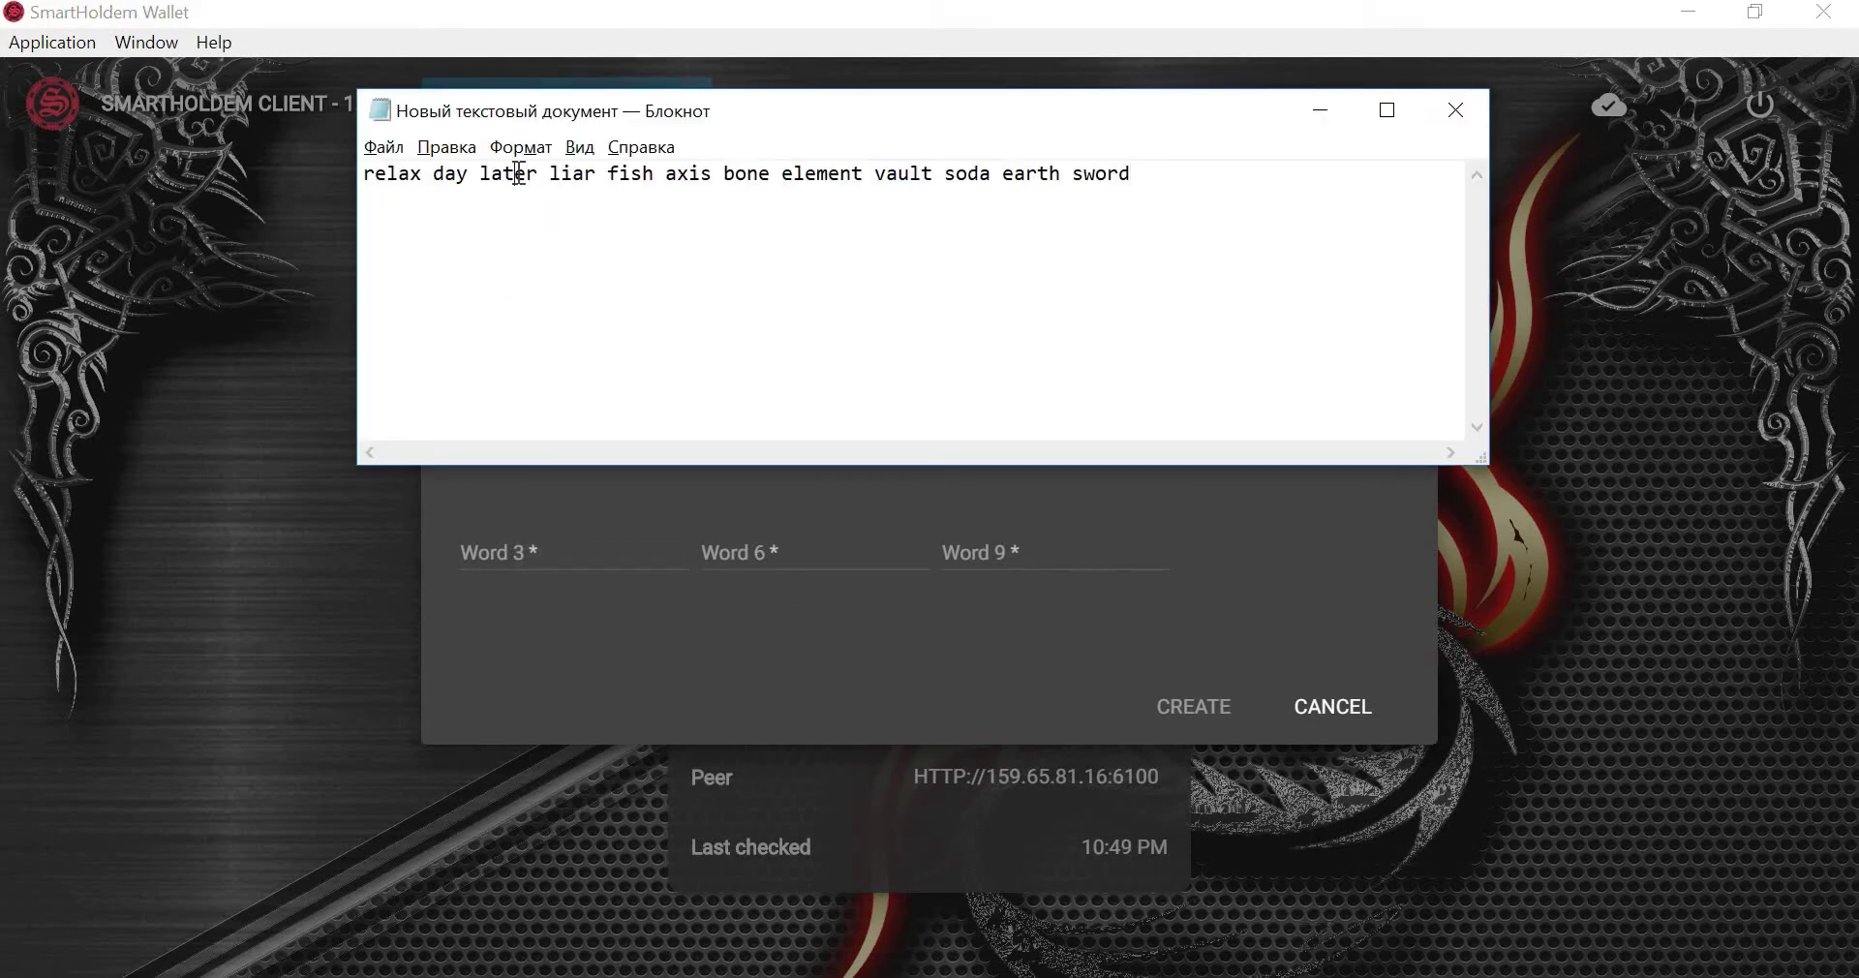
double_click(519, 173)
key("ctrl+c")
key("alt+Tab")
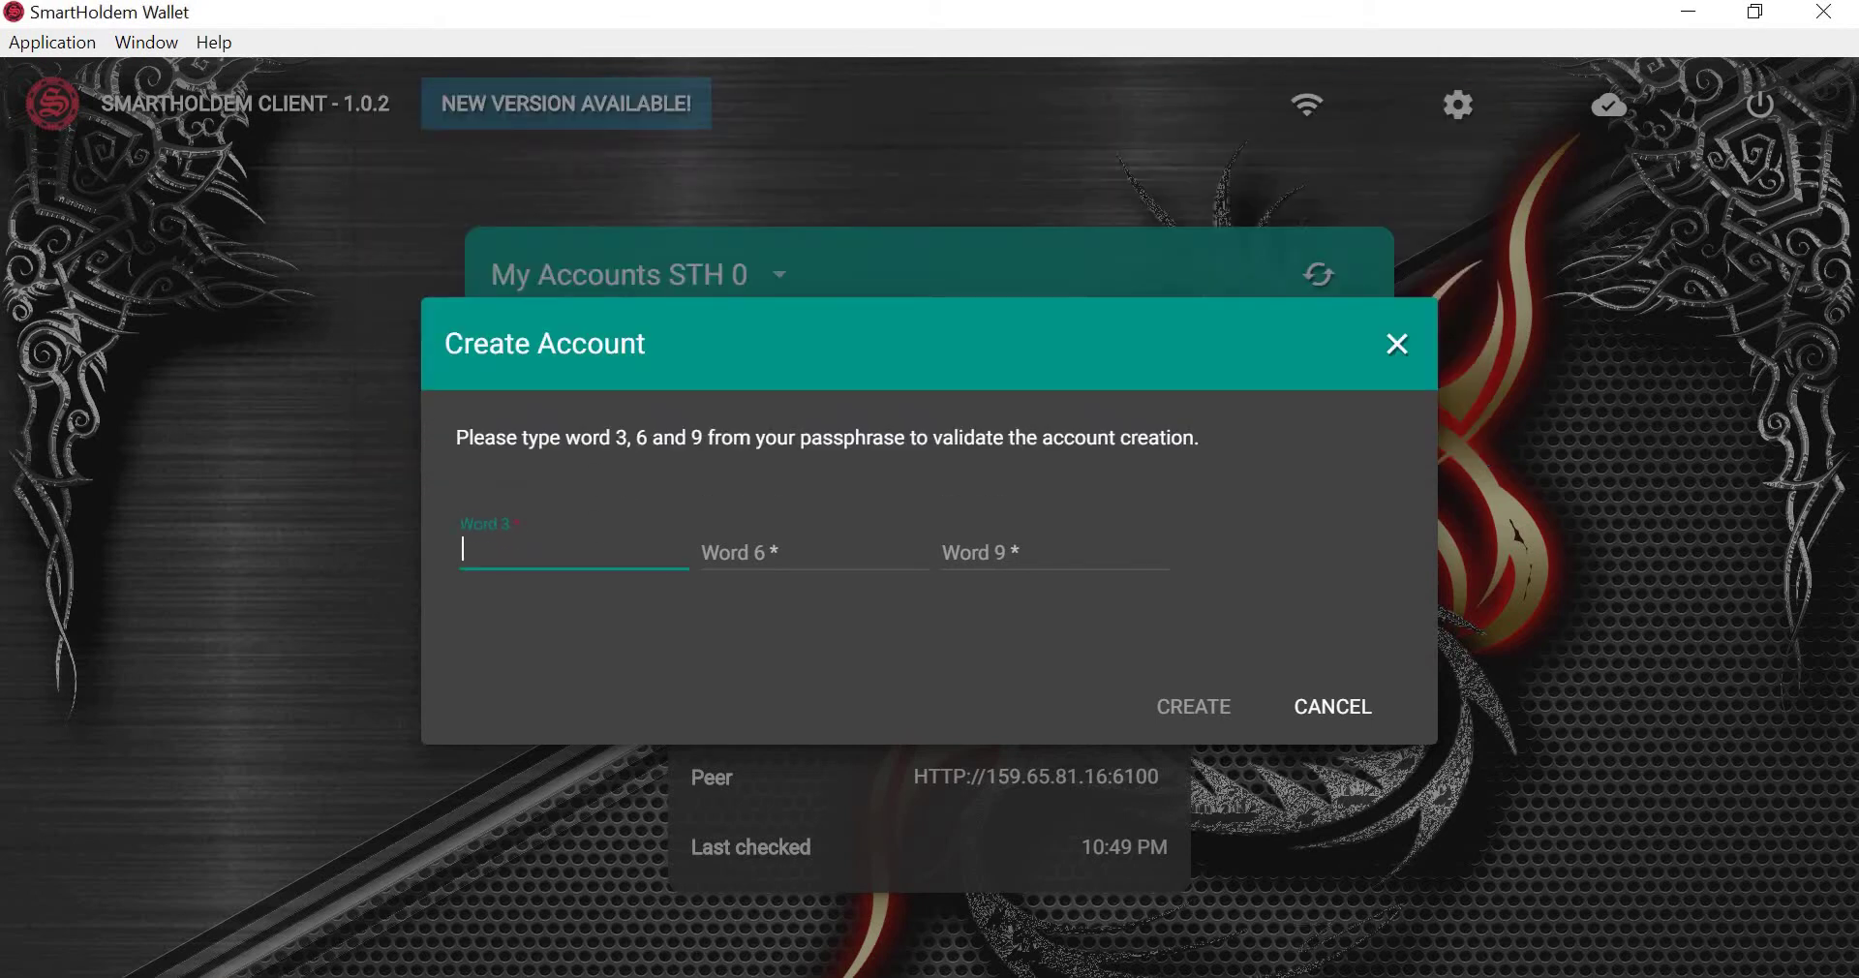
key("ctrl+v")
key("alt+Tab")
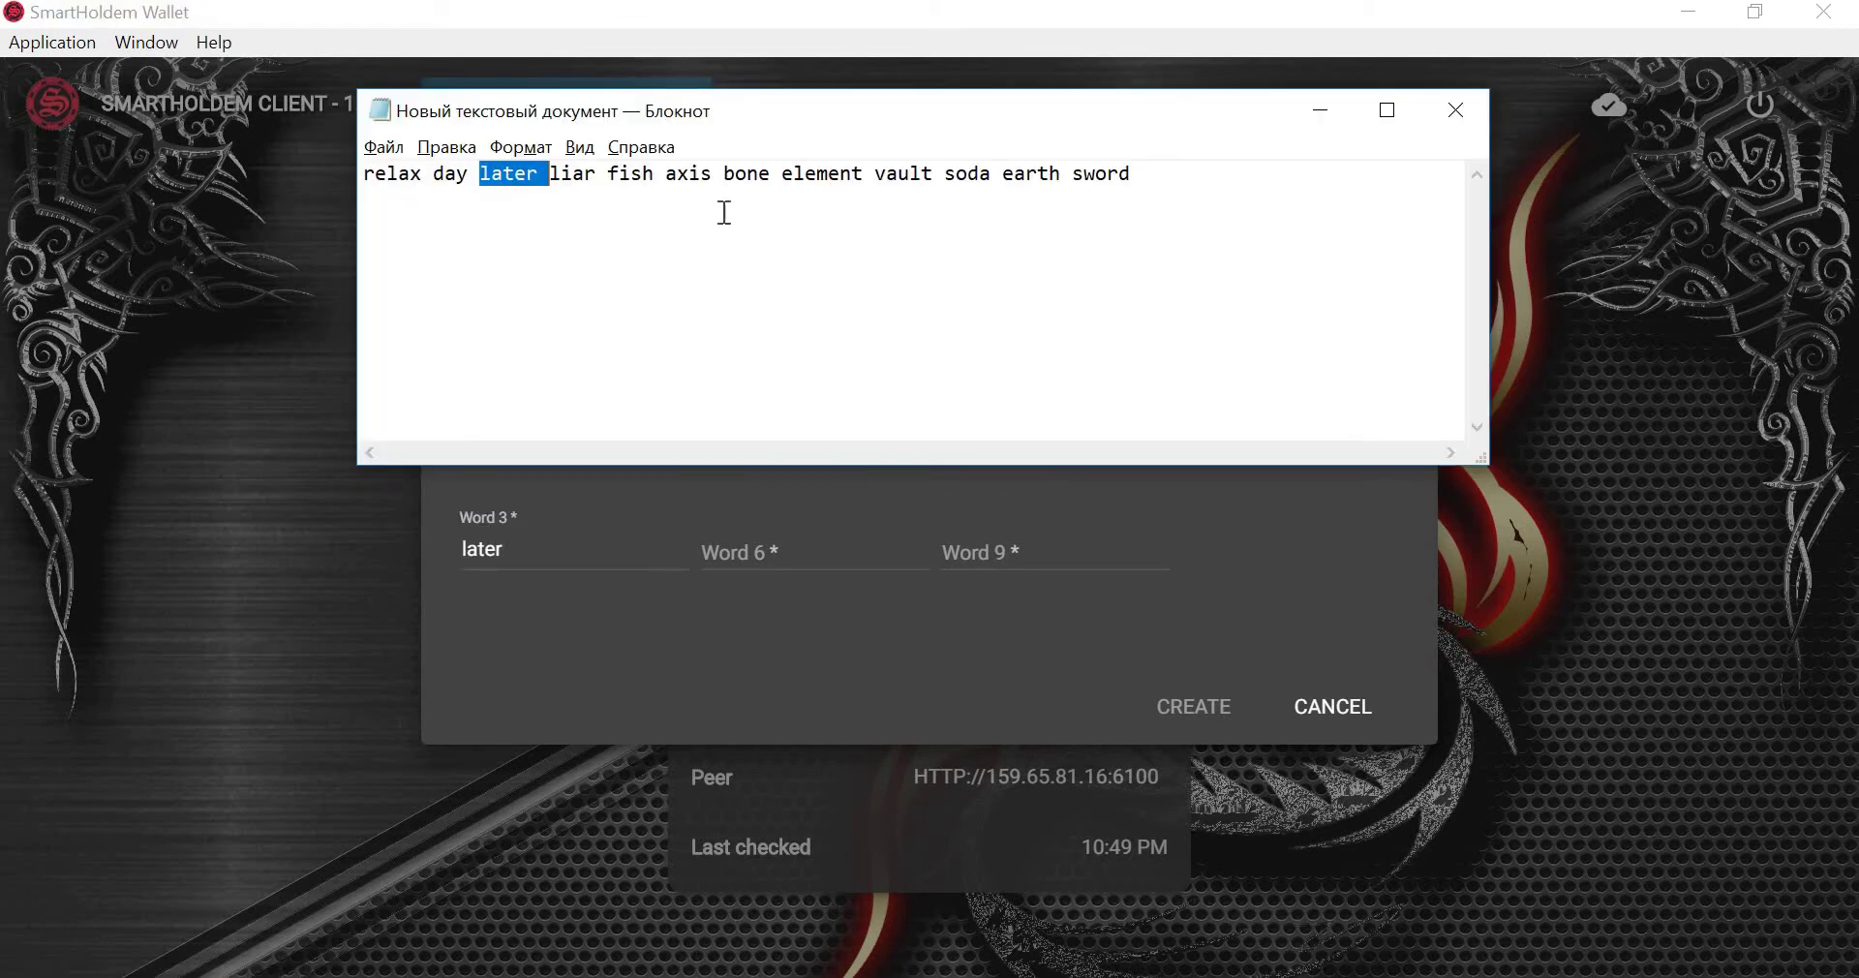
double_click(704, 175)
key("ctrl+c")
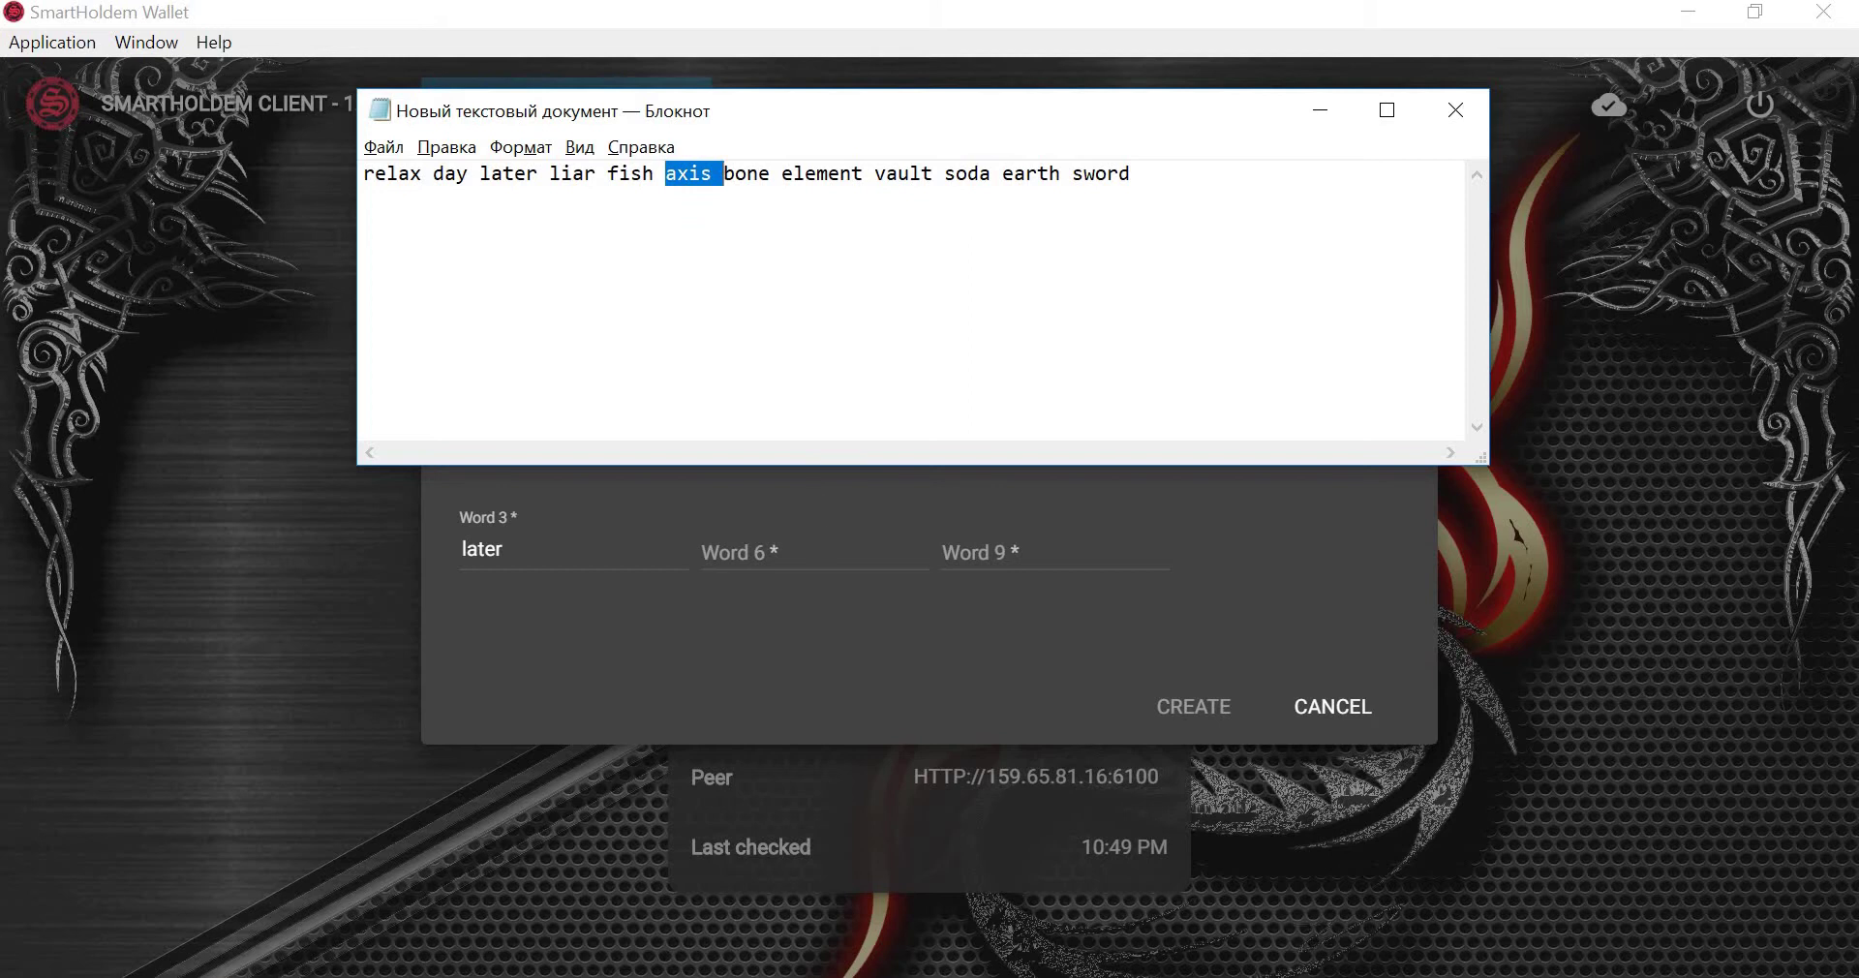
key("alt+Tab")
key("ctrl+v")
Fill in word 9 from Notepad, create the account, and return to the dashboard.
key("alt+Tab")
double_click(906, 175)
key("ctrl+c")
key("alt+Tab")
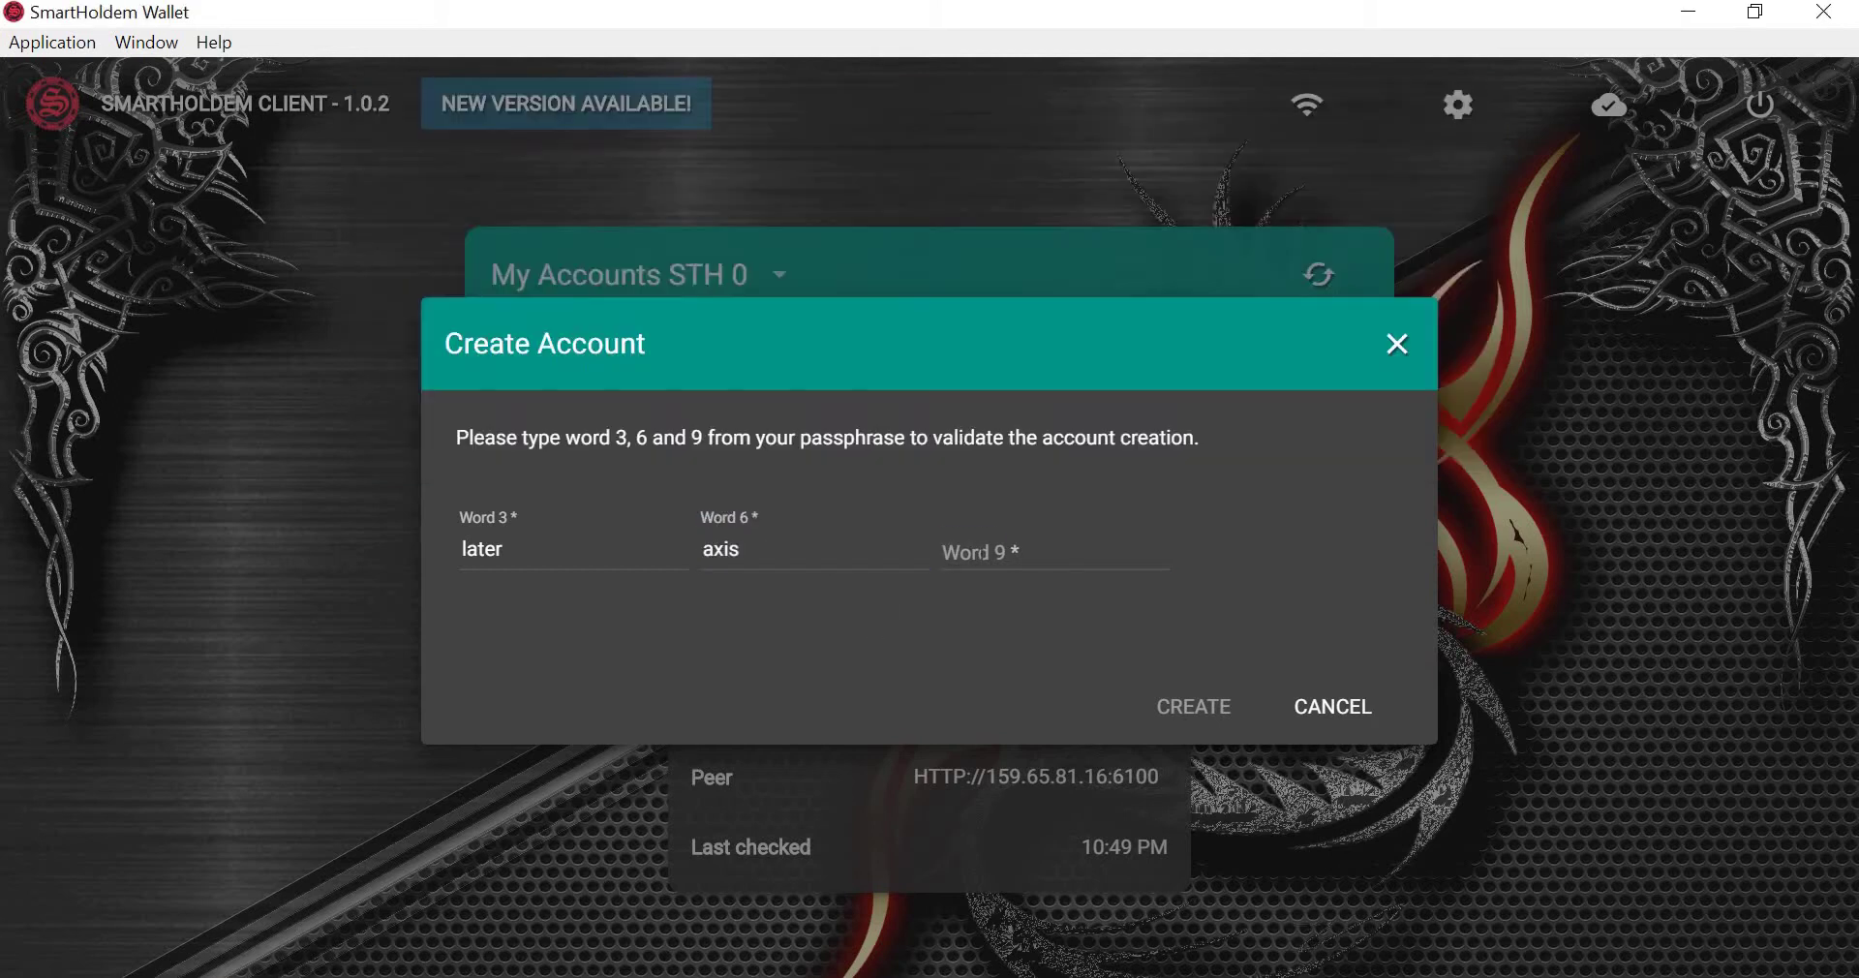
left_click(1055, 552)
key("ctrl+v")
left_click(1210, 726)
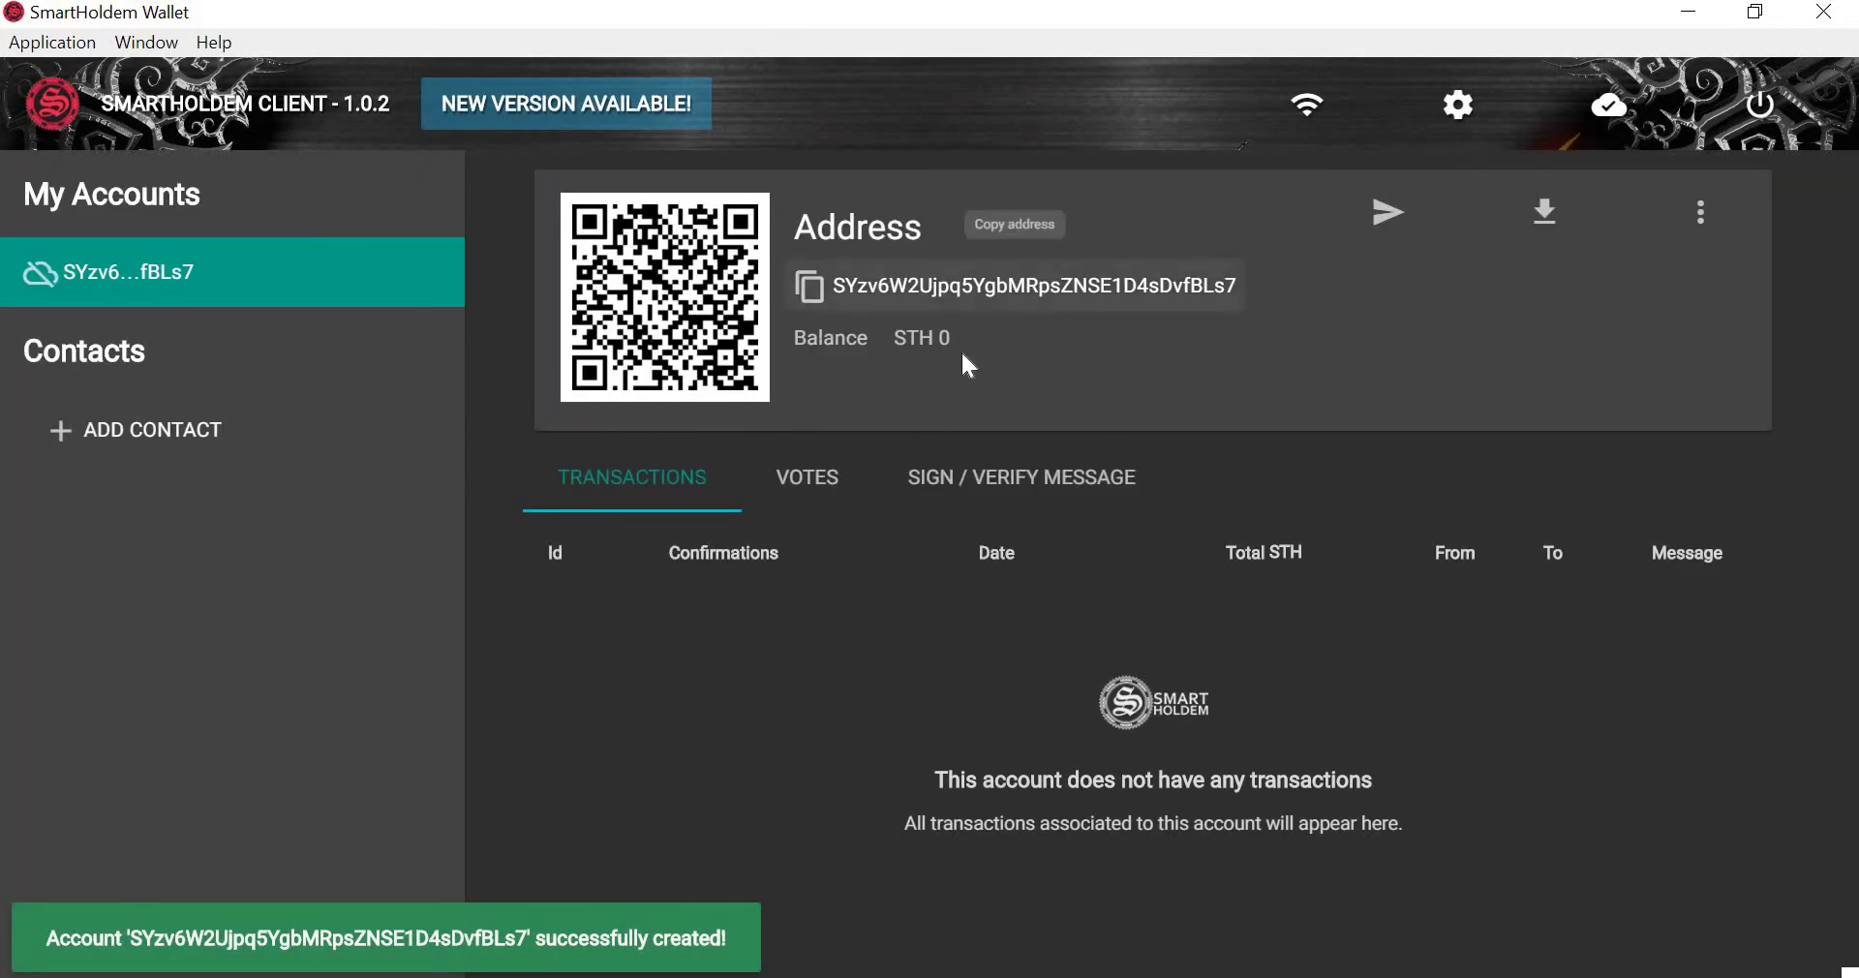
left_click(292, 107)
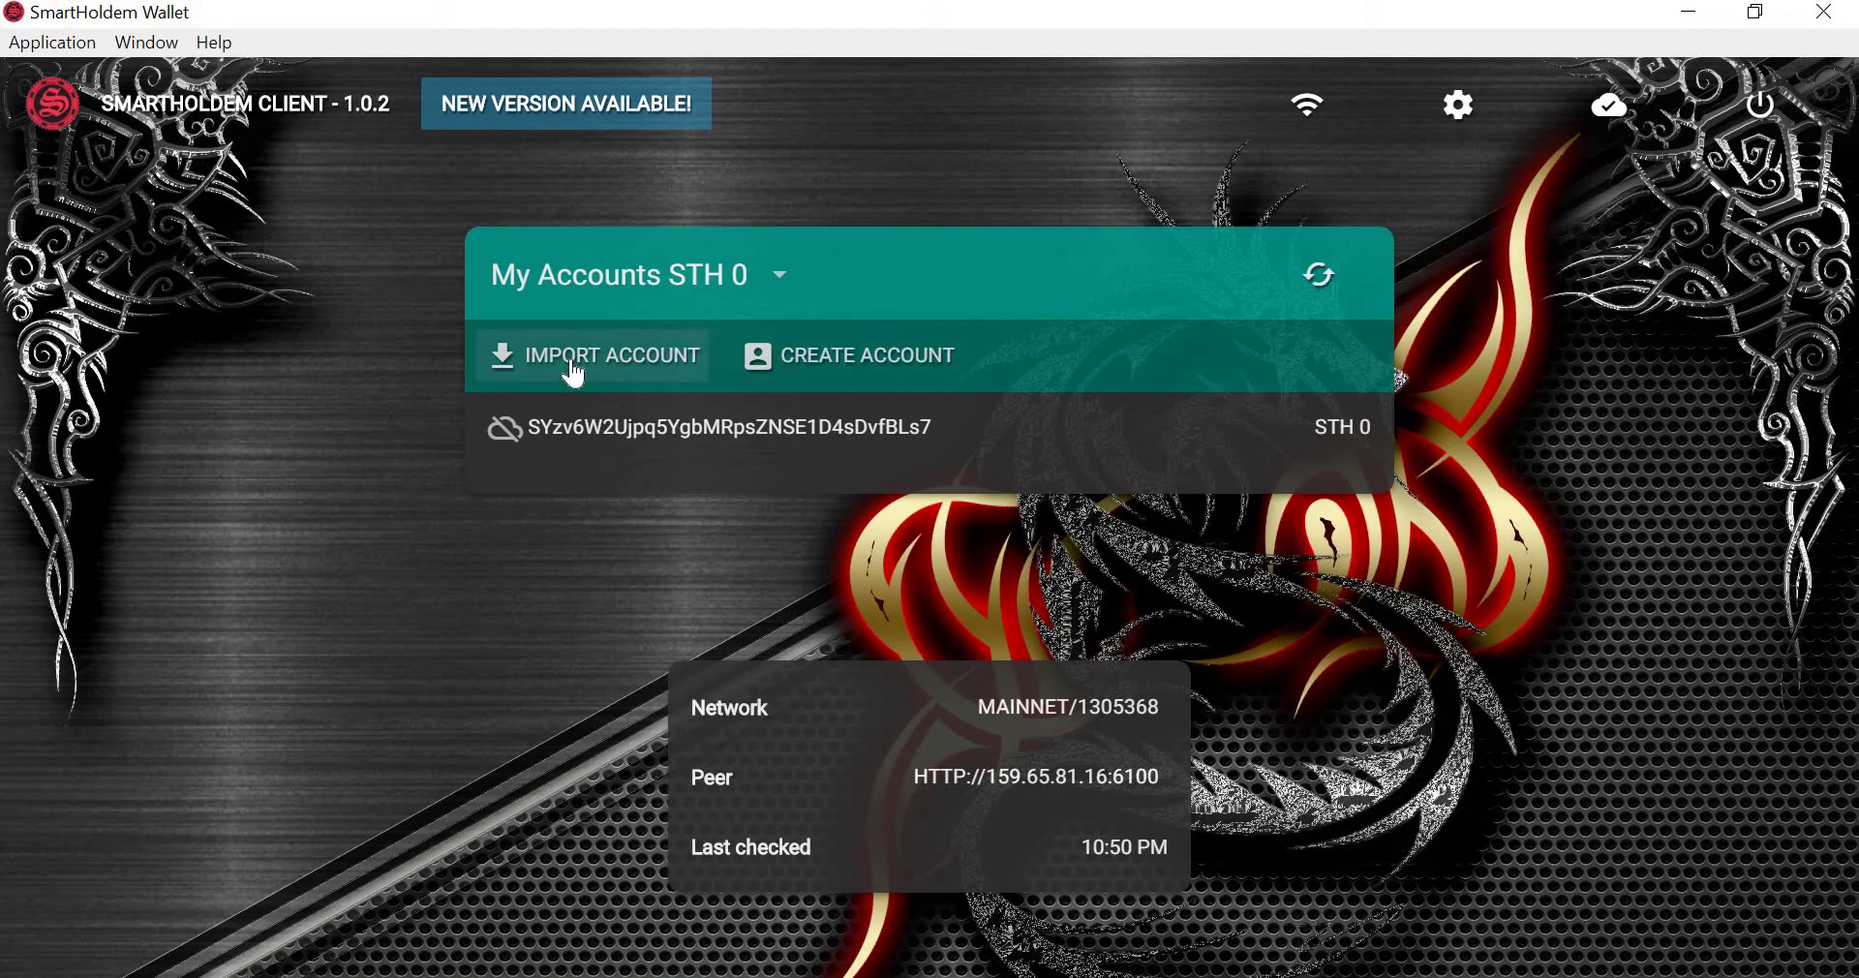
Import a second account from a custom non-BIP39 passphrase, revealing it before importing.
left_click(573, 368)
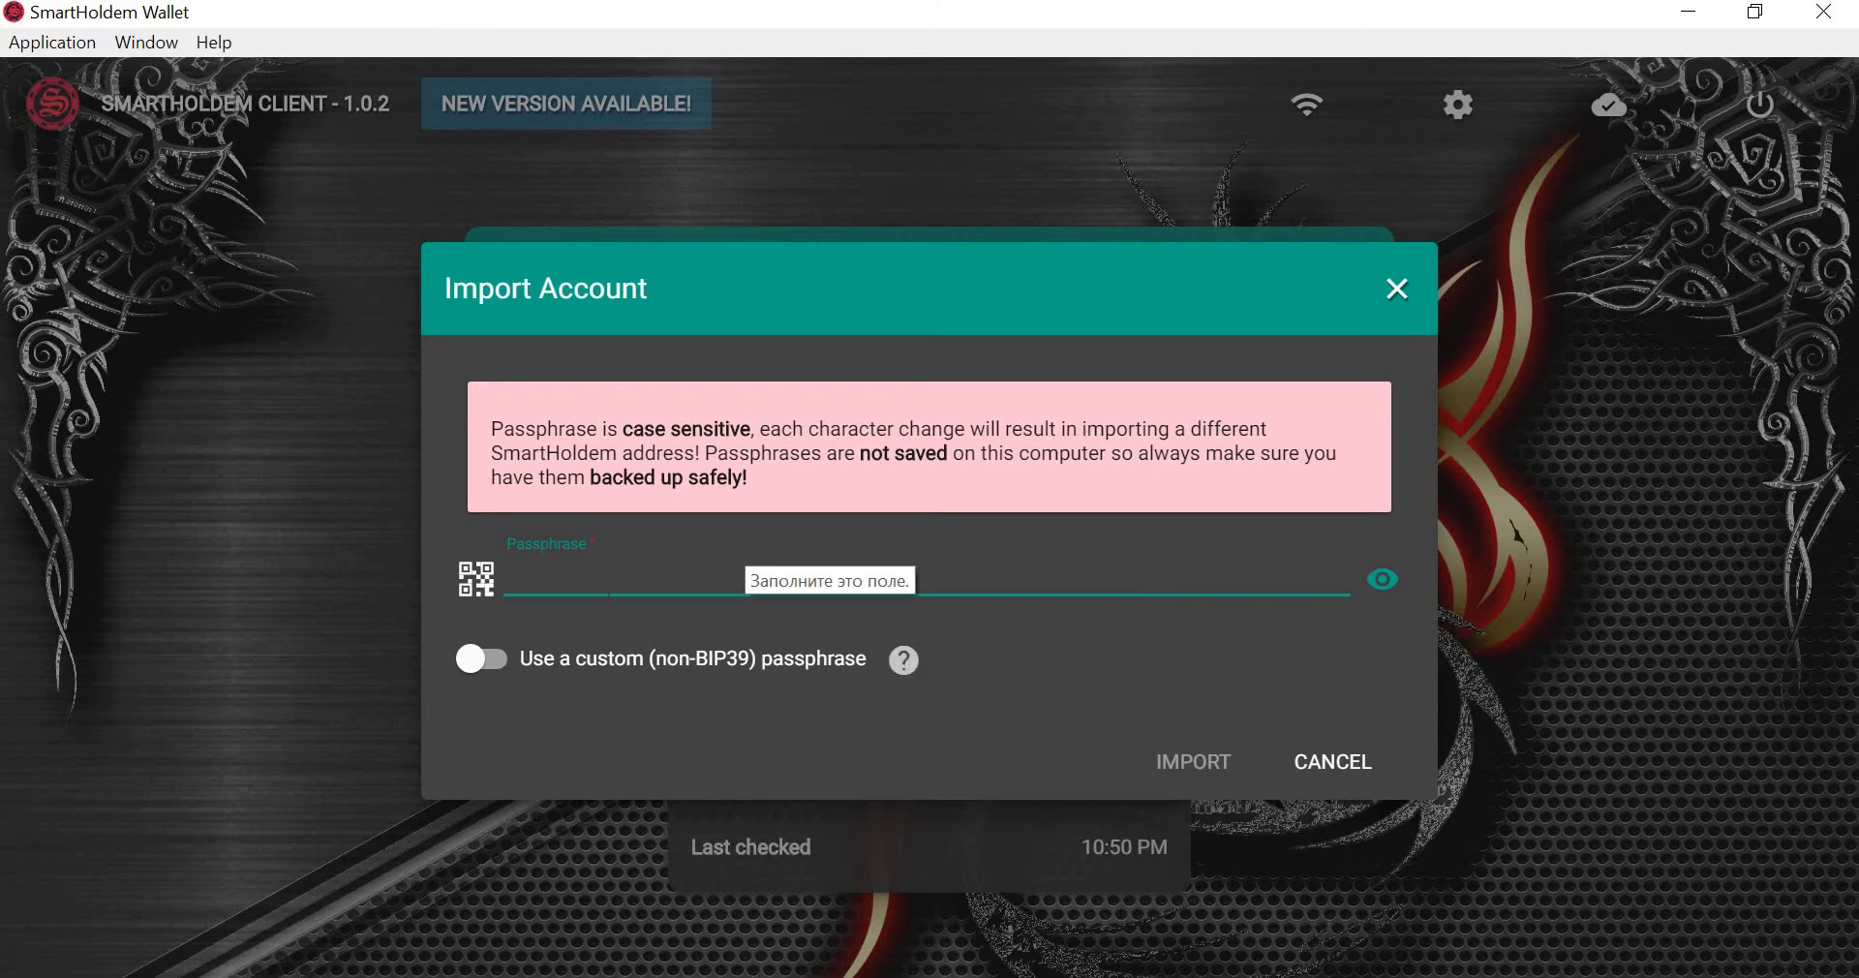
left_click(484, 659)
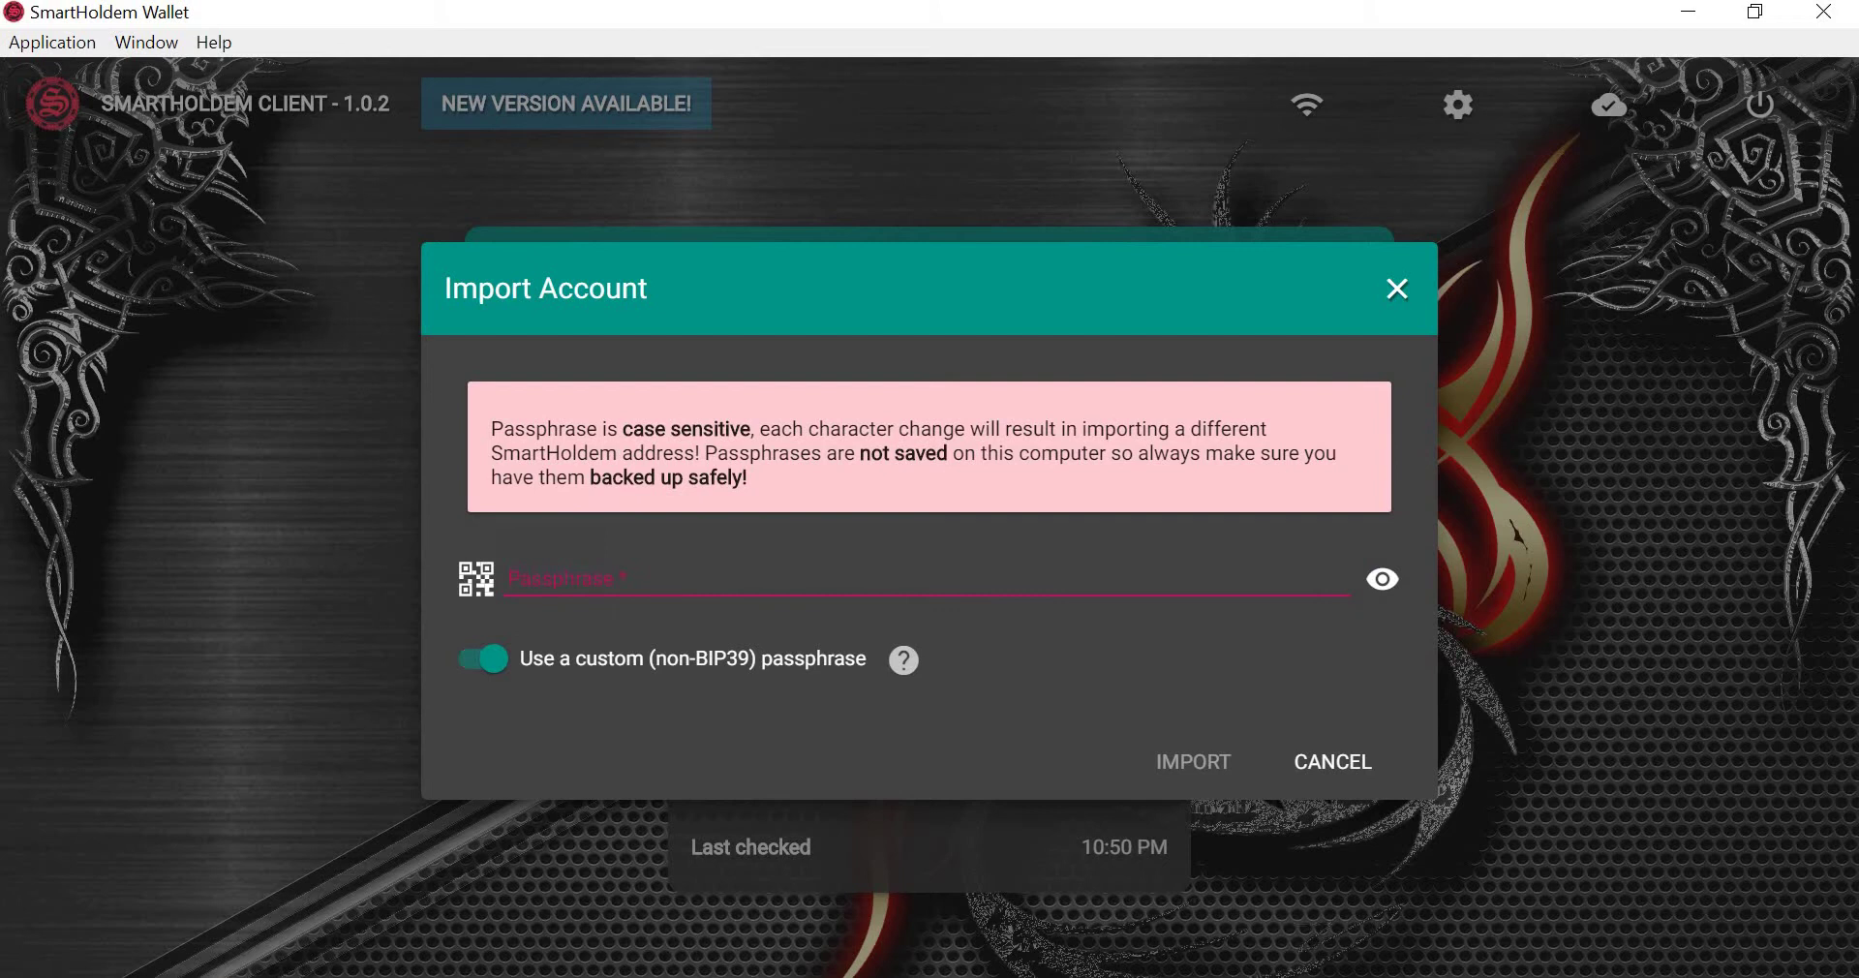
left_click(507, 576)
type("••••••••••••••")
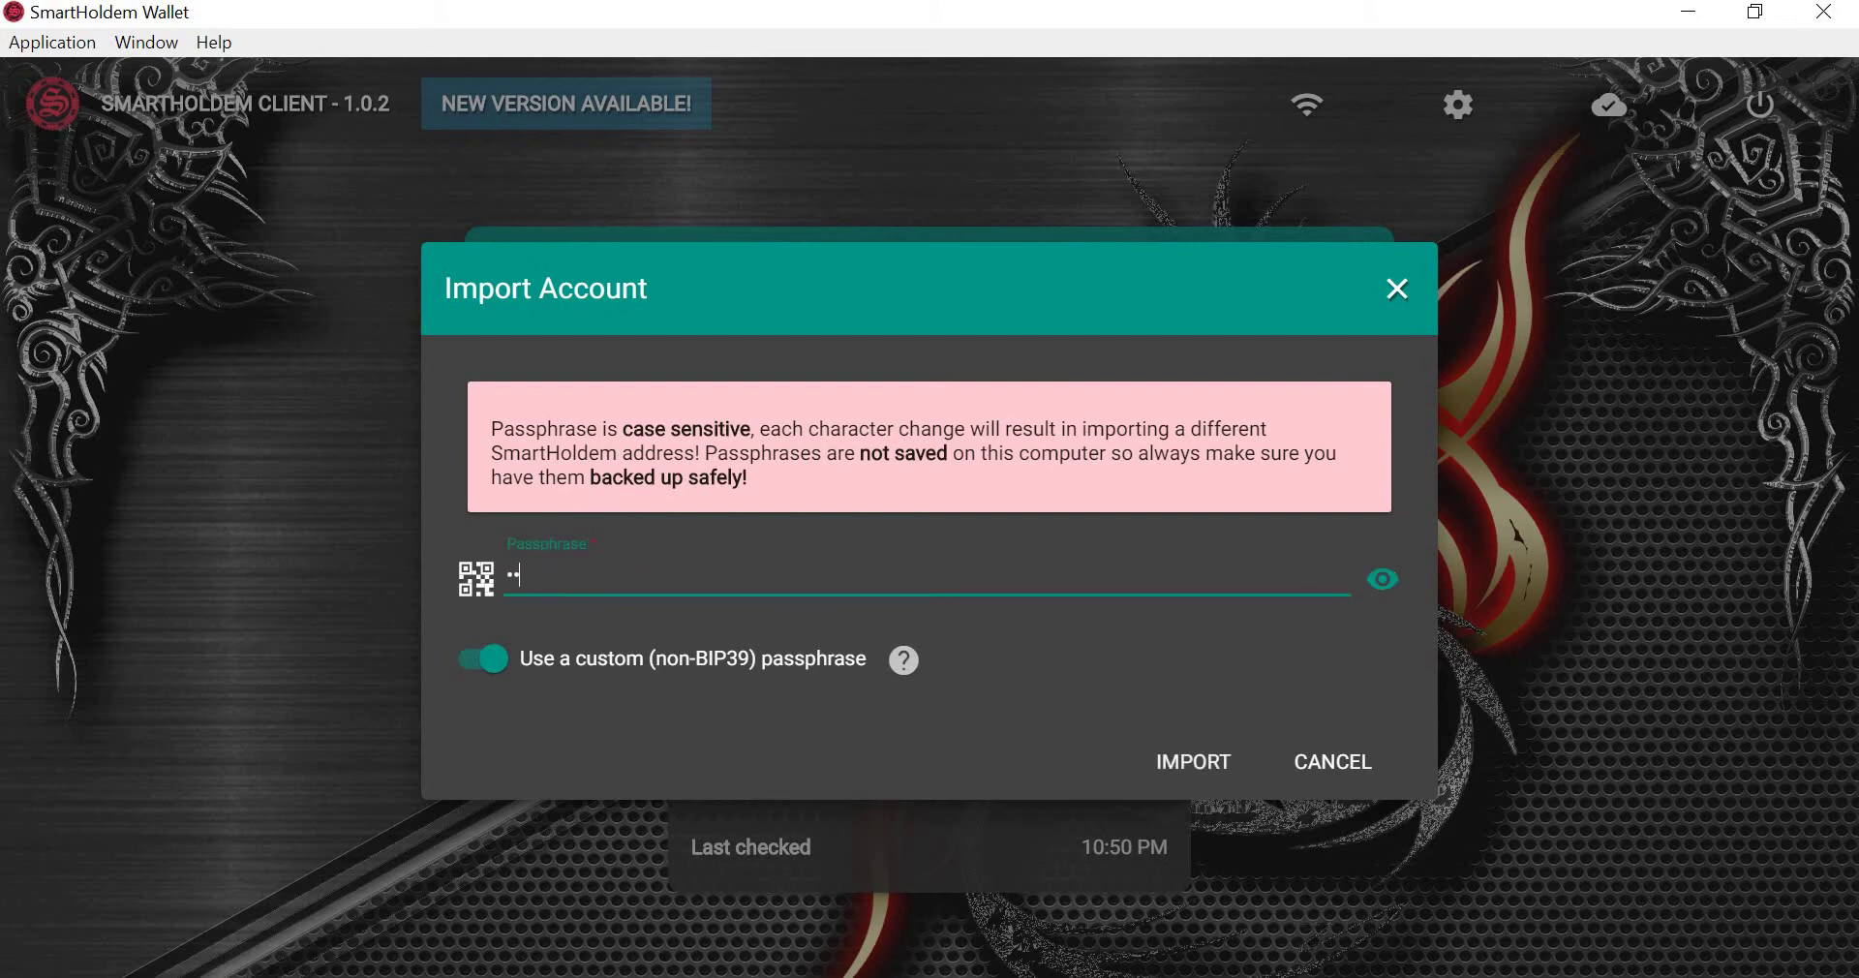
type("••••••••••••")
left_click(1382, 580)
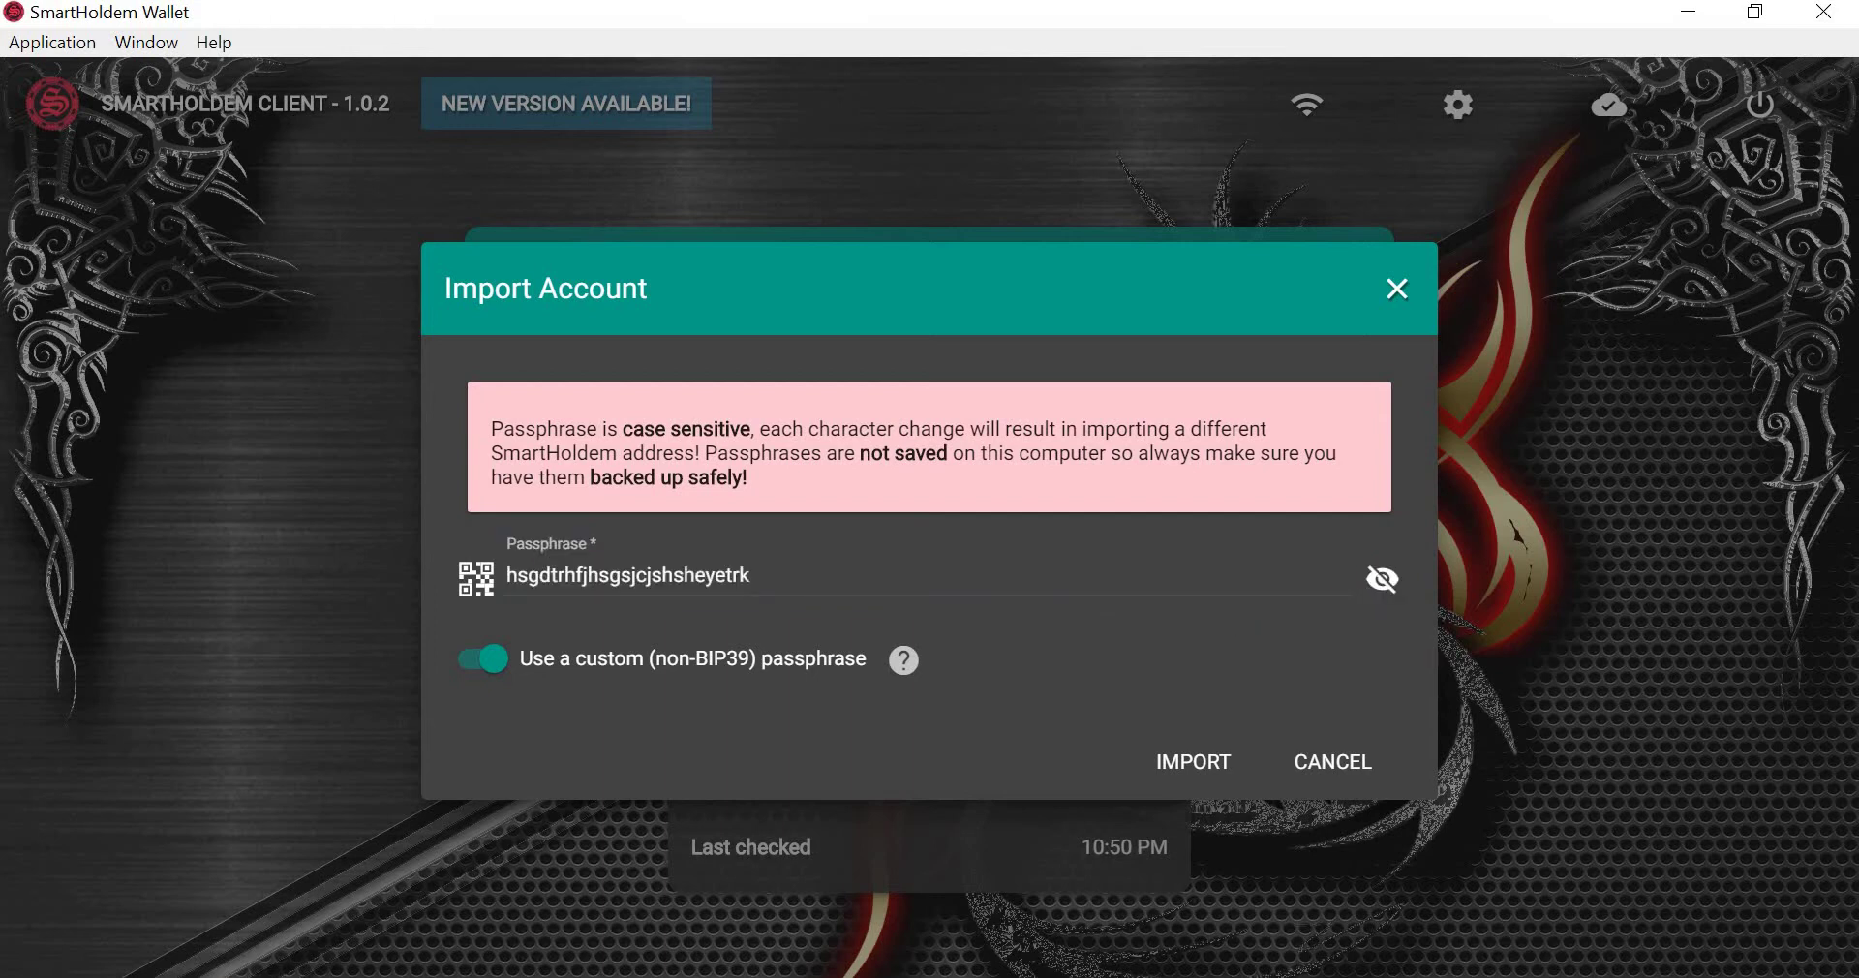
left_click_drag(752, 575, 503, 576)
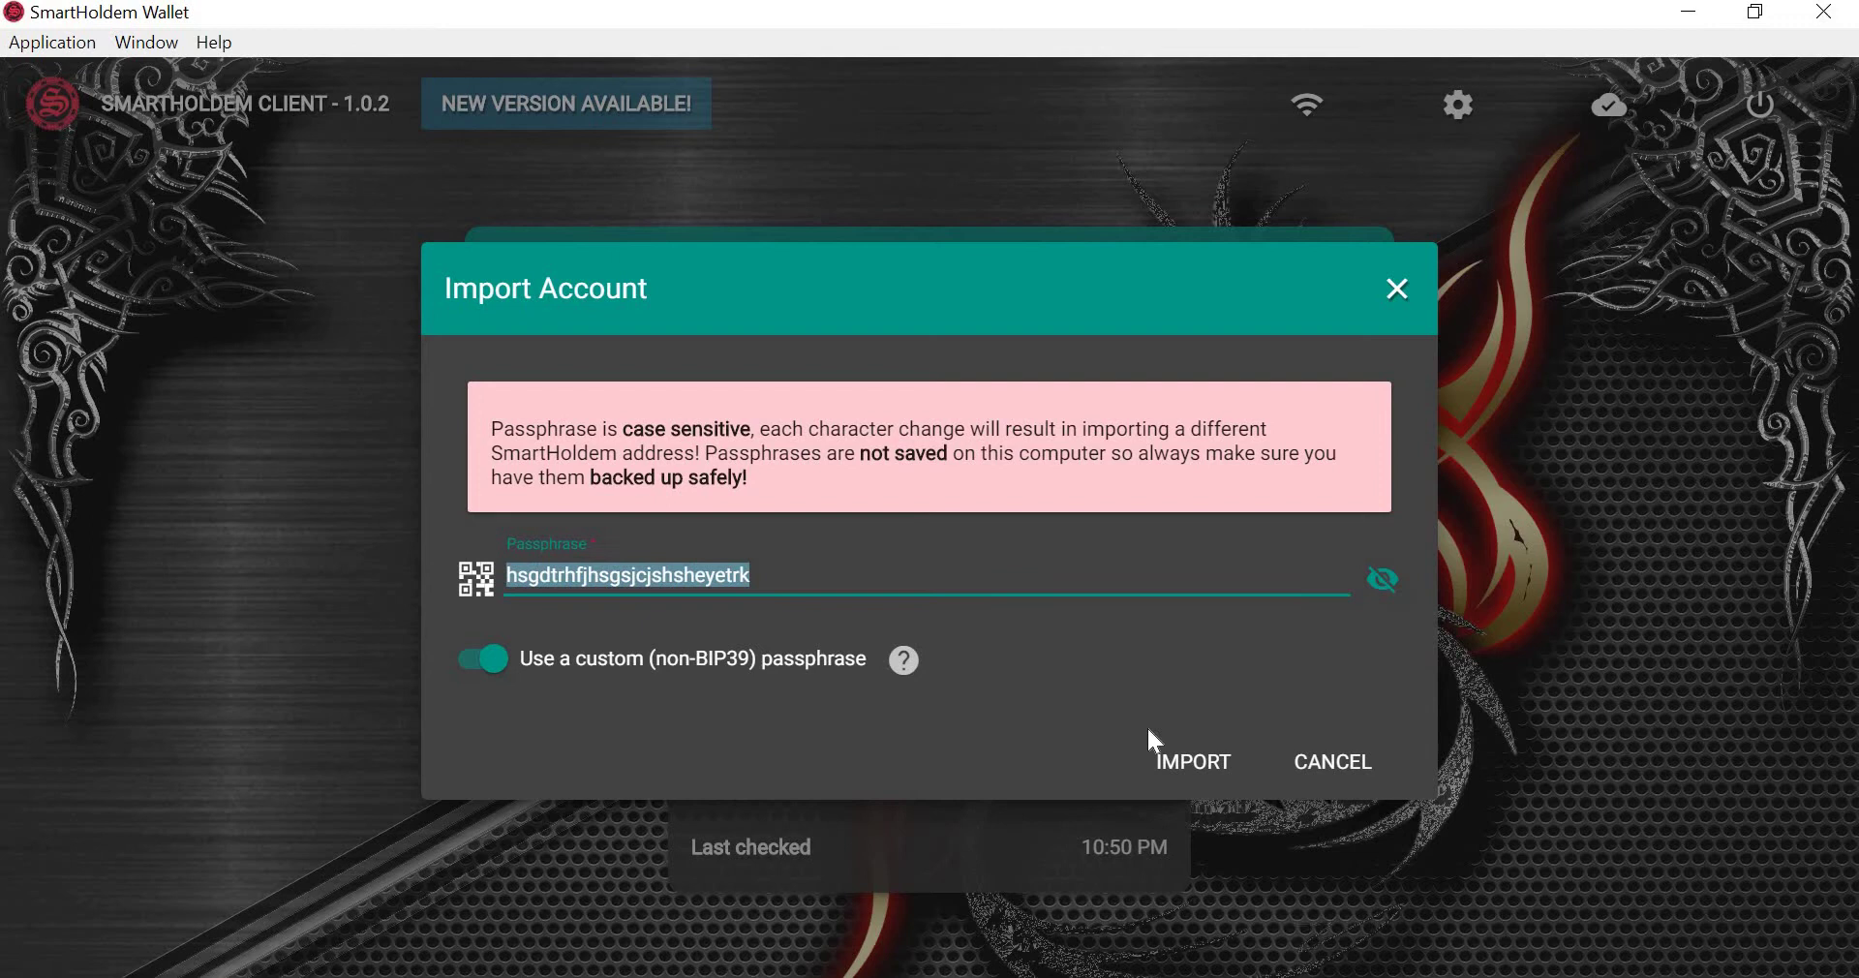
left_click(1189, 768)
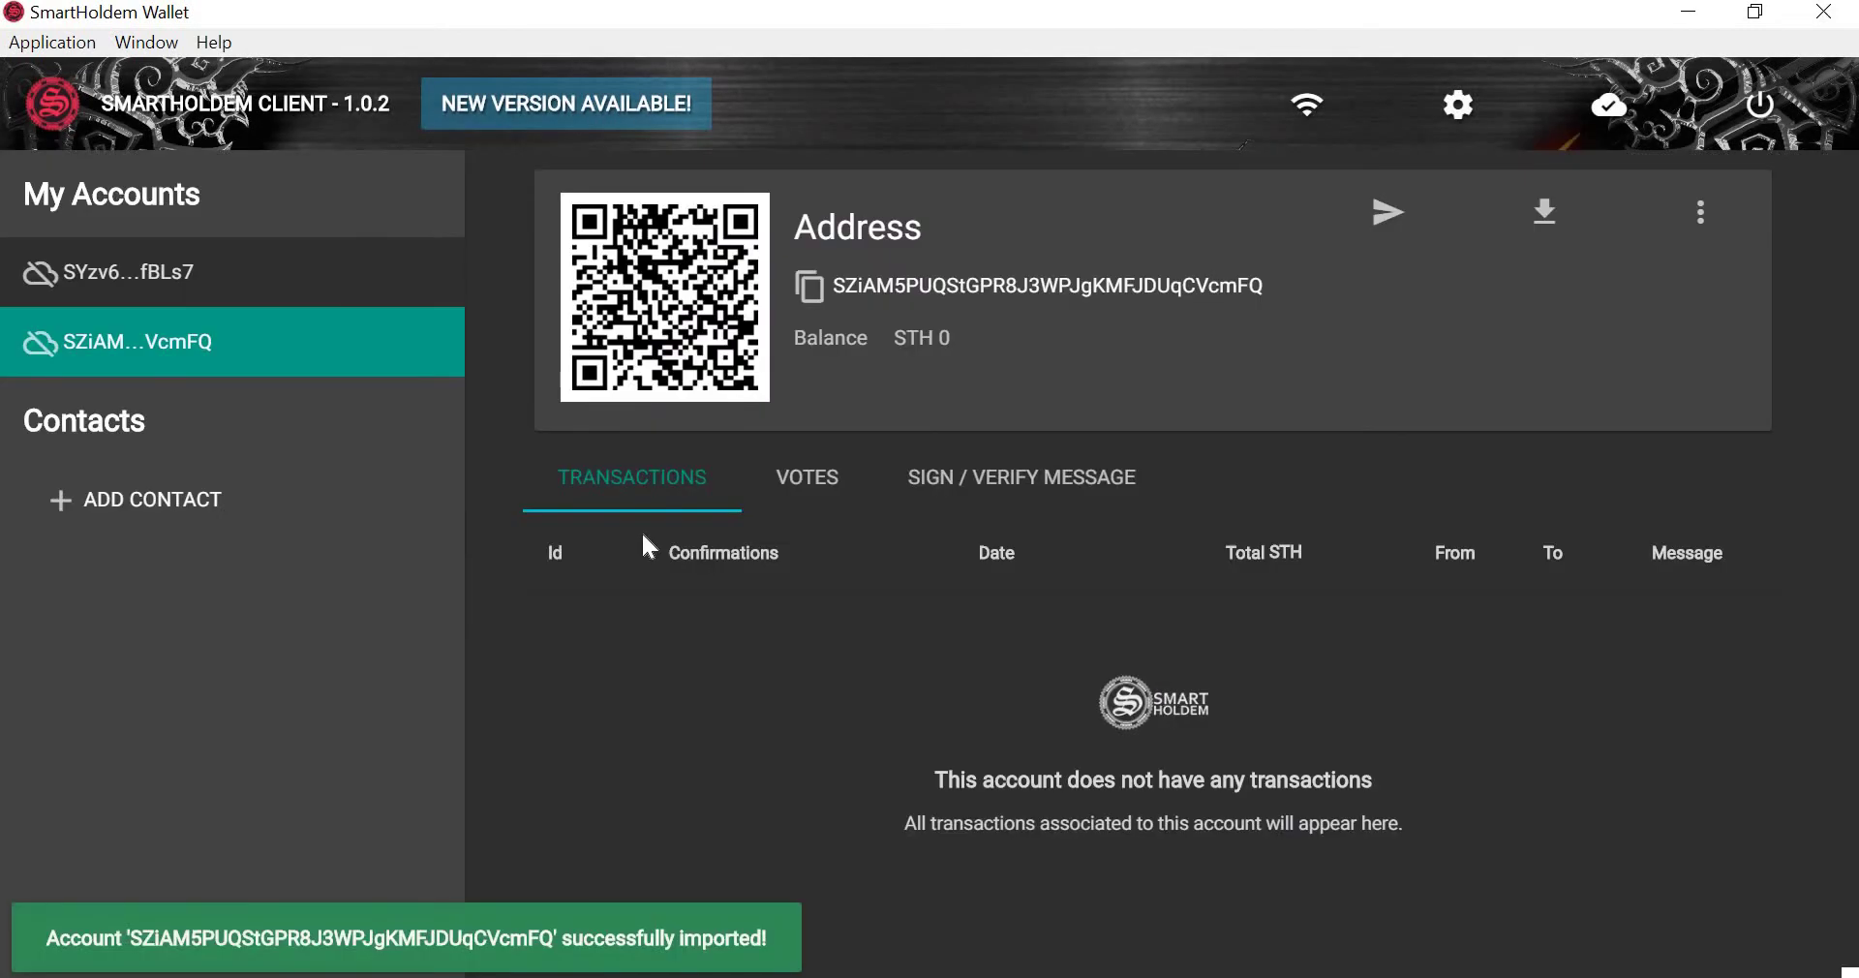
Switch between the first and imported accounts, cancel a new contact, and open the help links.
left_click(106, 281)
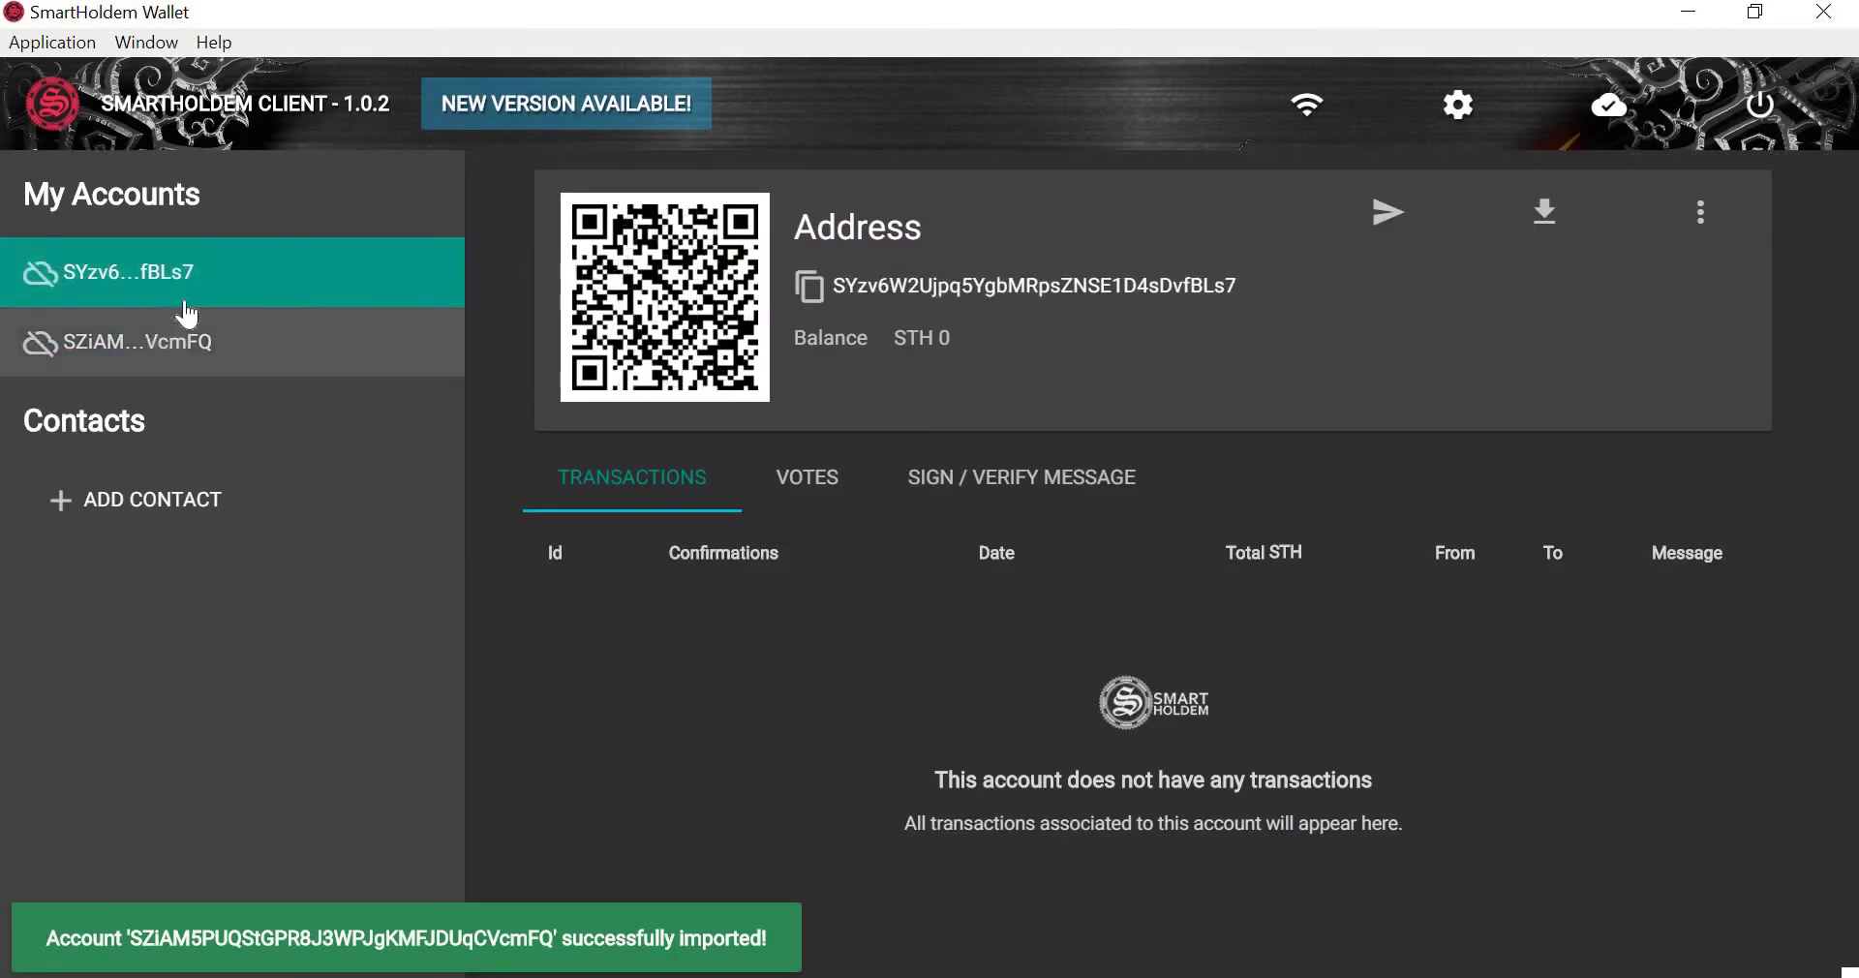
left_click(189, 317)
left_click(204, 282)
left_click(223, 345)
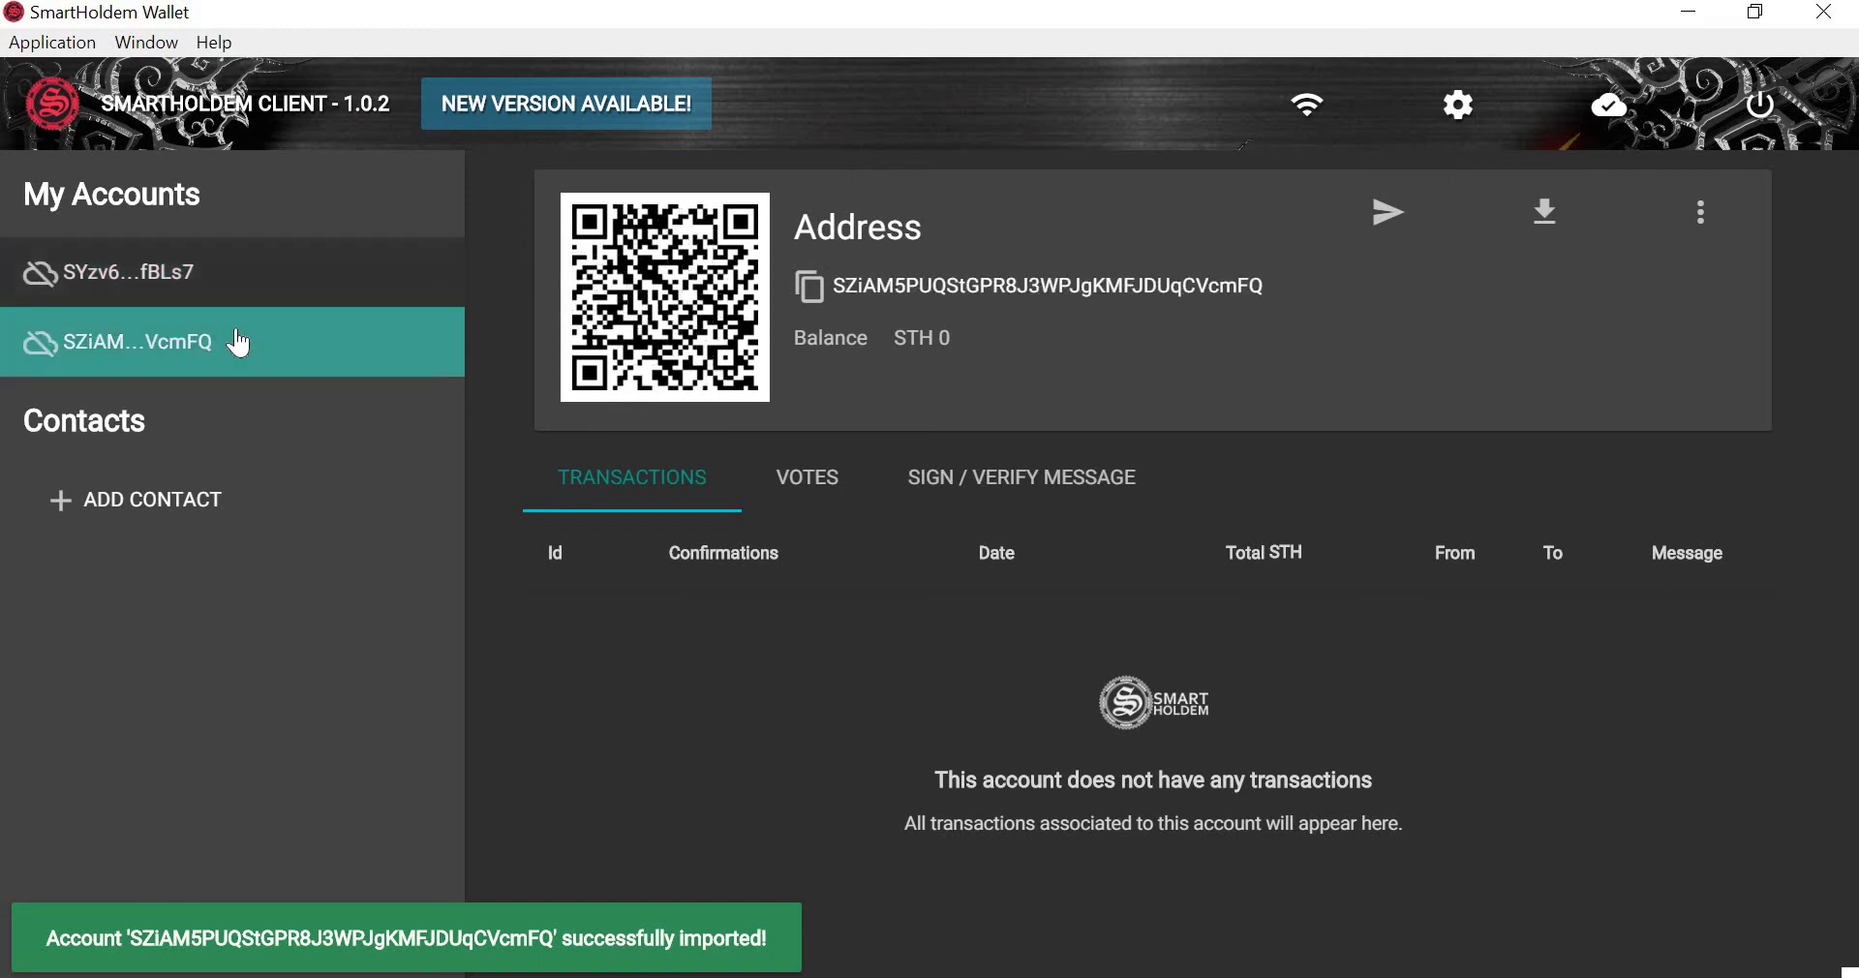
left_click(186, 501)
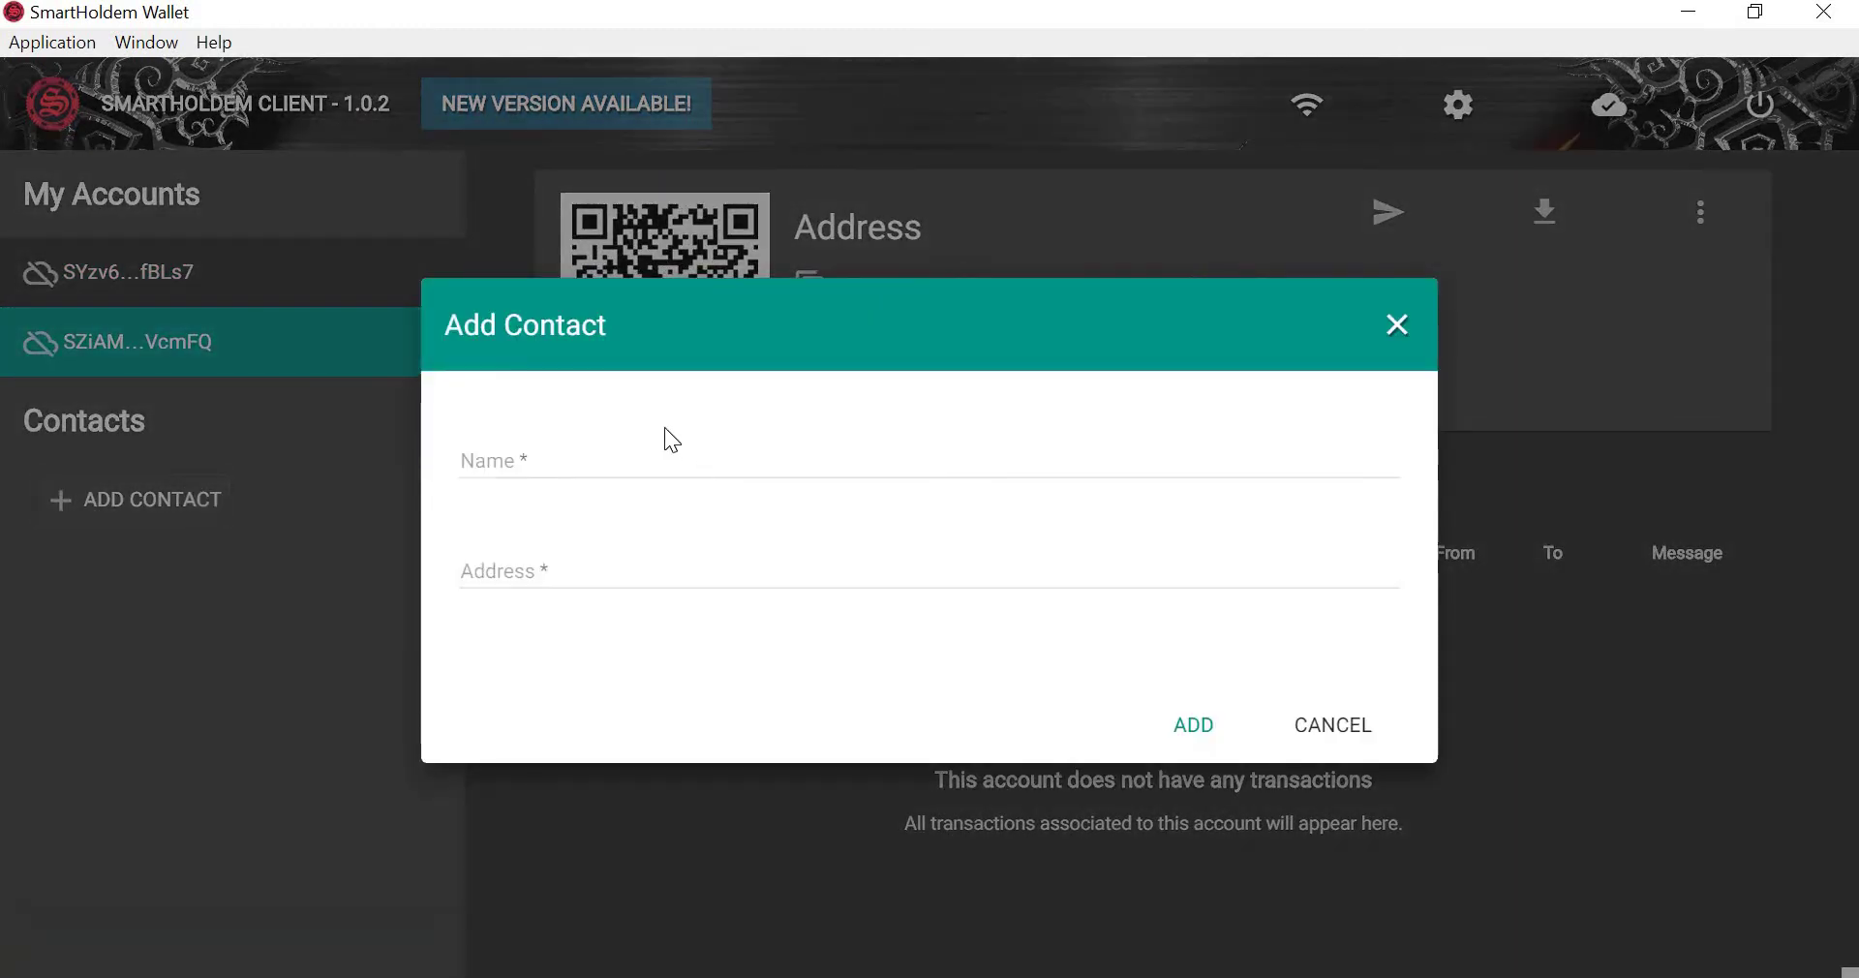
left_click(1301, 743)
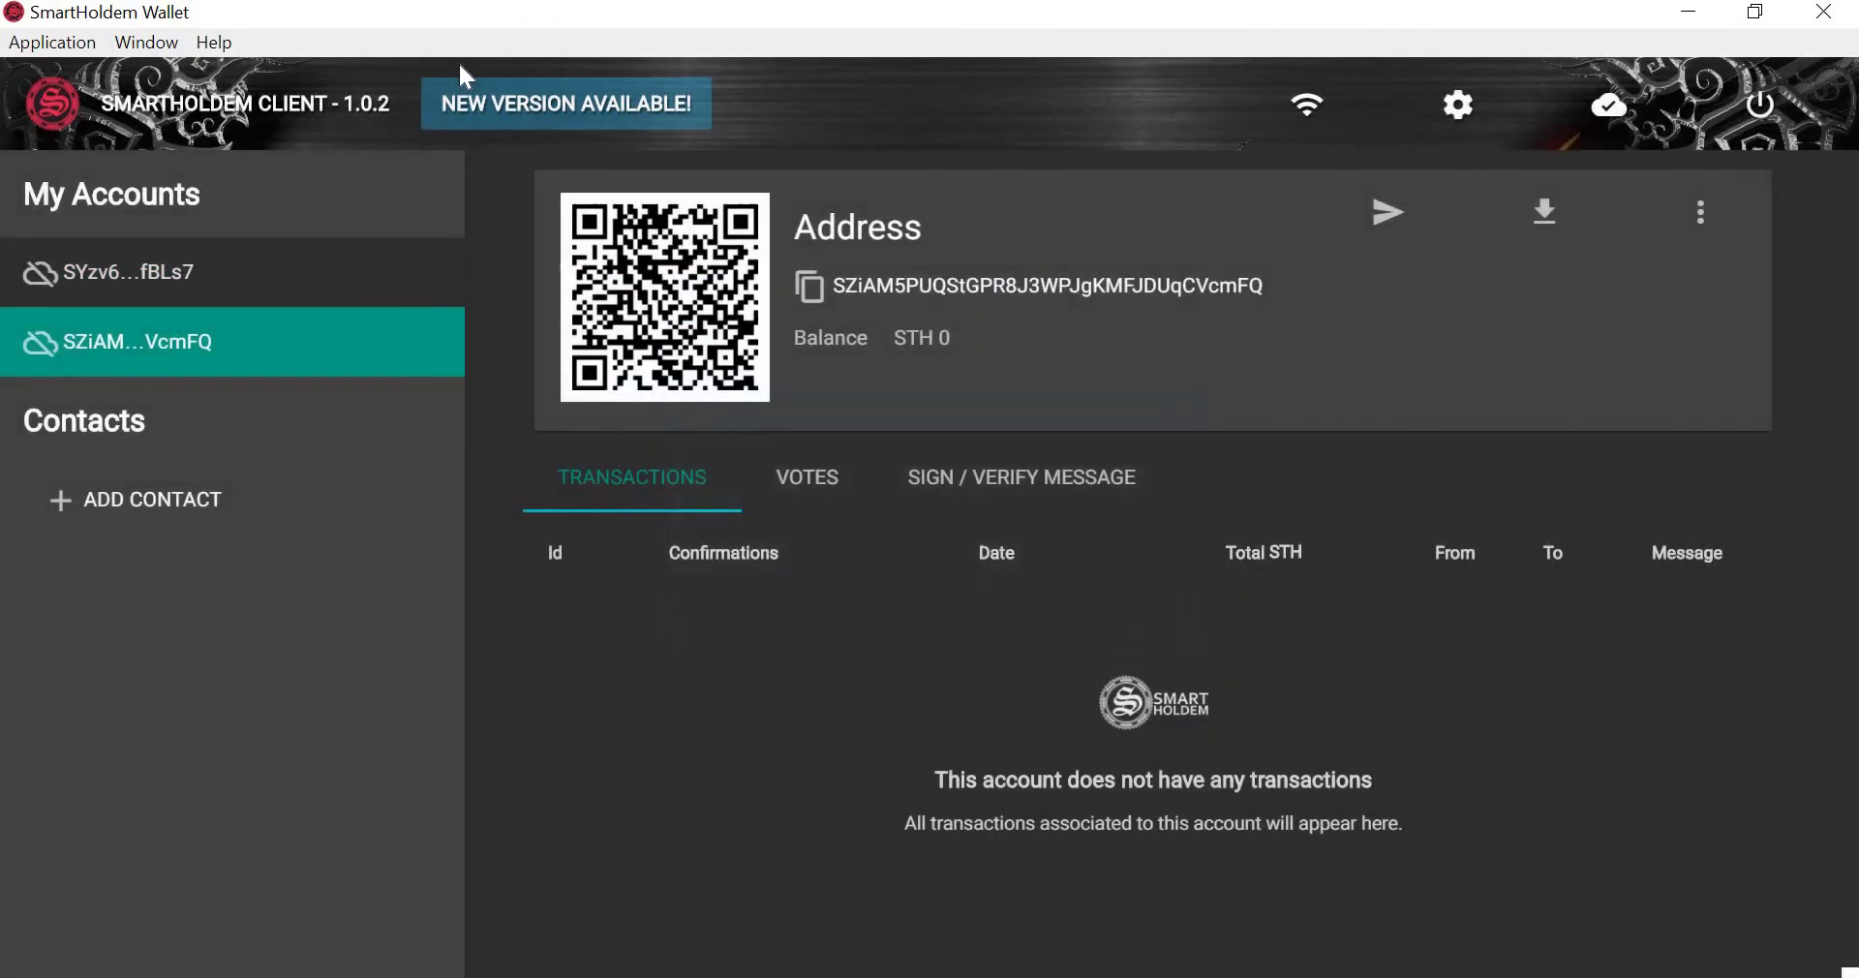
left_click(221, 42)
View the kosmos delegate's address page from Block Explorer's Latest Blocks, then return to a blank contact form.
left_click(273, 145)
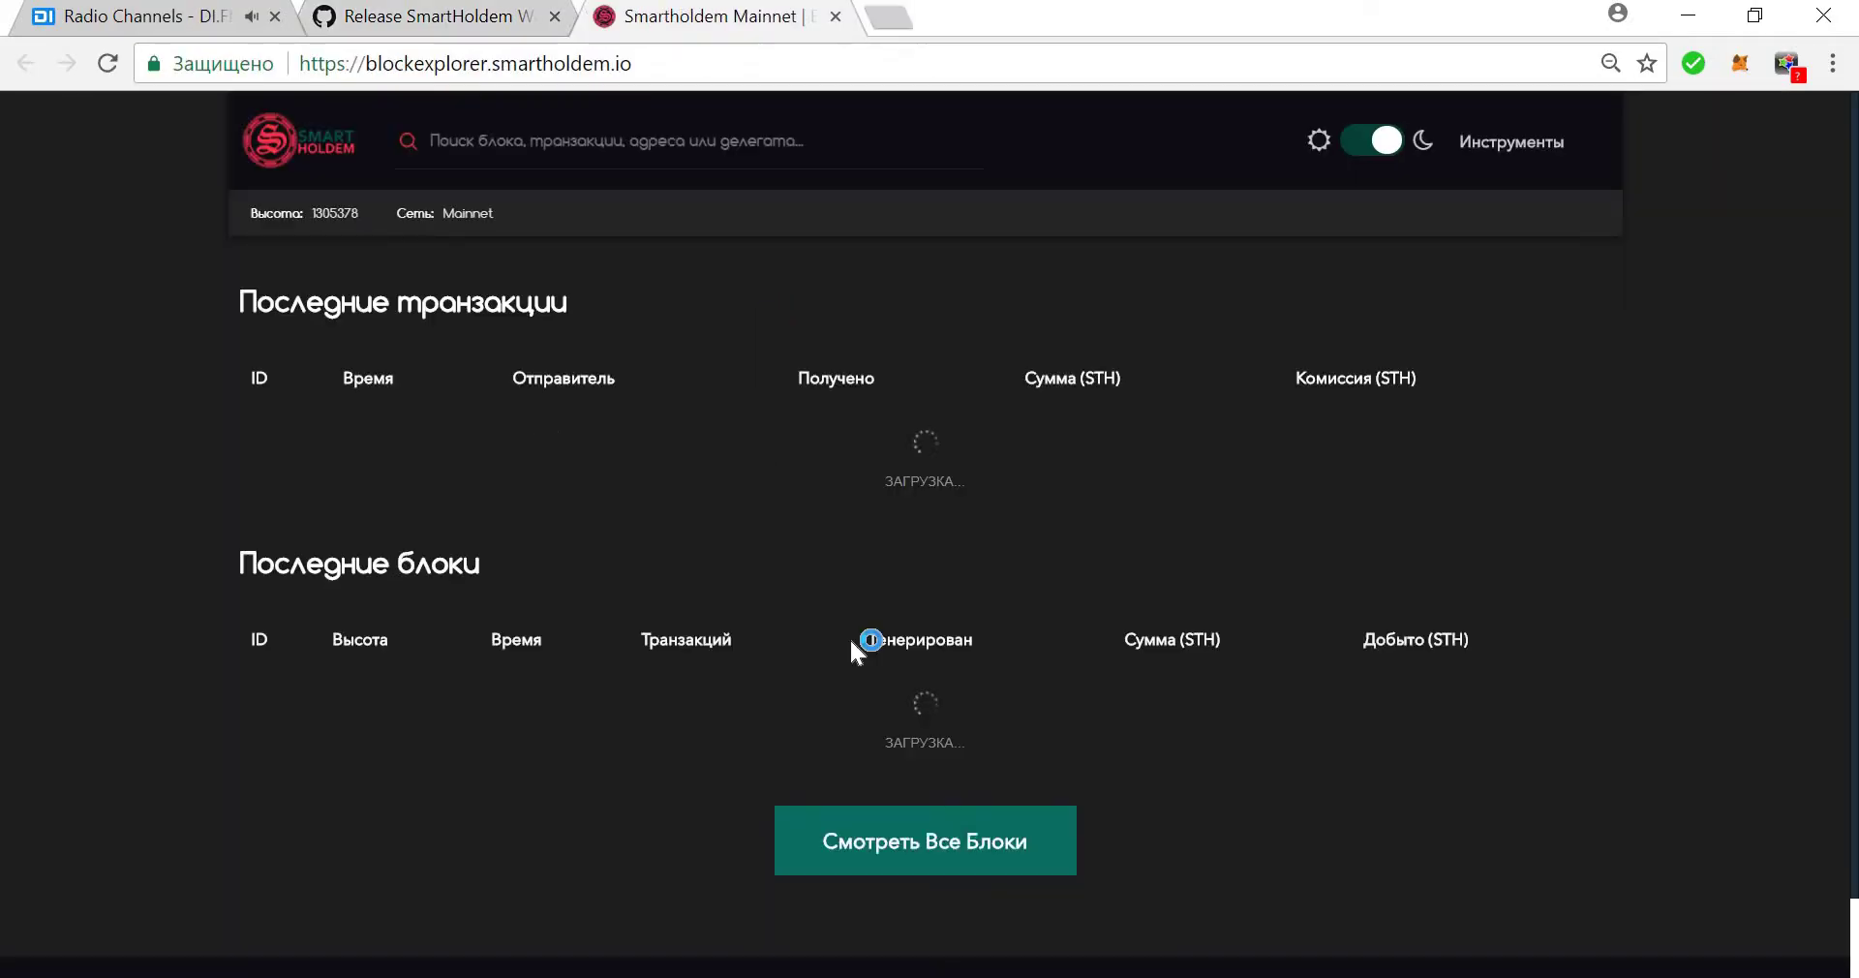
scroll(859, 643, "down", 10)
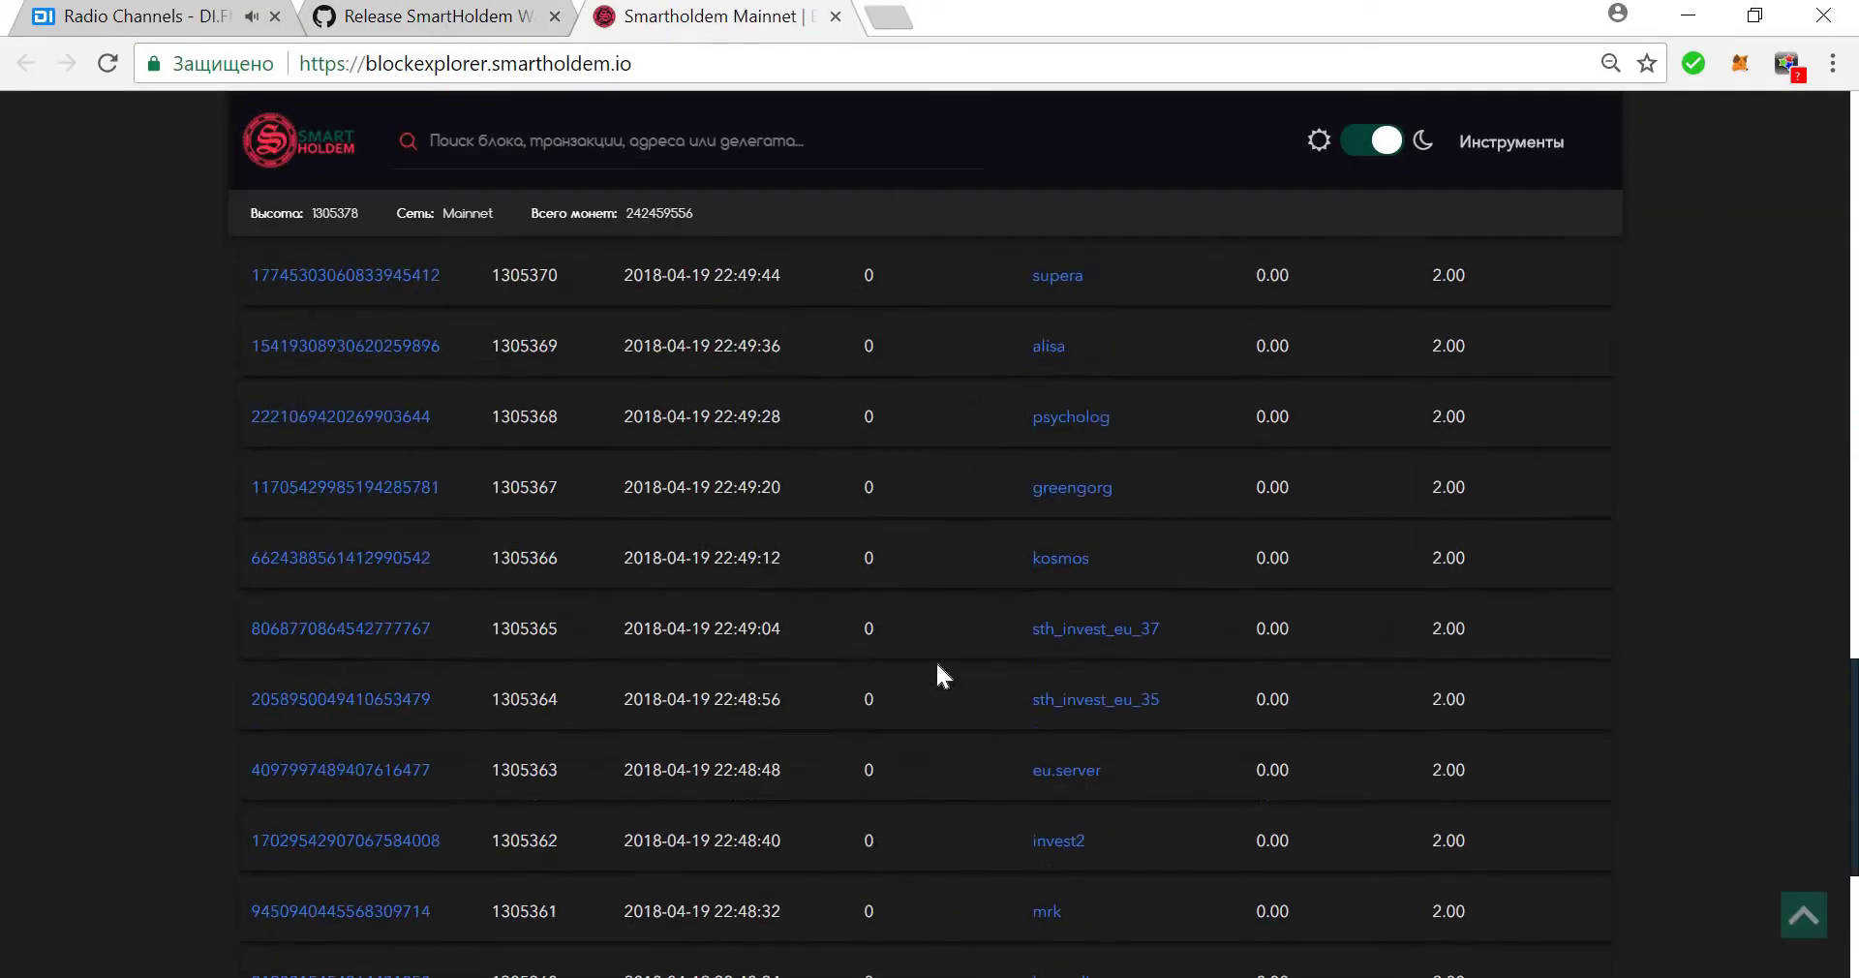
left_click(1070, 552)
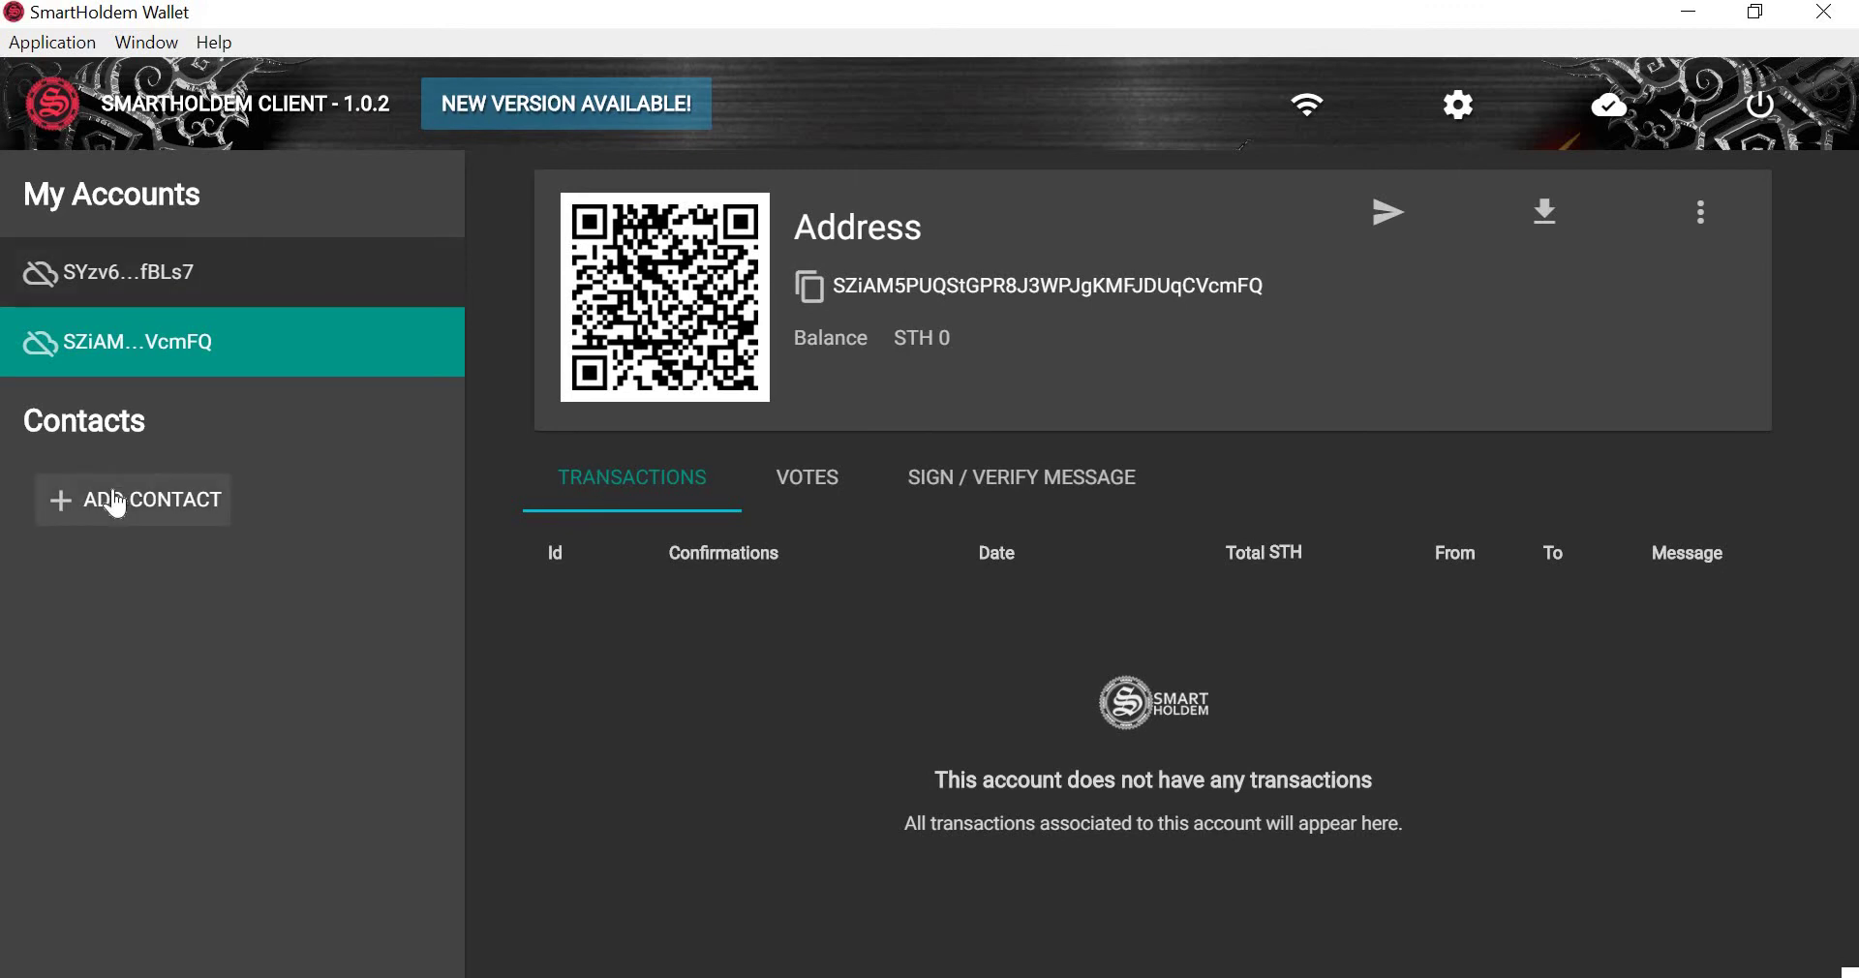
left_click(136, 496)
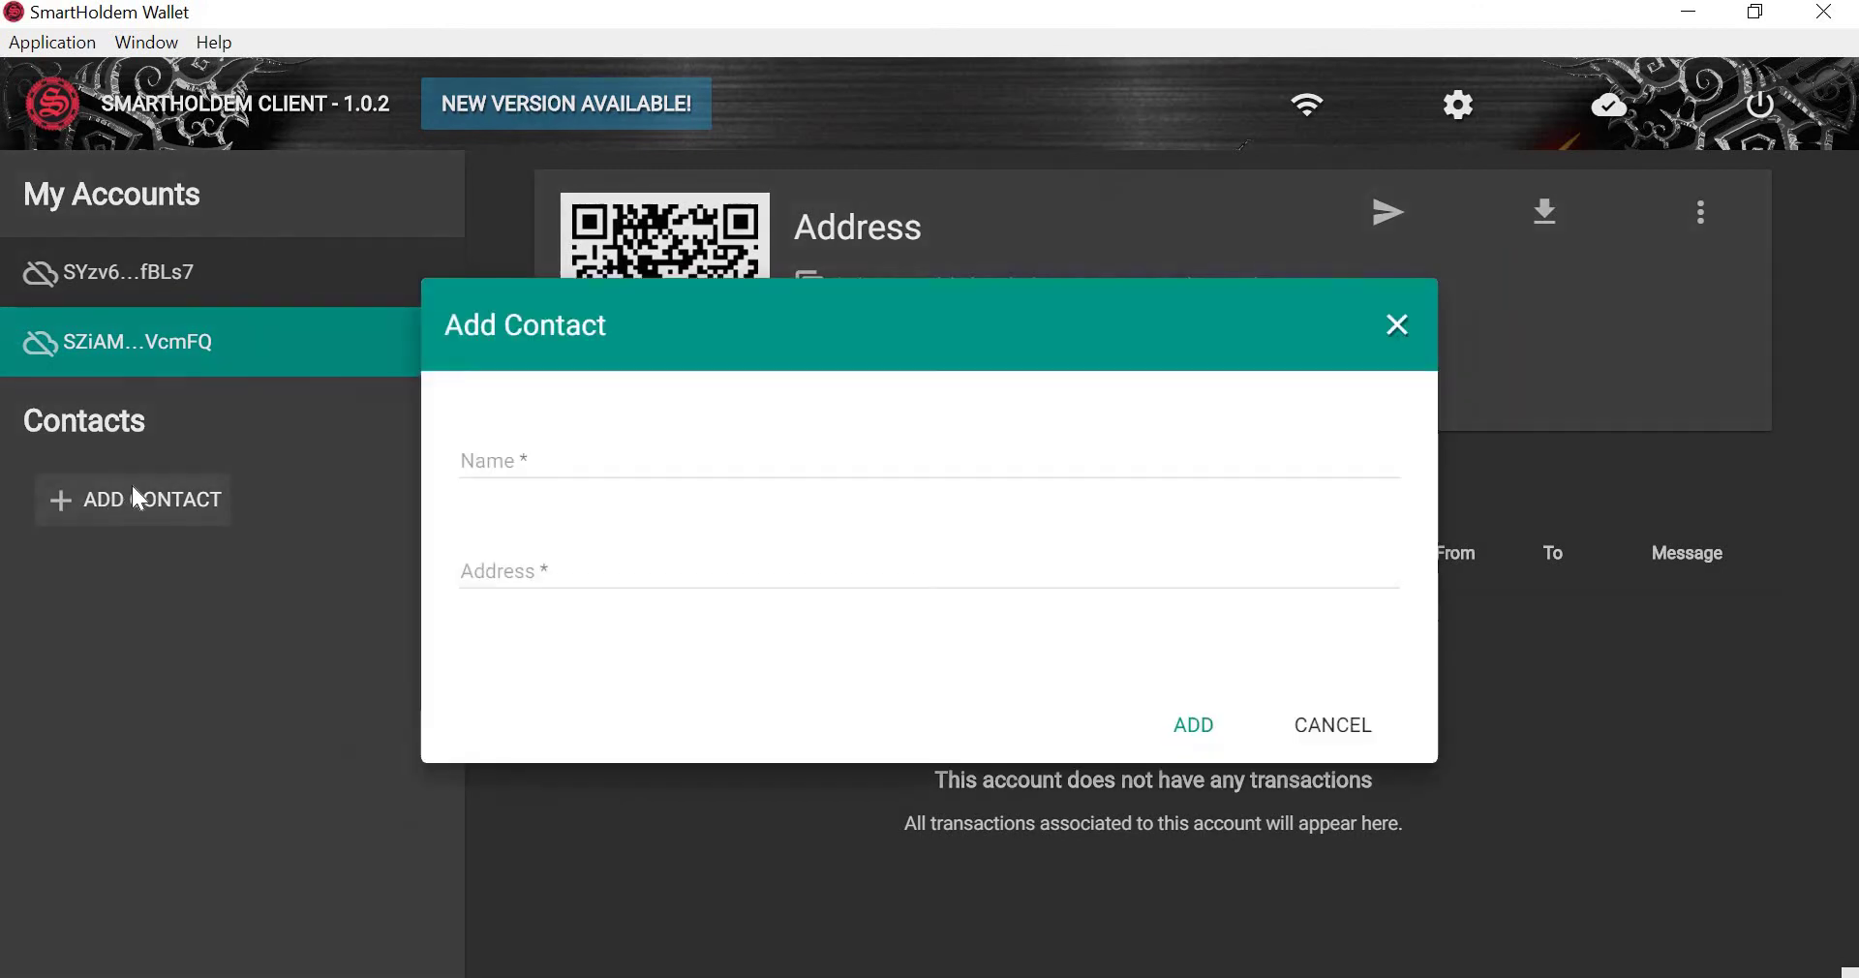
Save a contact named qwerty holding the pasted kosmos delegate address.
left_click(487, 558)
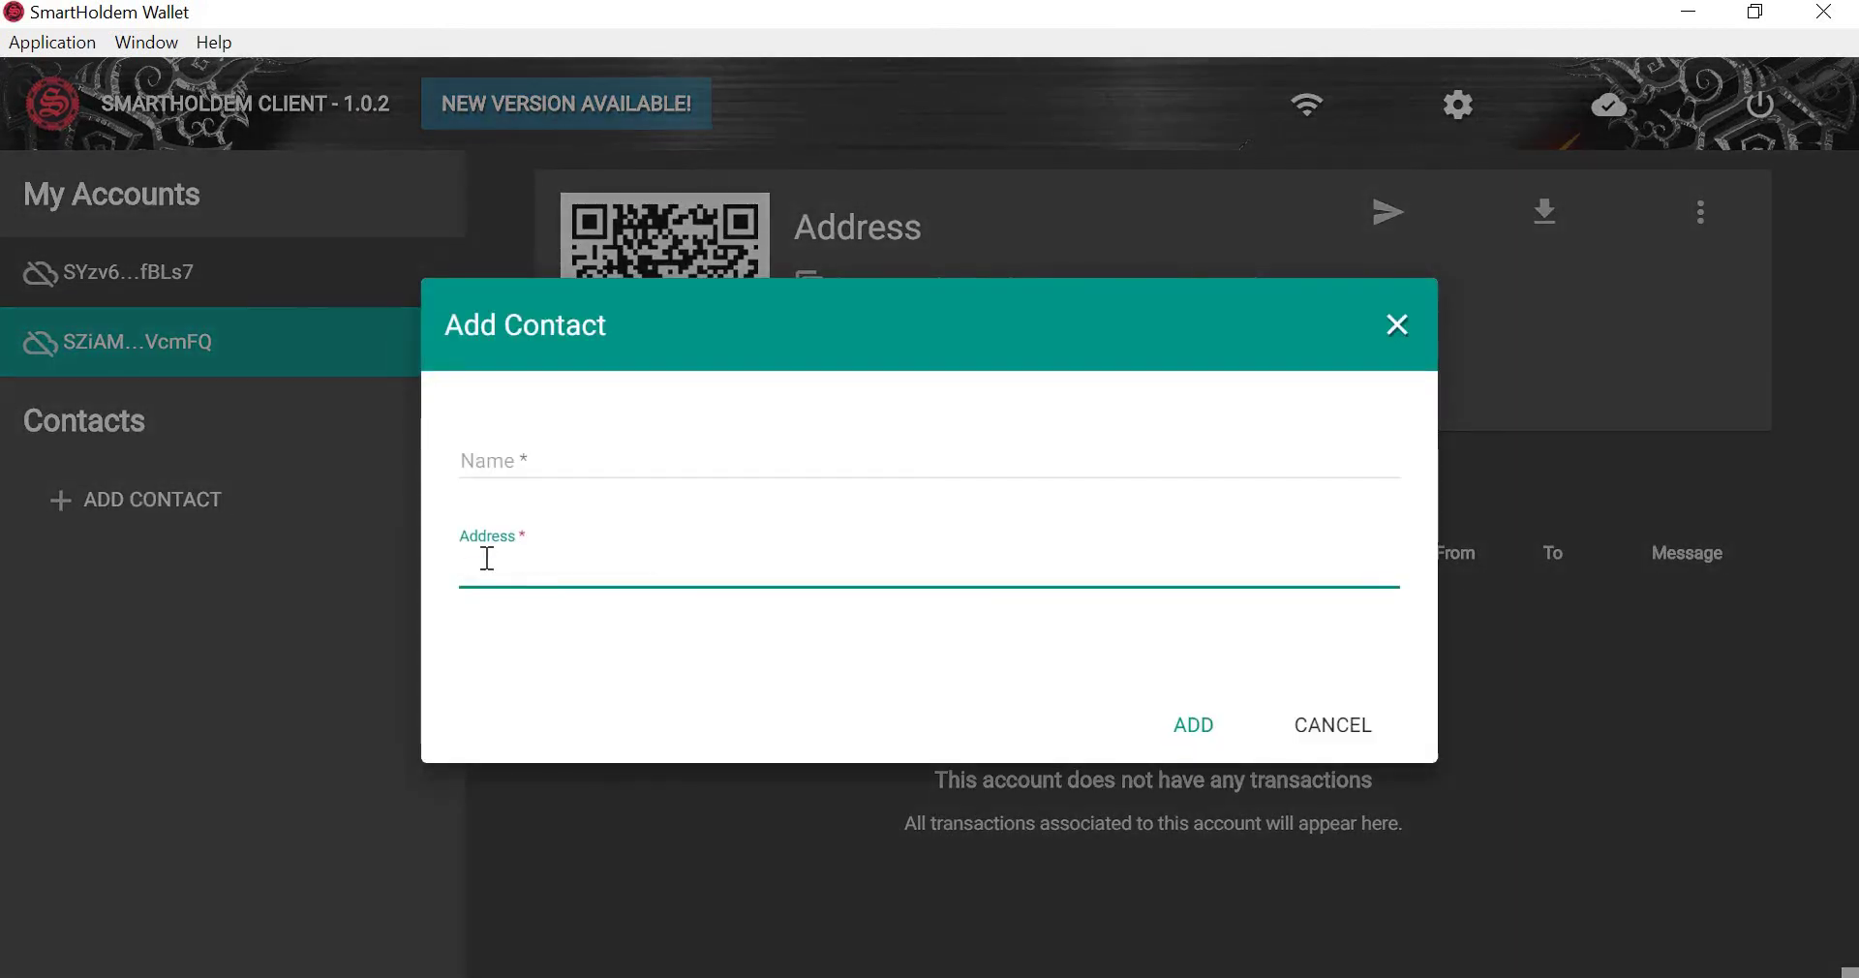
key("ctrl+v")
left_click(548, 463)
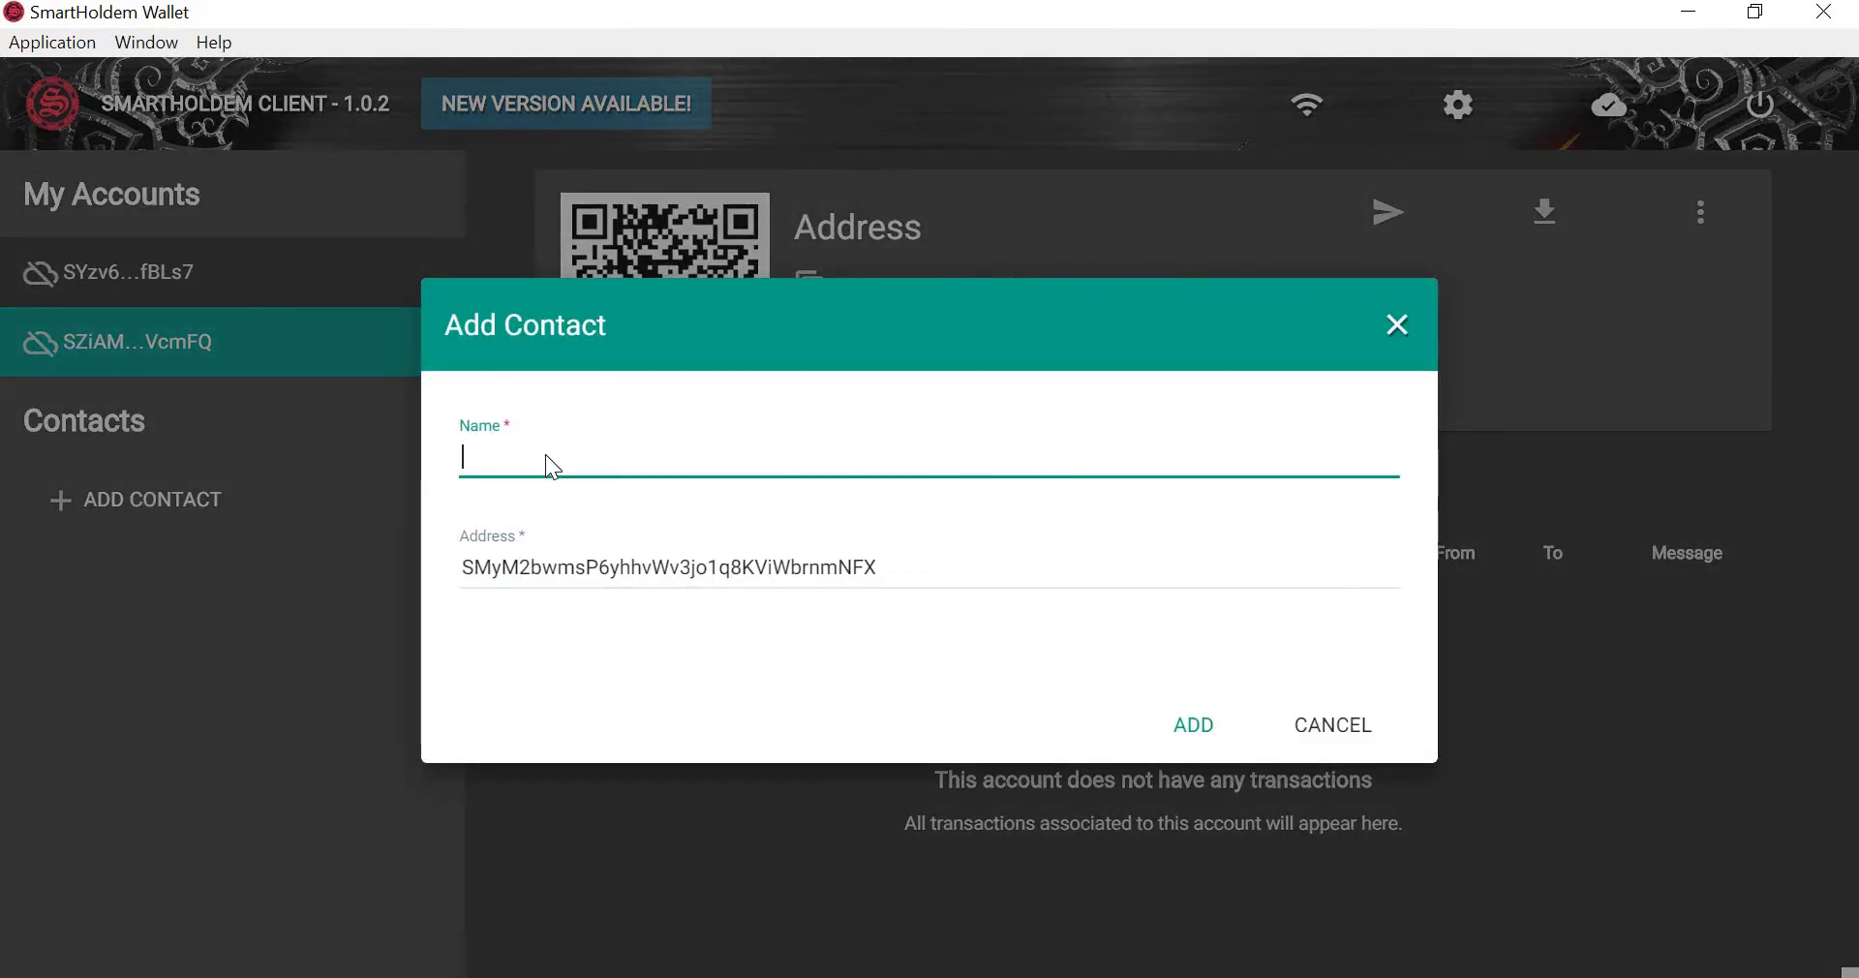
type("qwerty")
left_click(1205, 734)
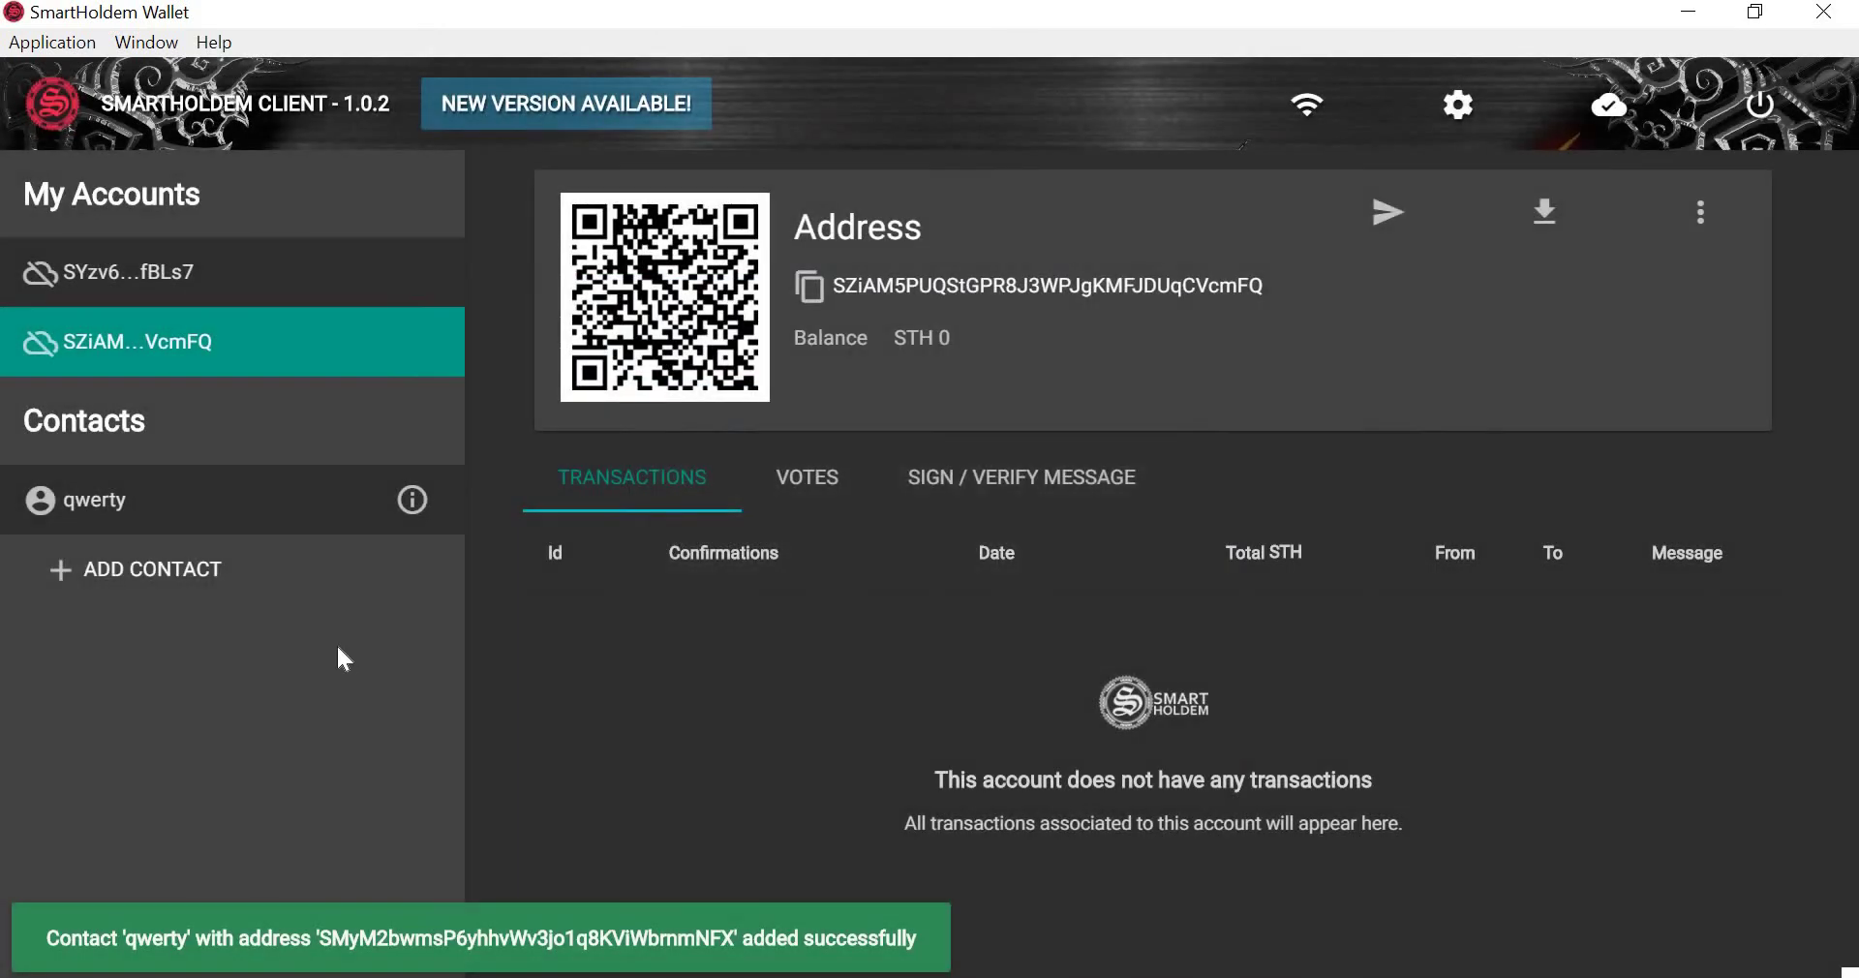
left_click(190, 575)
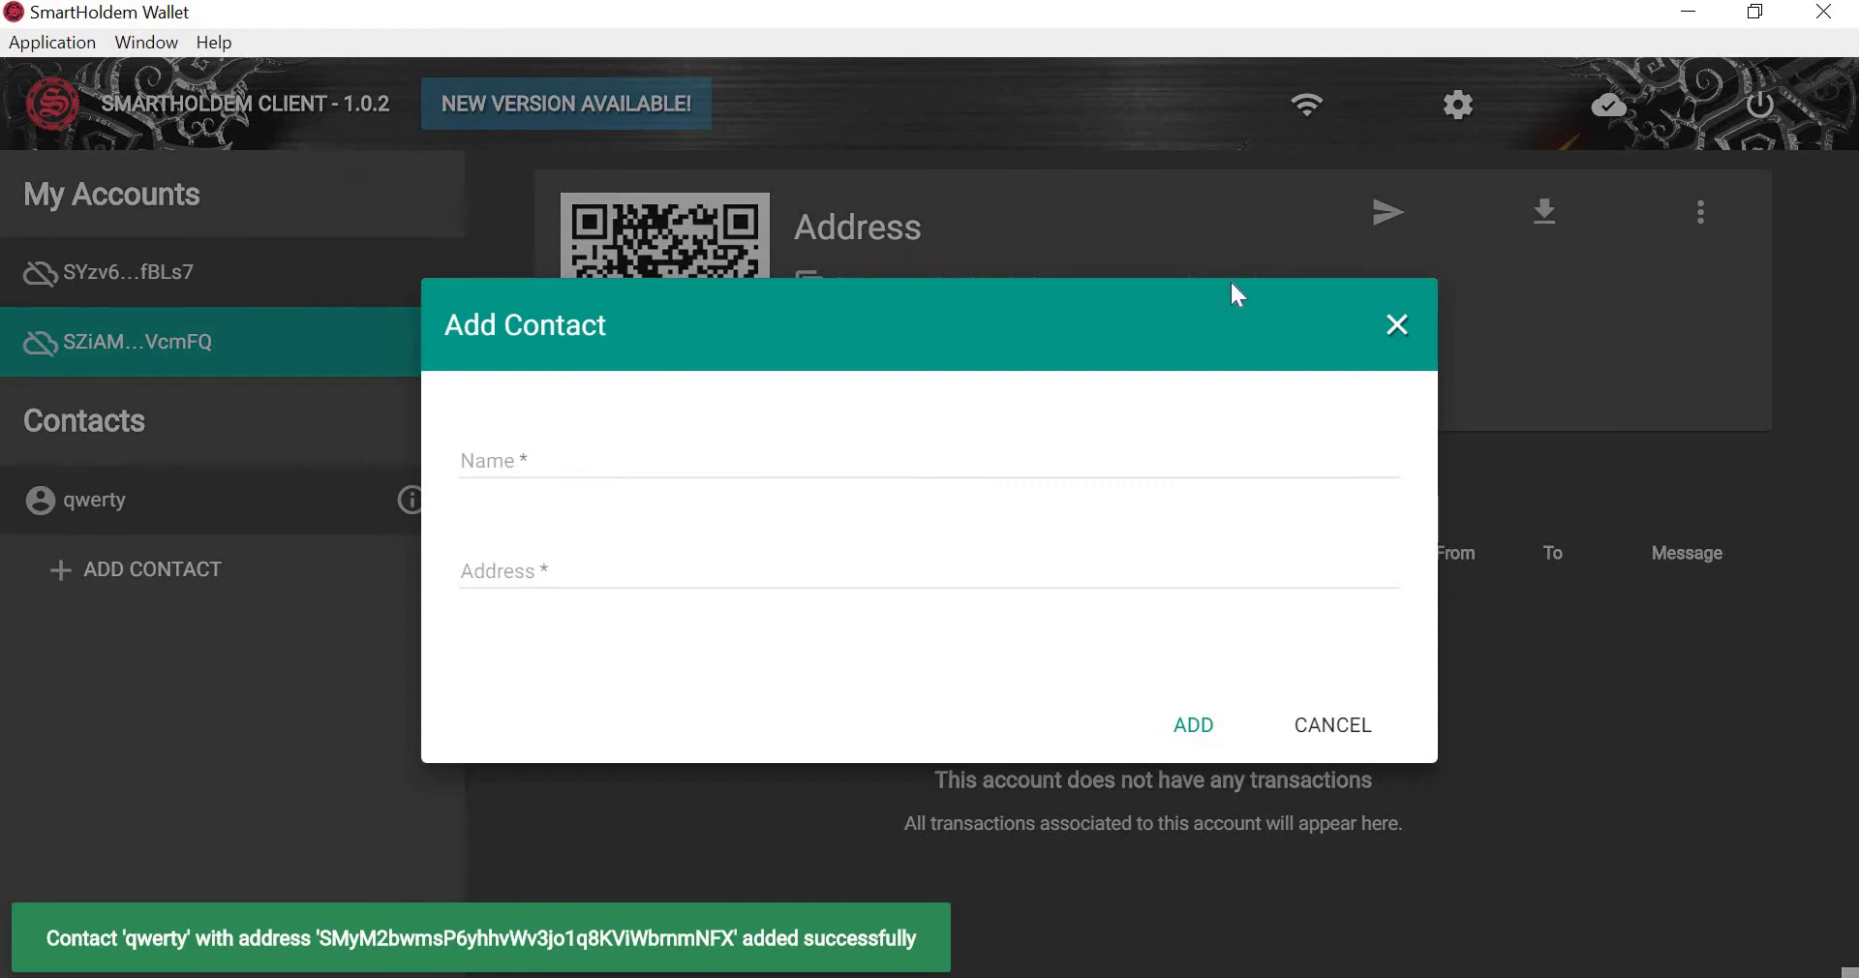
left_click(1398, 326)
Check the Contacts list balance on the dashboard, then open the first account's page showing STH 0.
left_click(290, 112)
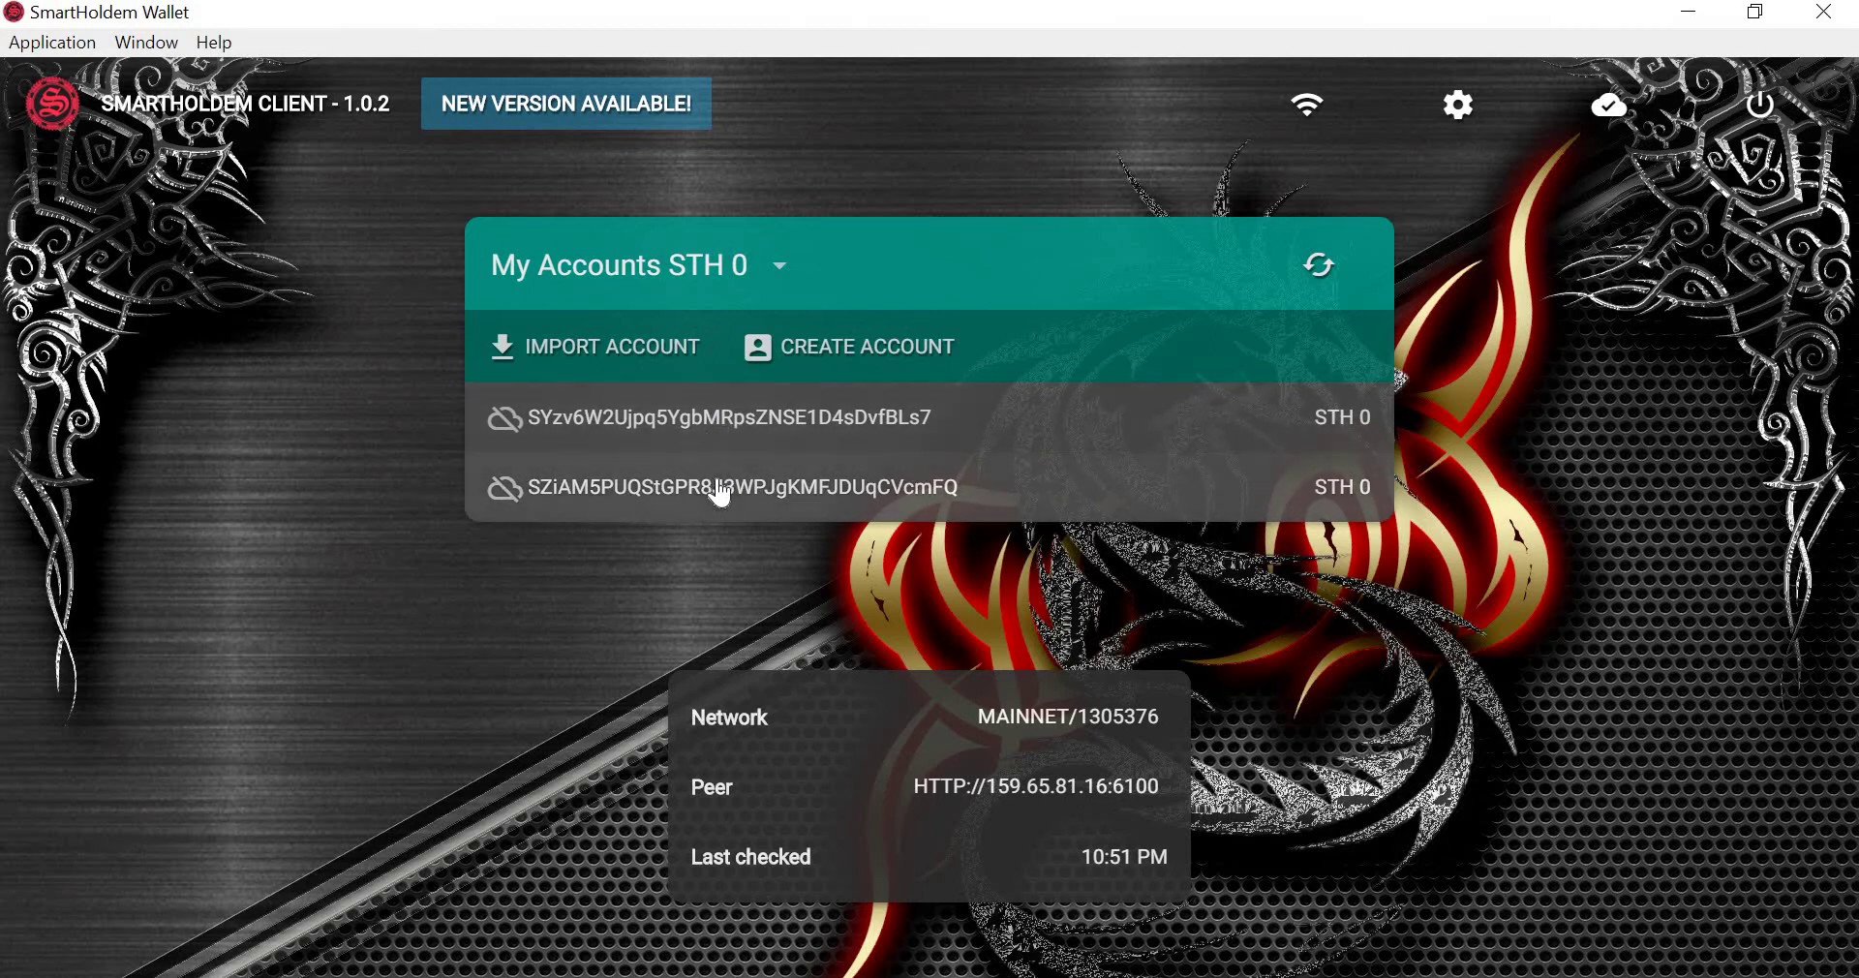
left_click(759, 266)
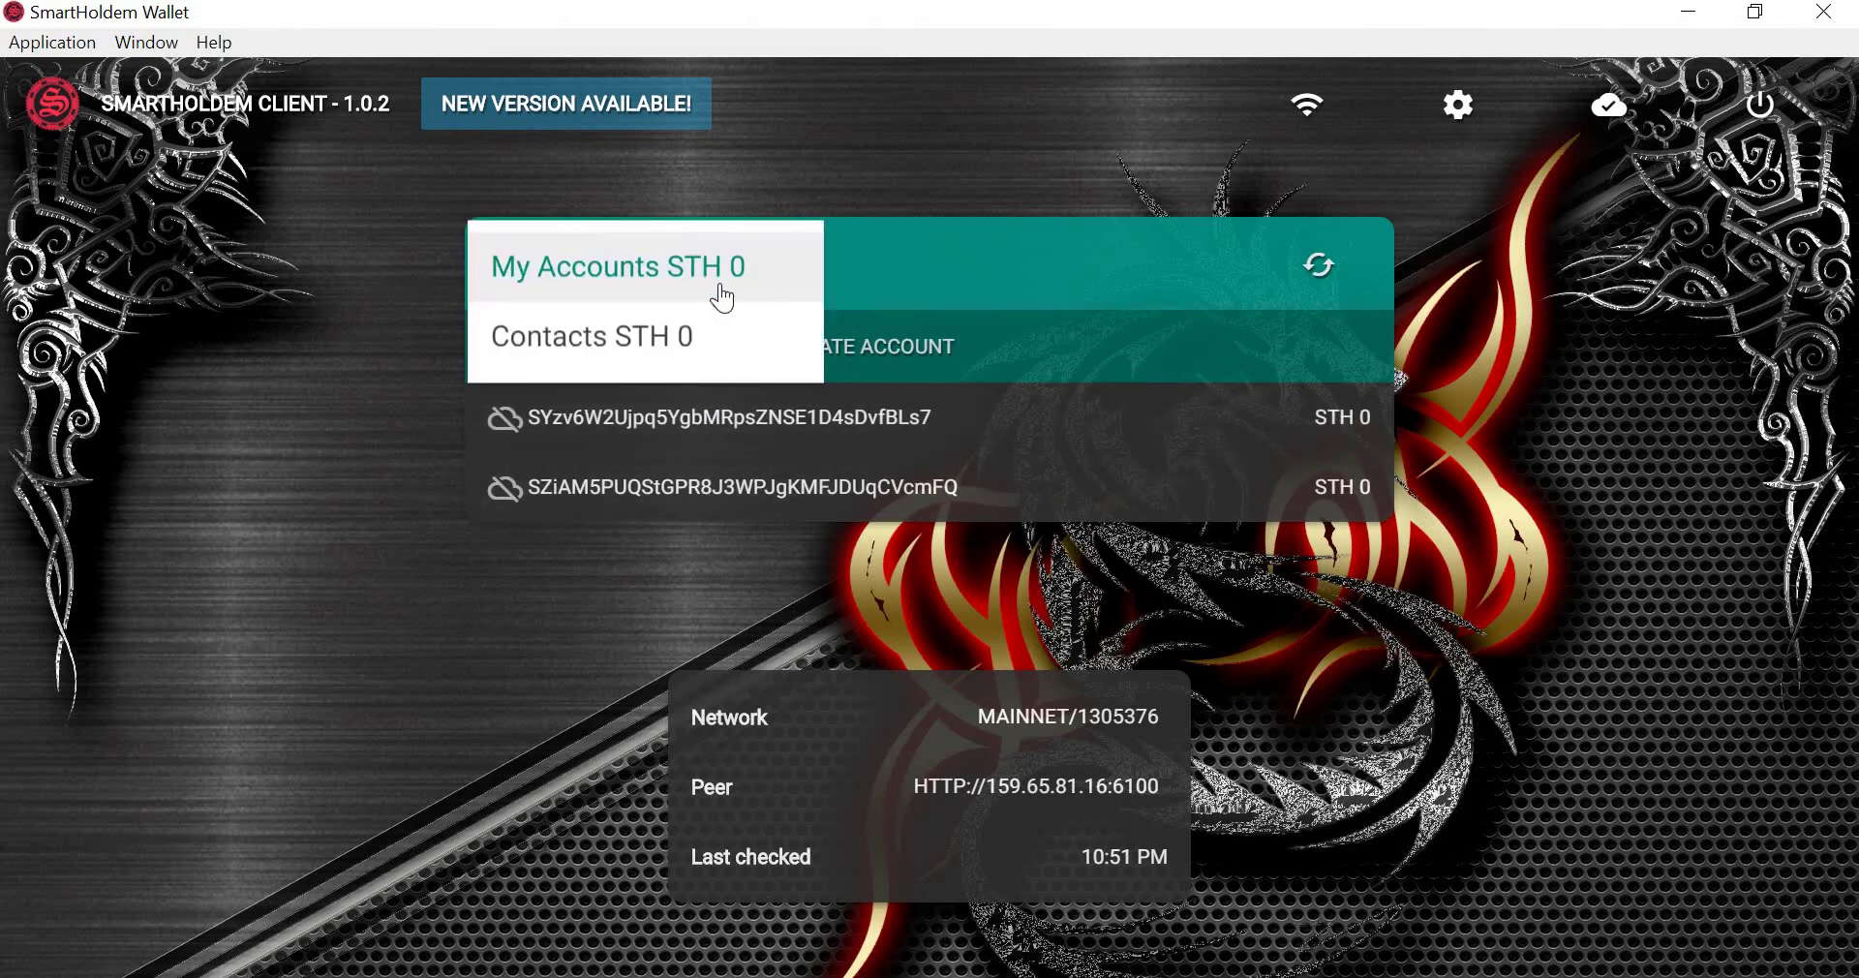
left_click(632, 339)
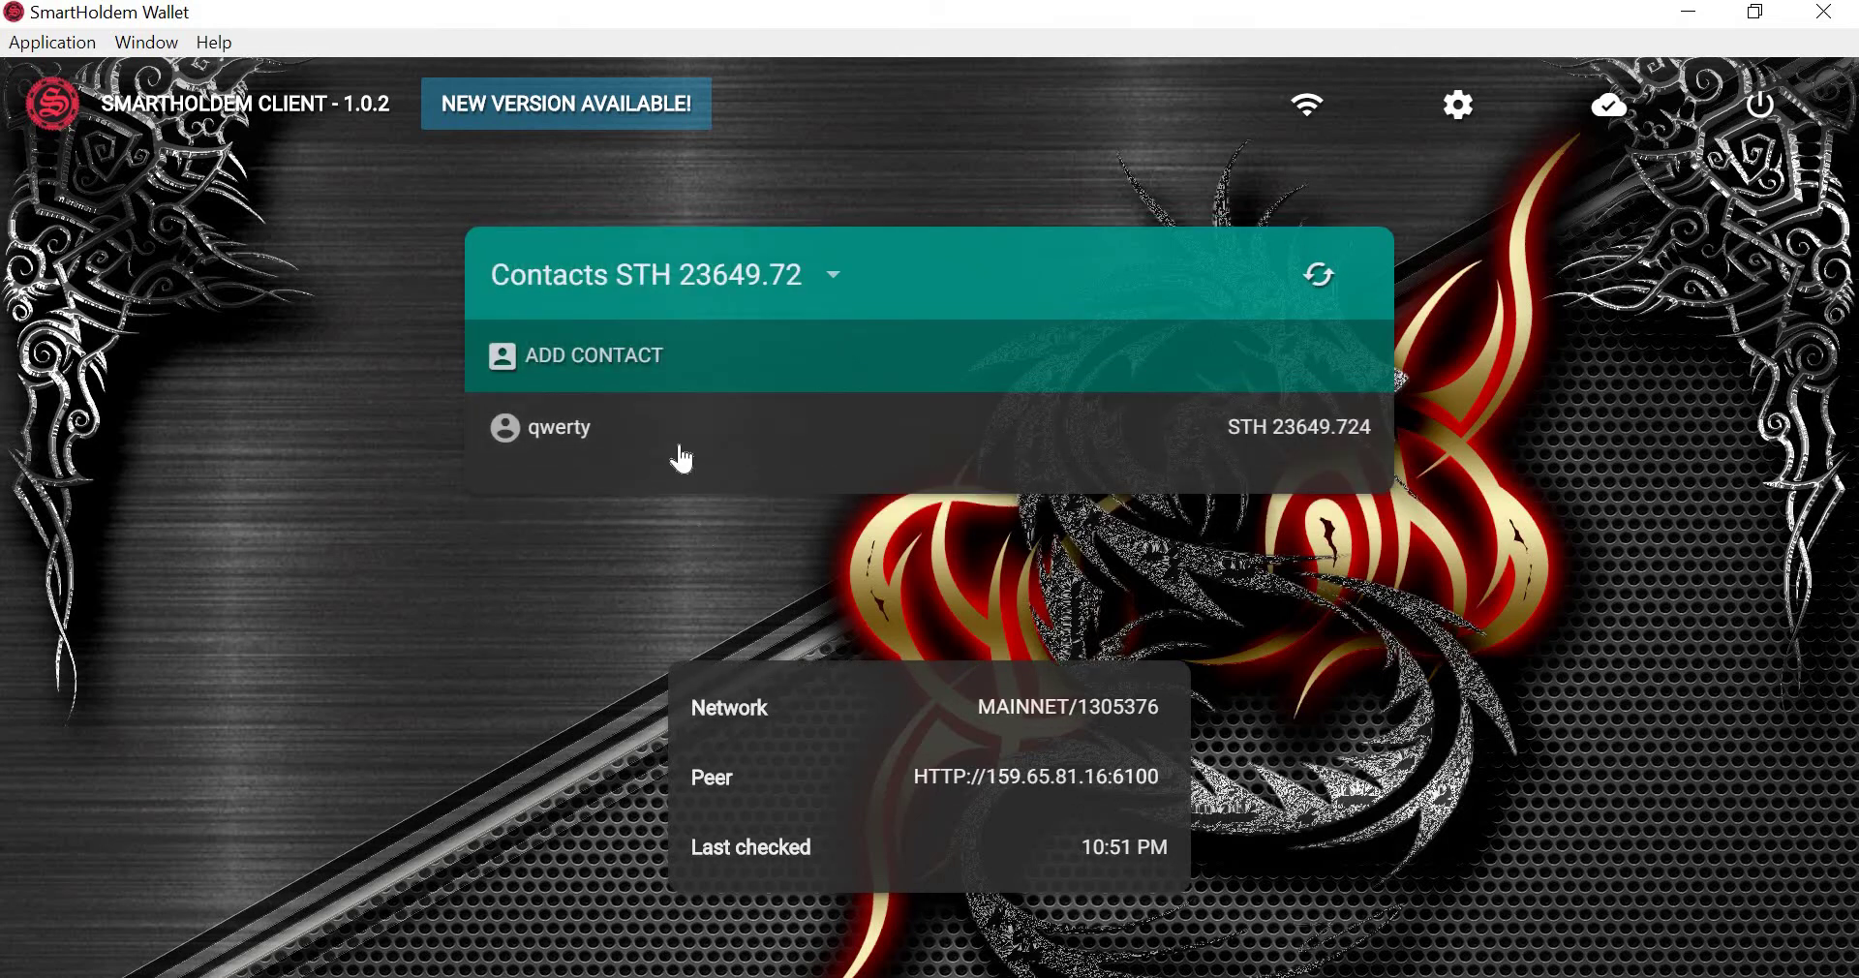
left_click(831, 281)
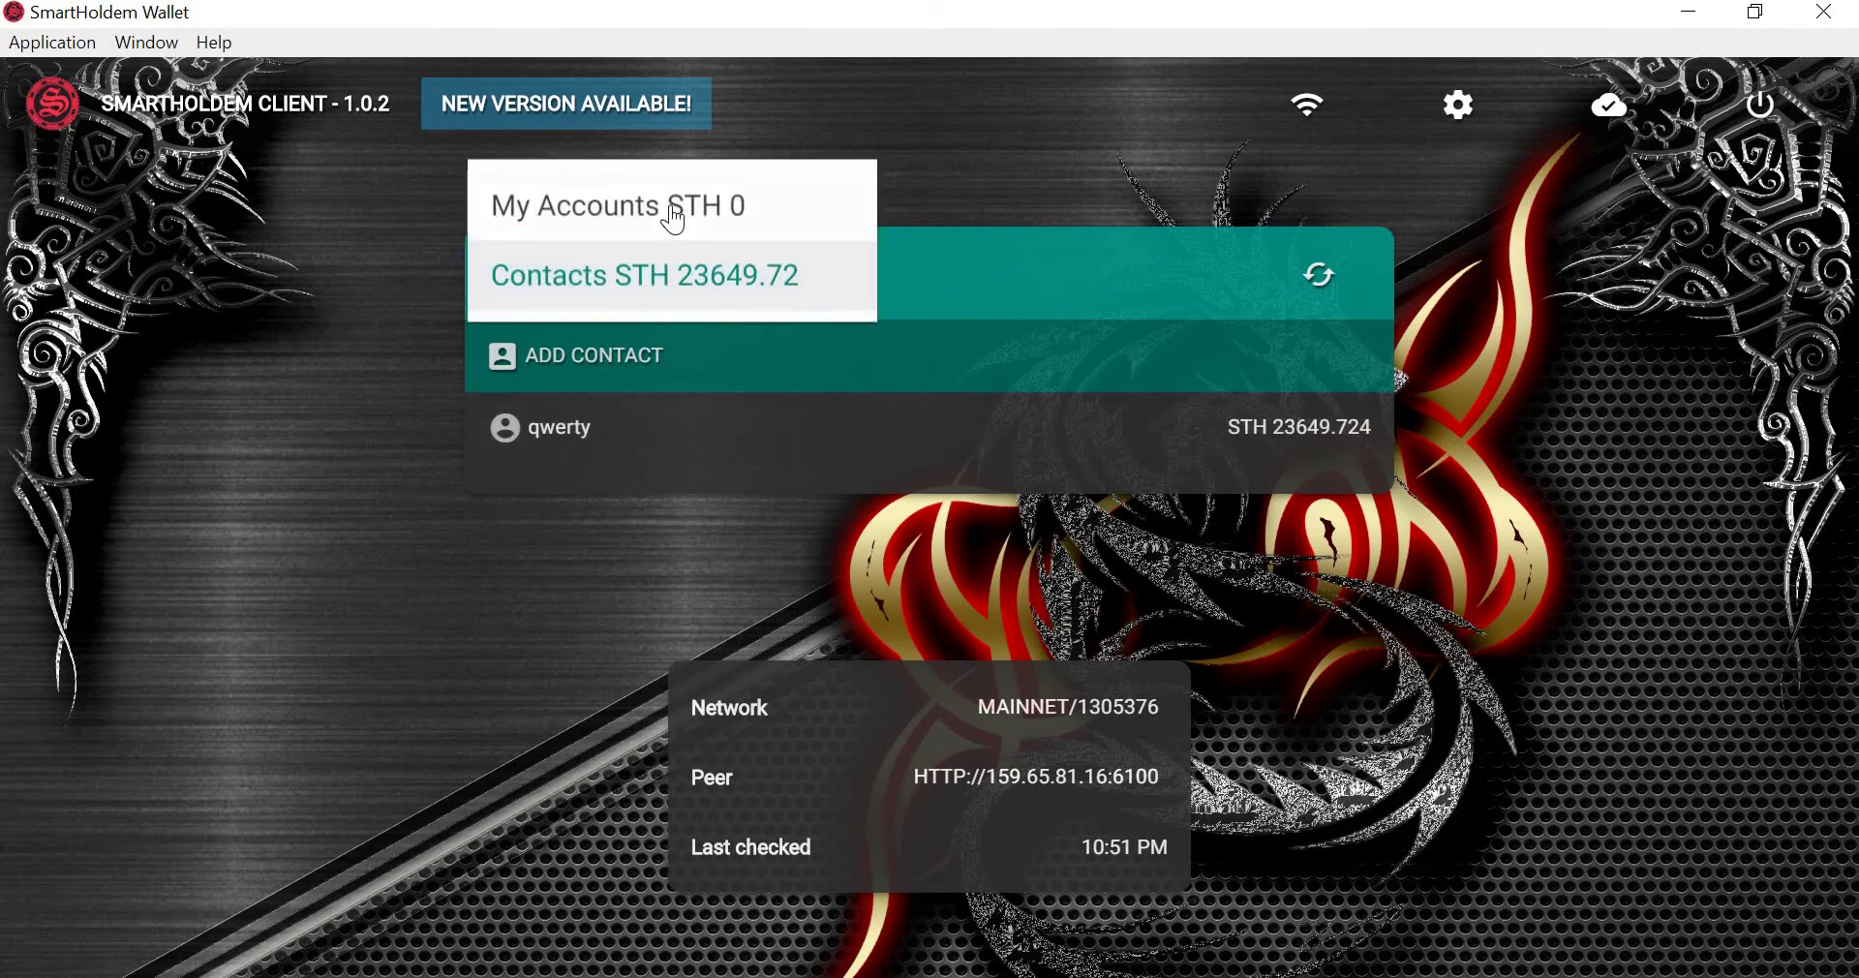
left_click(673, 215)
left_click(747, 417)
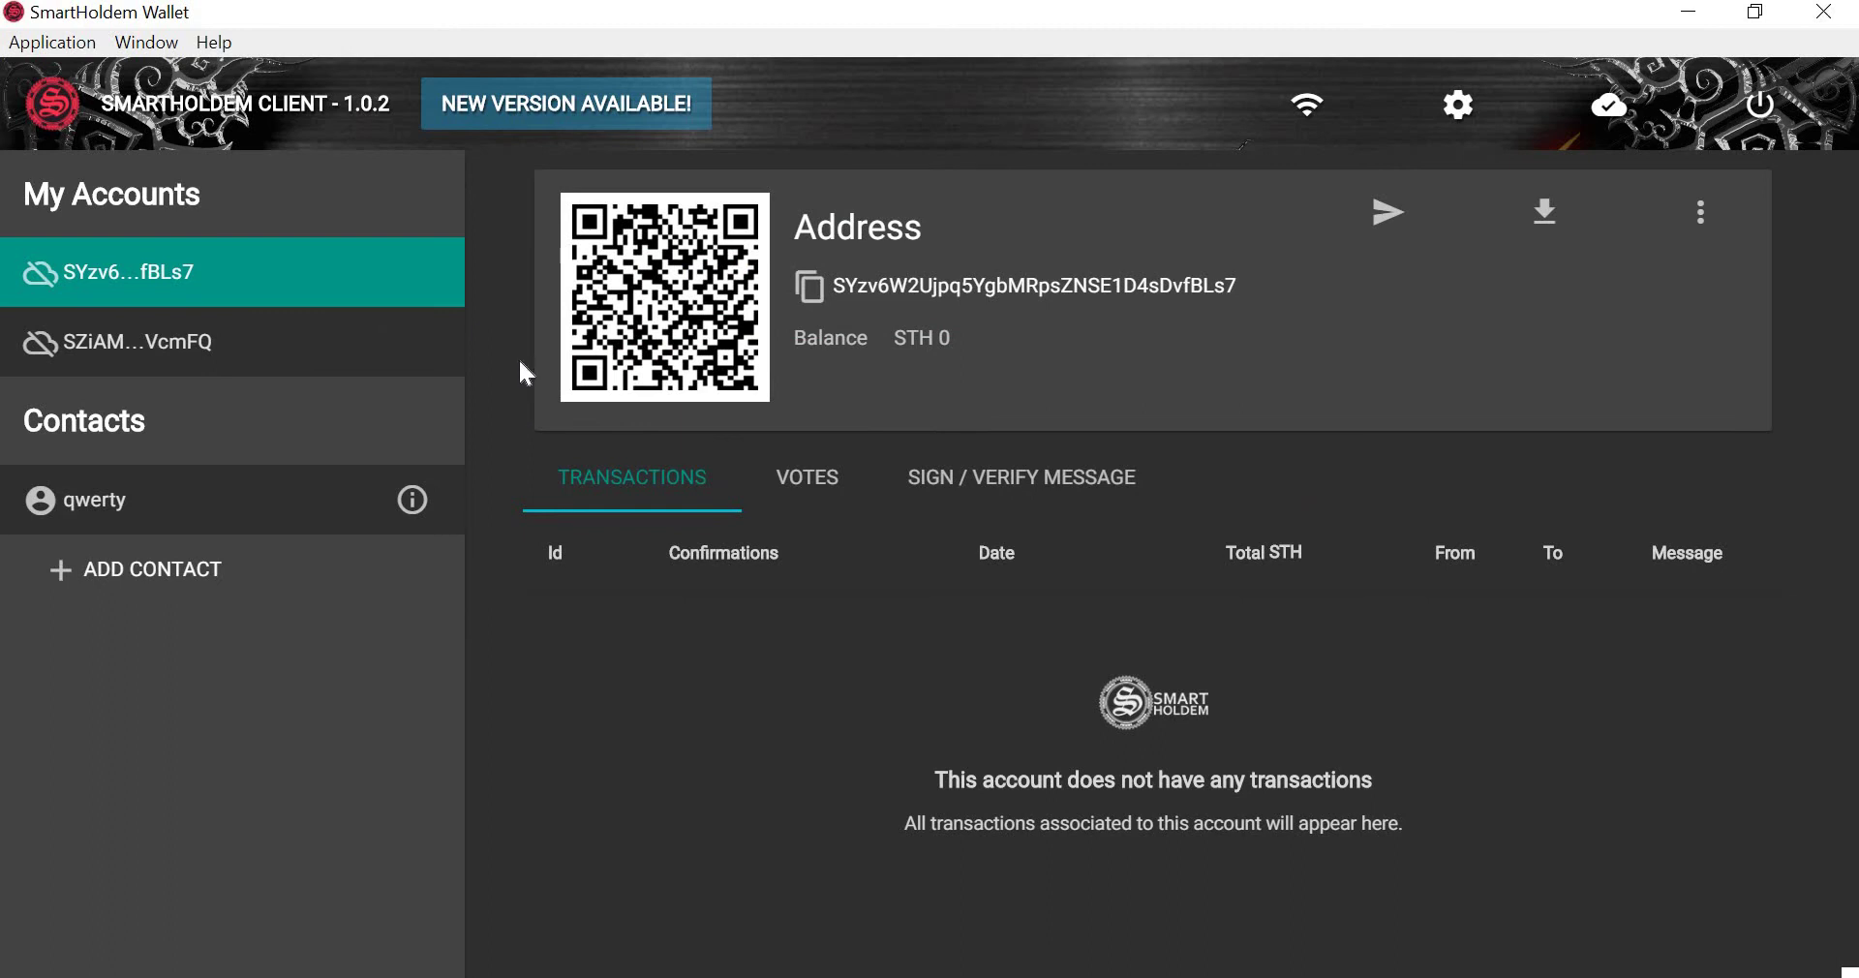
left_click(242, 282)
left_click_drag(893, 339, 980, 352)
Start a send from the first account to contact qwerty with the whole balance as amount.
left_click(1012, 345)
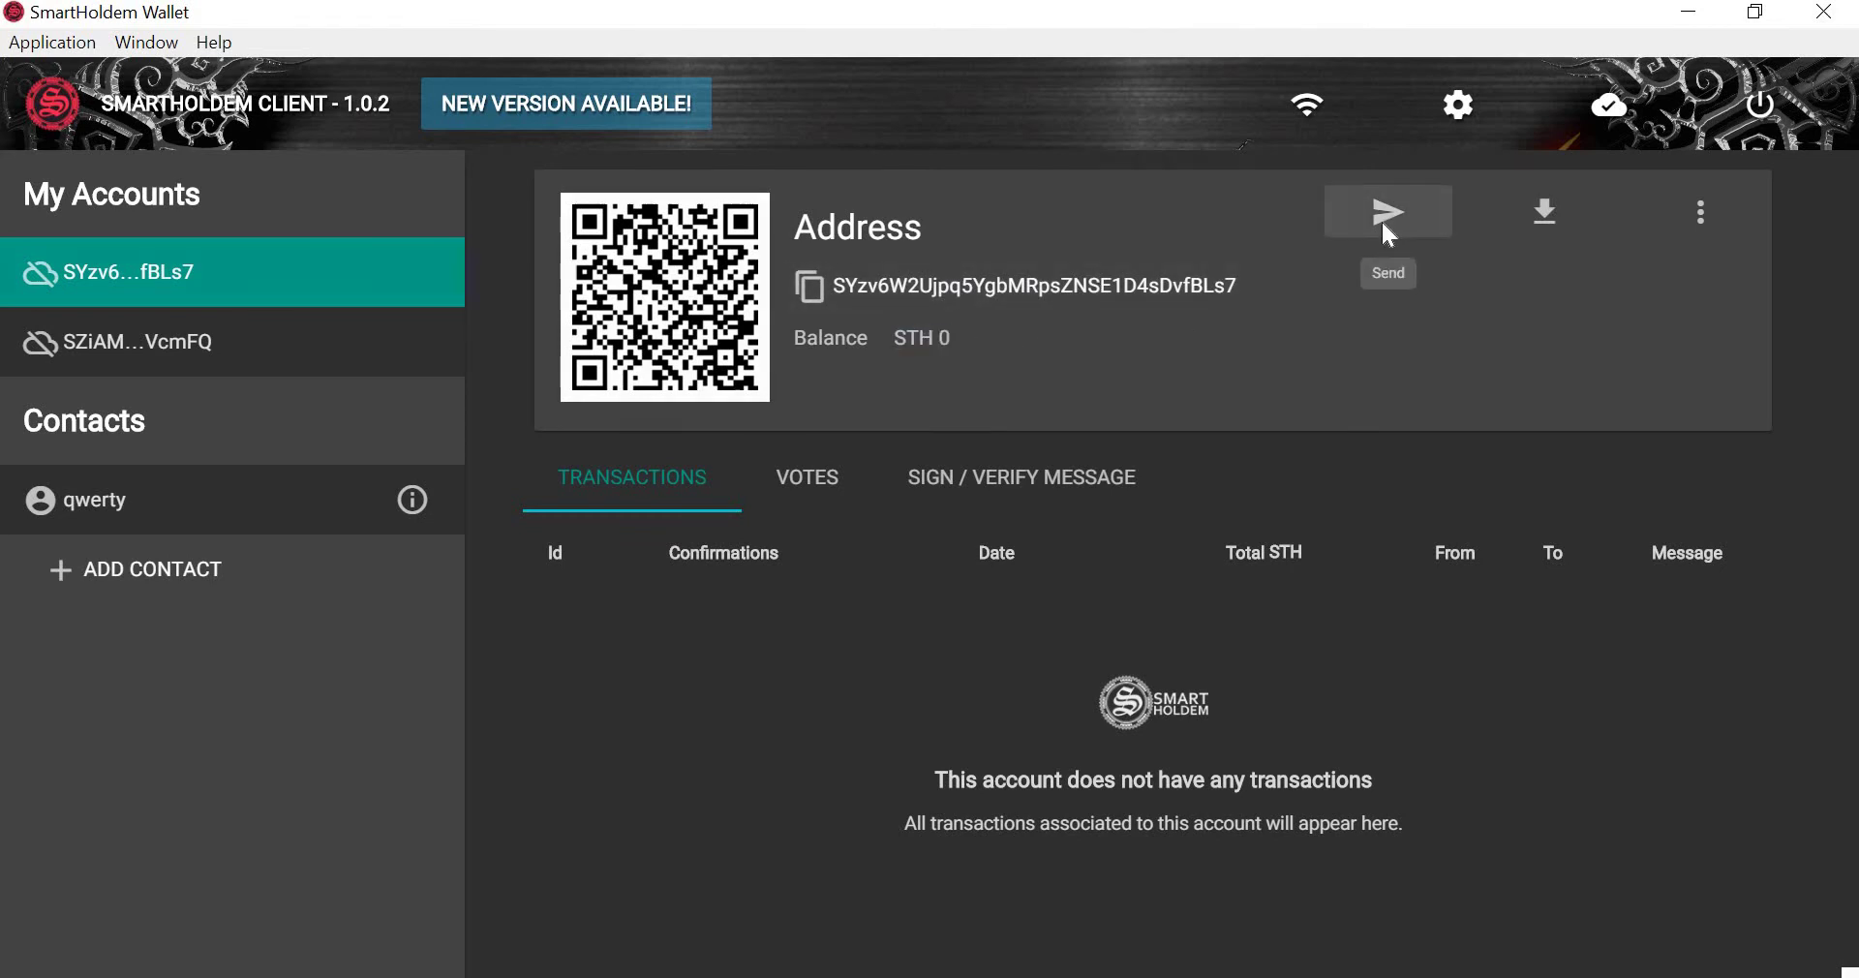
left_click(1386, 231)
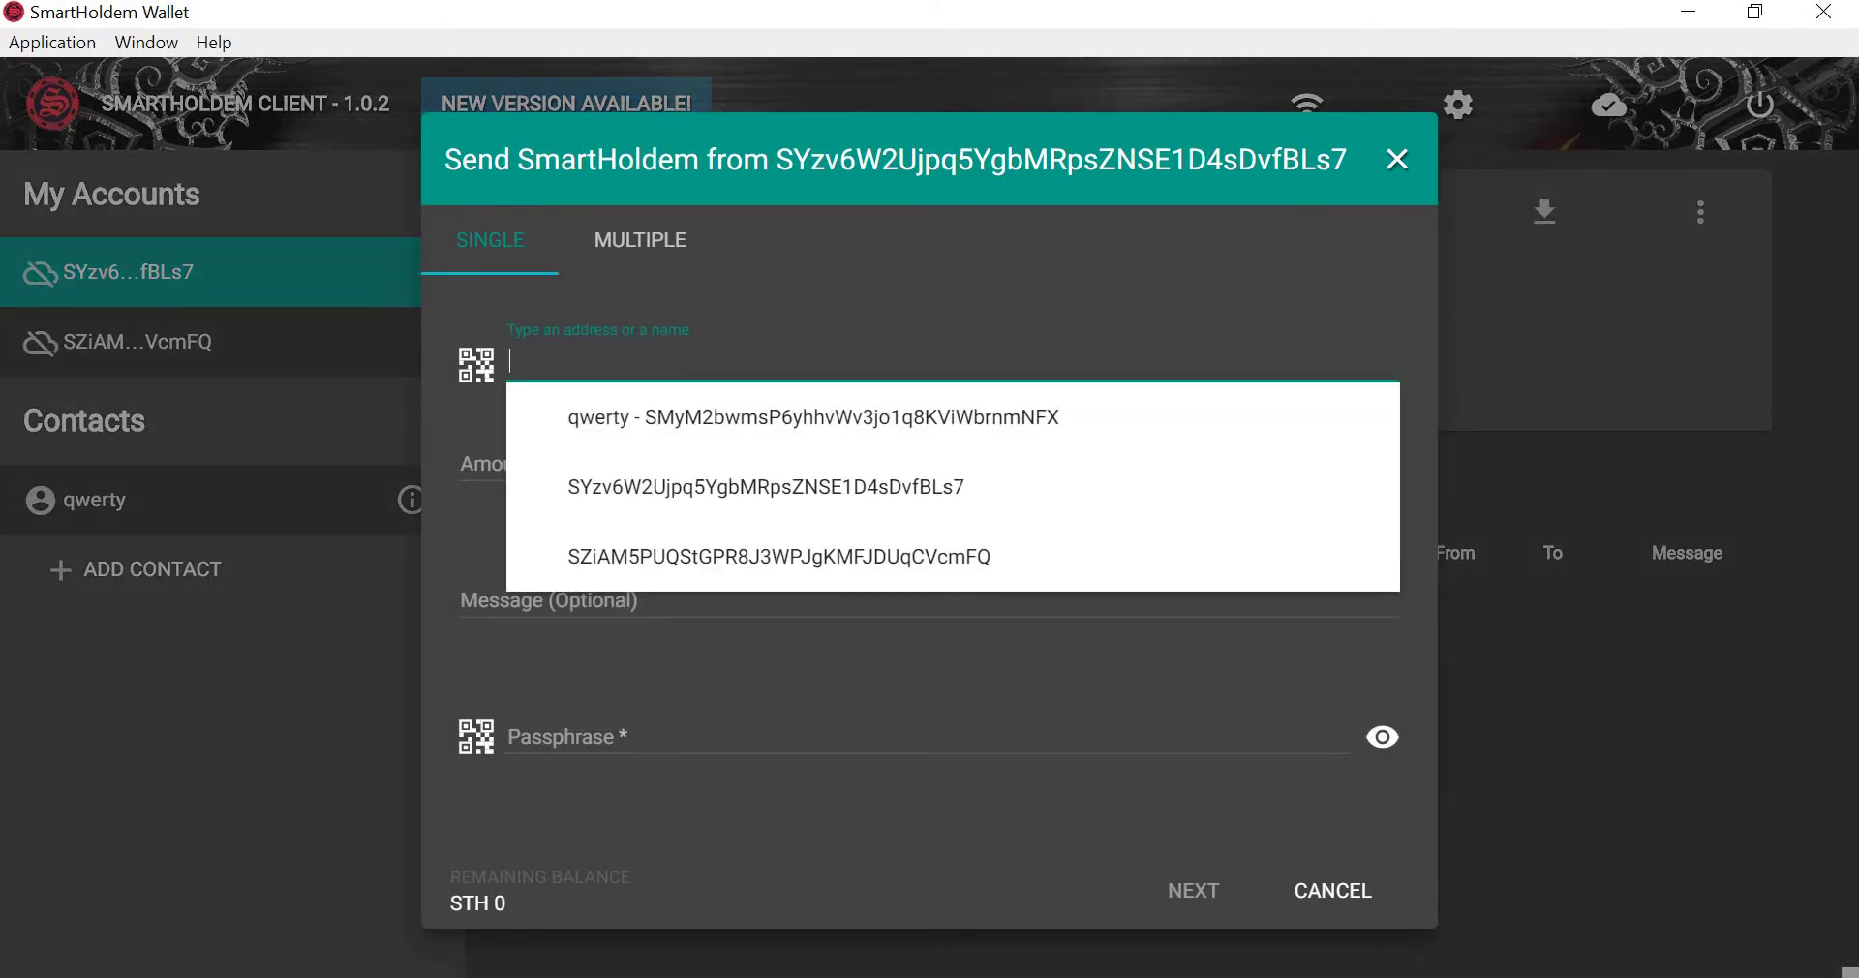
left_click(692, 416)
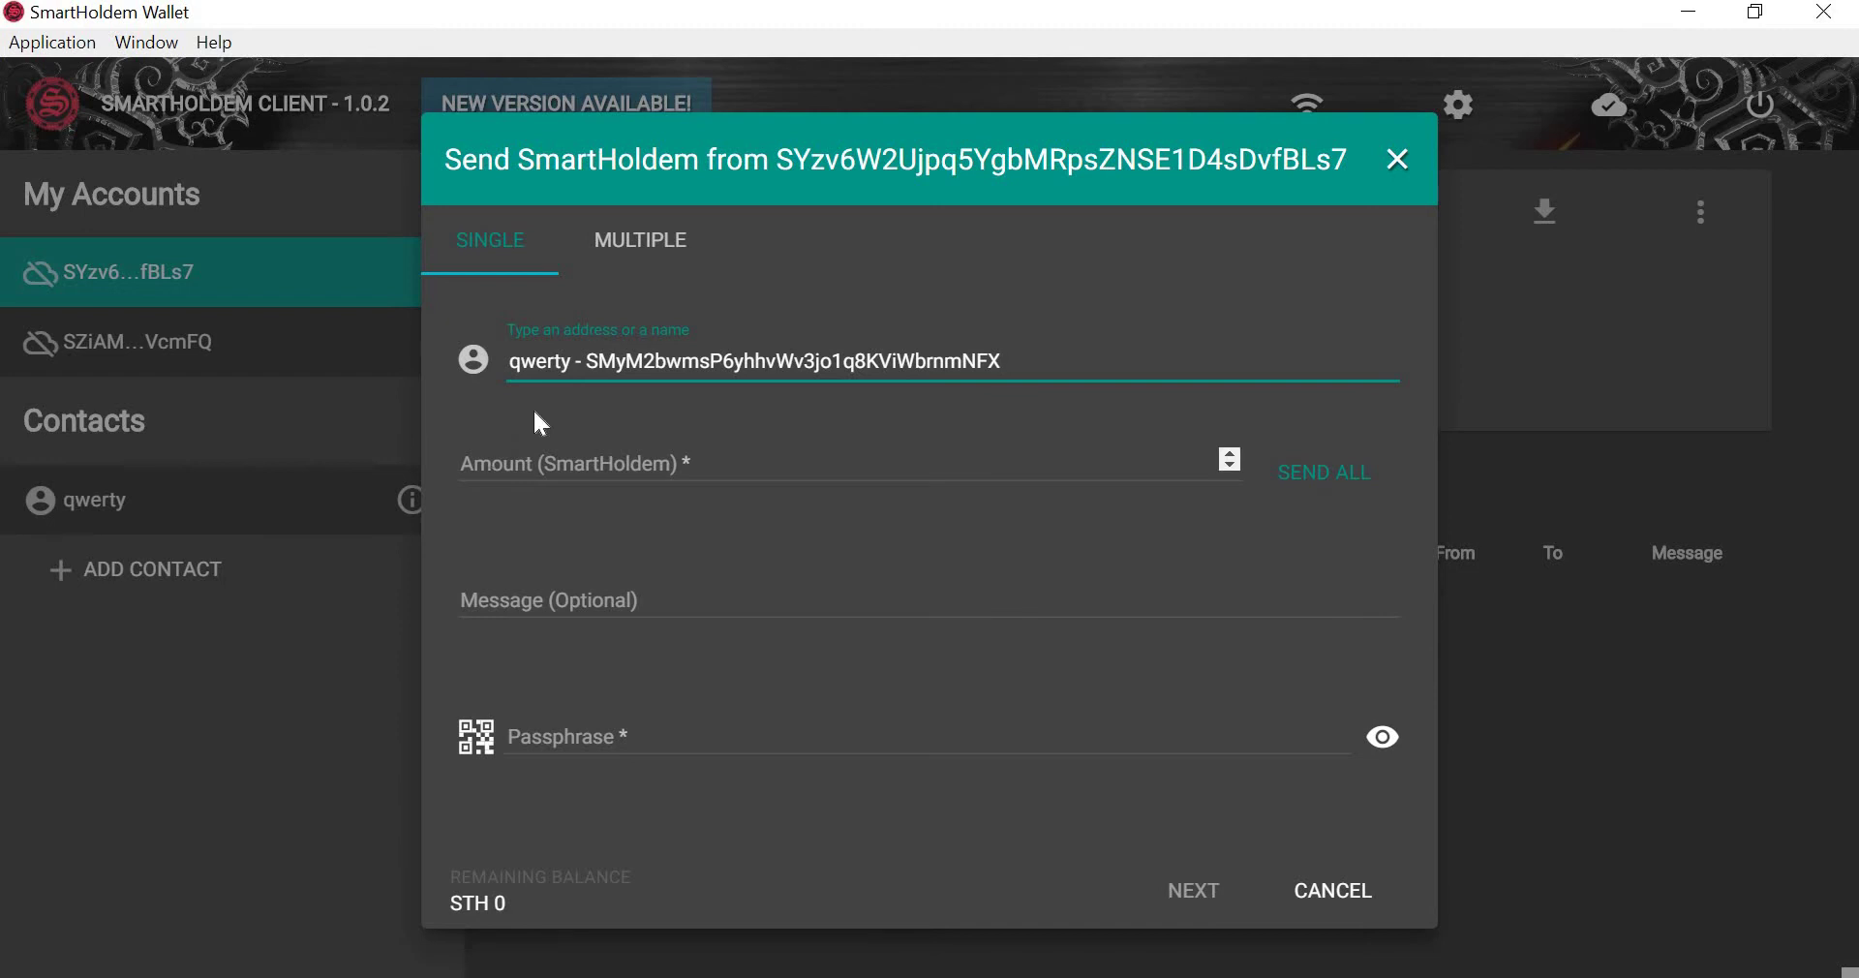
key("Return")
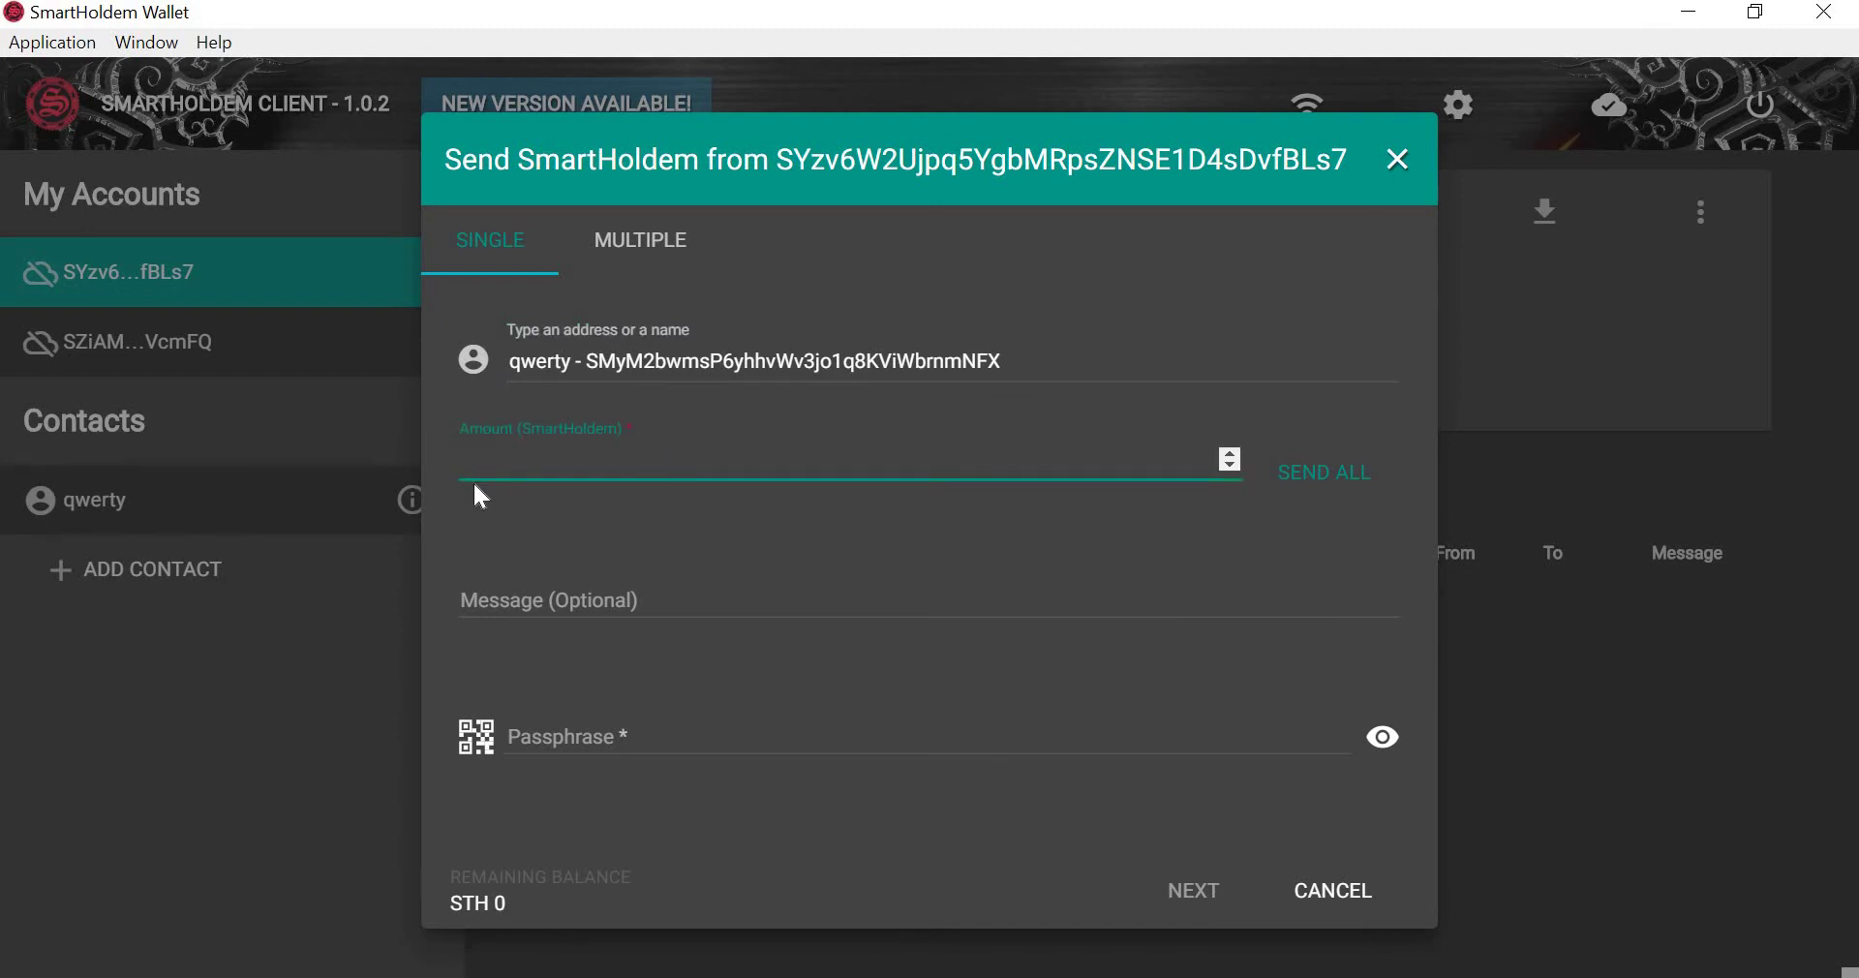
left_click(1311, 489)
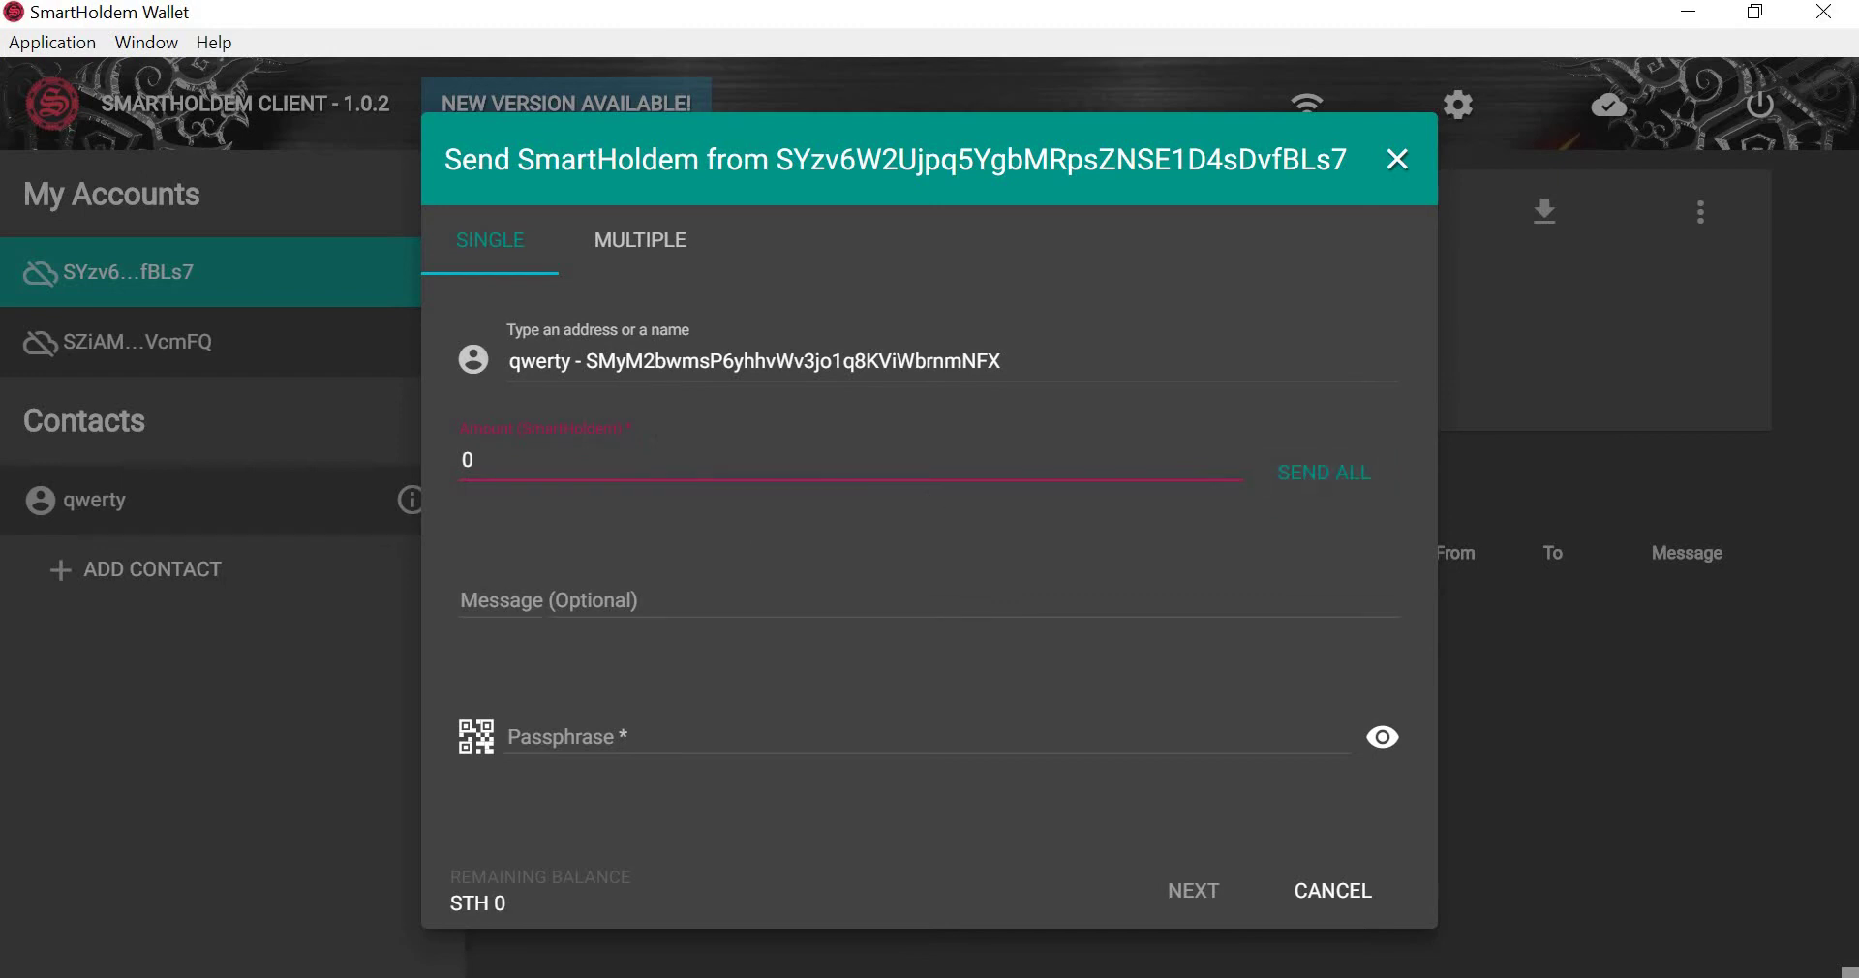
left_click(703, 586)
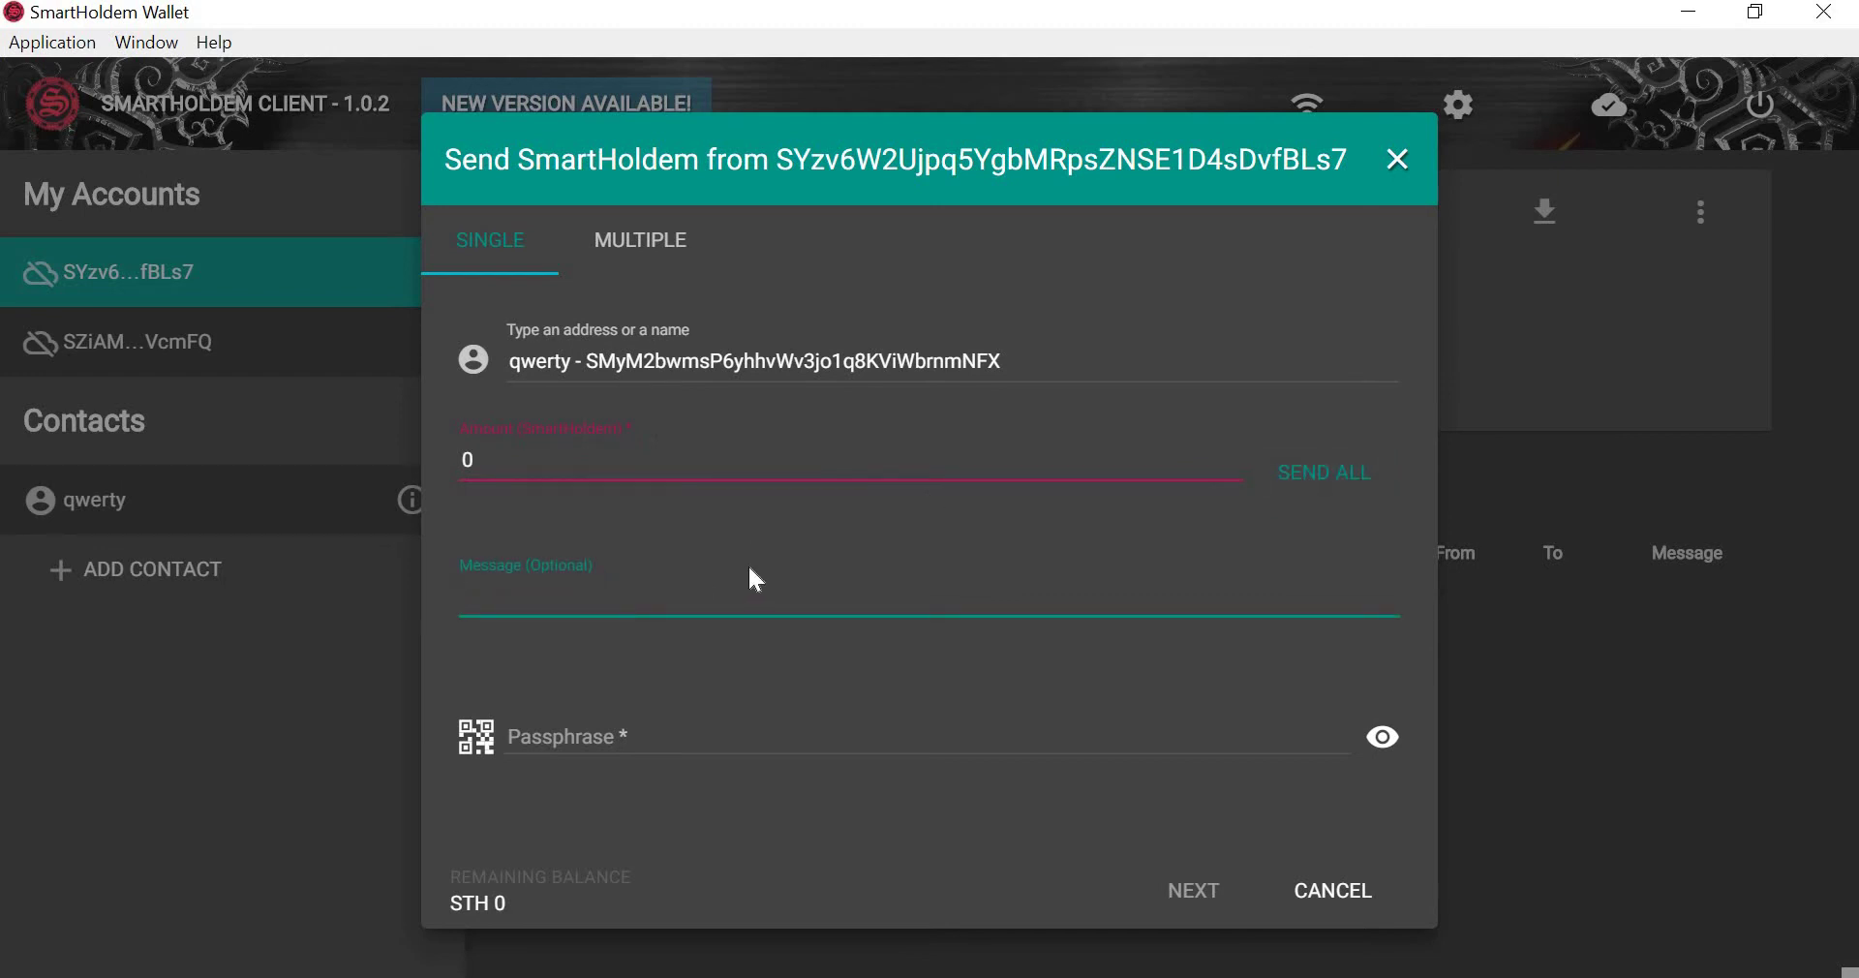
left_click(547, 738)
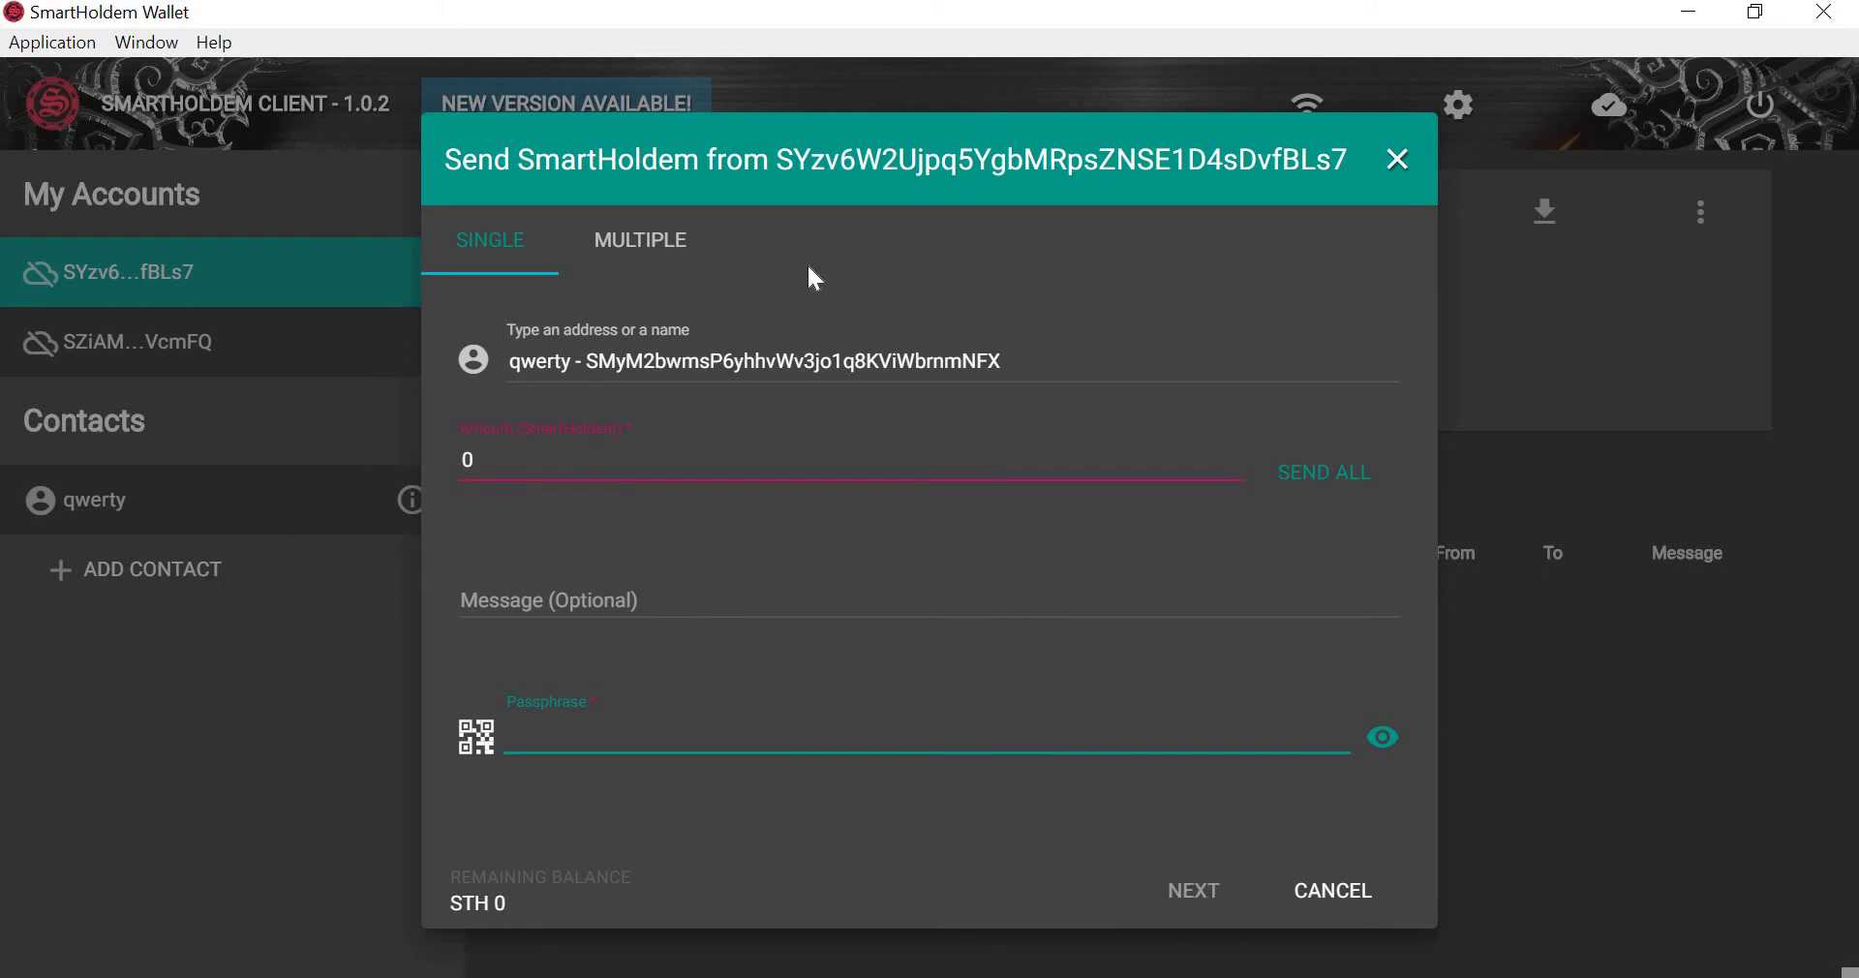
Switch to multiple-recipient CSV sending in Address,Amount,Message format, browse without attaching a file, and close it unsent.
left_click(630, 241)
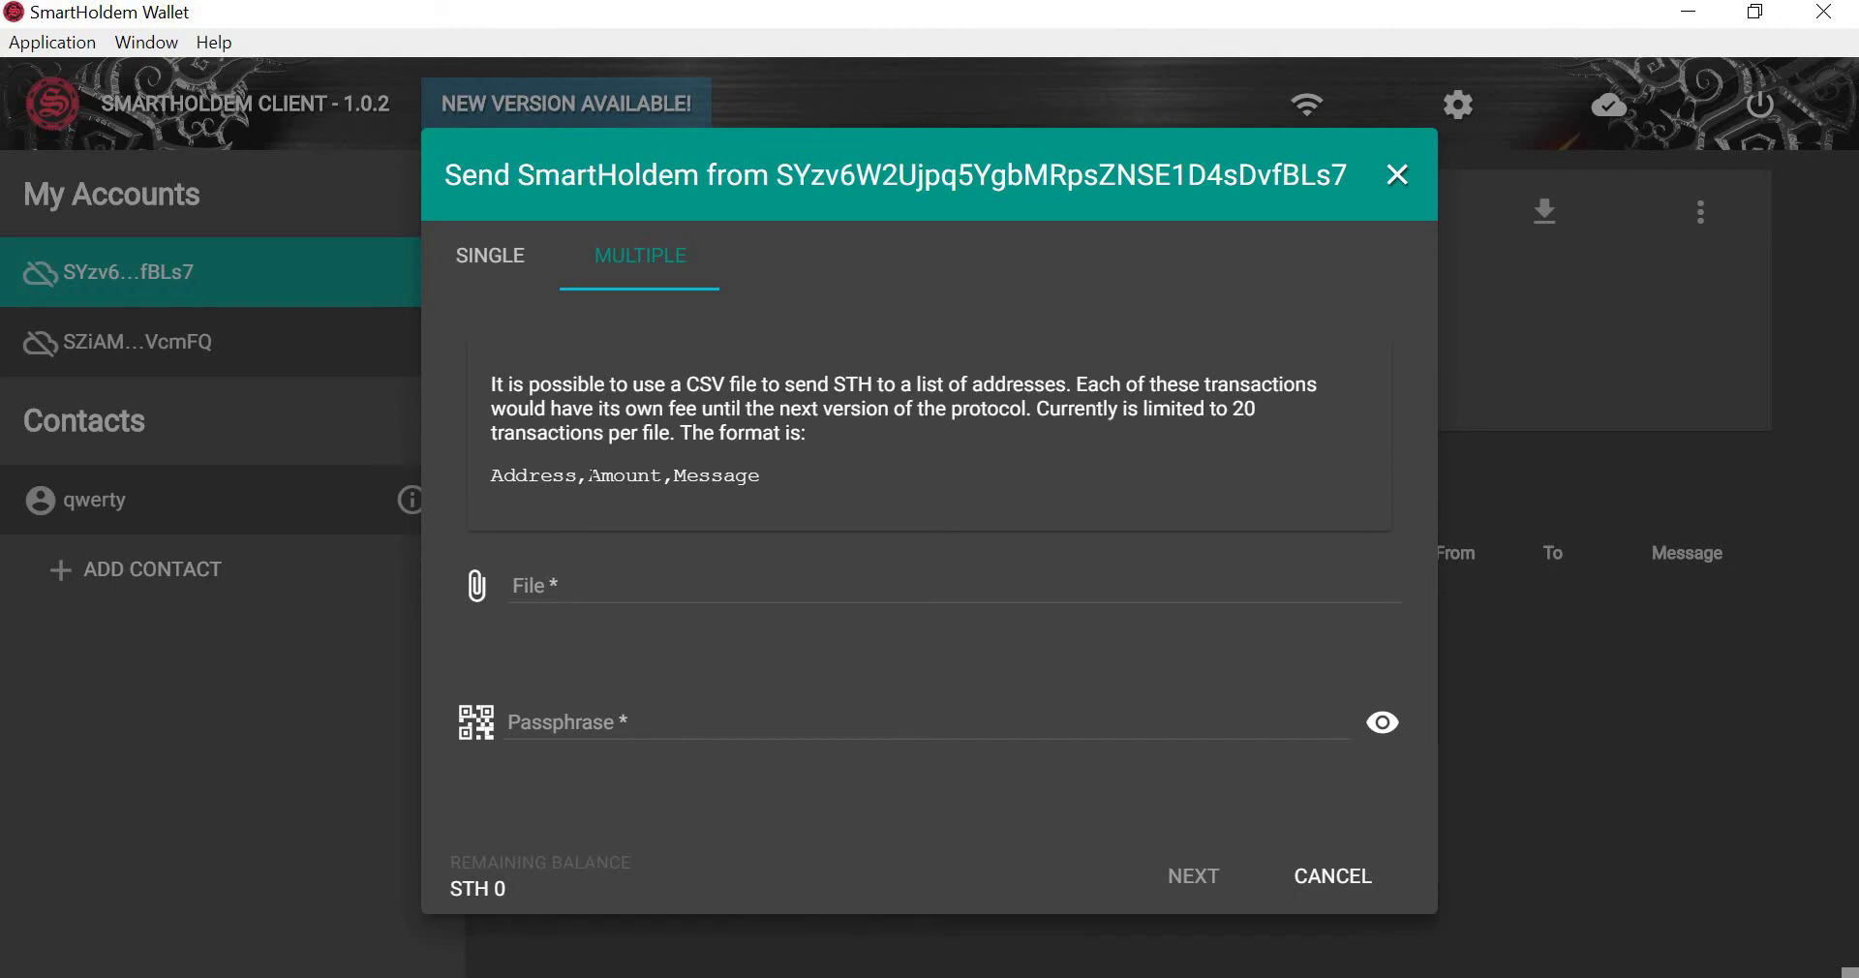
left_click_drag(688, 383, 726, 384)
left_click_drag(491, 475, 804, 502)
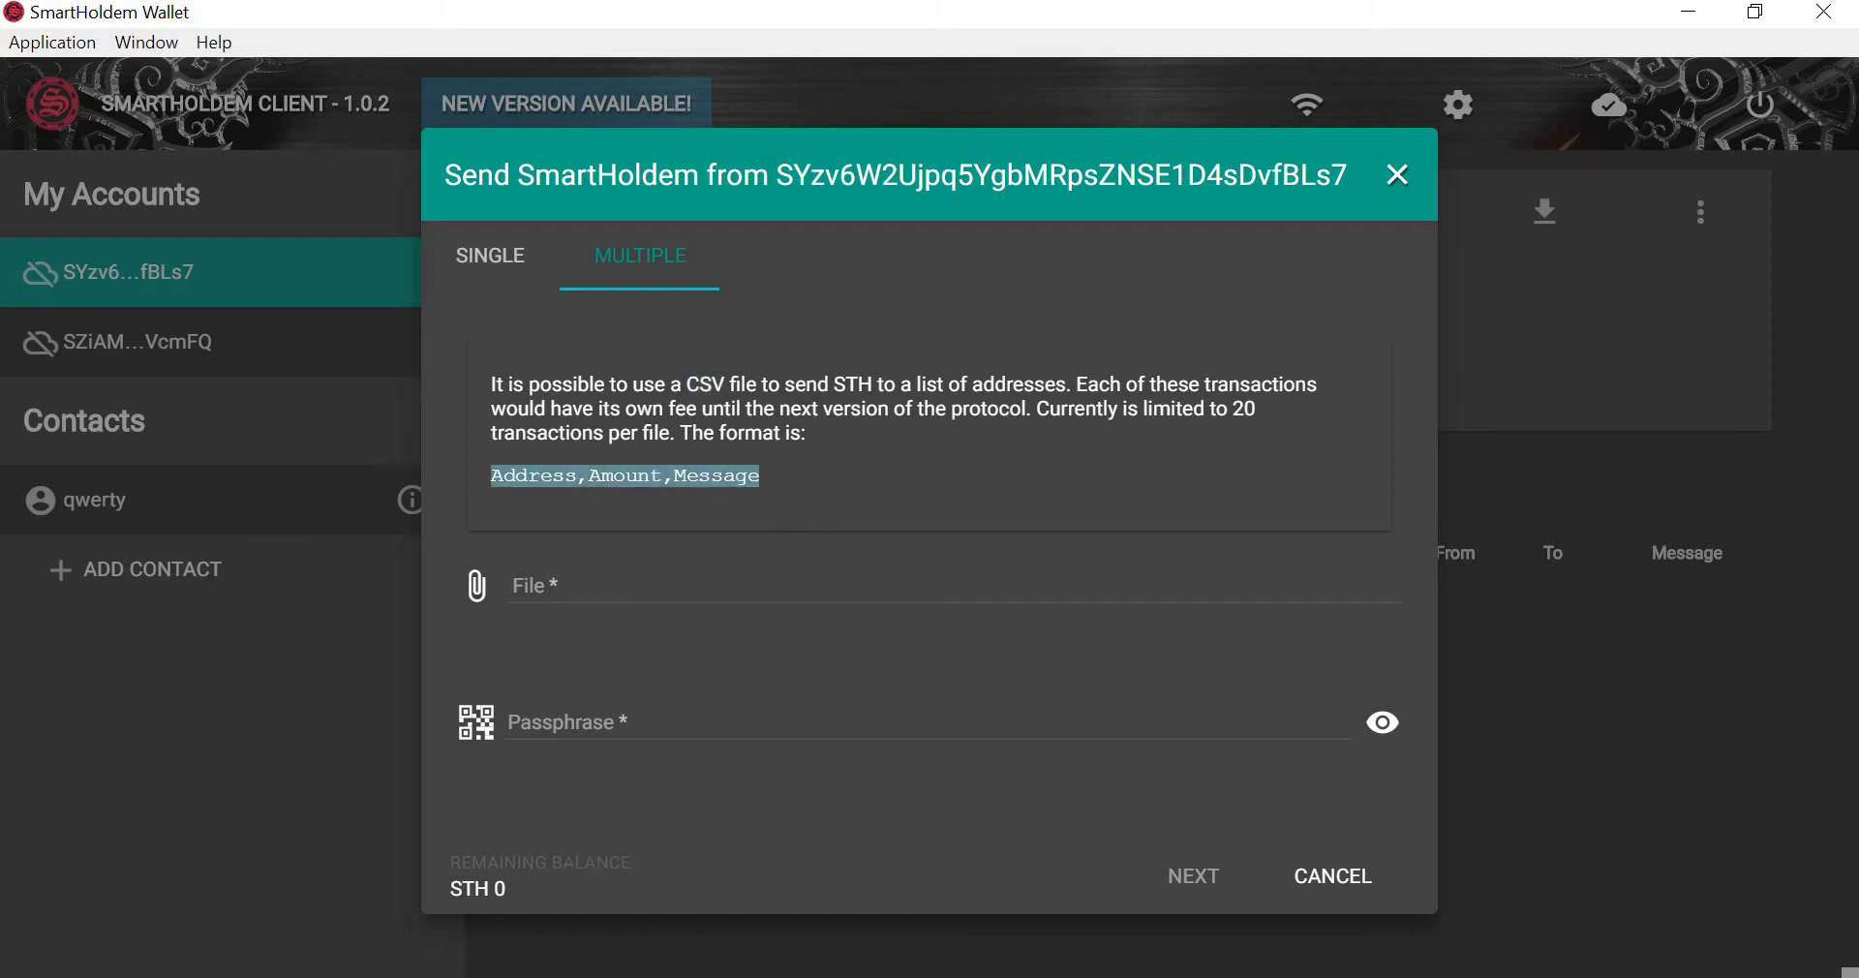
left_click(527, 586)
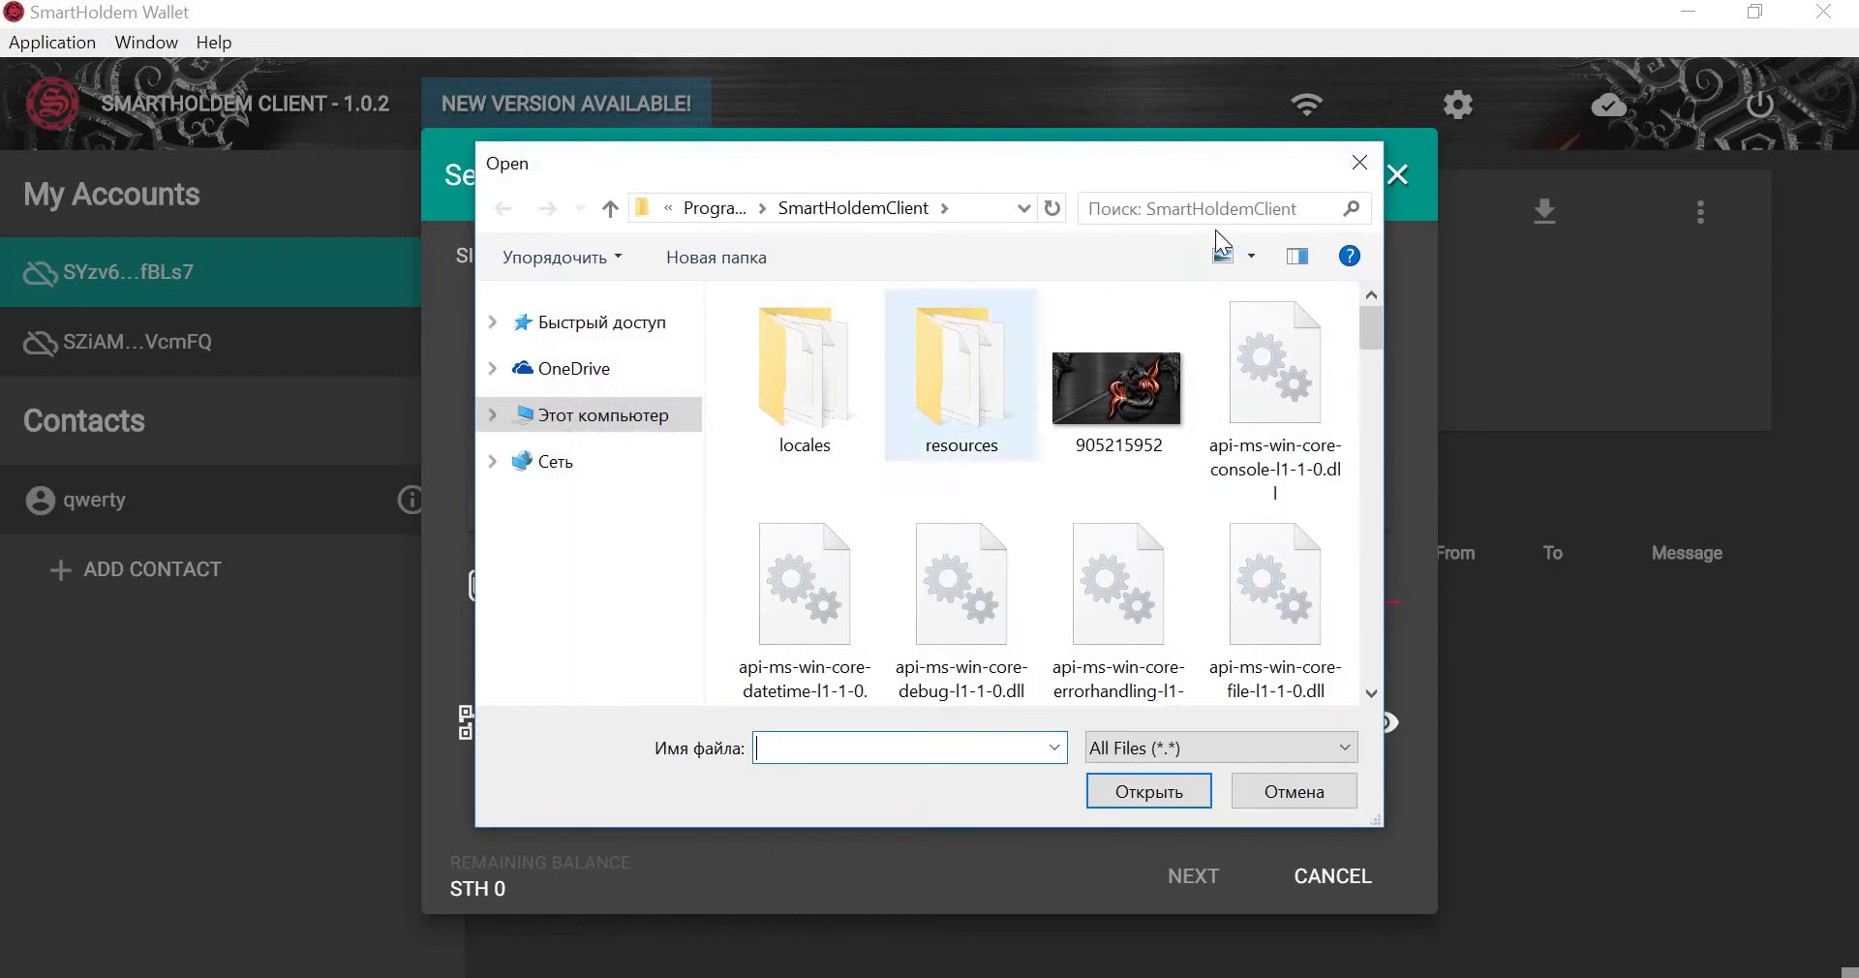
left_click(1359, 162)
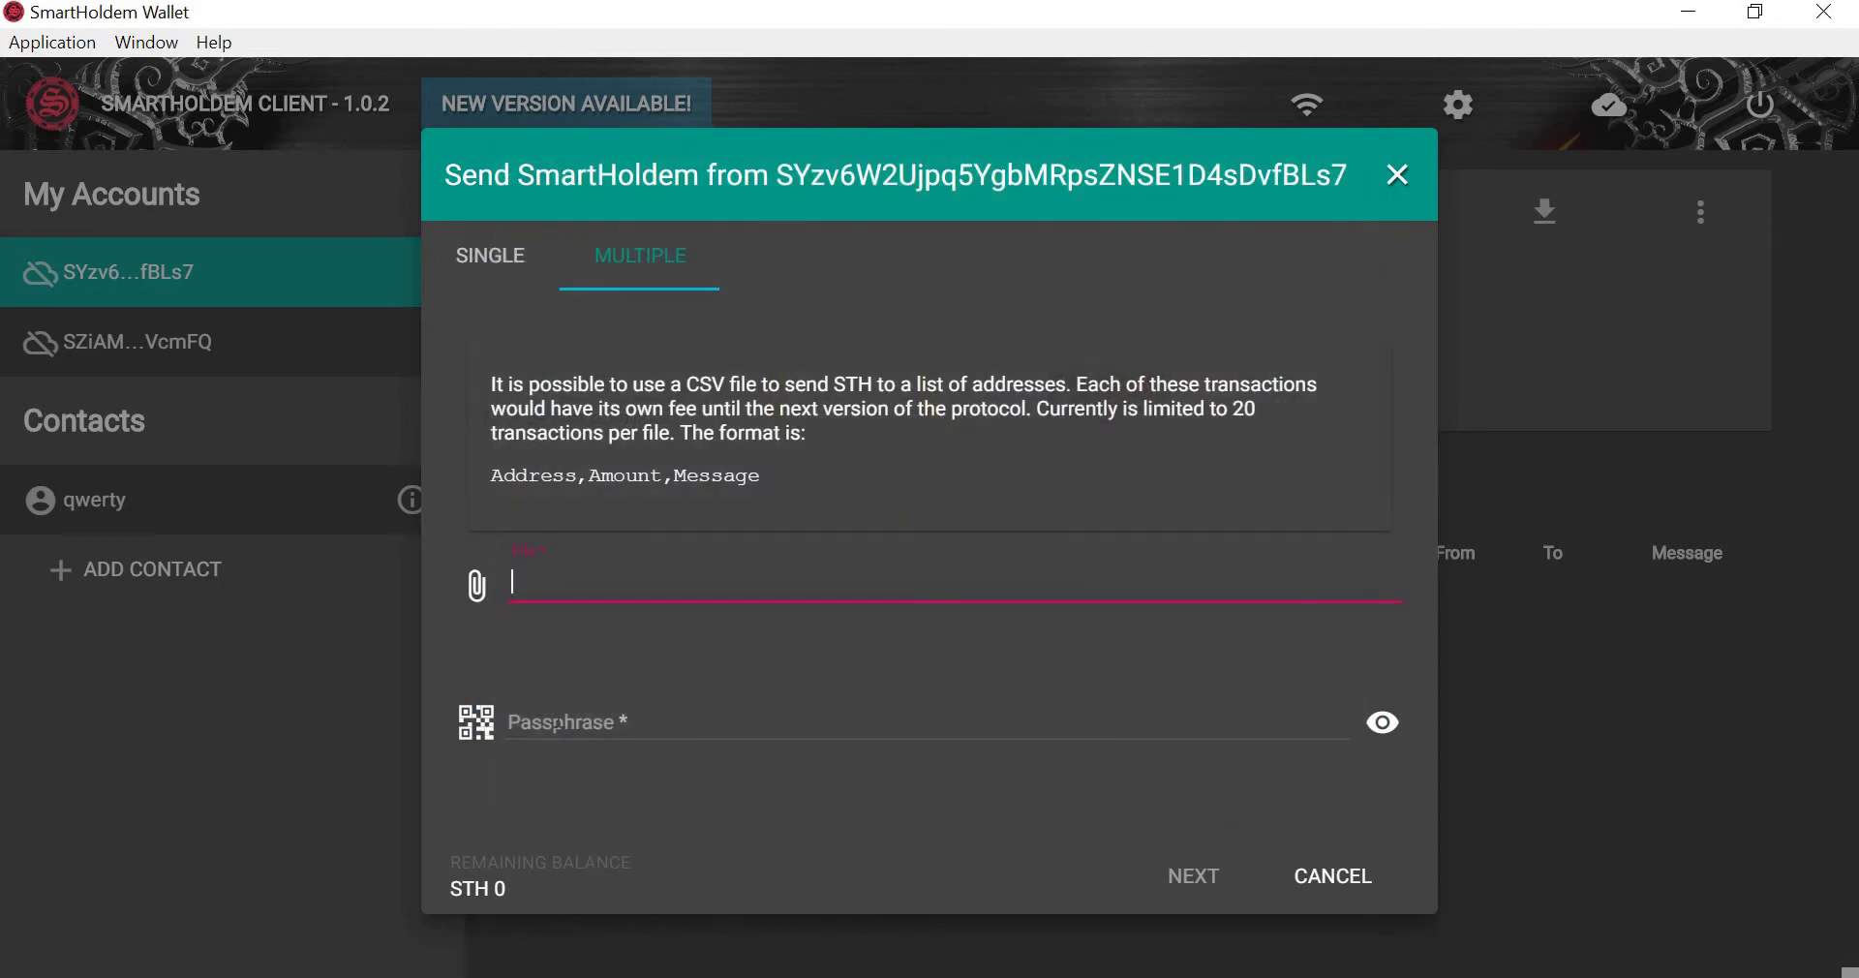
left_click(557, 725)
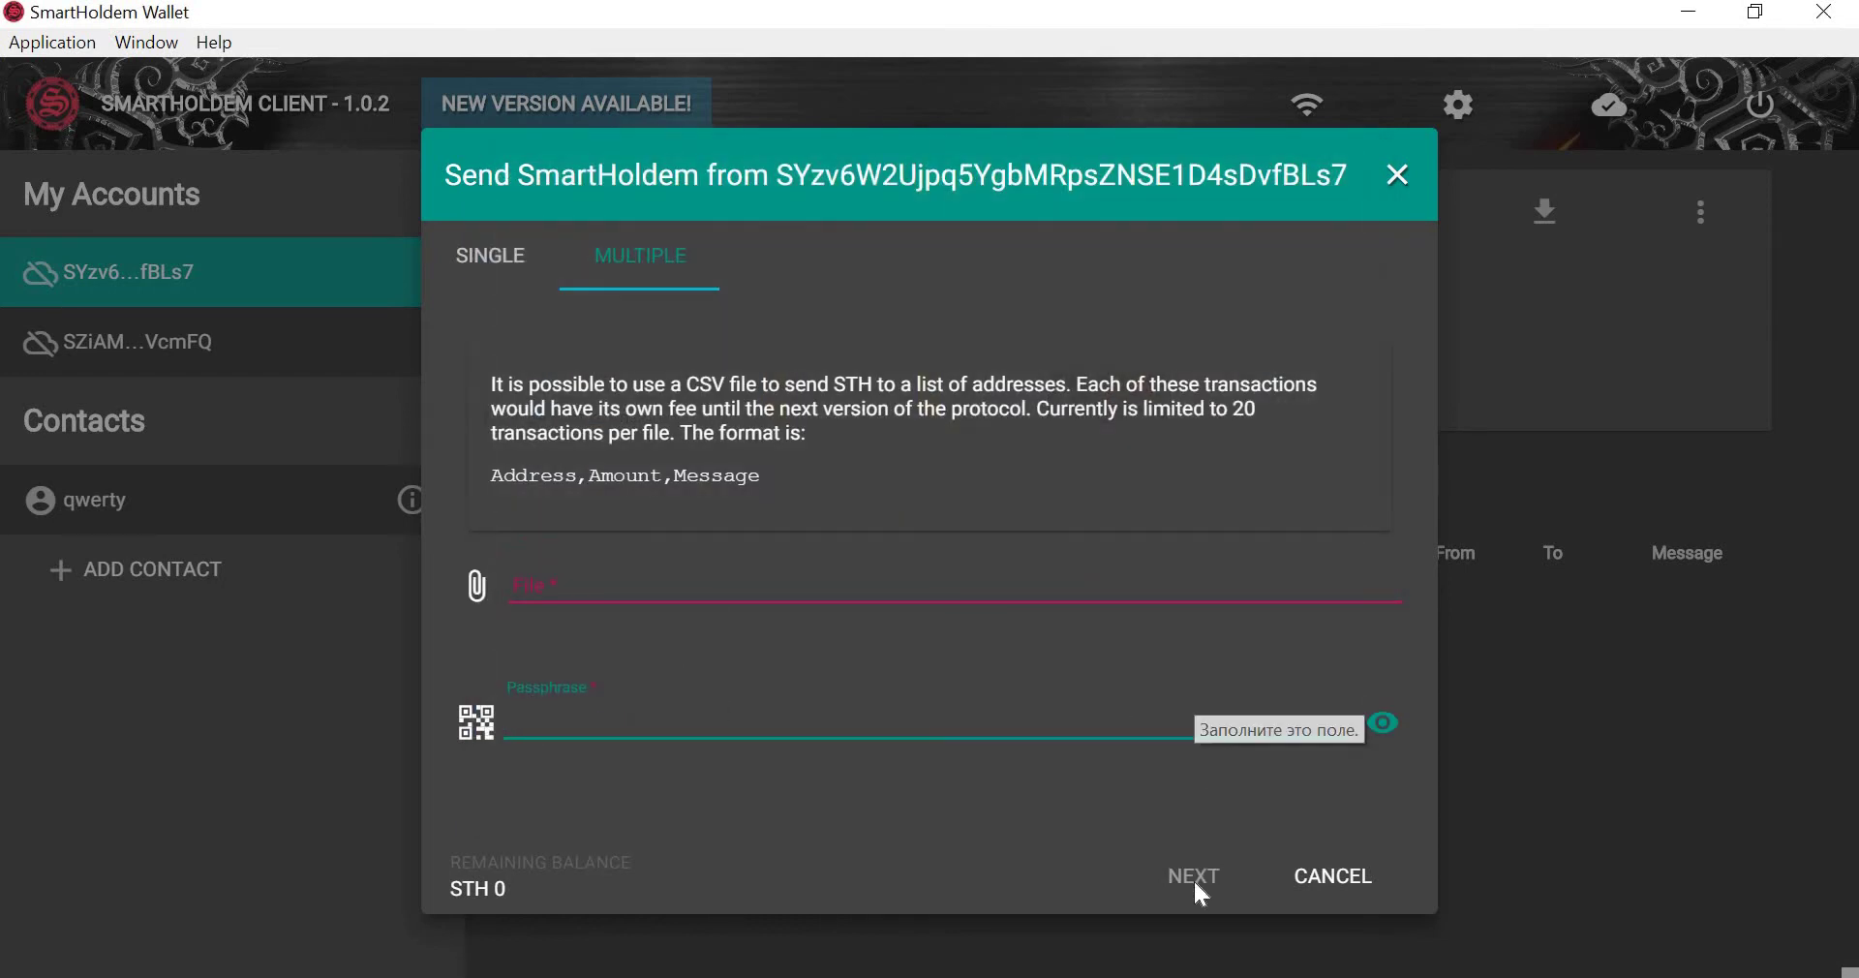
left_click(1397, 177)
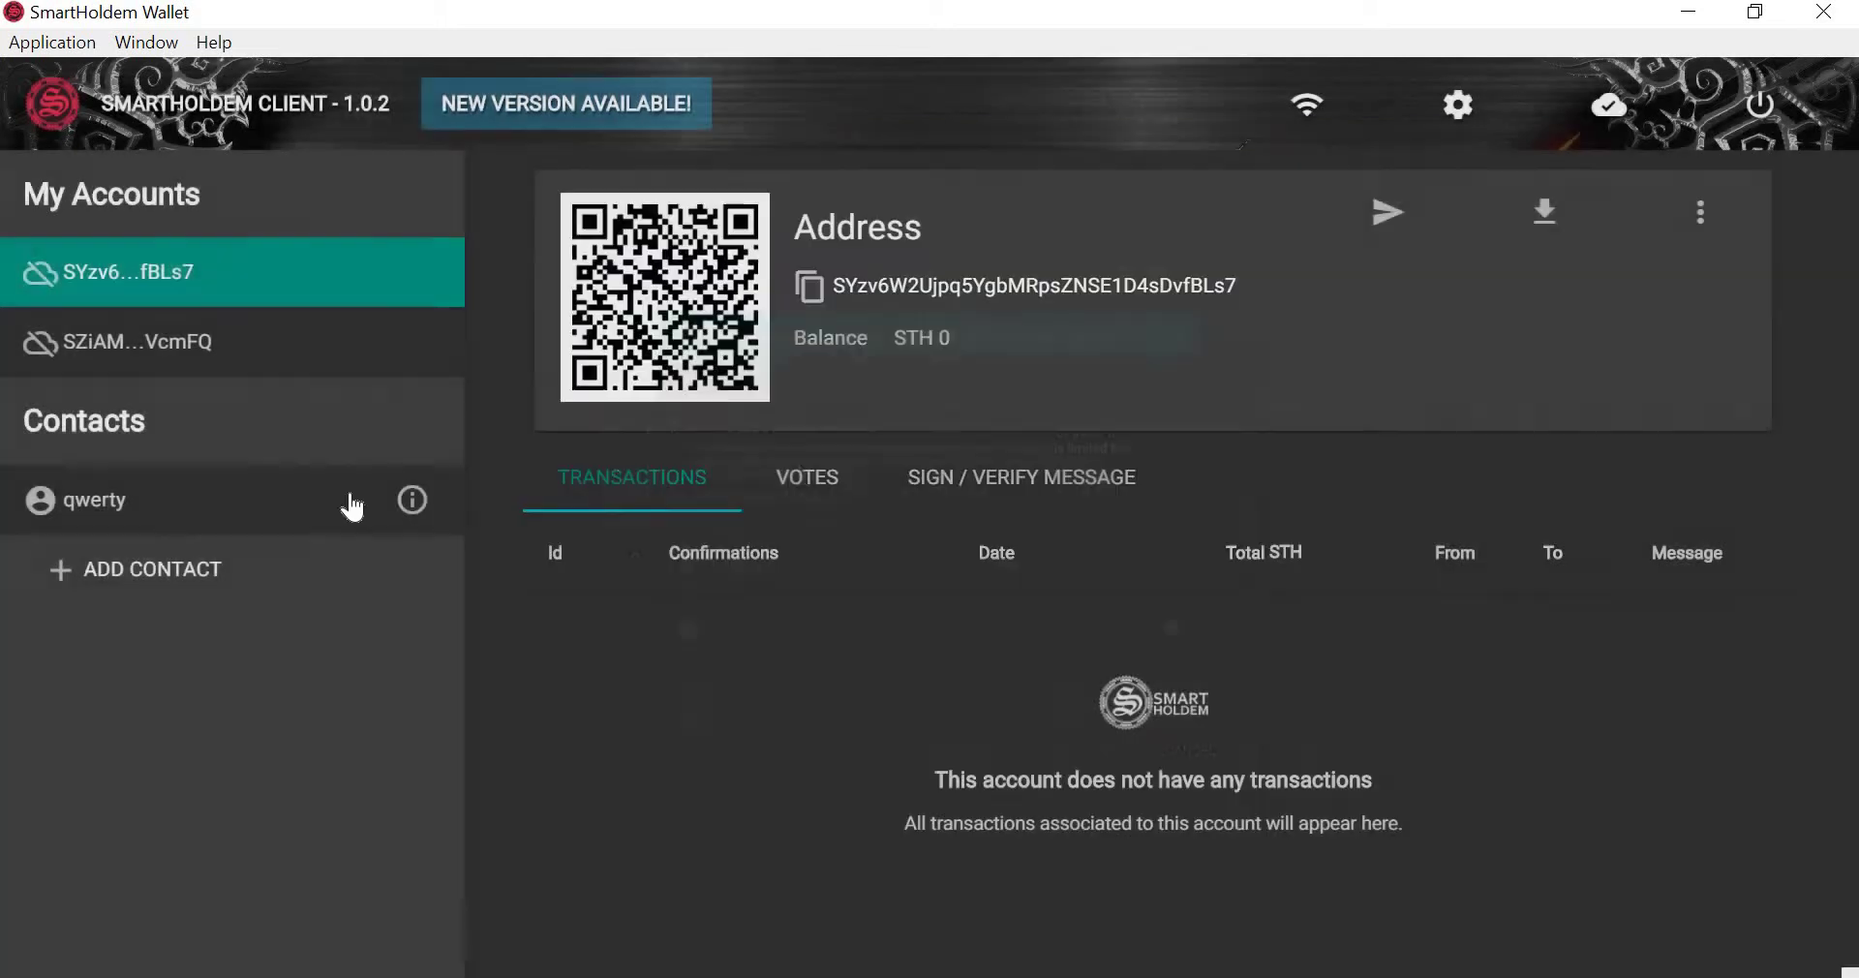
Export the first account's transactions from 3/4/2018 to 4/19/2018, dismiss the 0-transaction result, and show account actions.
left_click(1541, 225)
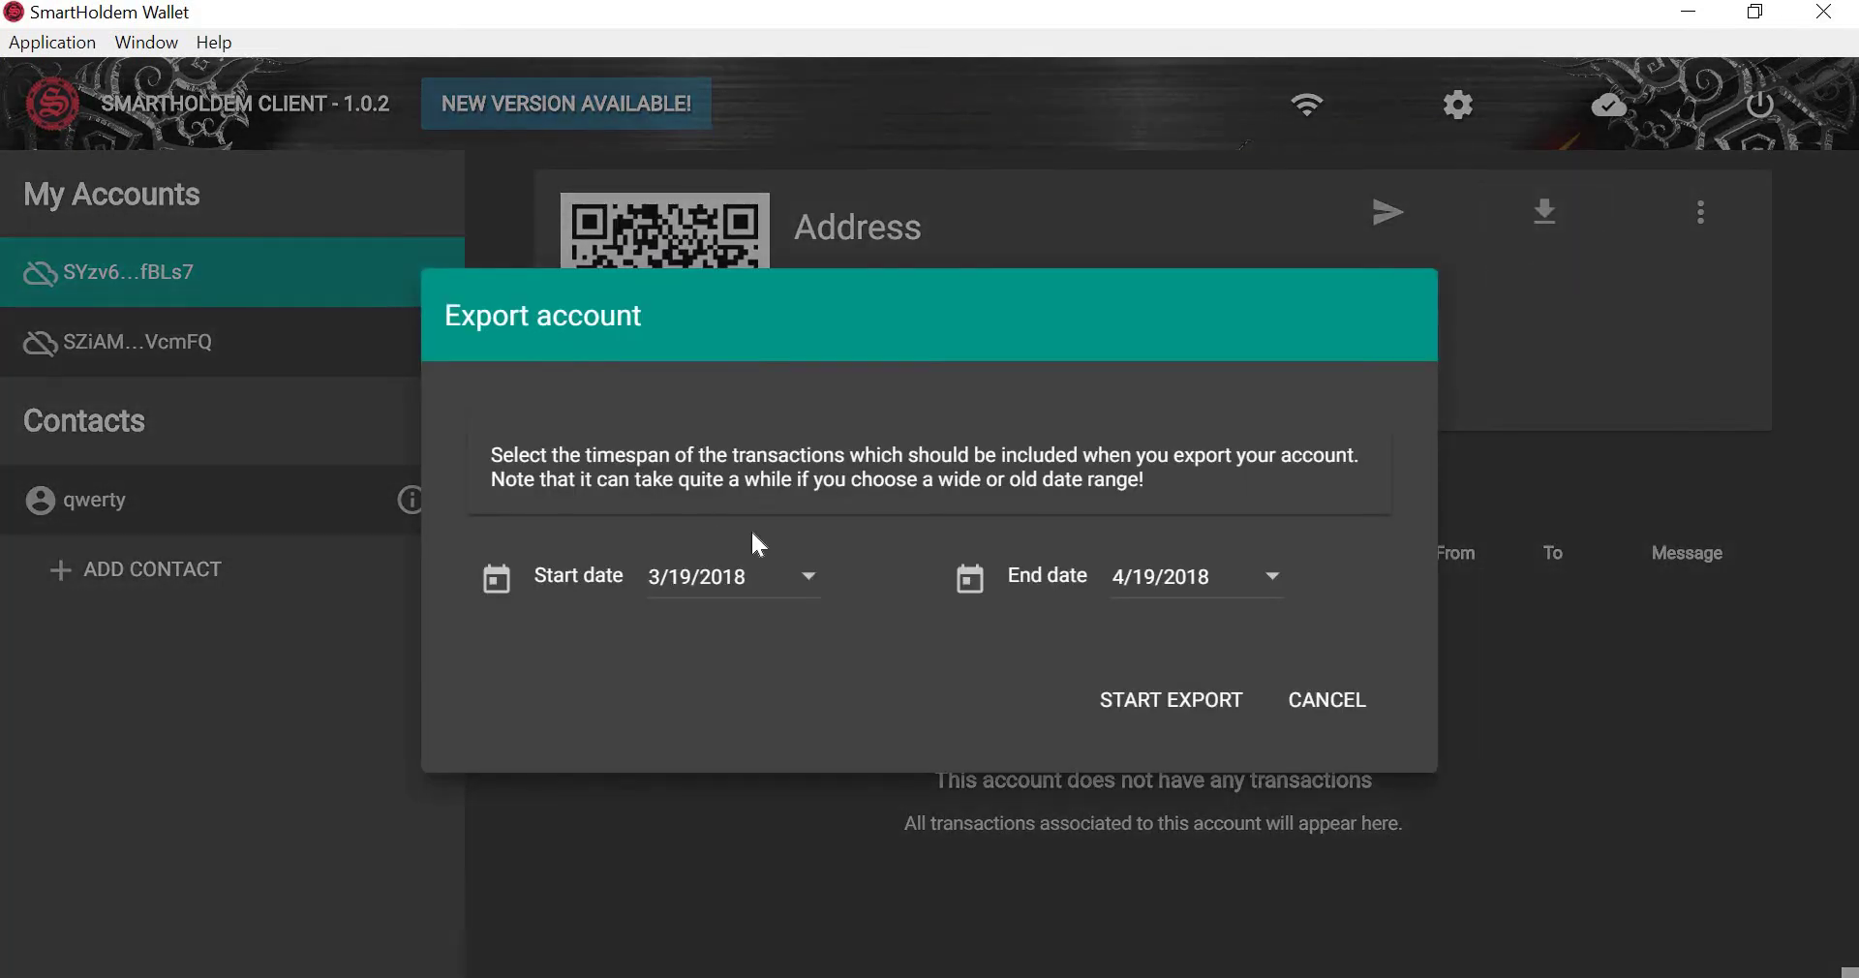
left_click(804, 581)
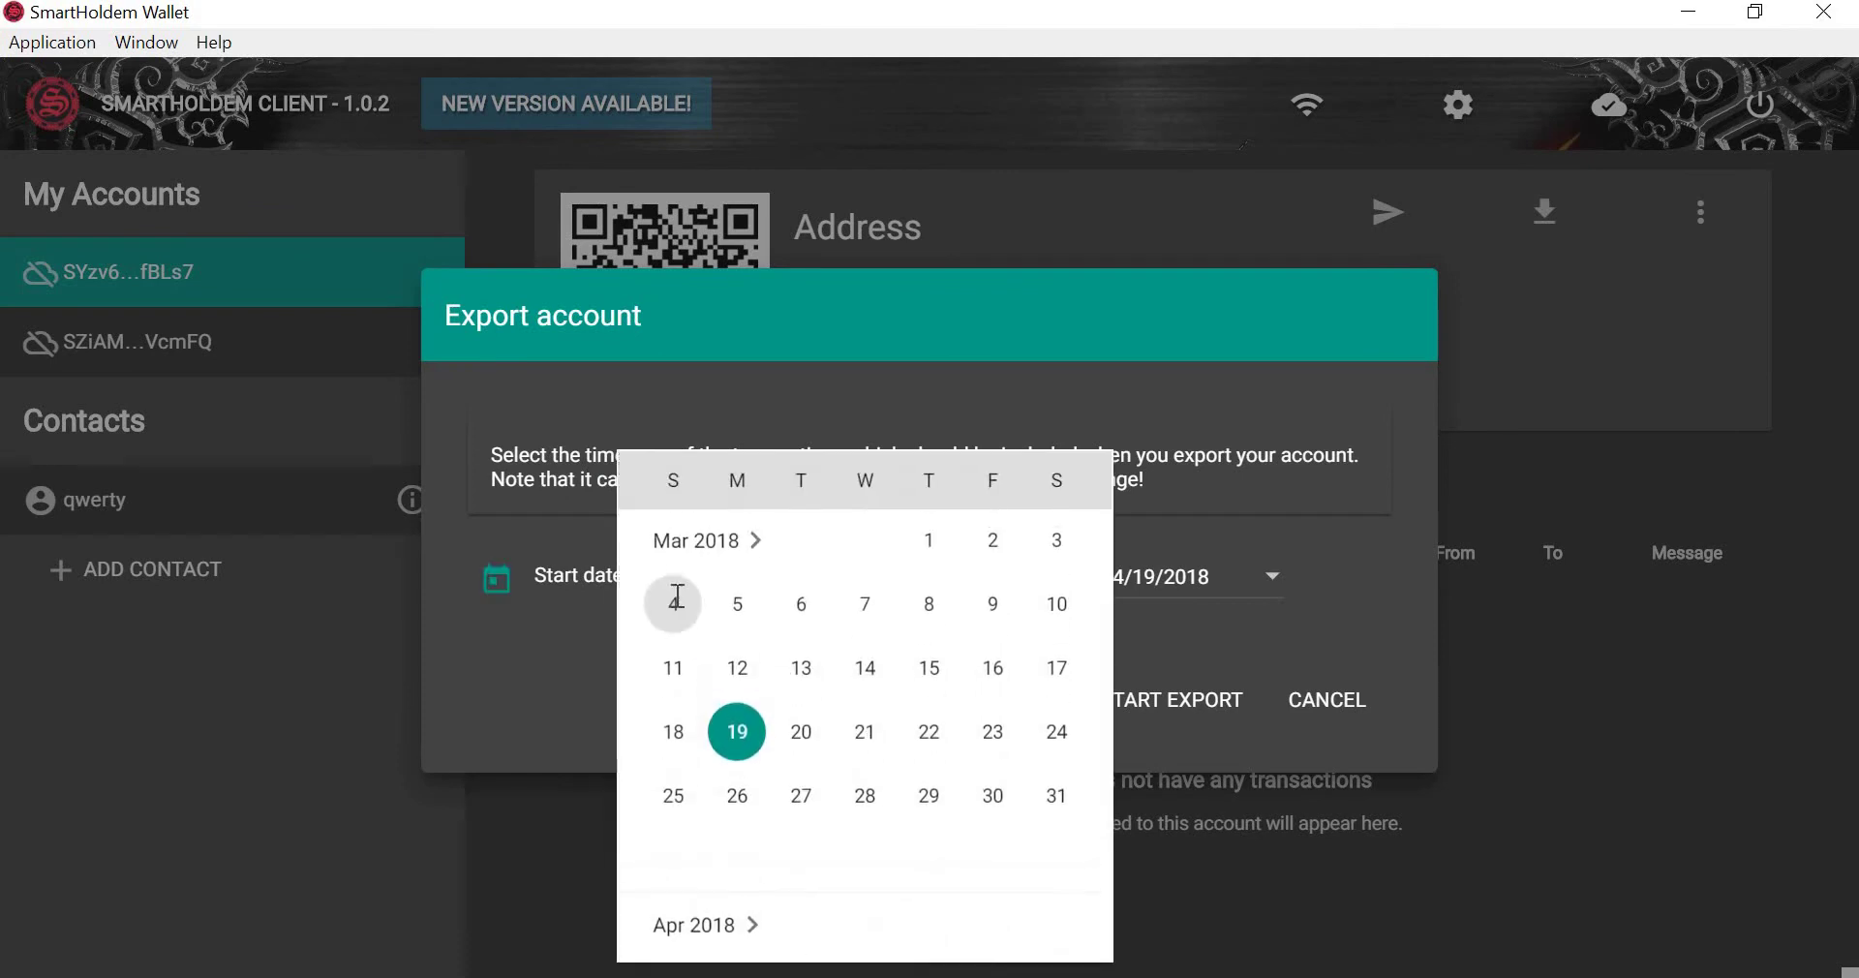
left_click(675, 601)
left_click(1269, 579)
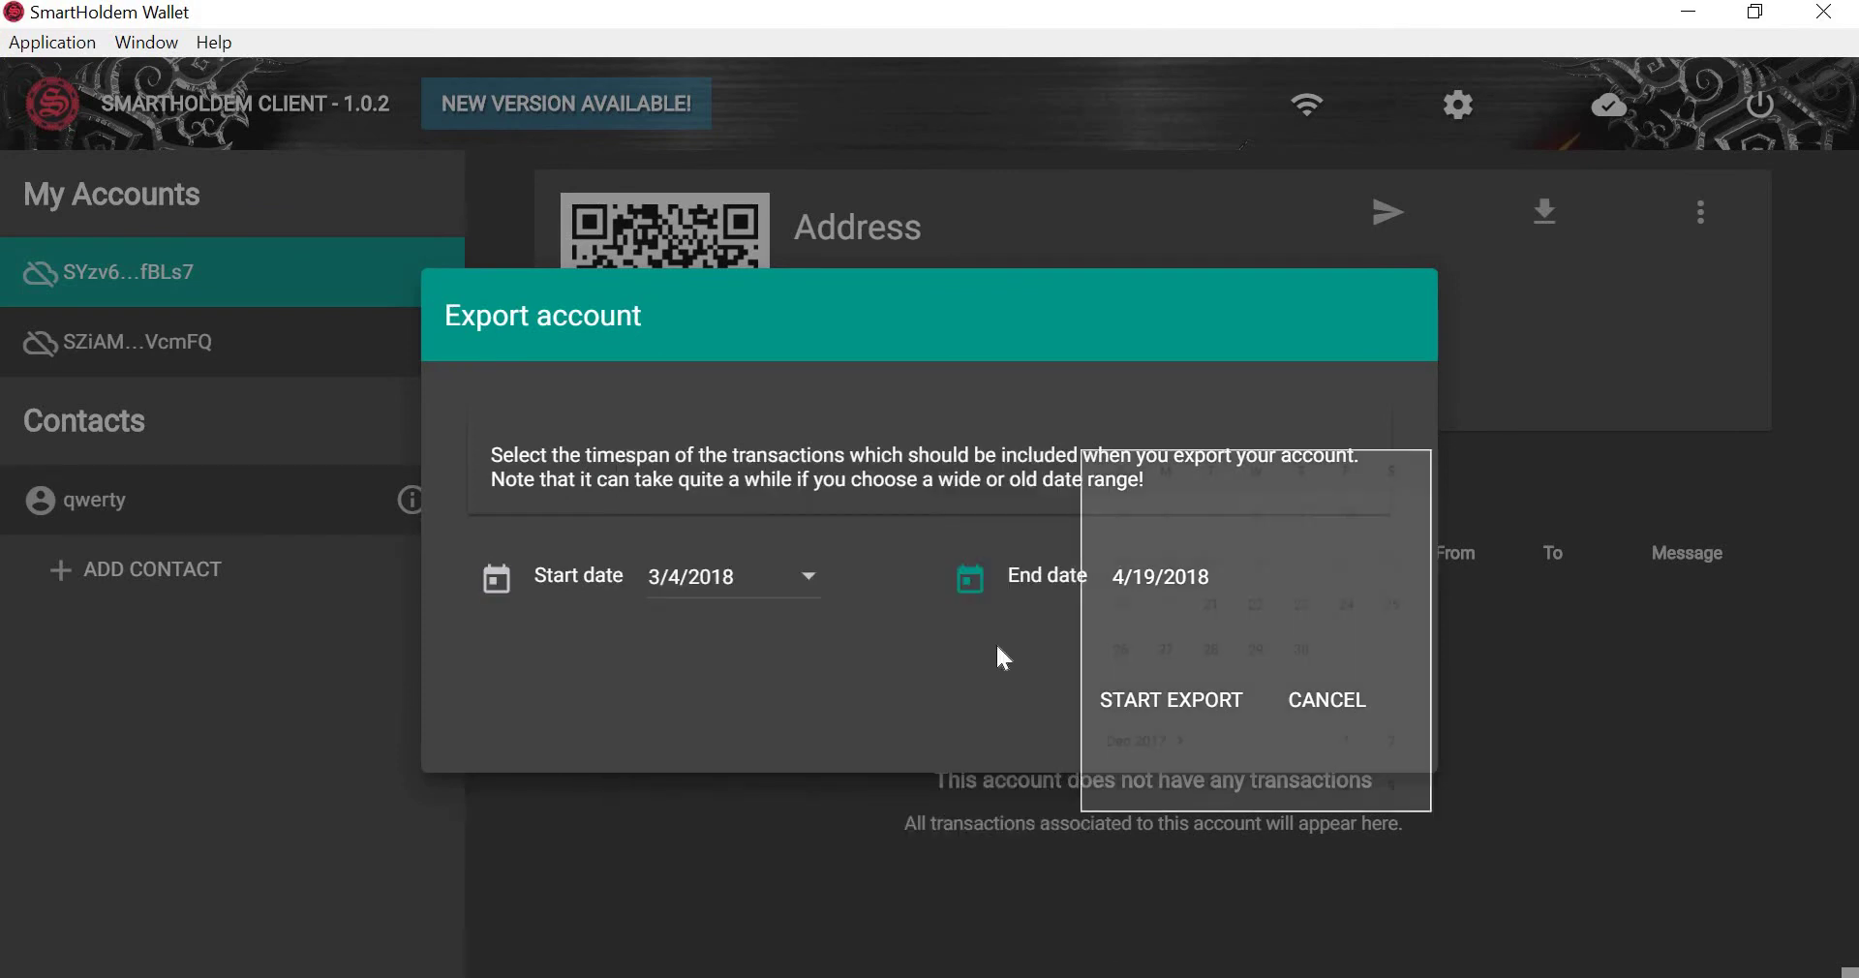
left_click(1389, 738)
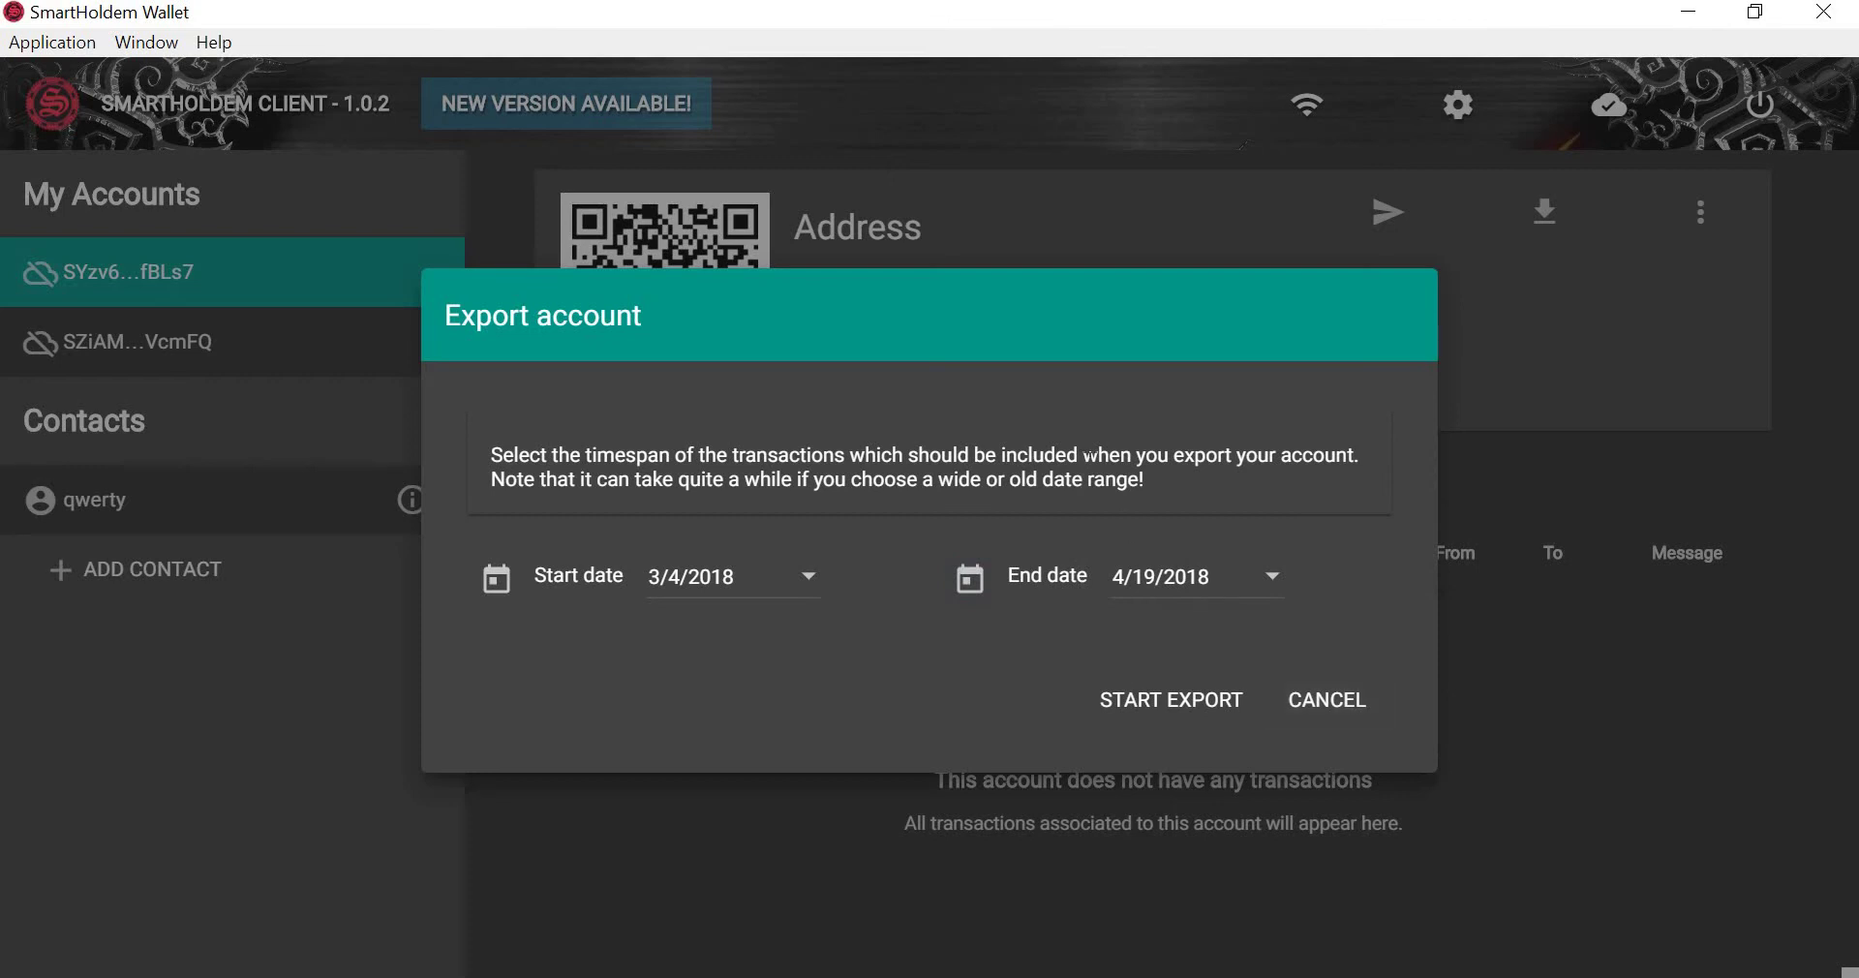
left_click(1177, 721)
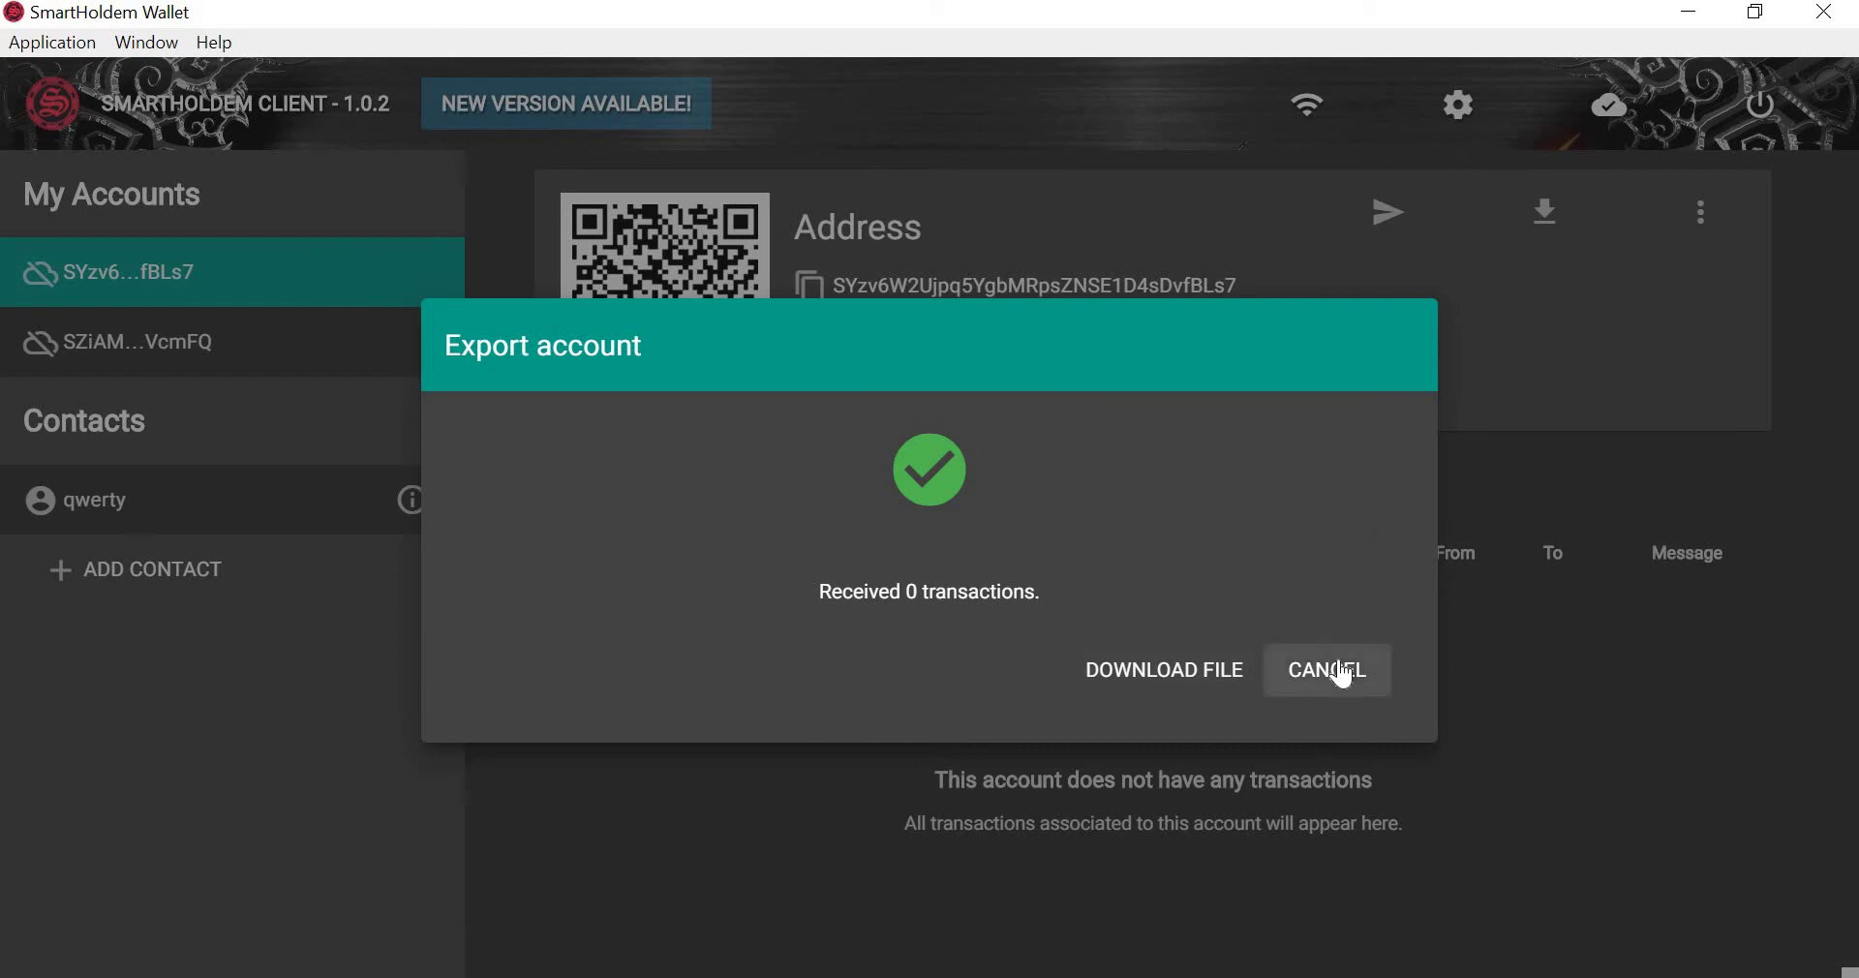
left_click(1332, 670)
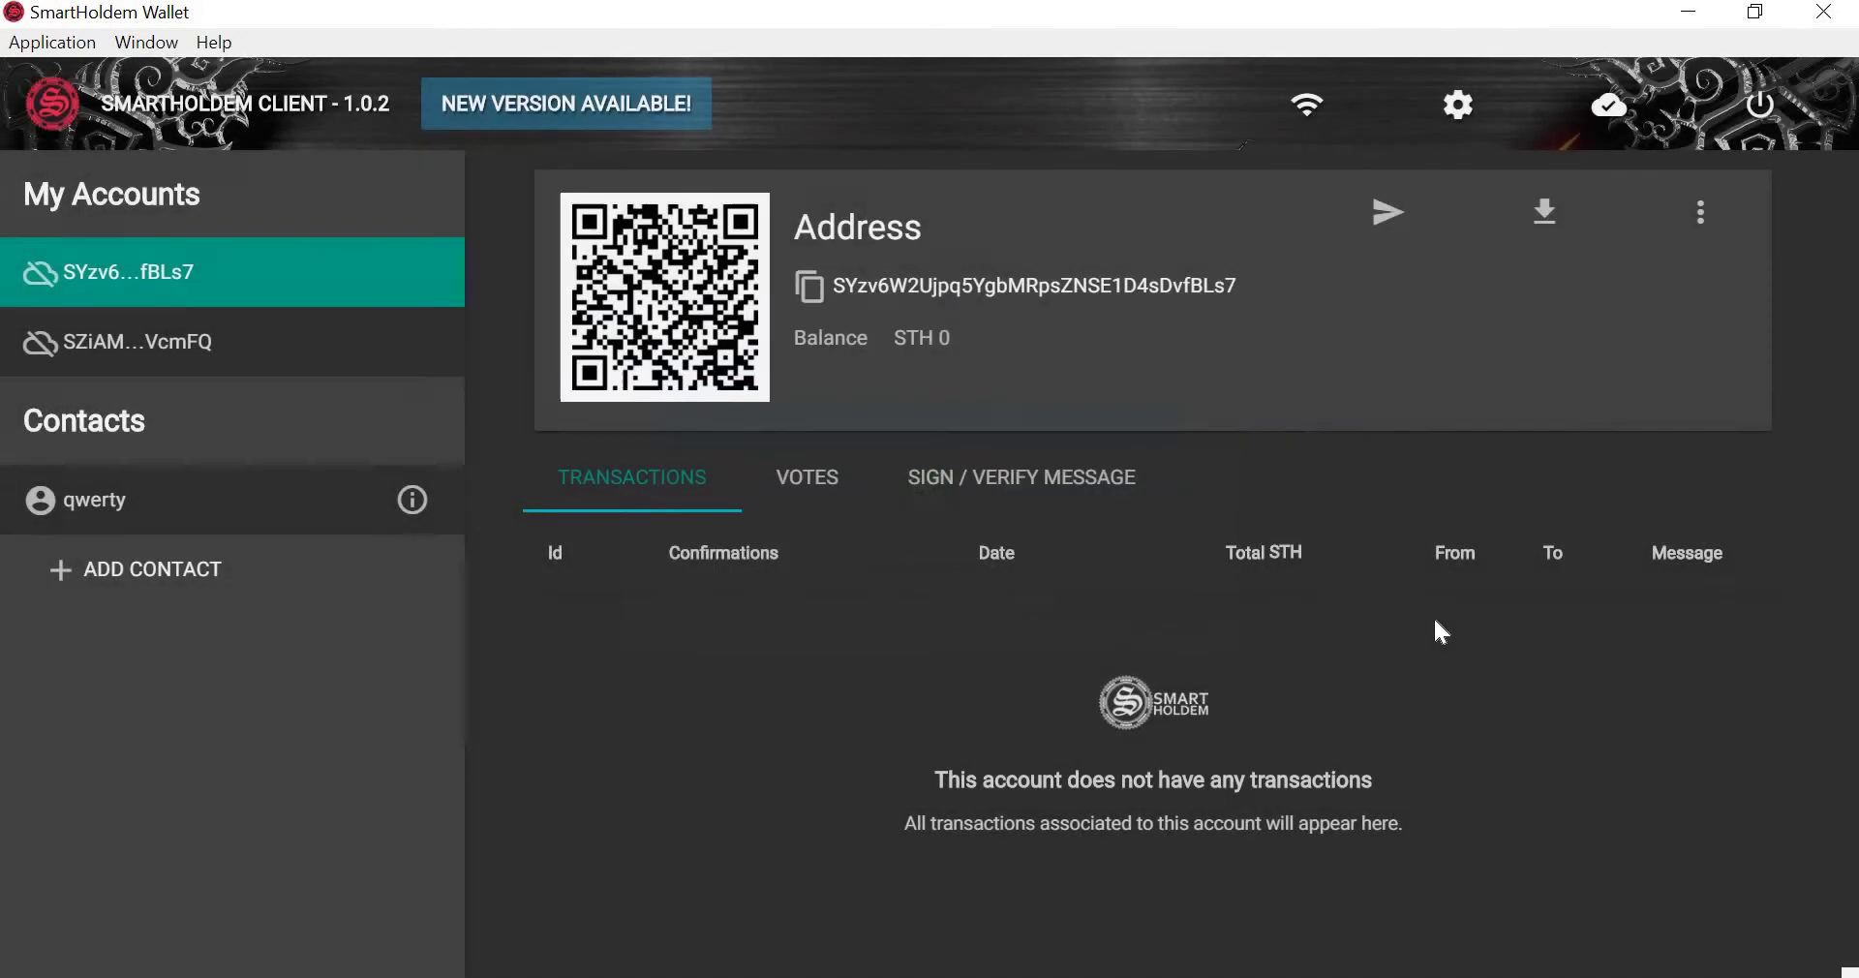
left_click(1708, 207)
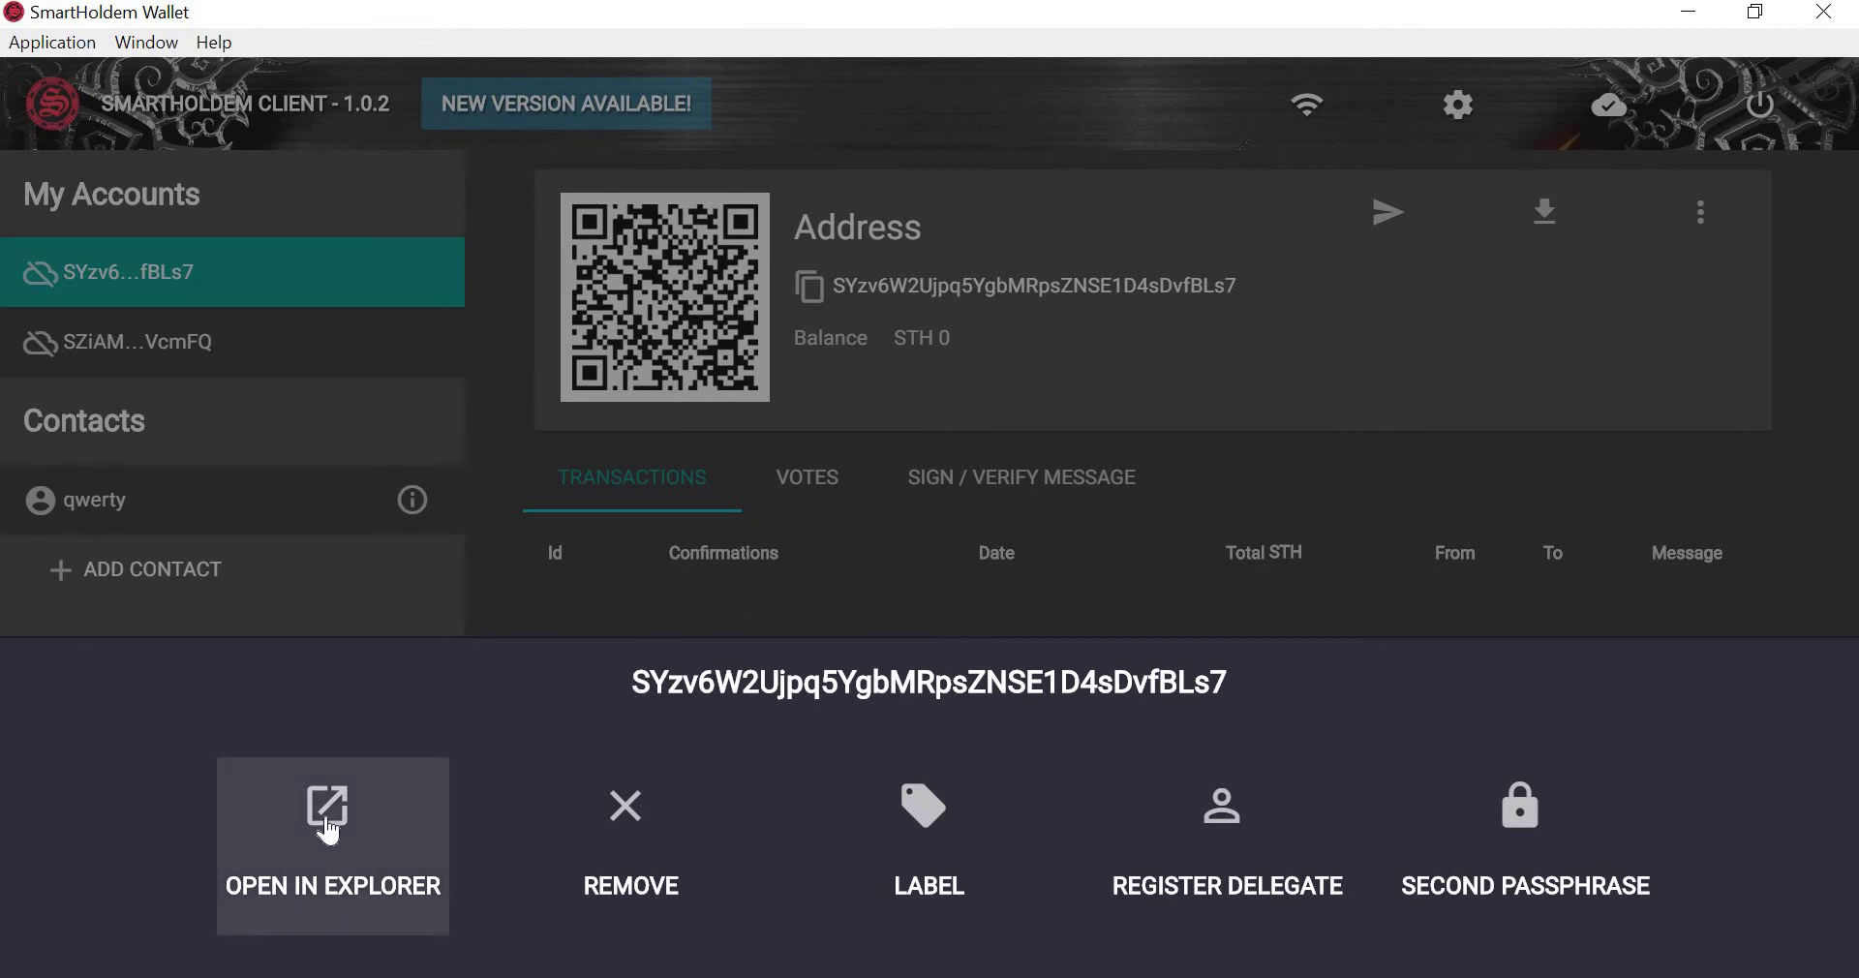
Cancel removing the first account and set its label to 12345.
left_click(619, 828)
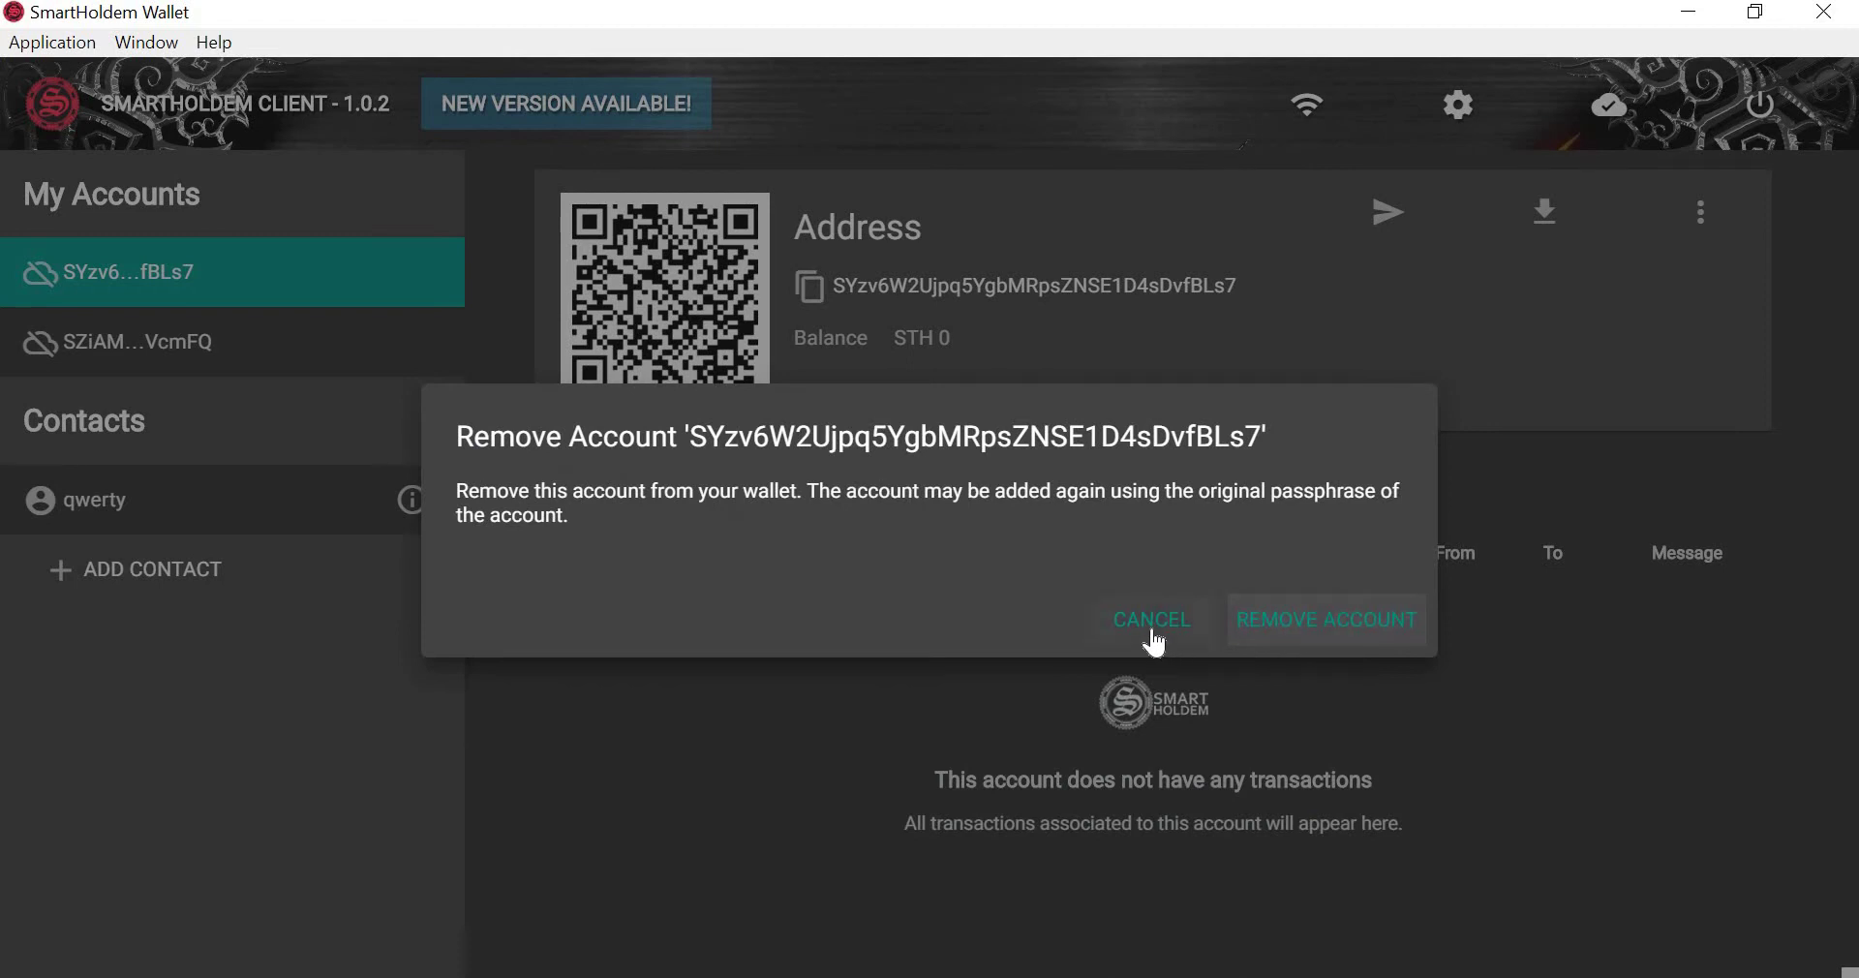
left_click(1155, 634)
left_click(1702, 219)
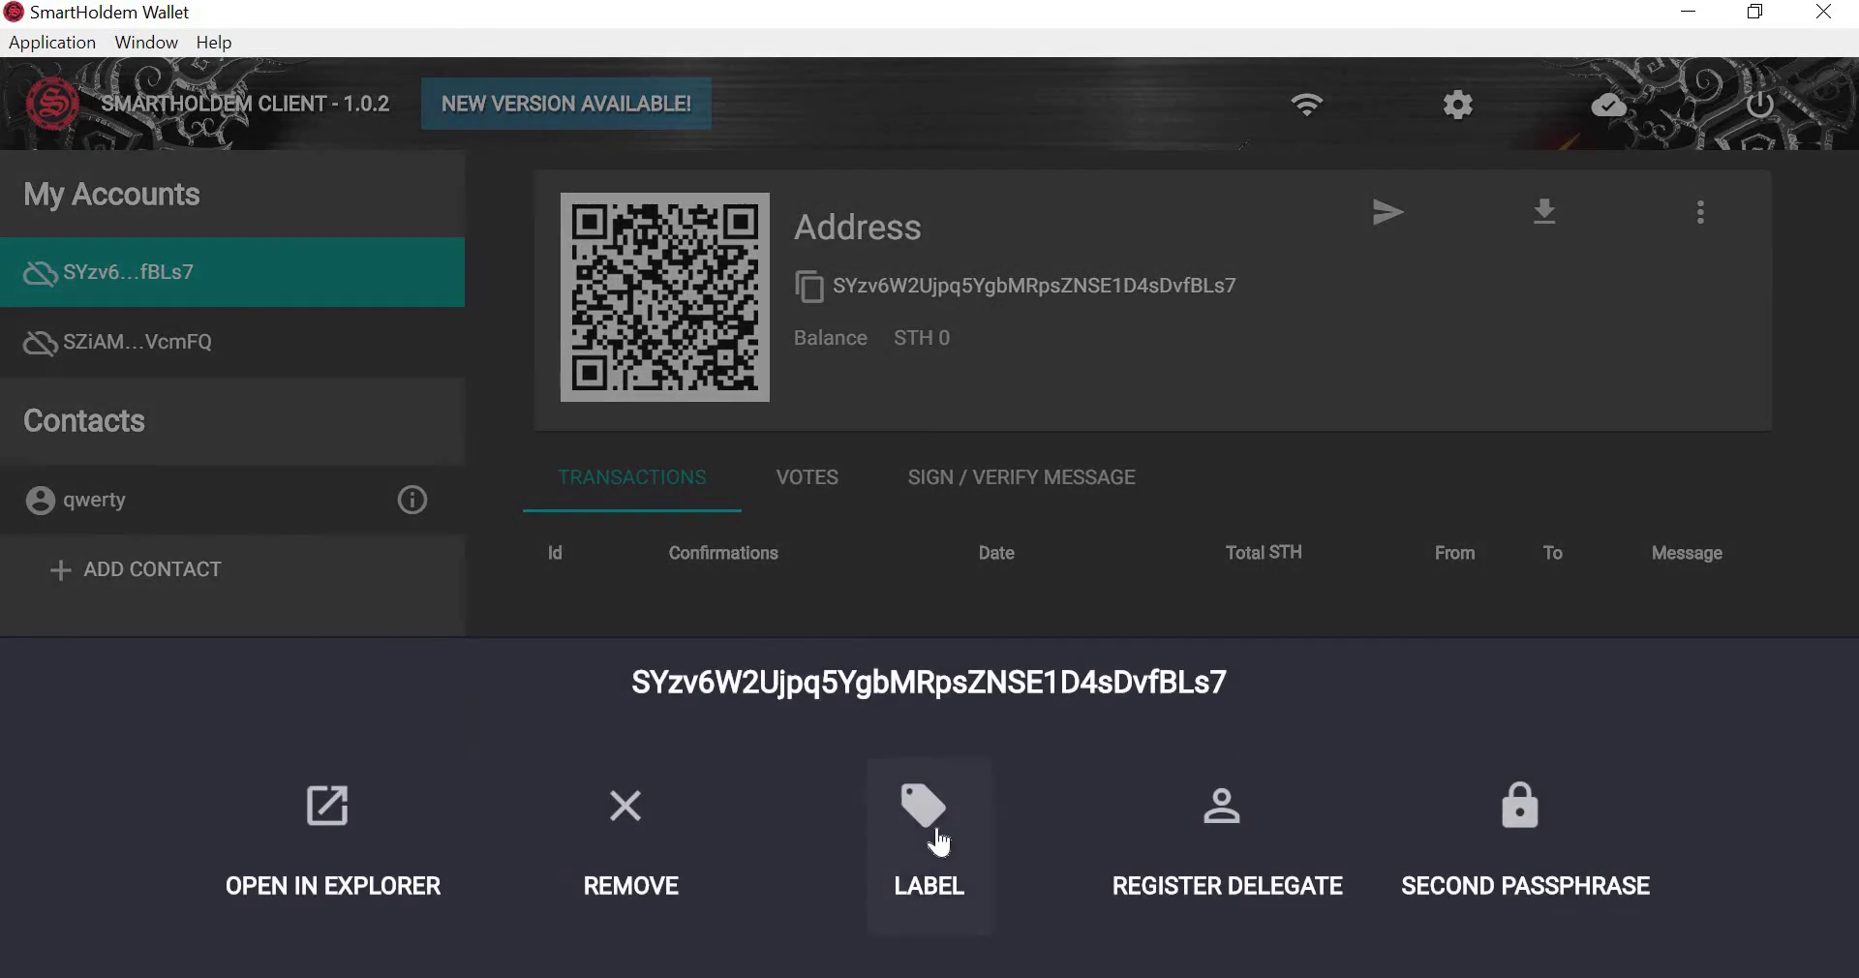
left_click(928, 833)
left_click_drag(862, 519, 430, 531)
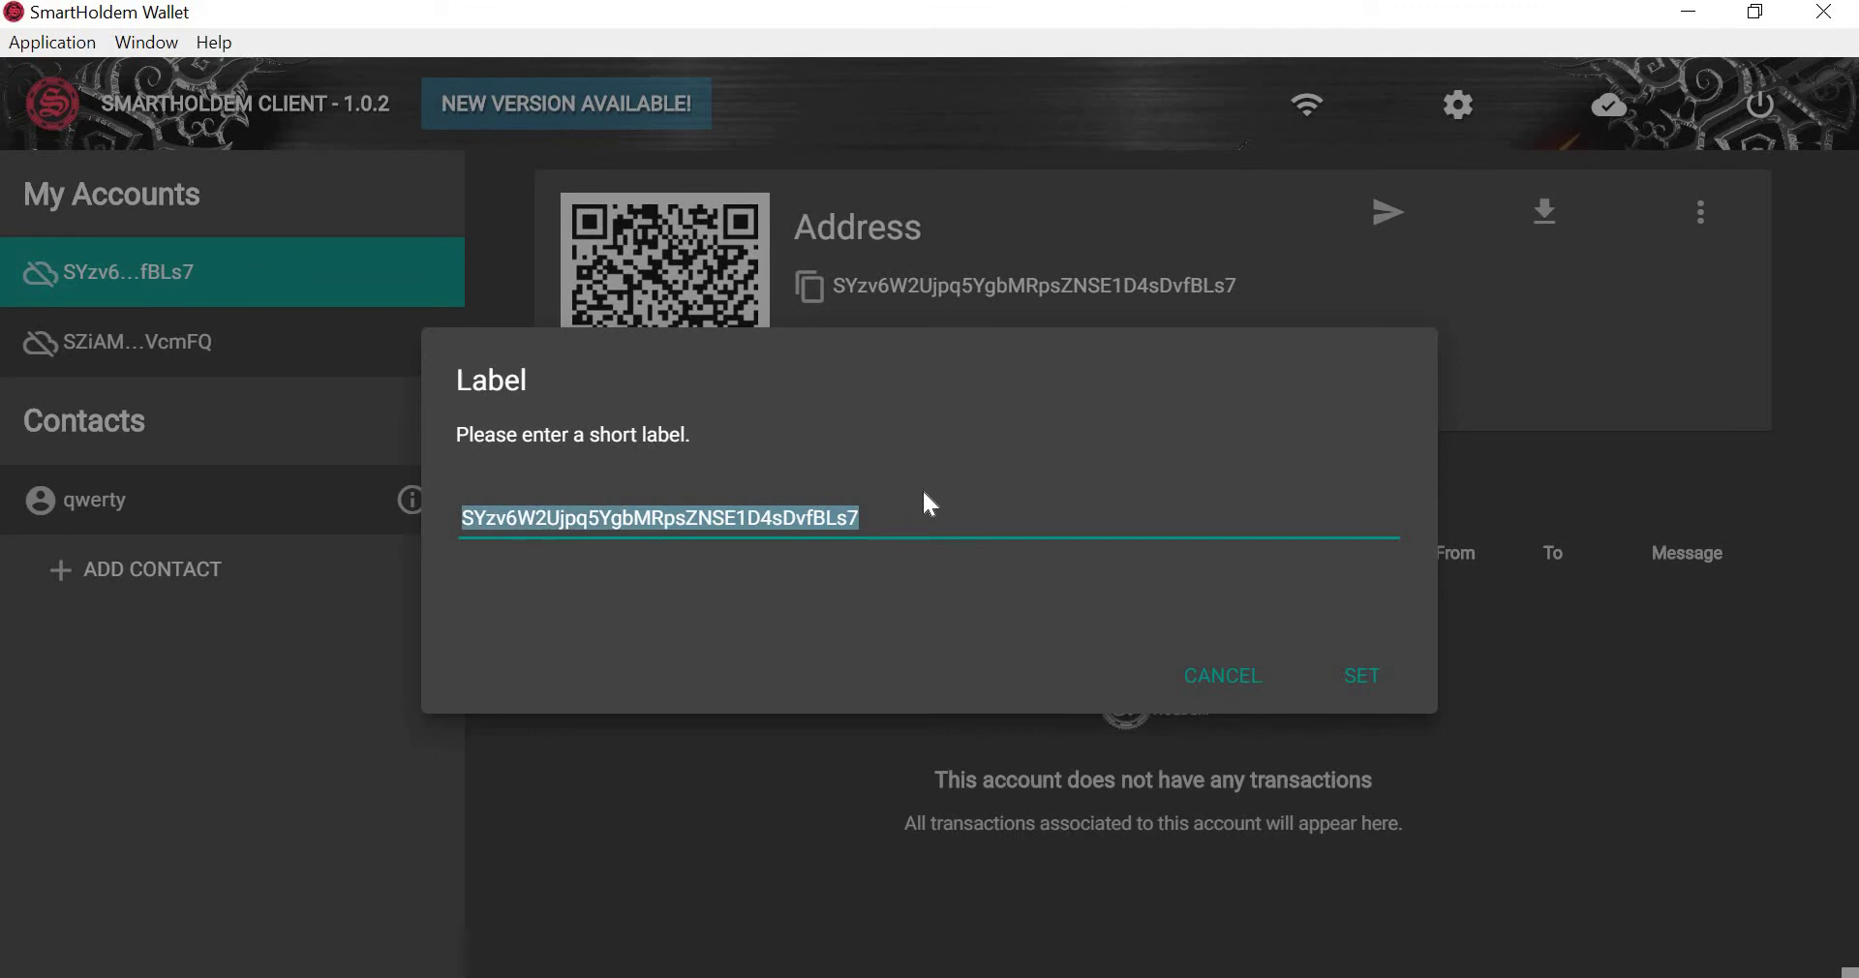
type("12345")
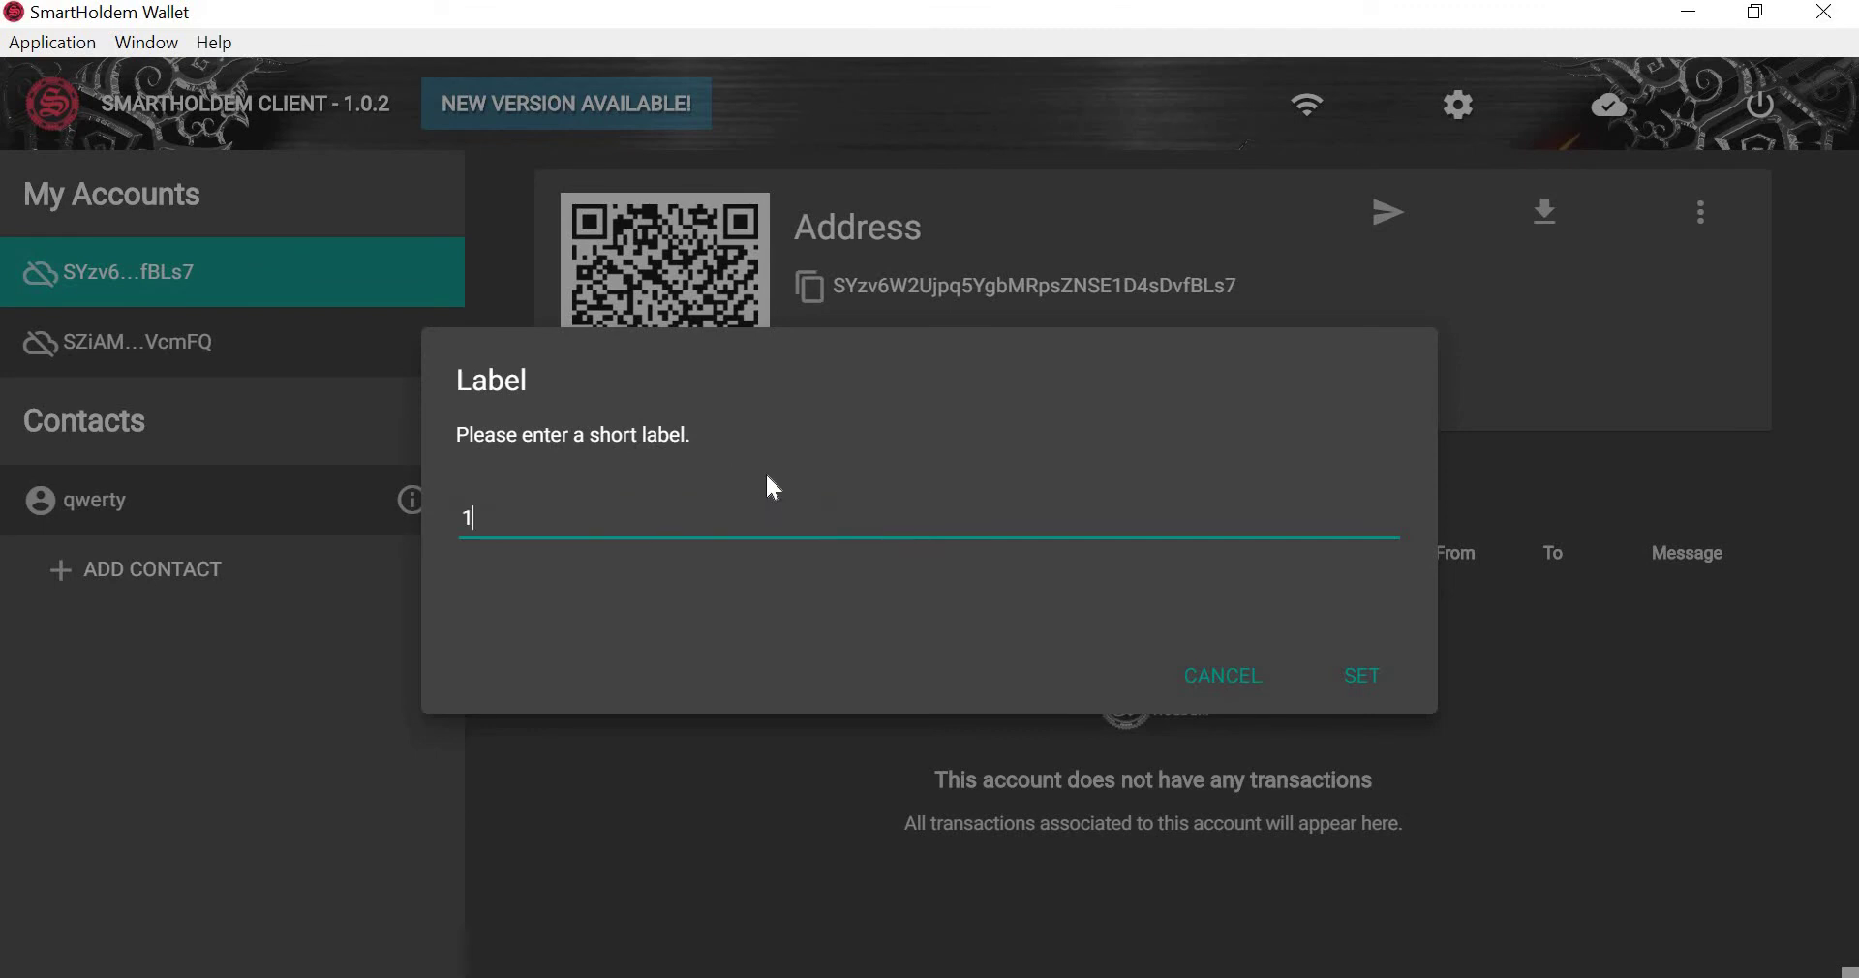
left_click(1333, 682)
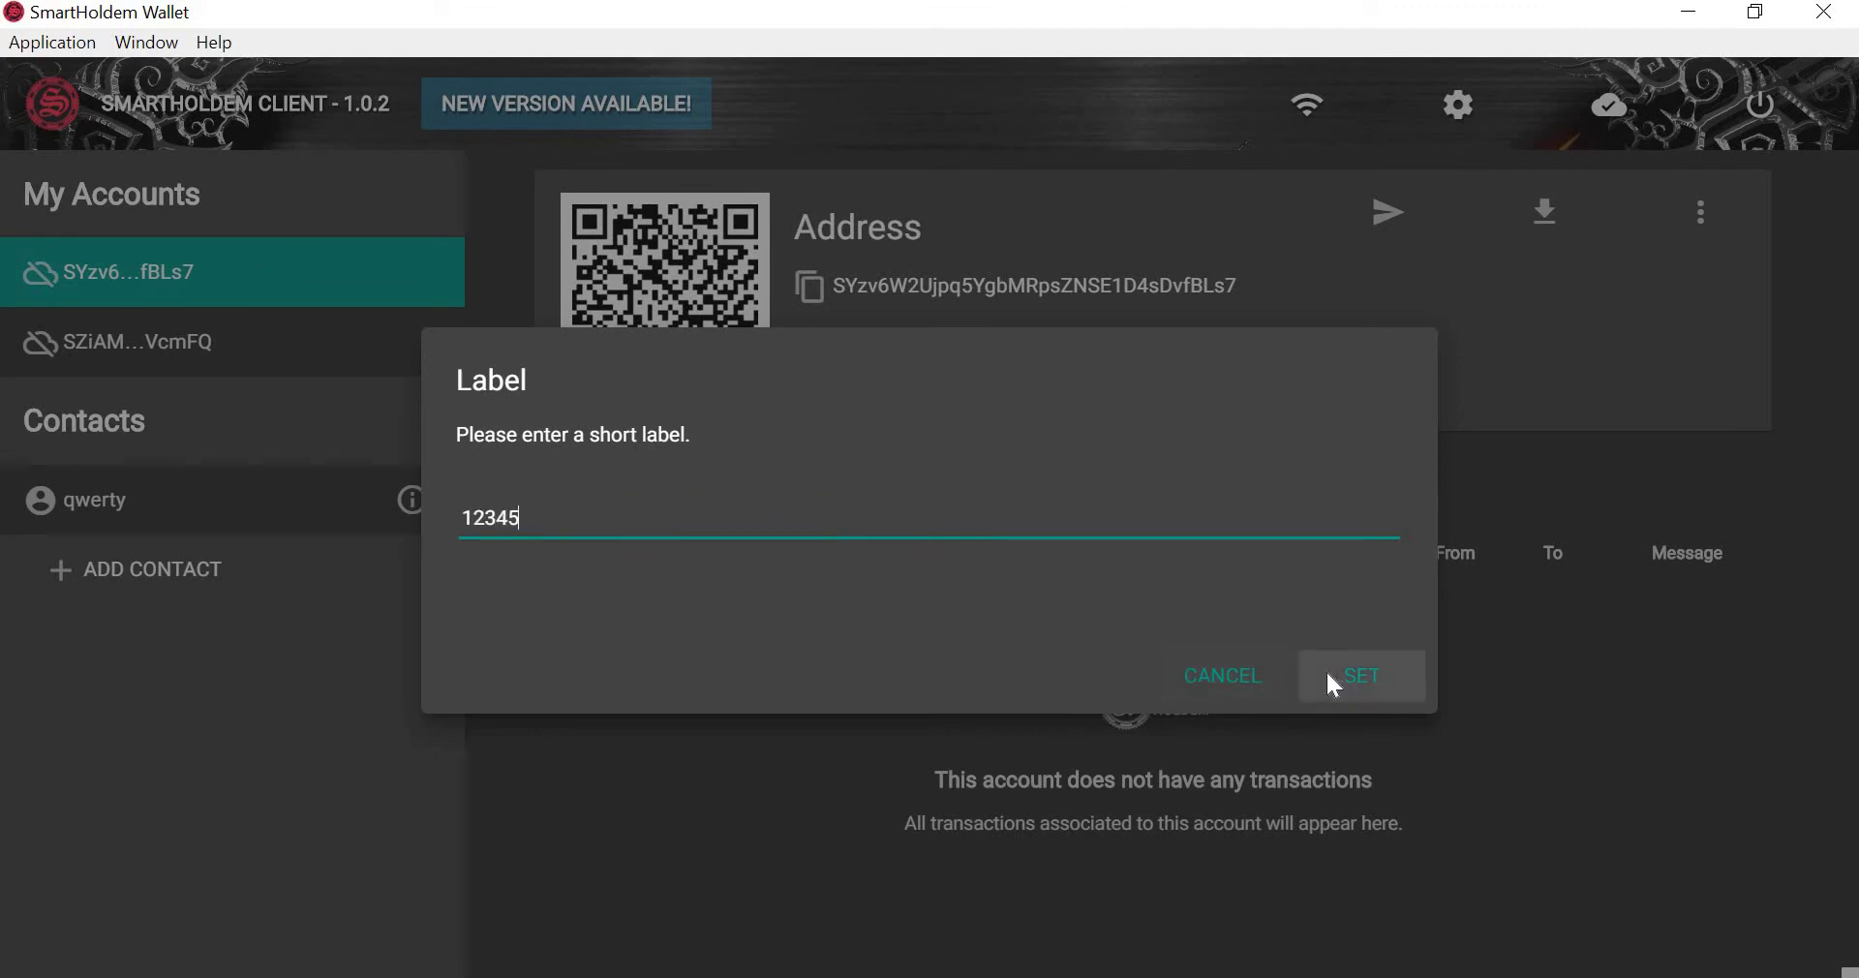
Open the 12345 account from the accounts overview and select its new label.
left_click(288, 114)
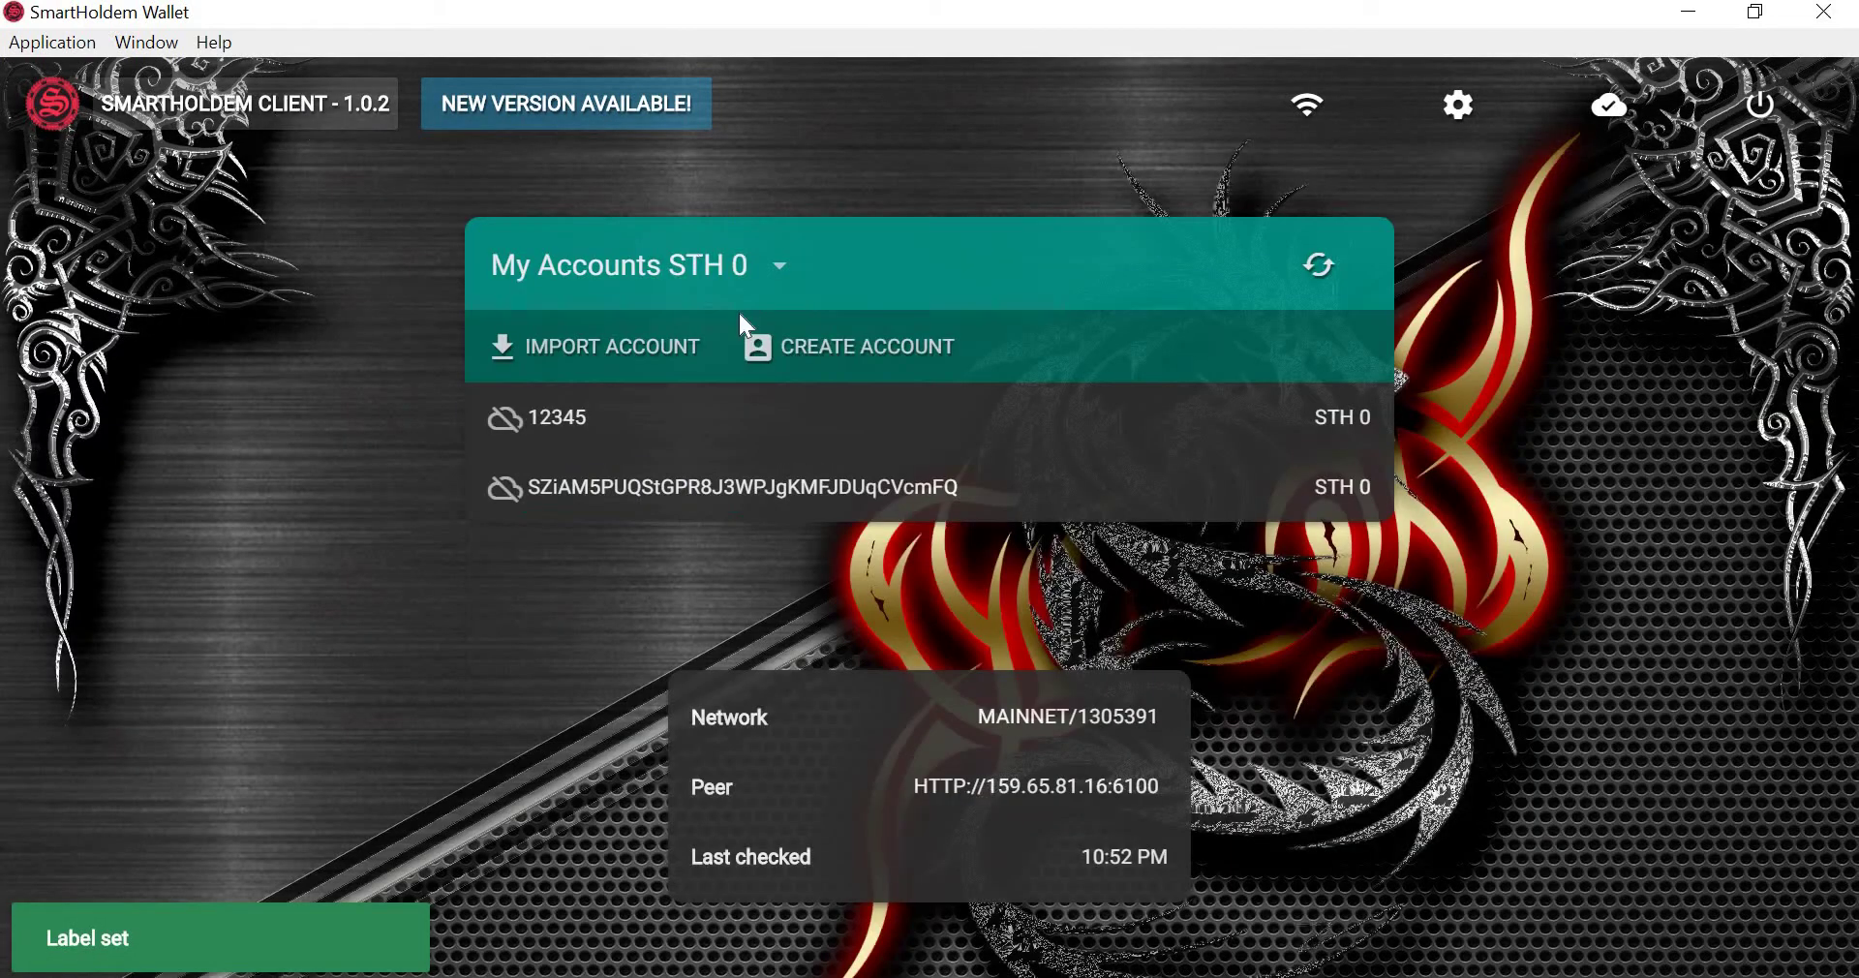
left_click(579, 426)
mouse_move(873, 229)
left_mouse_down()
mouse_move(793, 229)
mouse_move(899, 229)
left_mouse_up()
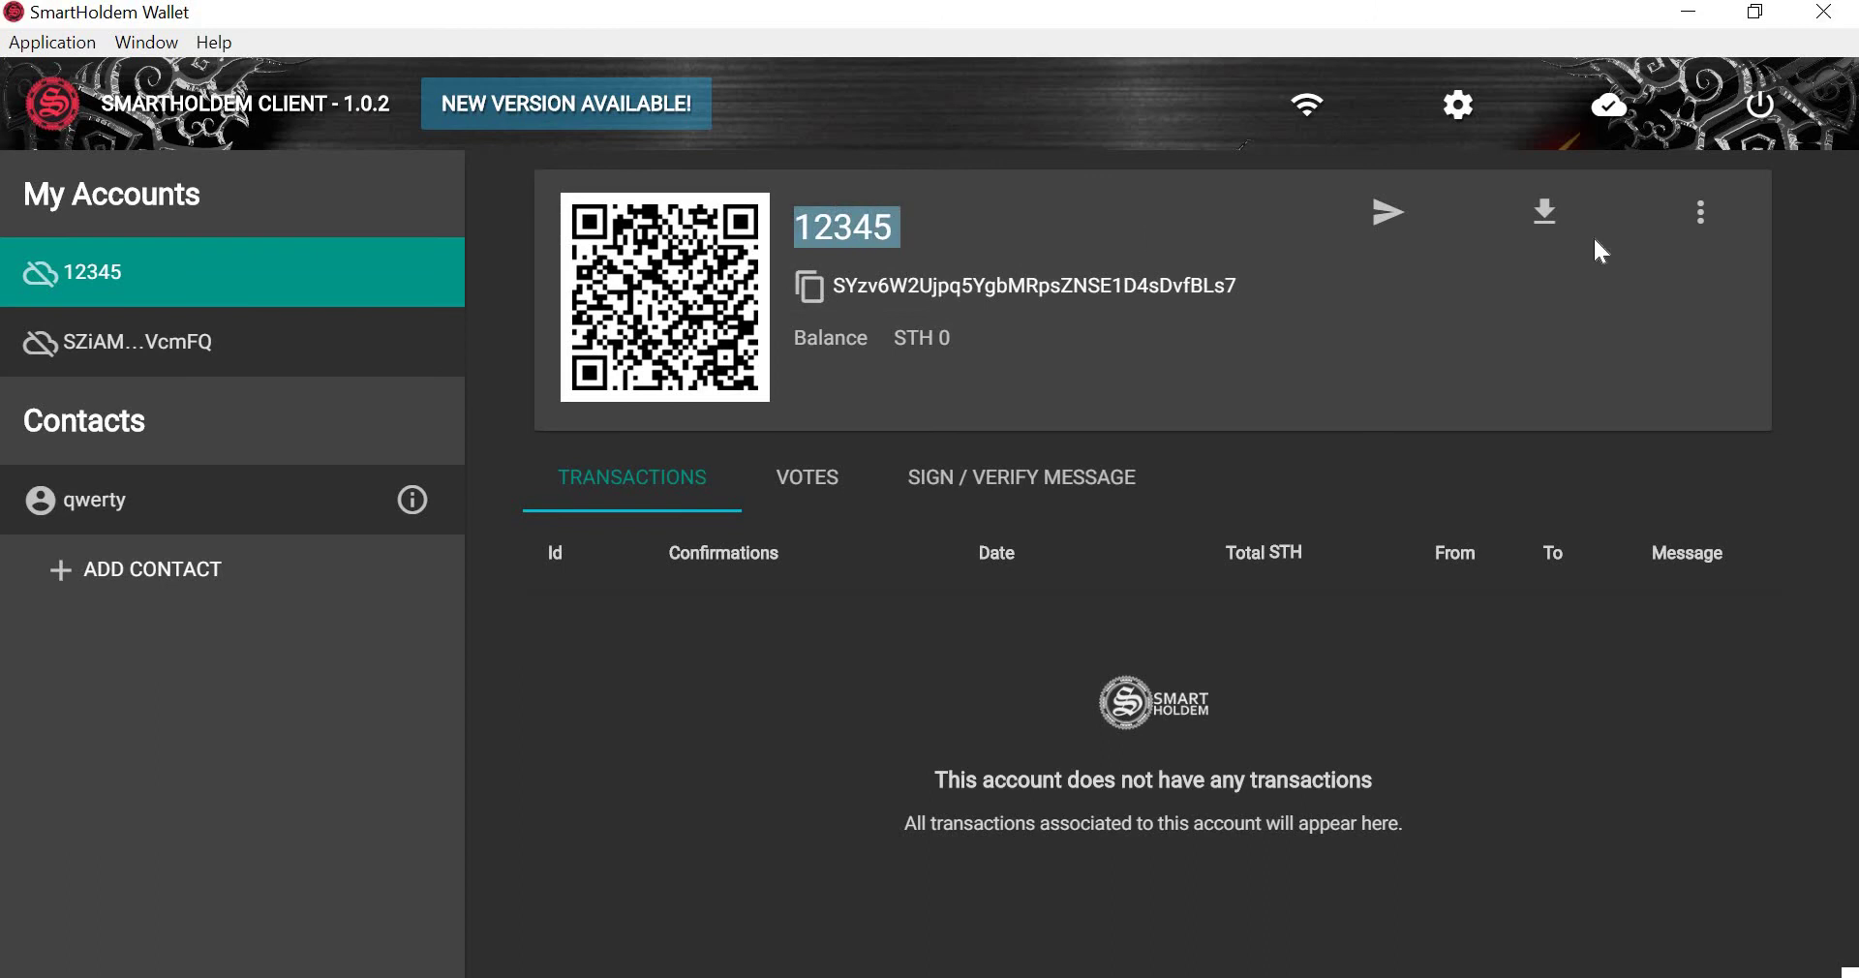
Open Register Delegate for account 12345, cancel it with username and passphrase empty, then reopen its actions.
left_click(1701, 212)
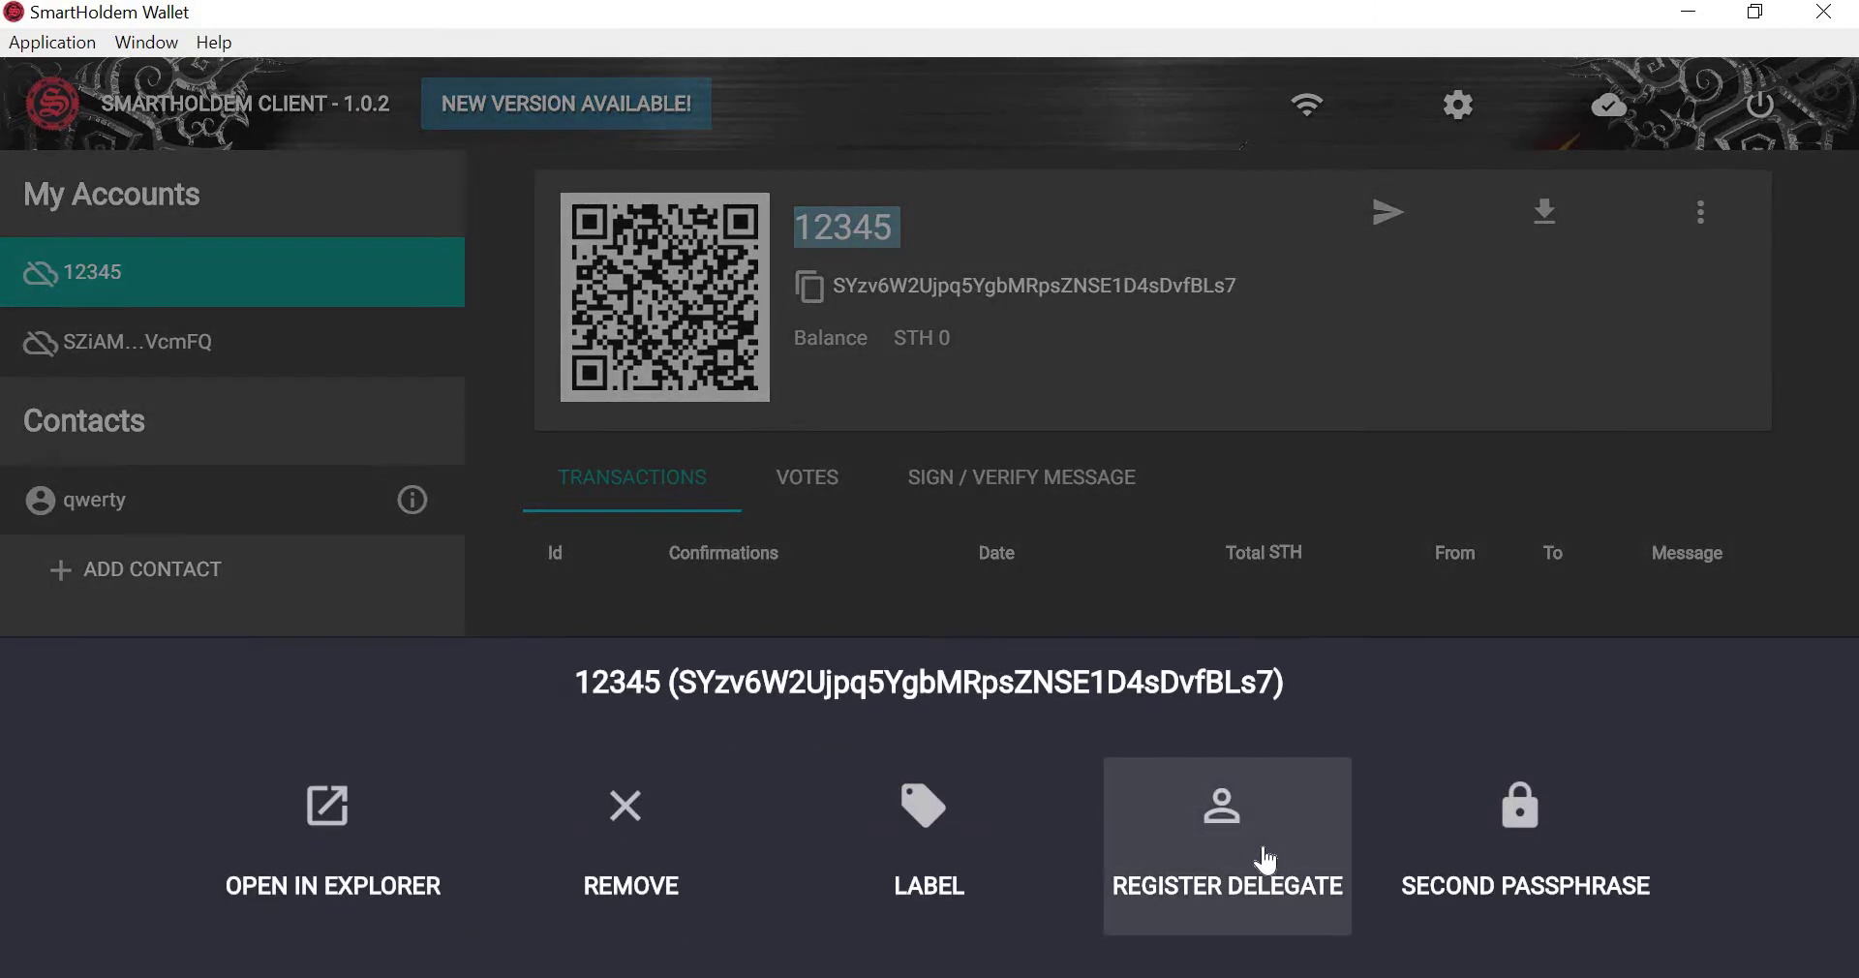
left_click(1264, 856)
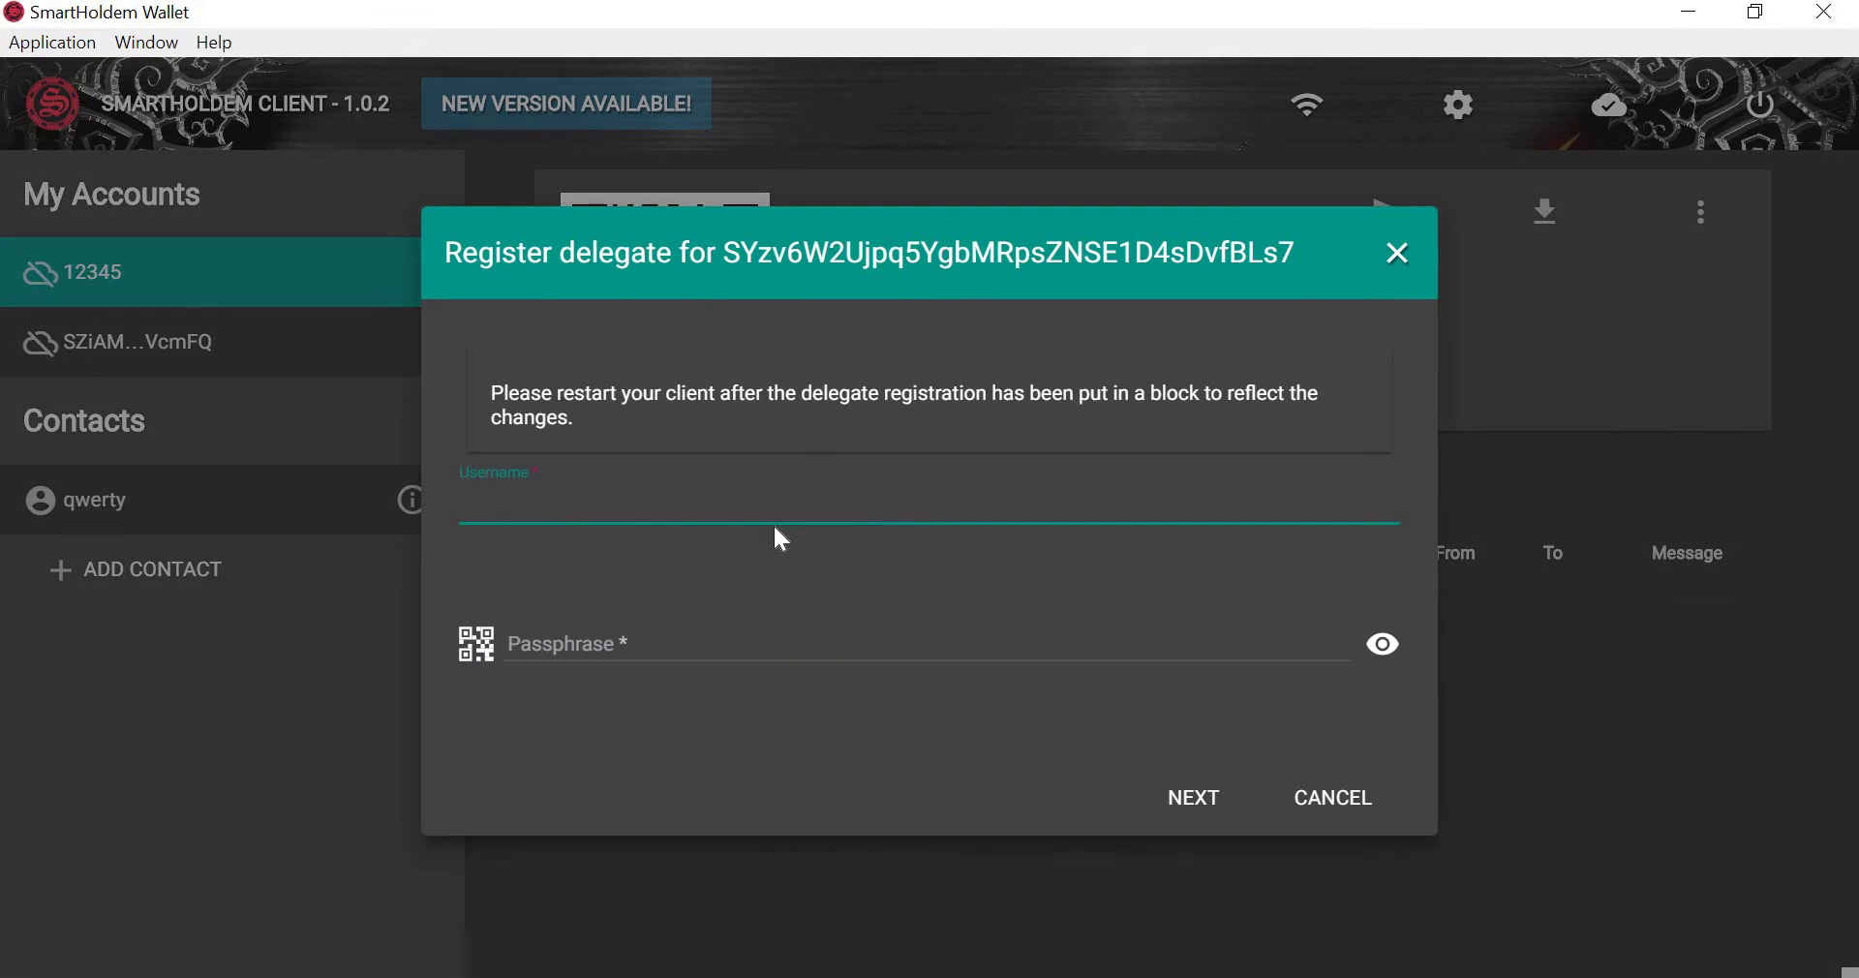
key("Return")
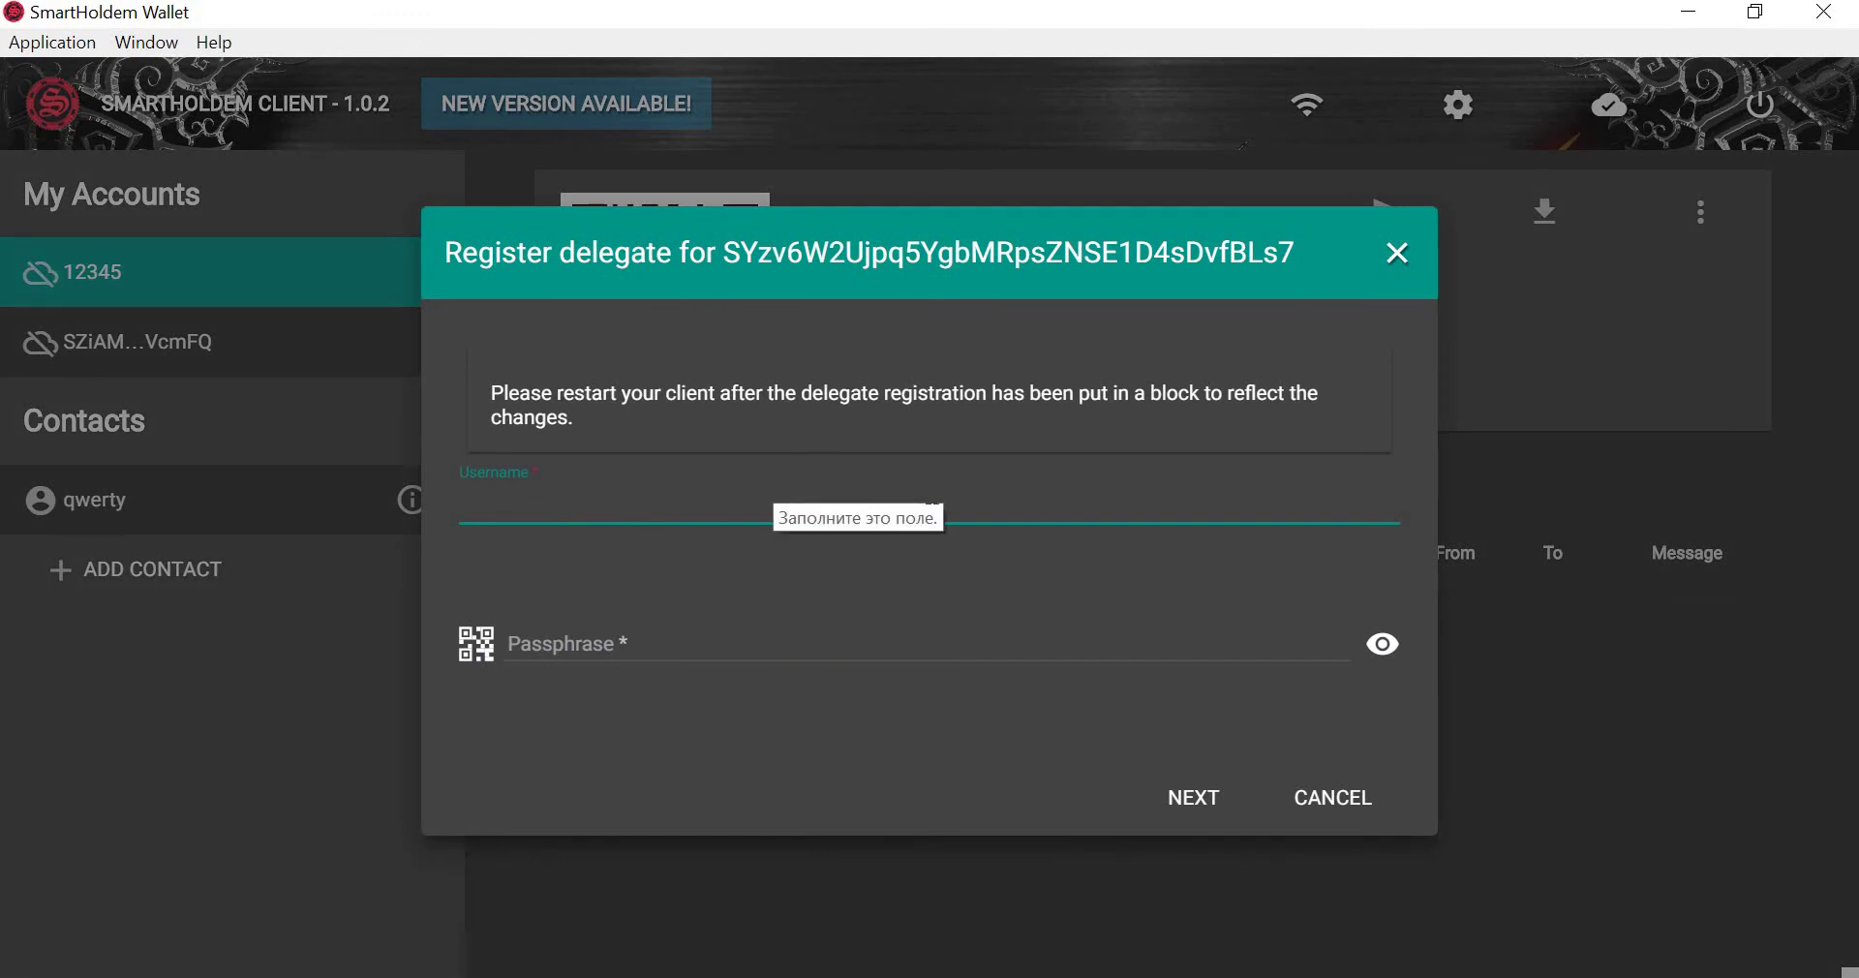
key("Return")
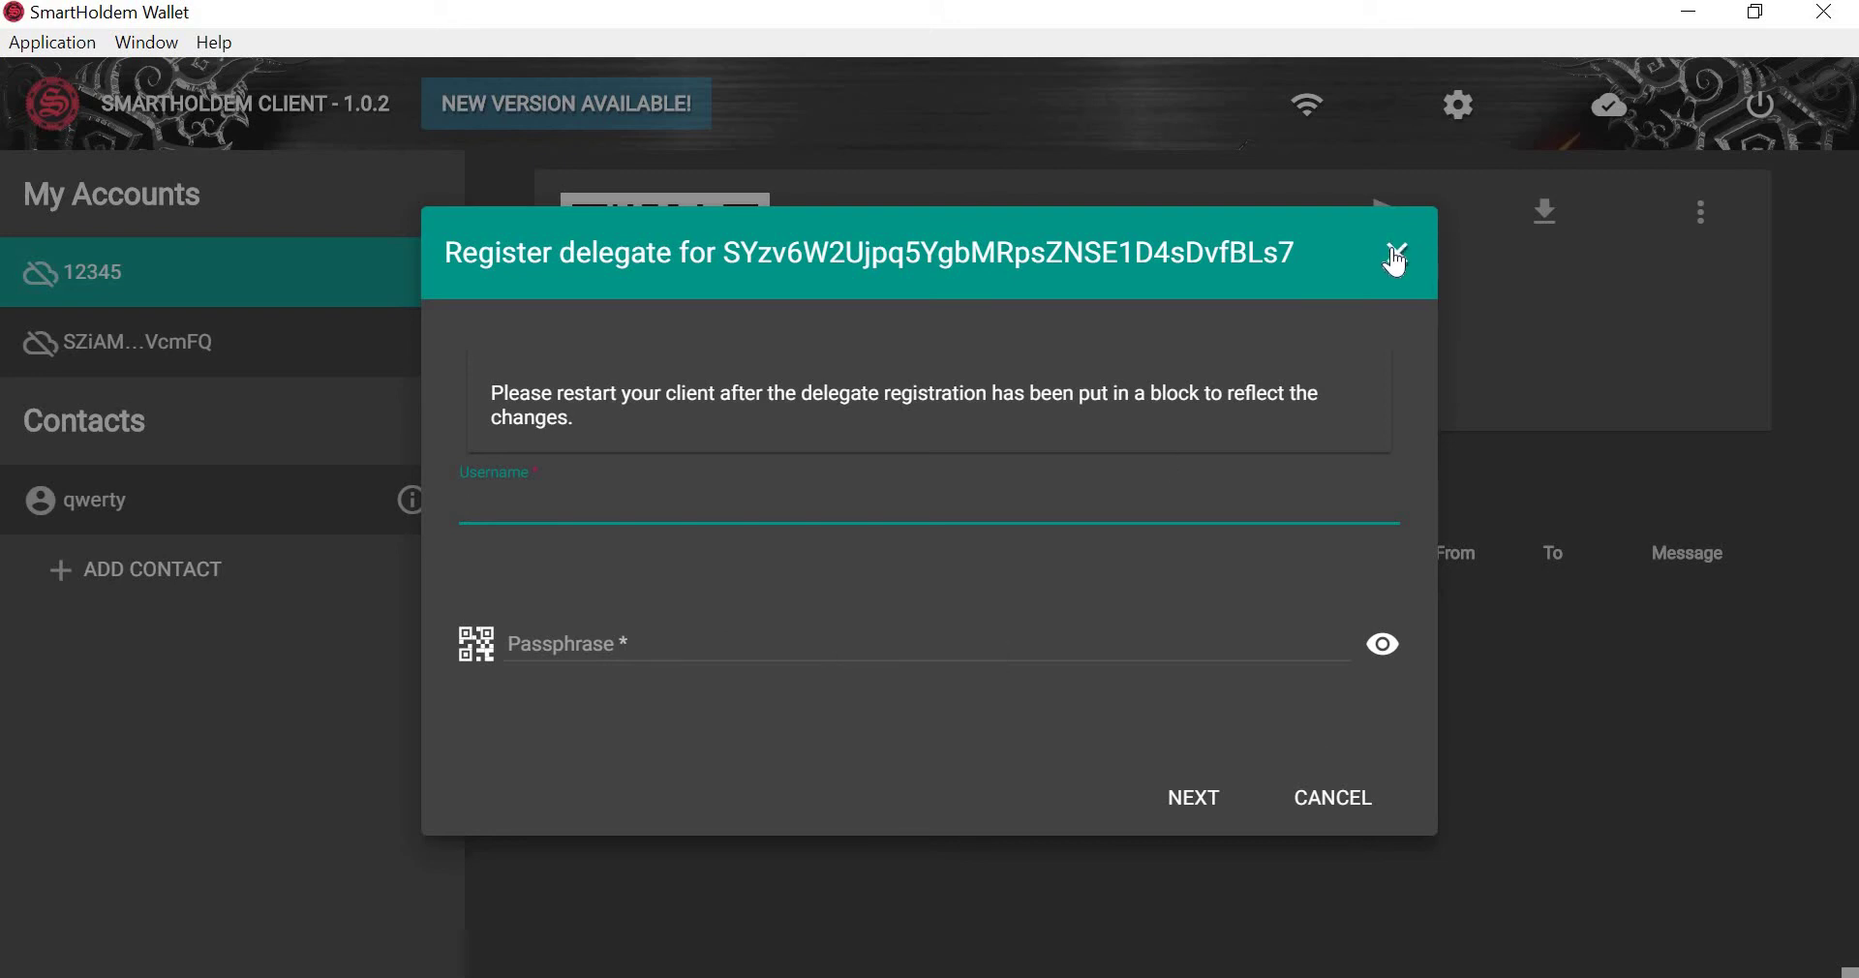
left_click(1379, 783)
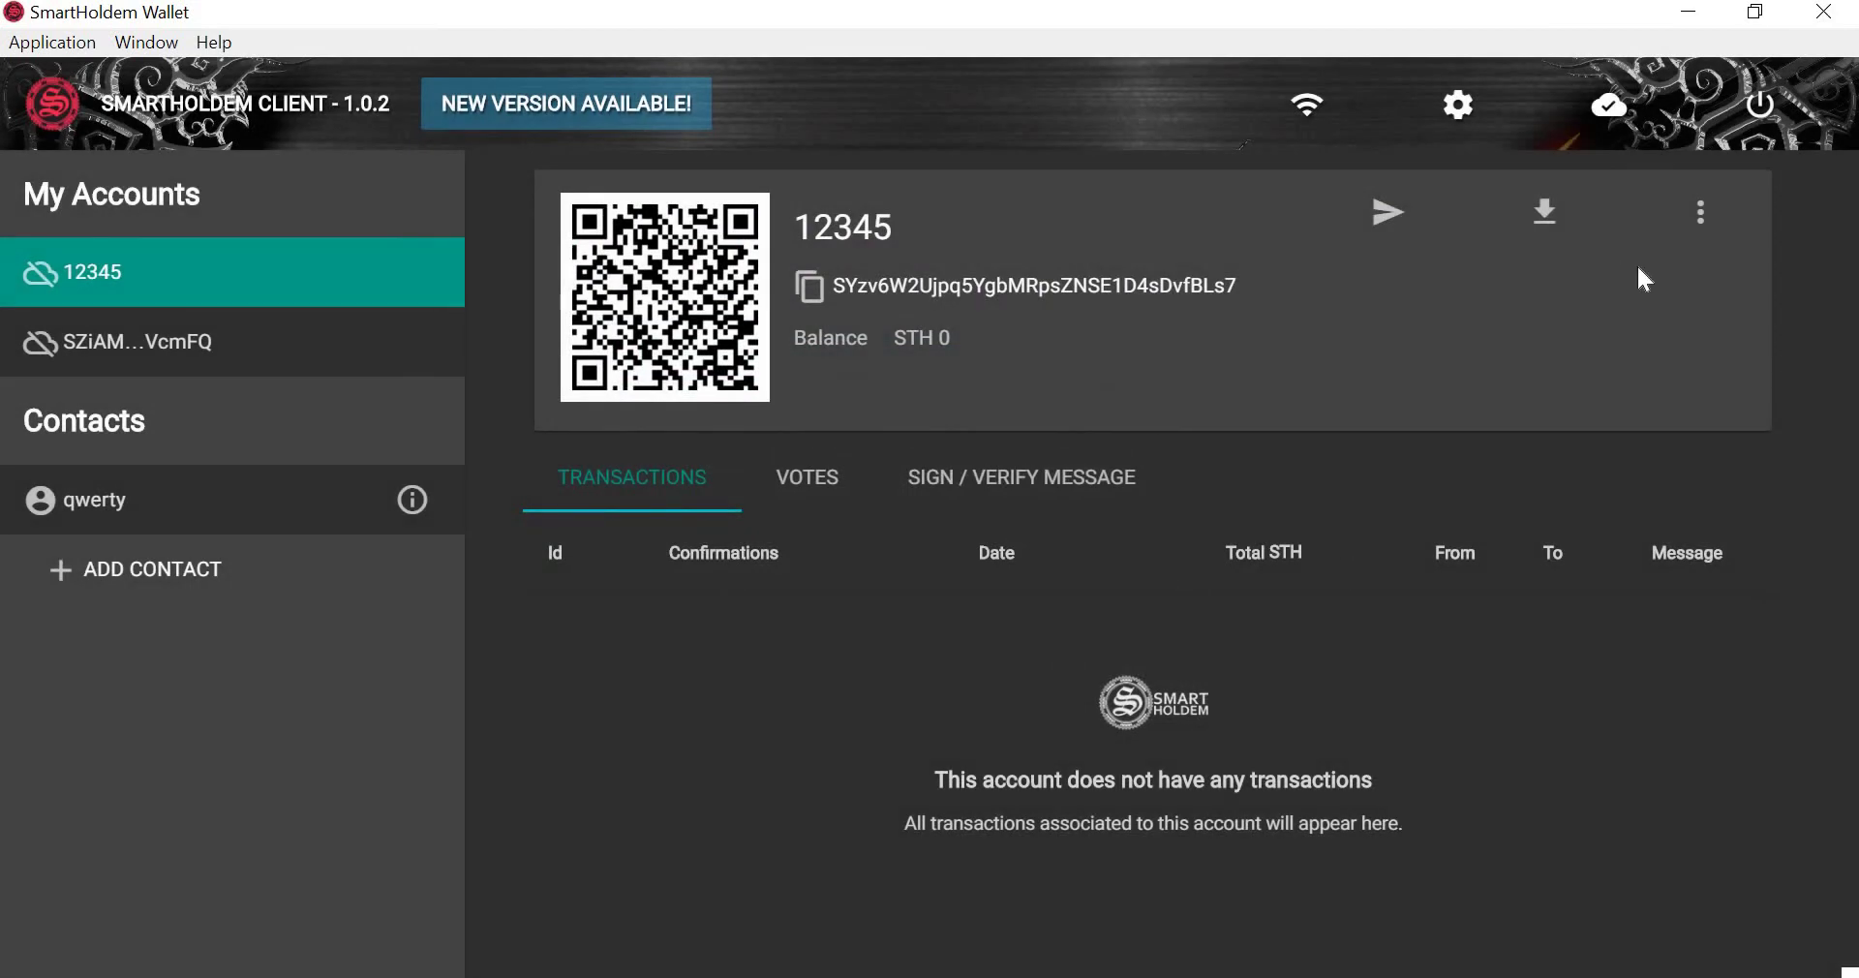
left_click(1700, 214)
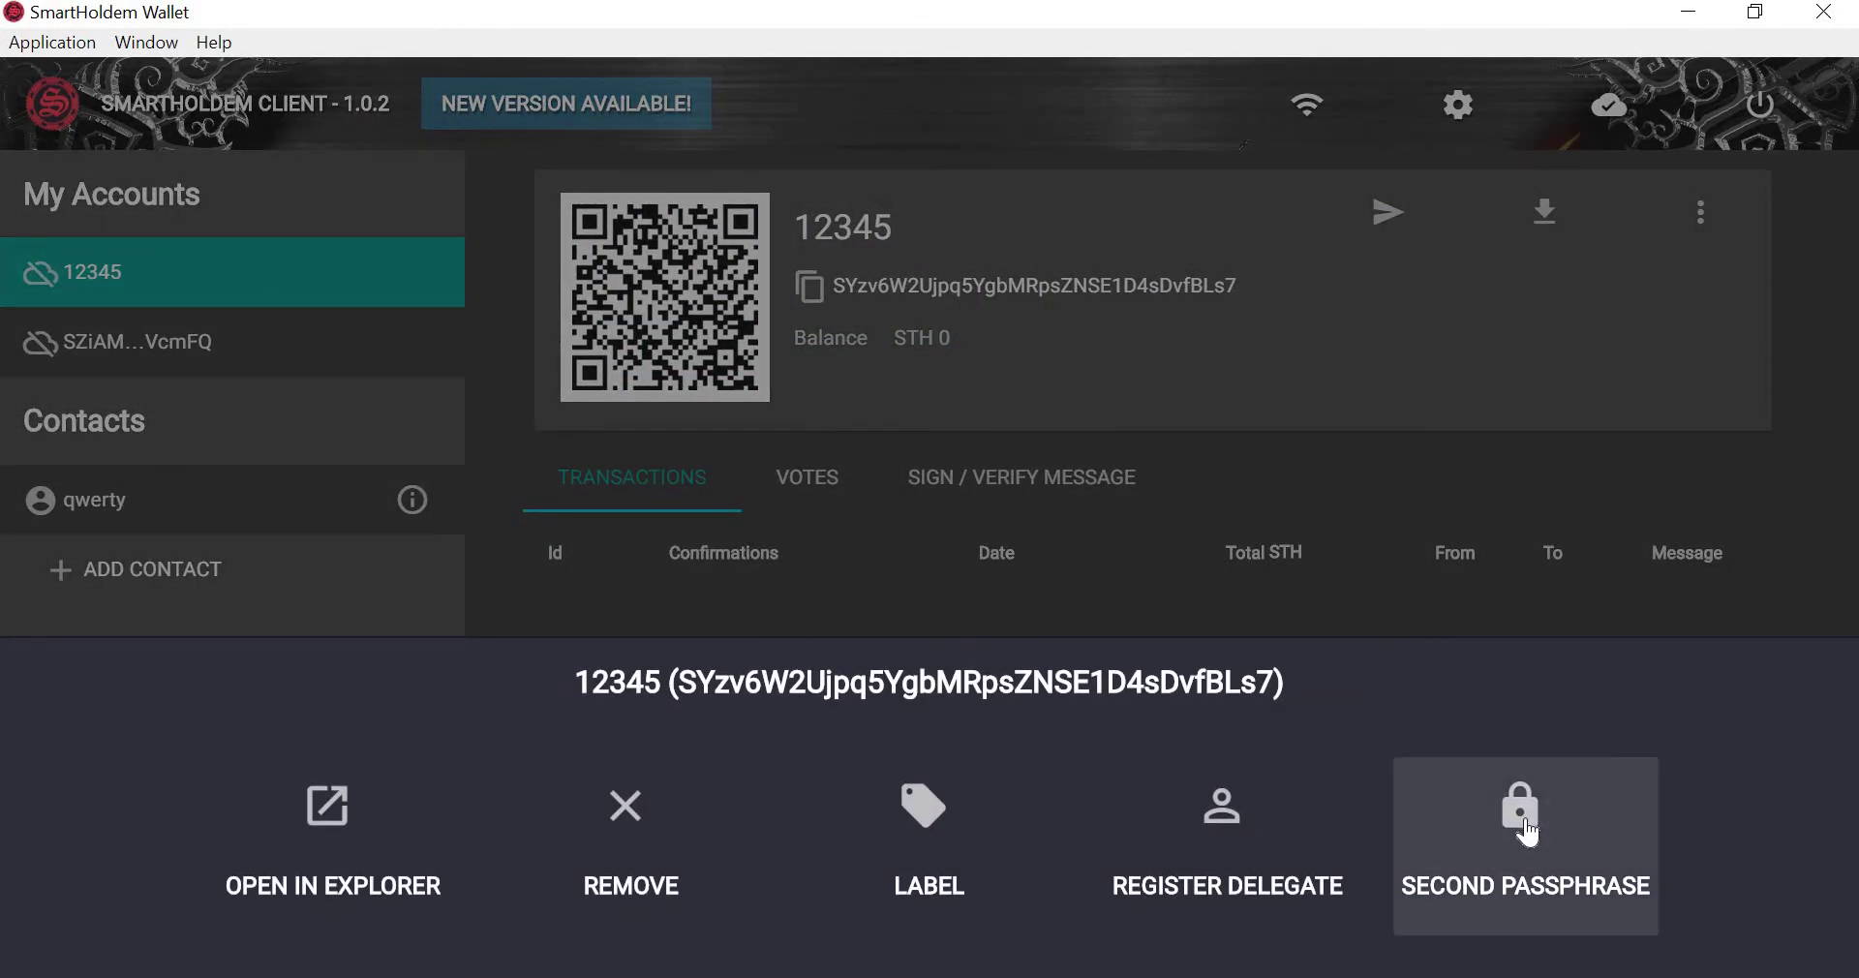
Cancel the Second Passphrase setup at its 5 SmartHoldem fee, then show account 12345's Votes tab.
left_click(1527, 825)
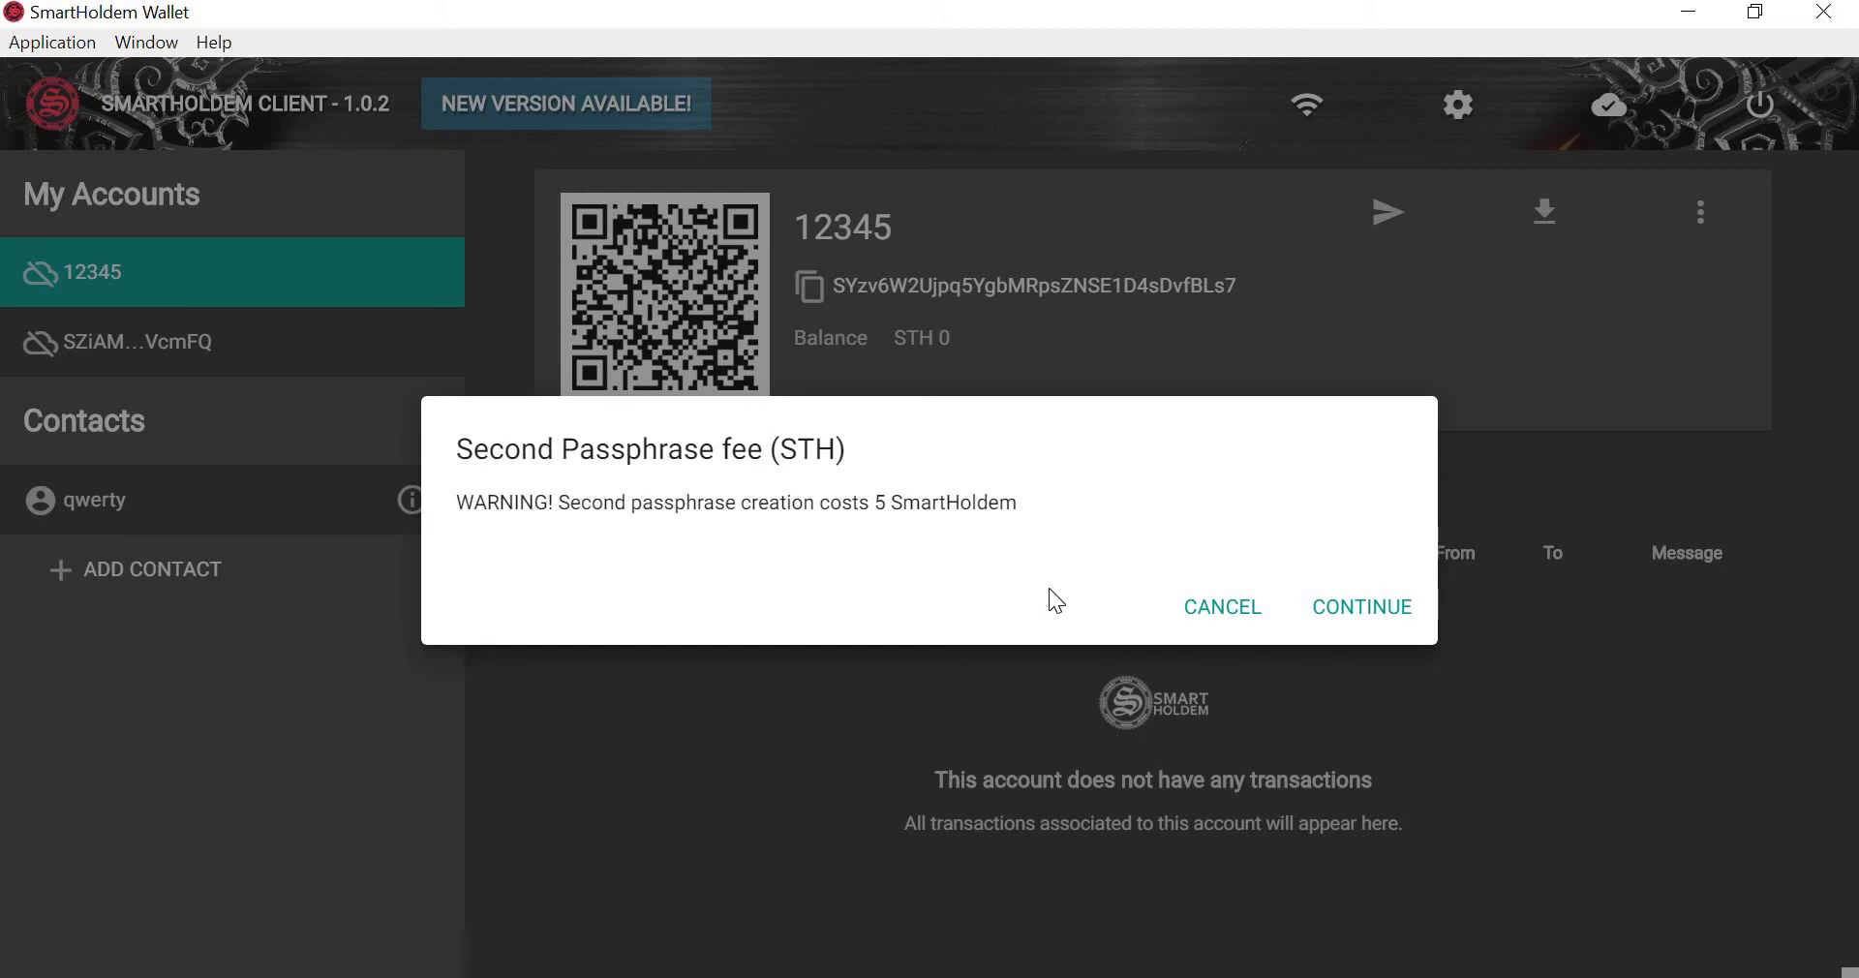
double_click(881, 502)
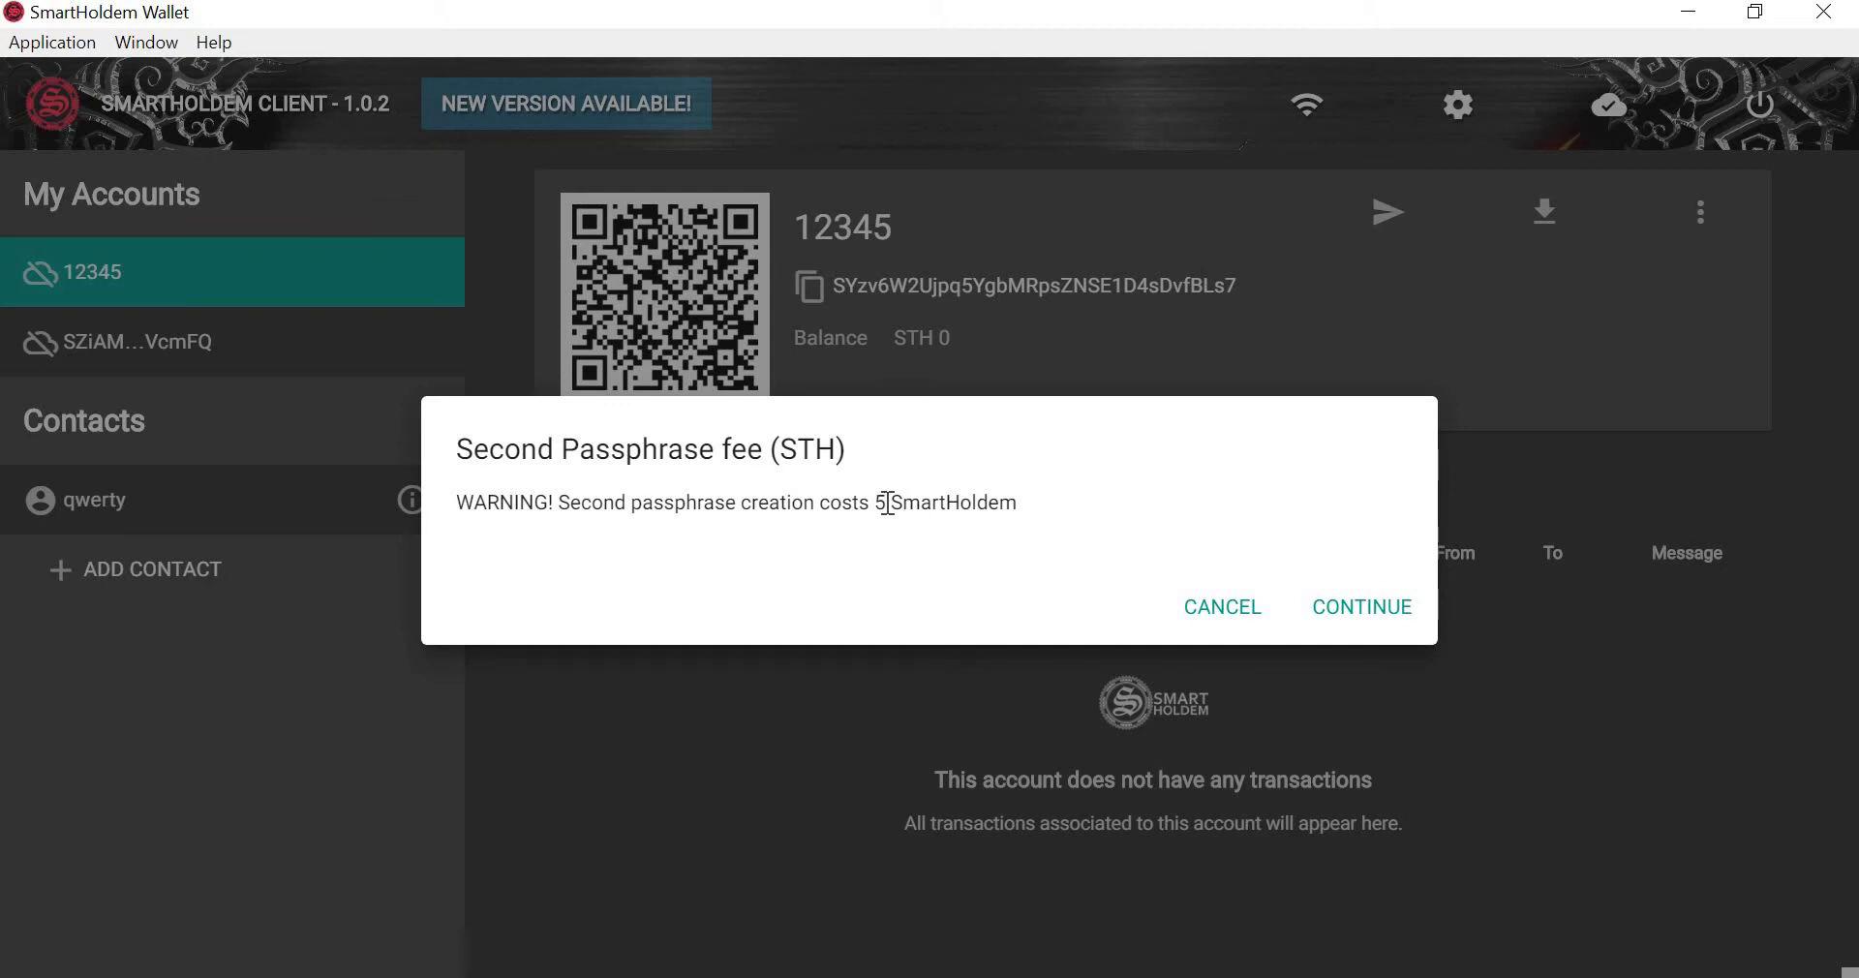
left_click(1158, 492)
left_click(1240, 613)
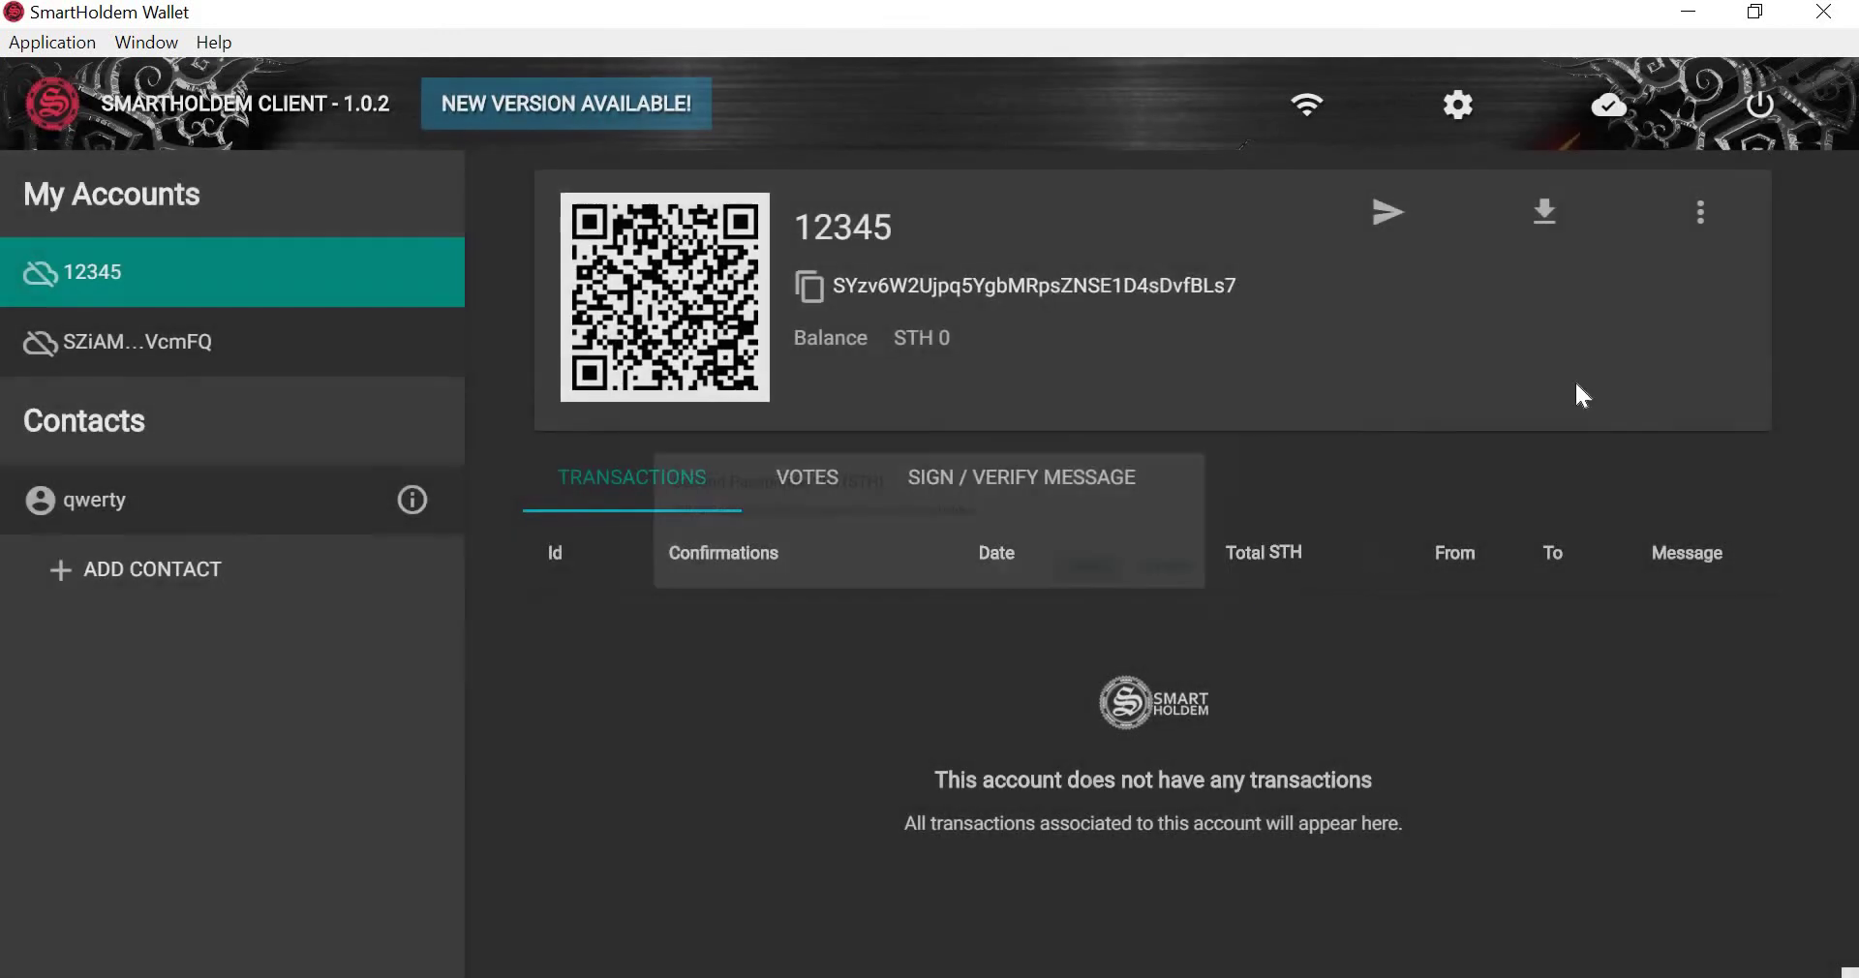
left_click(1700, 225)
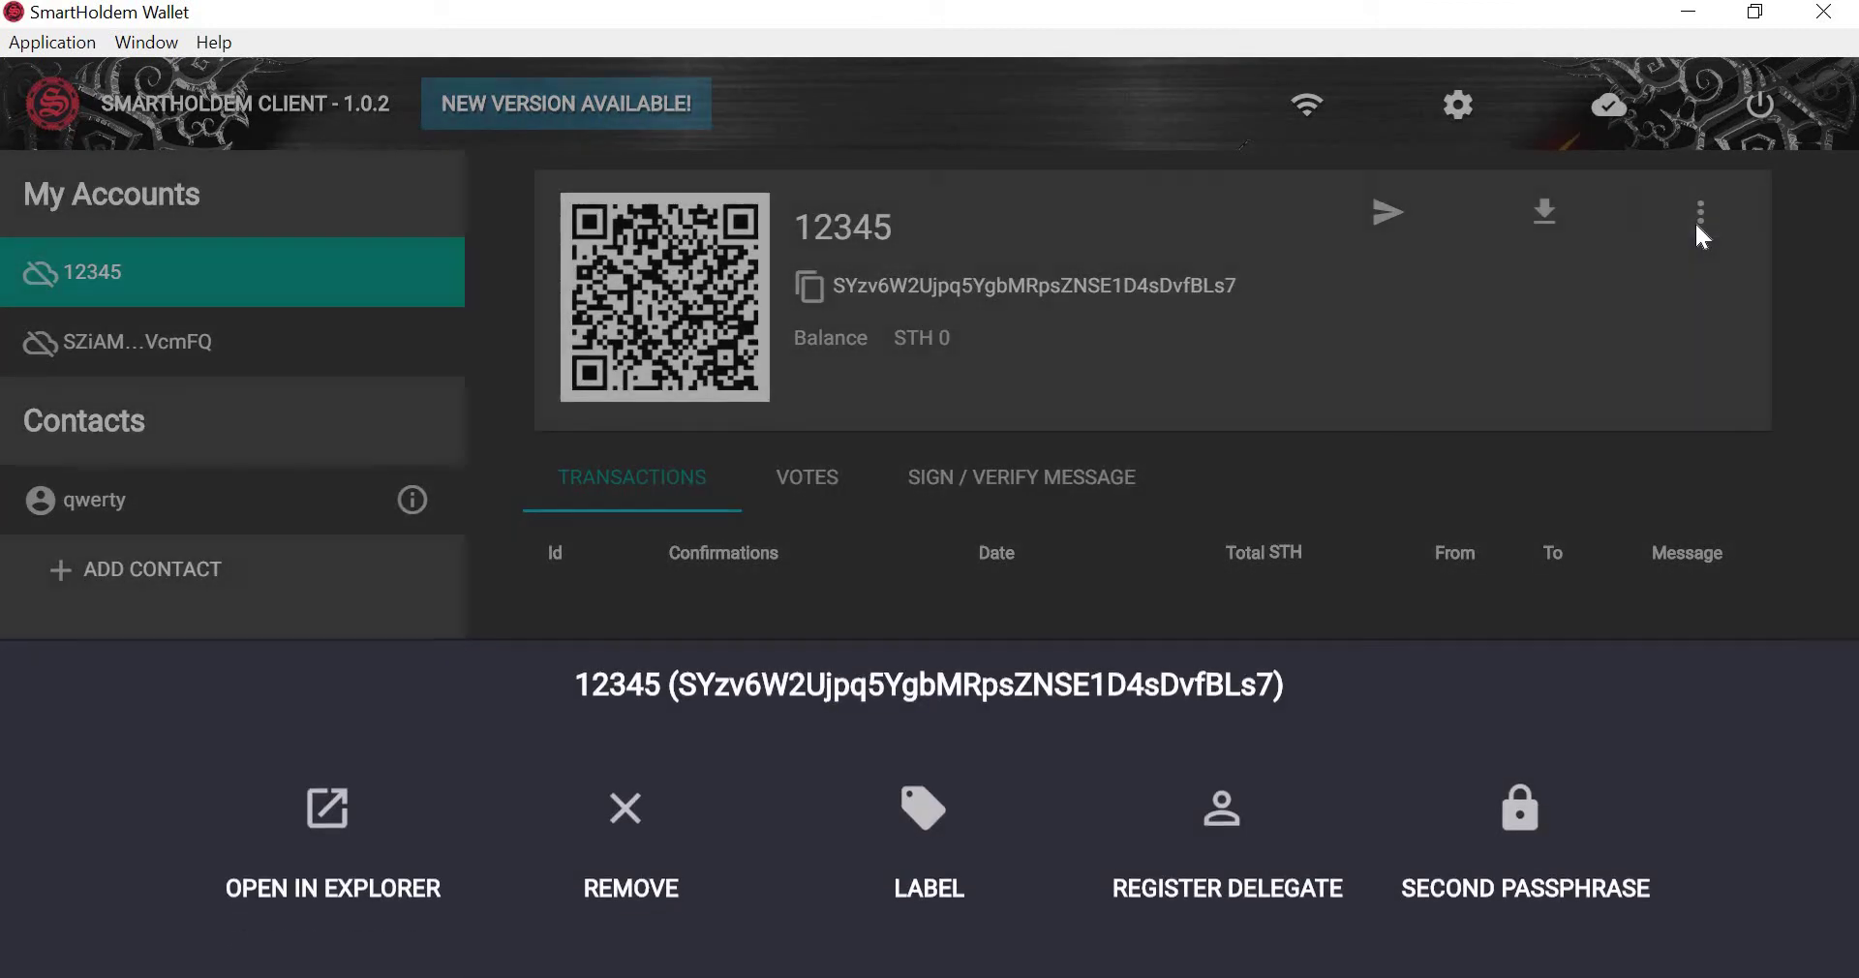
left_click(1695, 221)
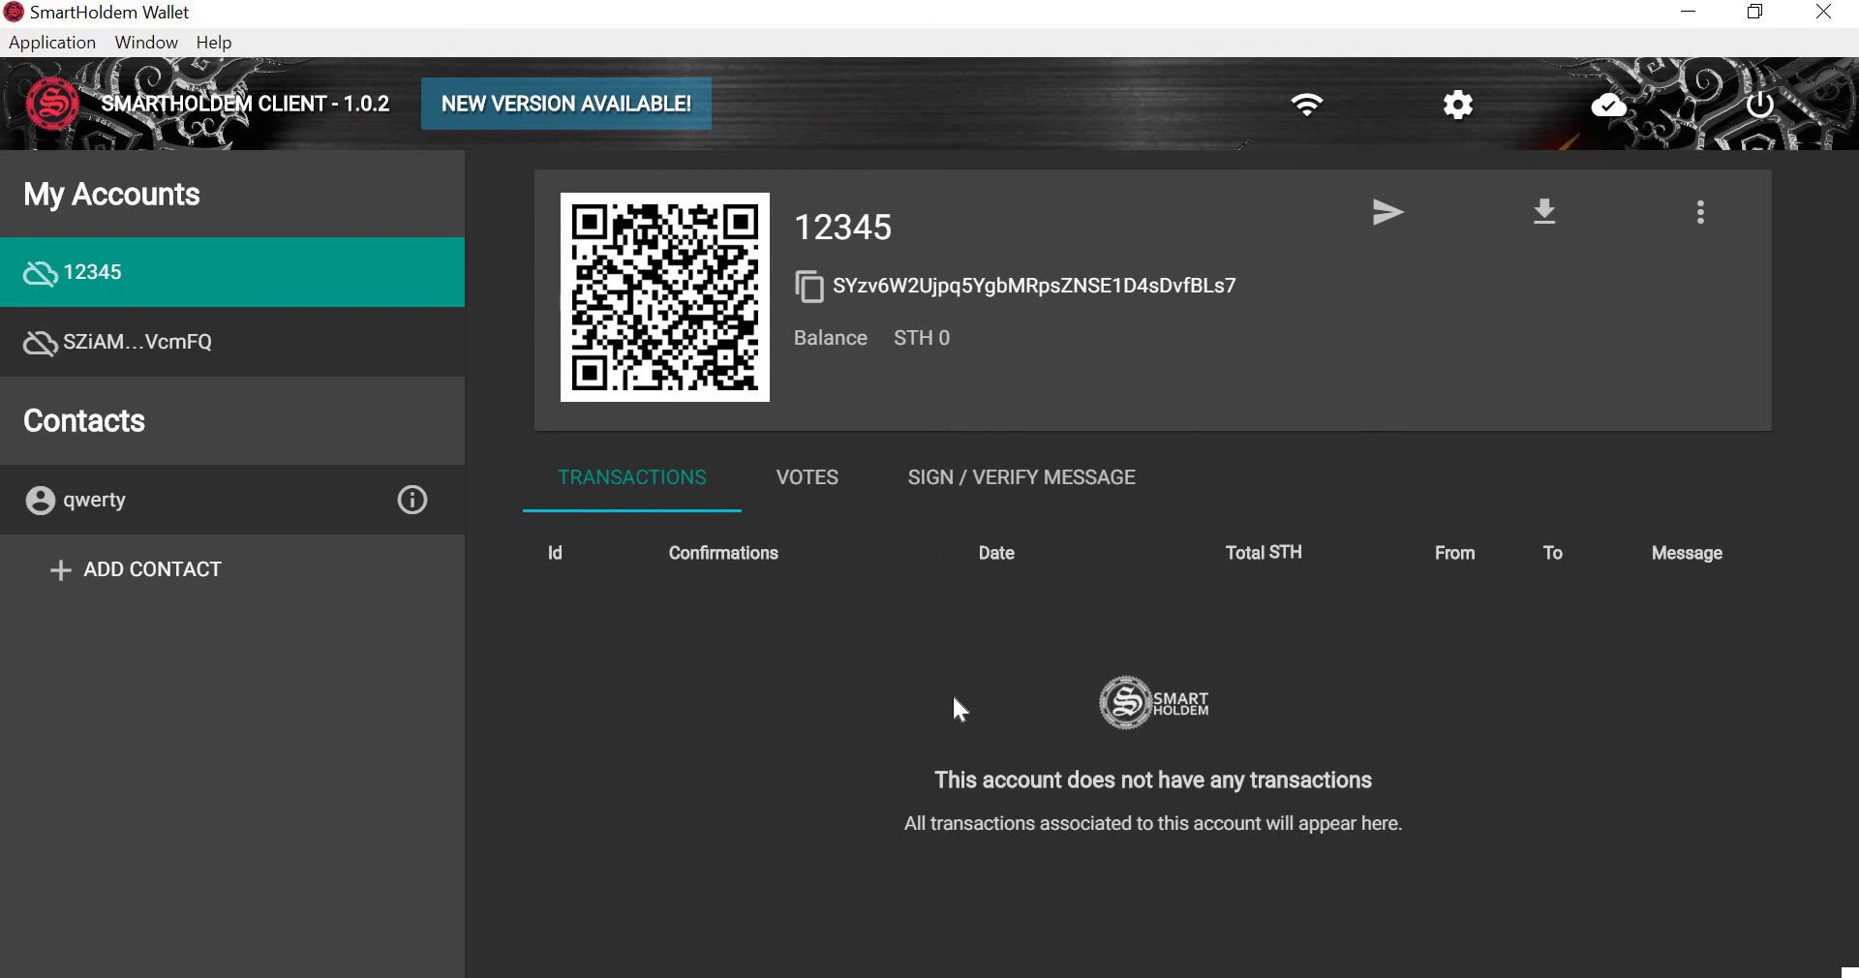
left_click(817, 478)
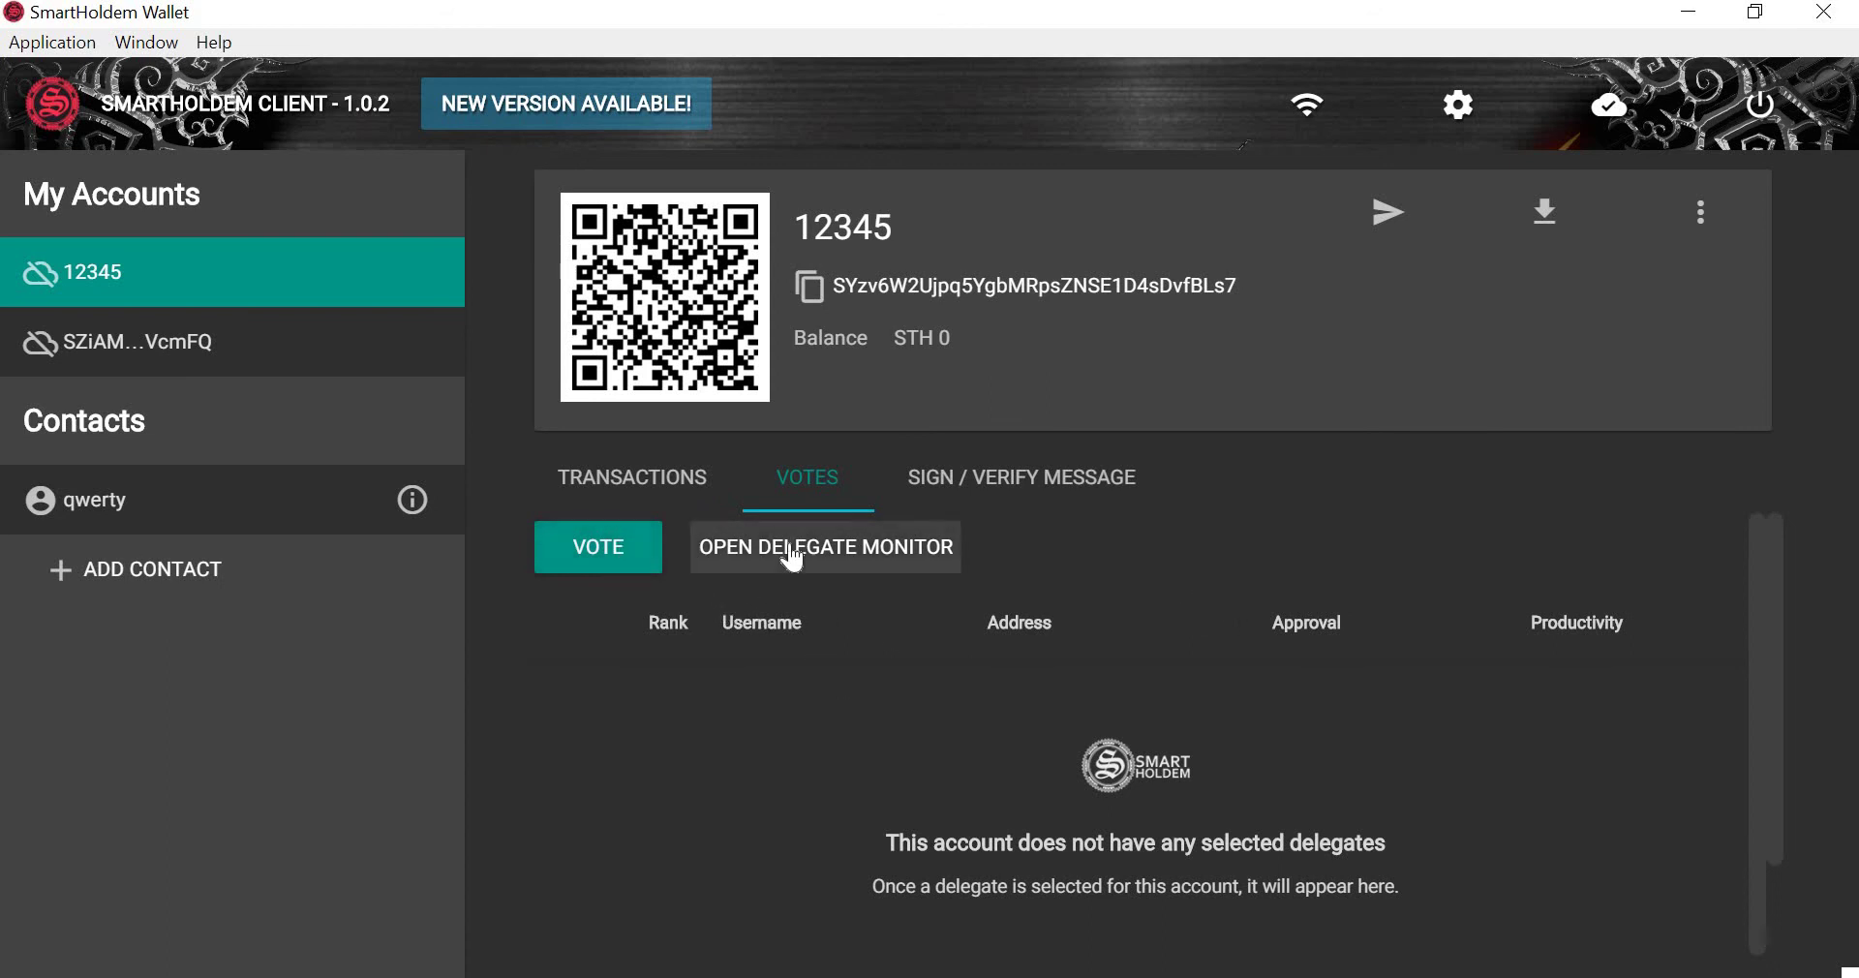
Submit a vote for sth_invest_eu_27 from account 12345, then show its Sign / Verify Message tab.
left_click(614, 555)
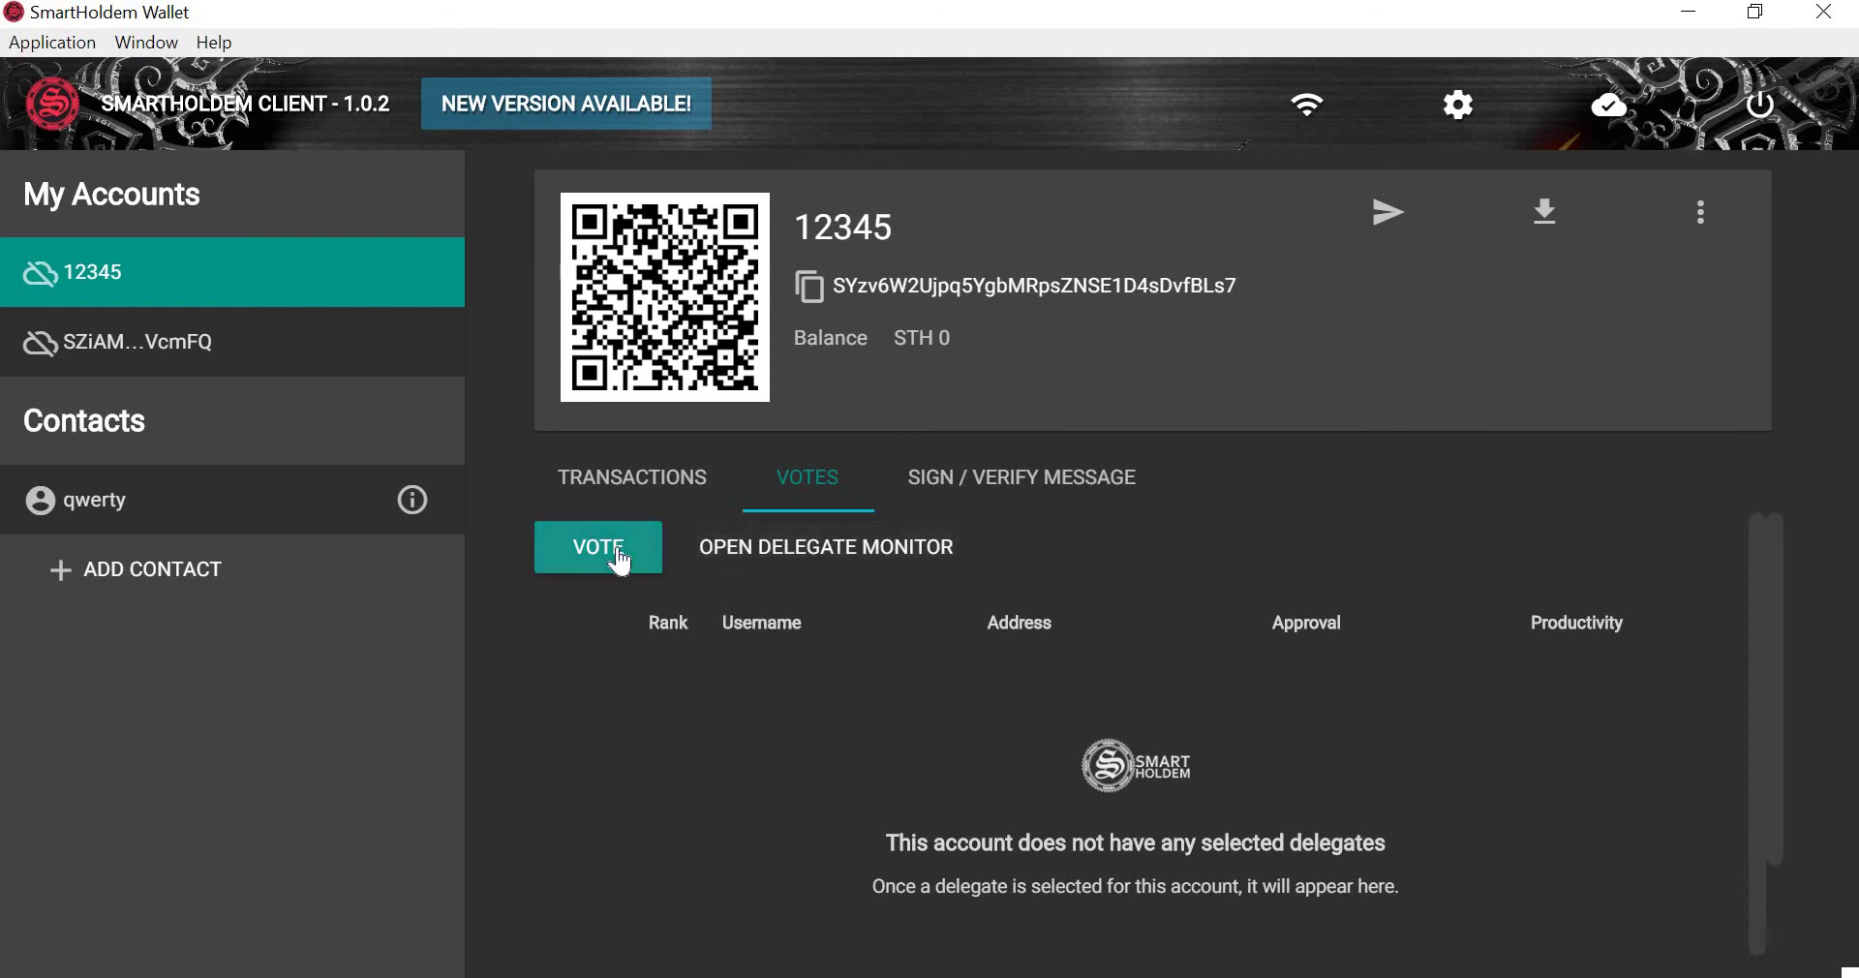
left_click(635, 415)
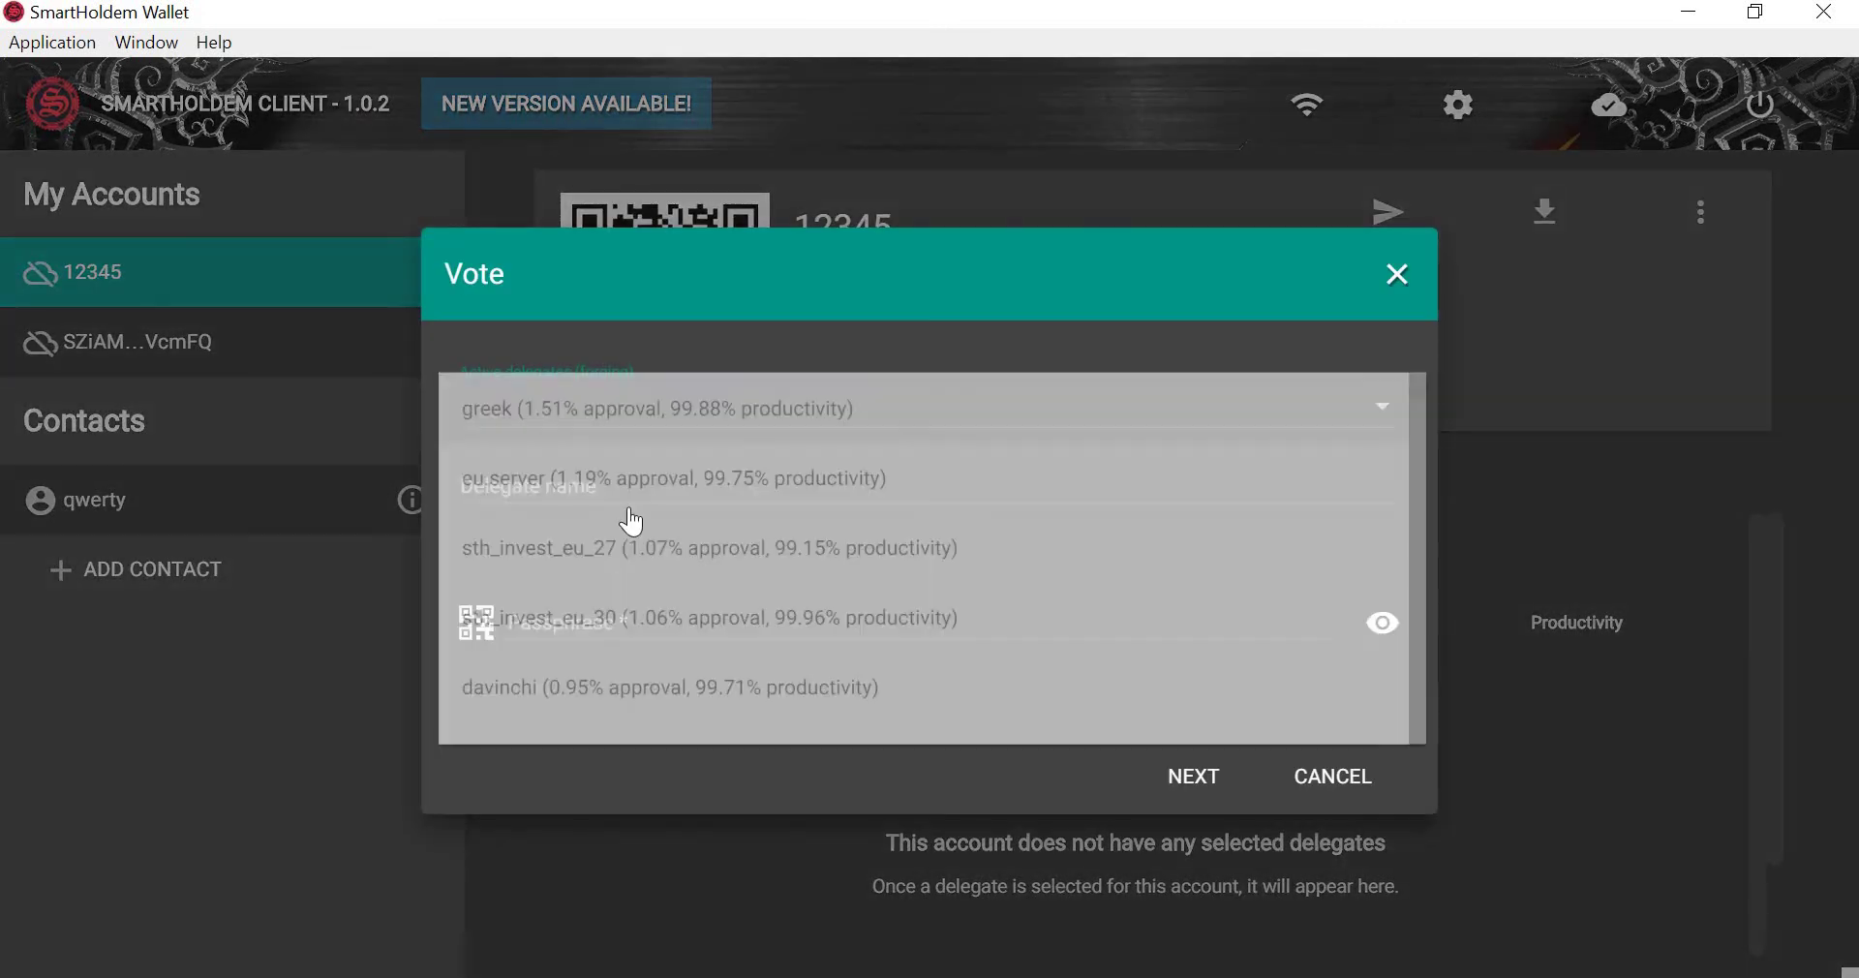
left_click(632, 550)
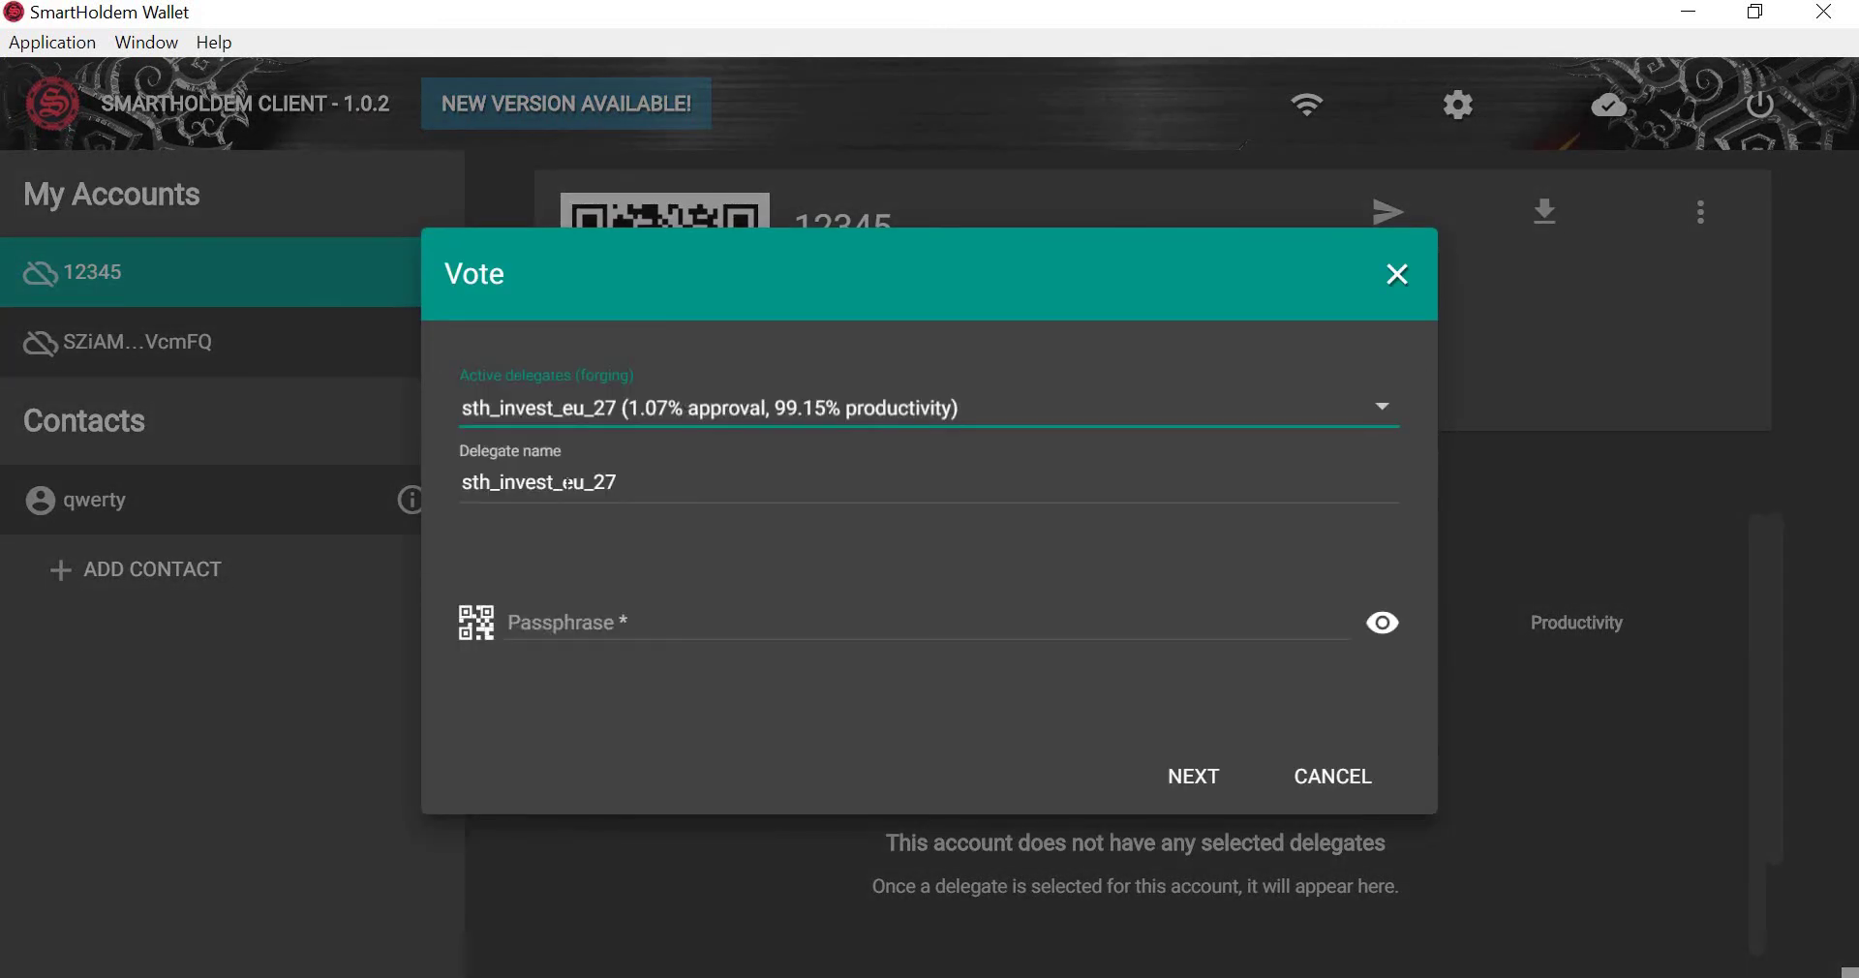
left_click(578, 619)
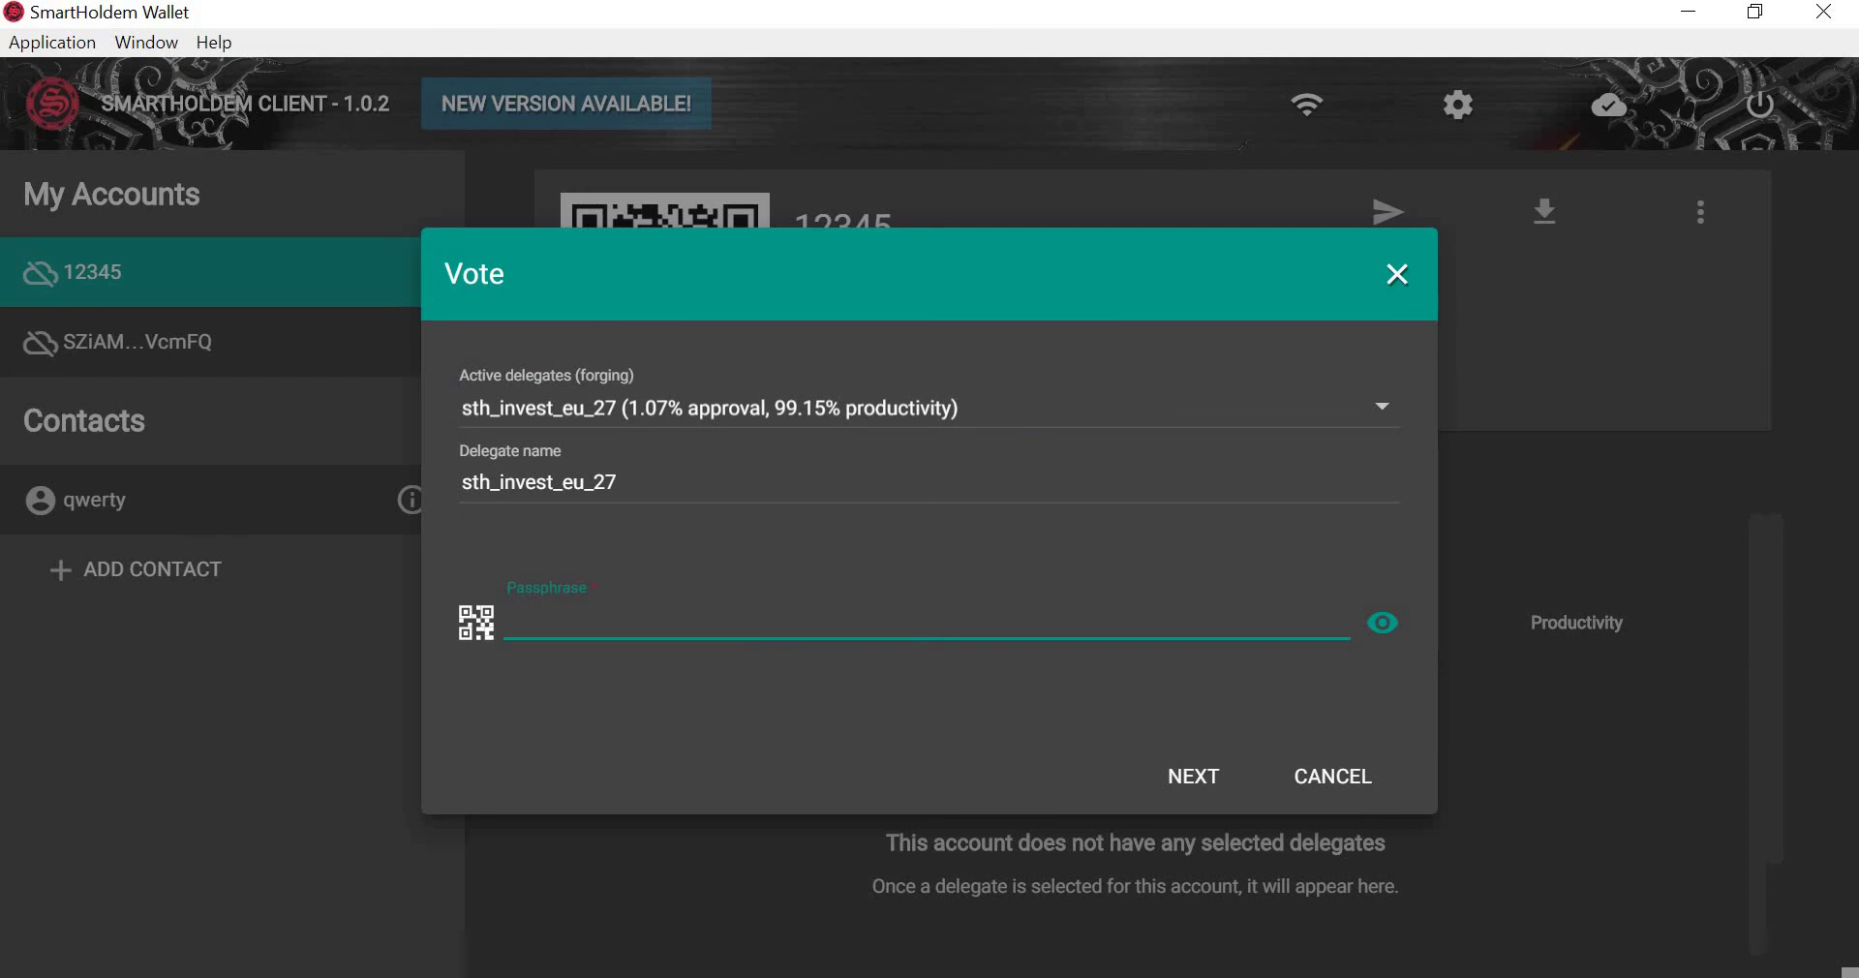
left_click(1197, 792)
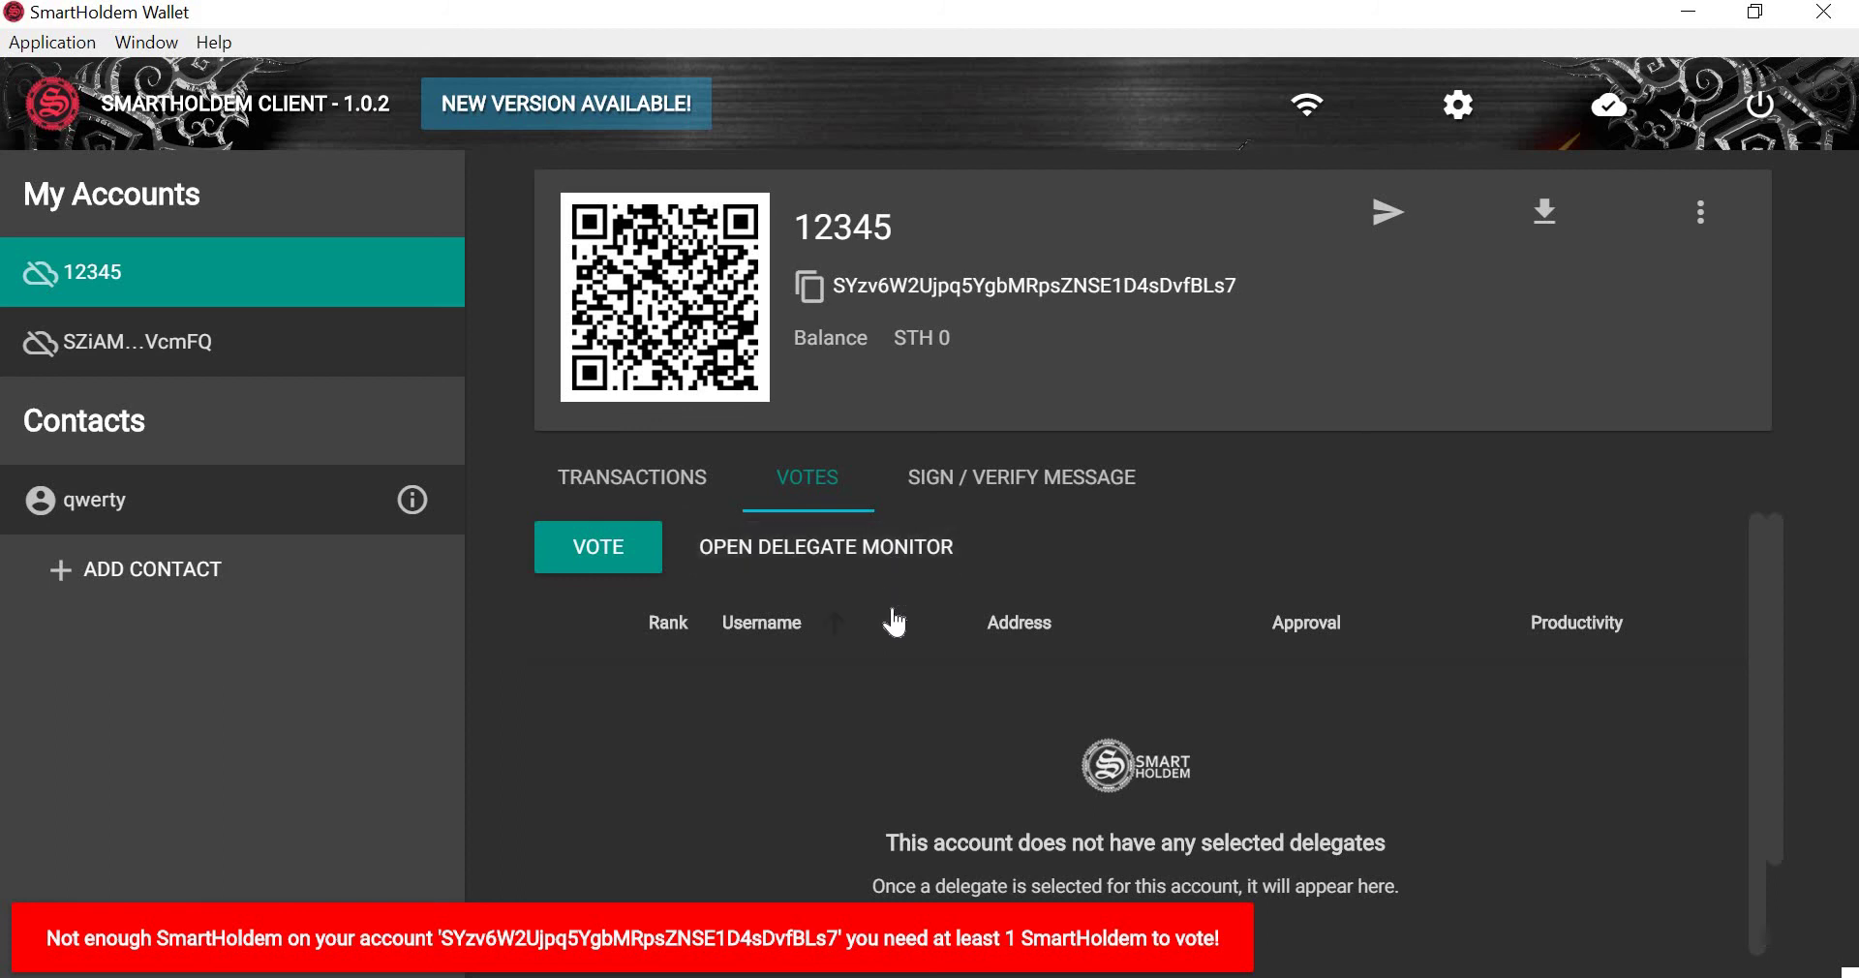
left_click(994, 489)
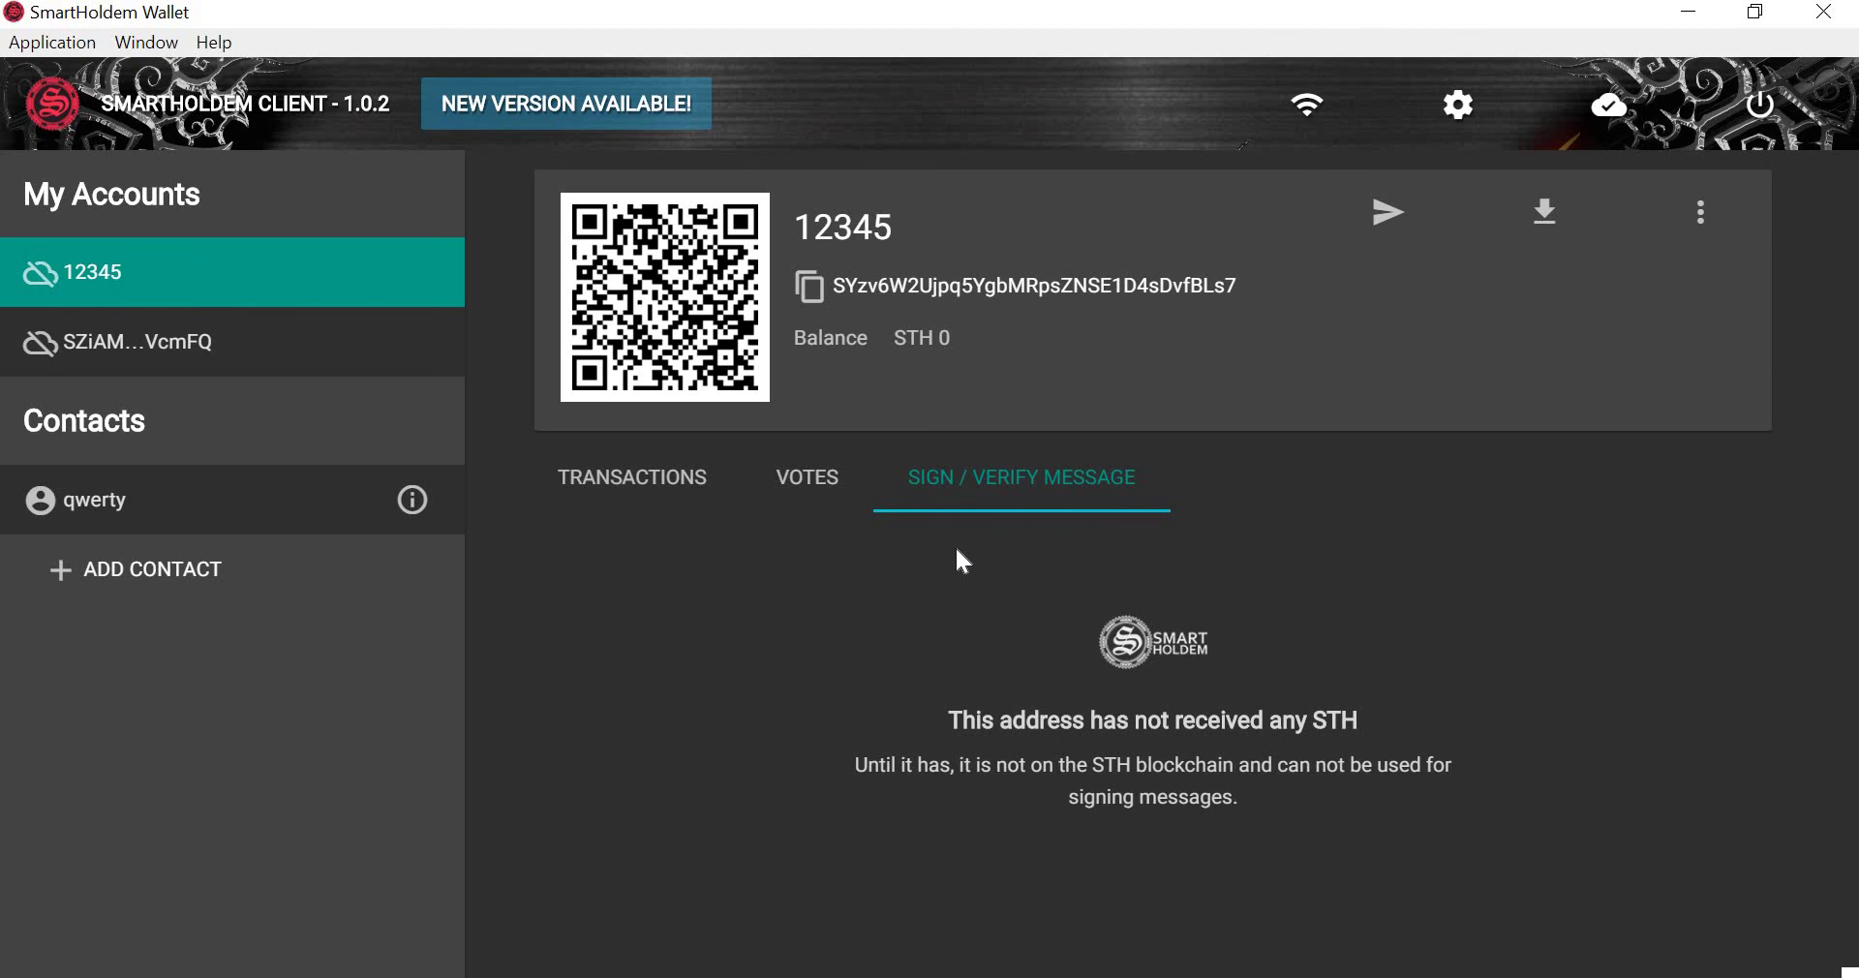
Cancel an empty Add Contact dialog and open contact qwerty's kosmos delegate details.
left_click(210, 569)
left_click(1334, 733)
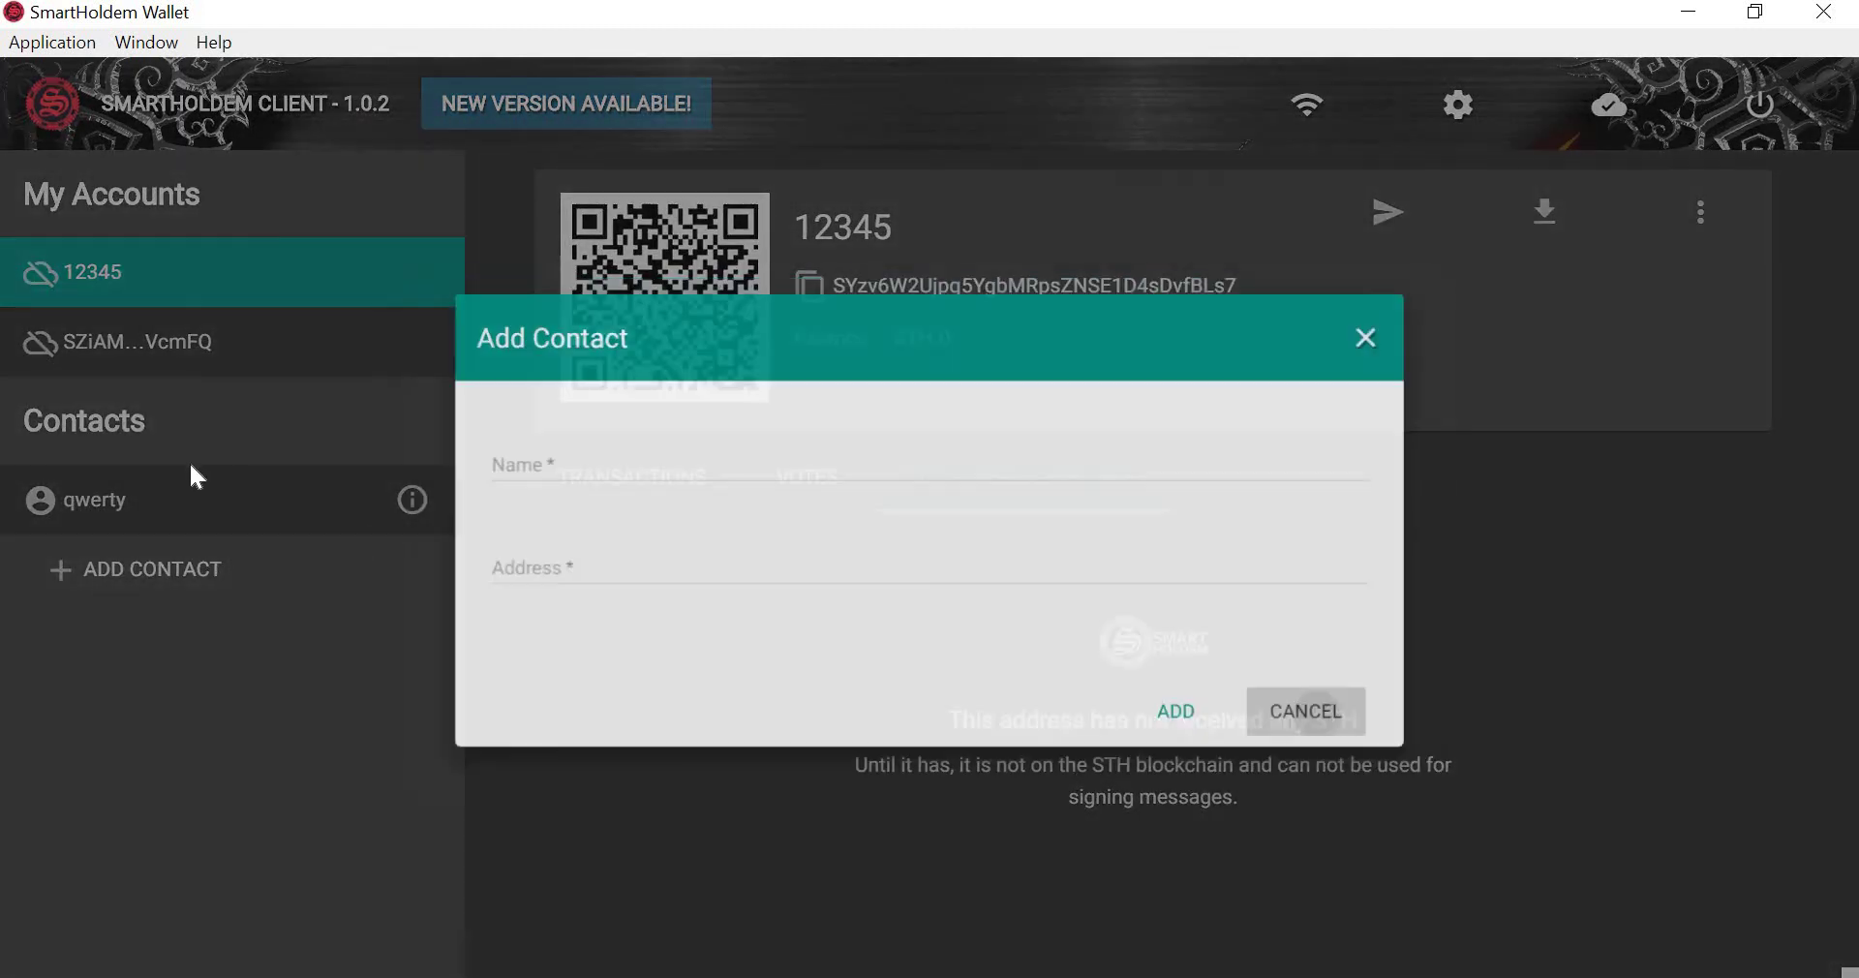
left_click(107, 504)
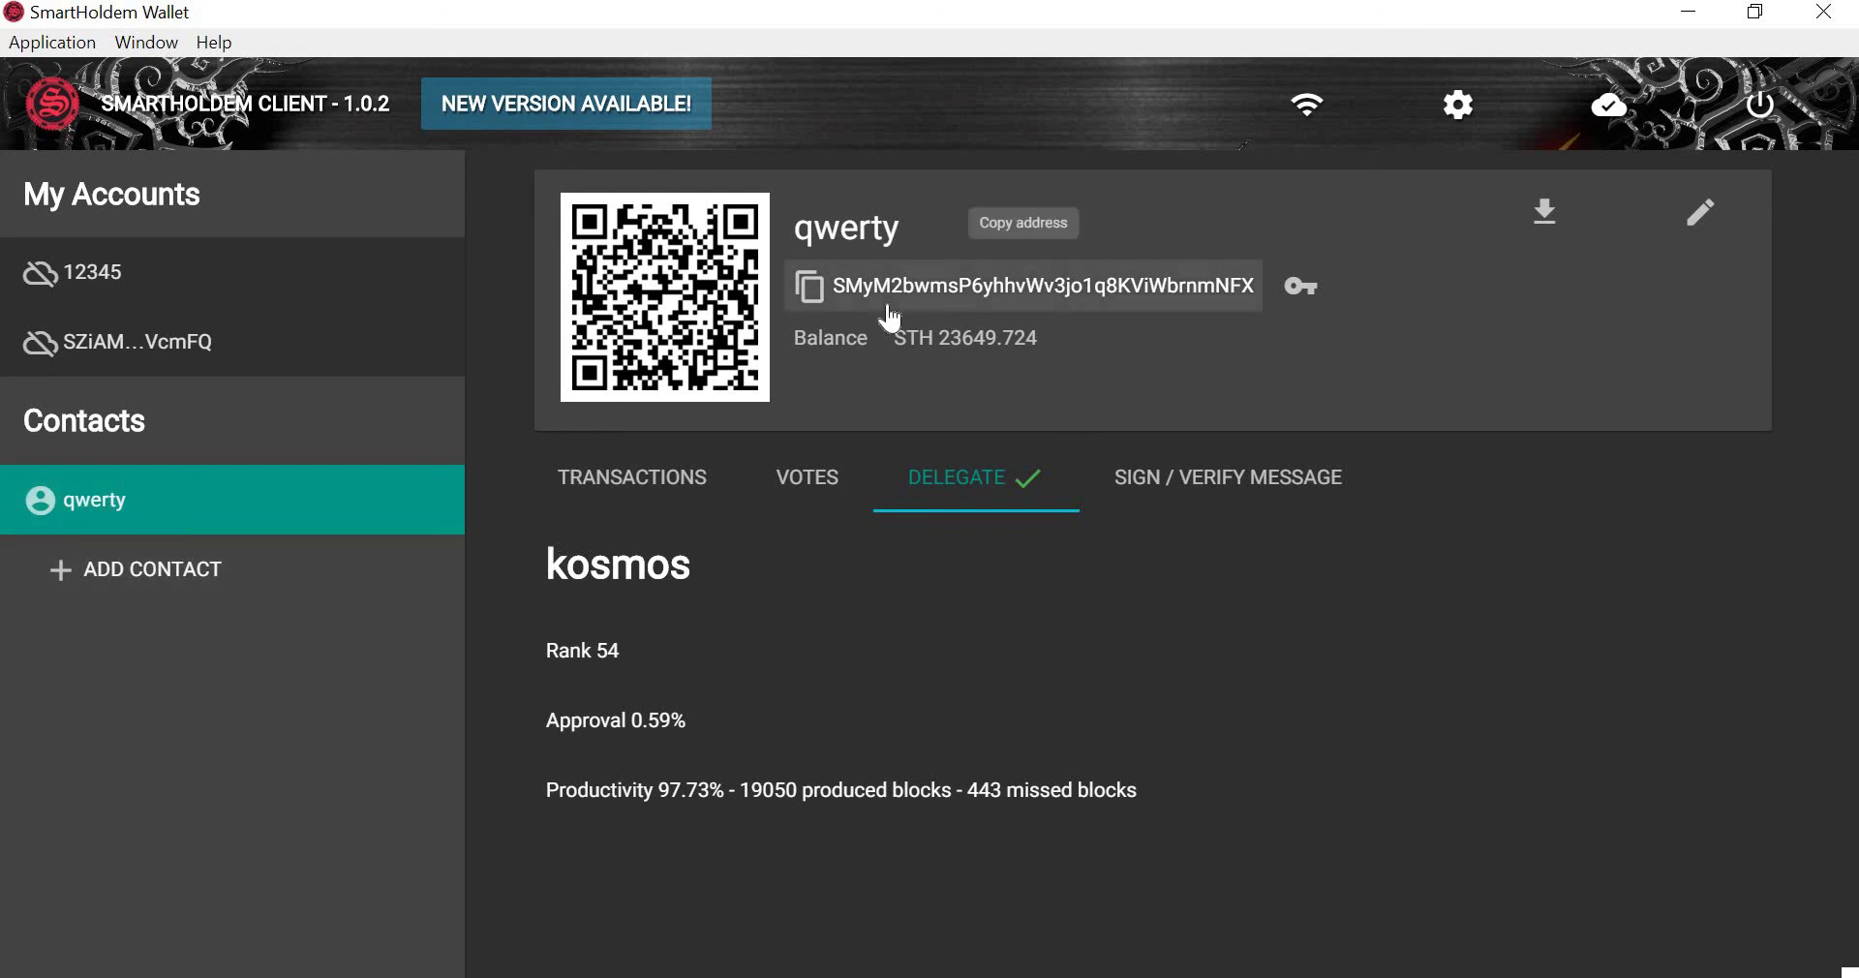
Switch the qwerty contact's address display to its public key and select the 23649.724 balance.
double_click(847, 228)
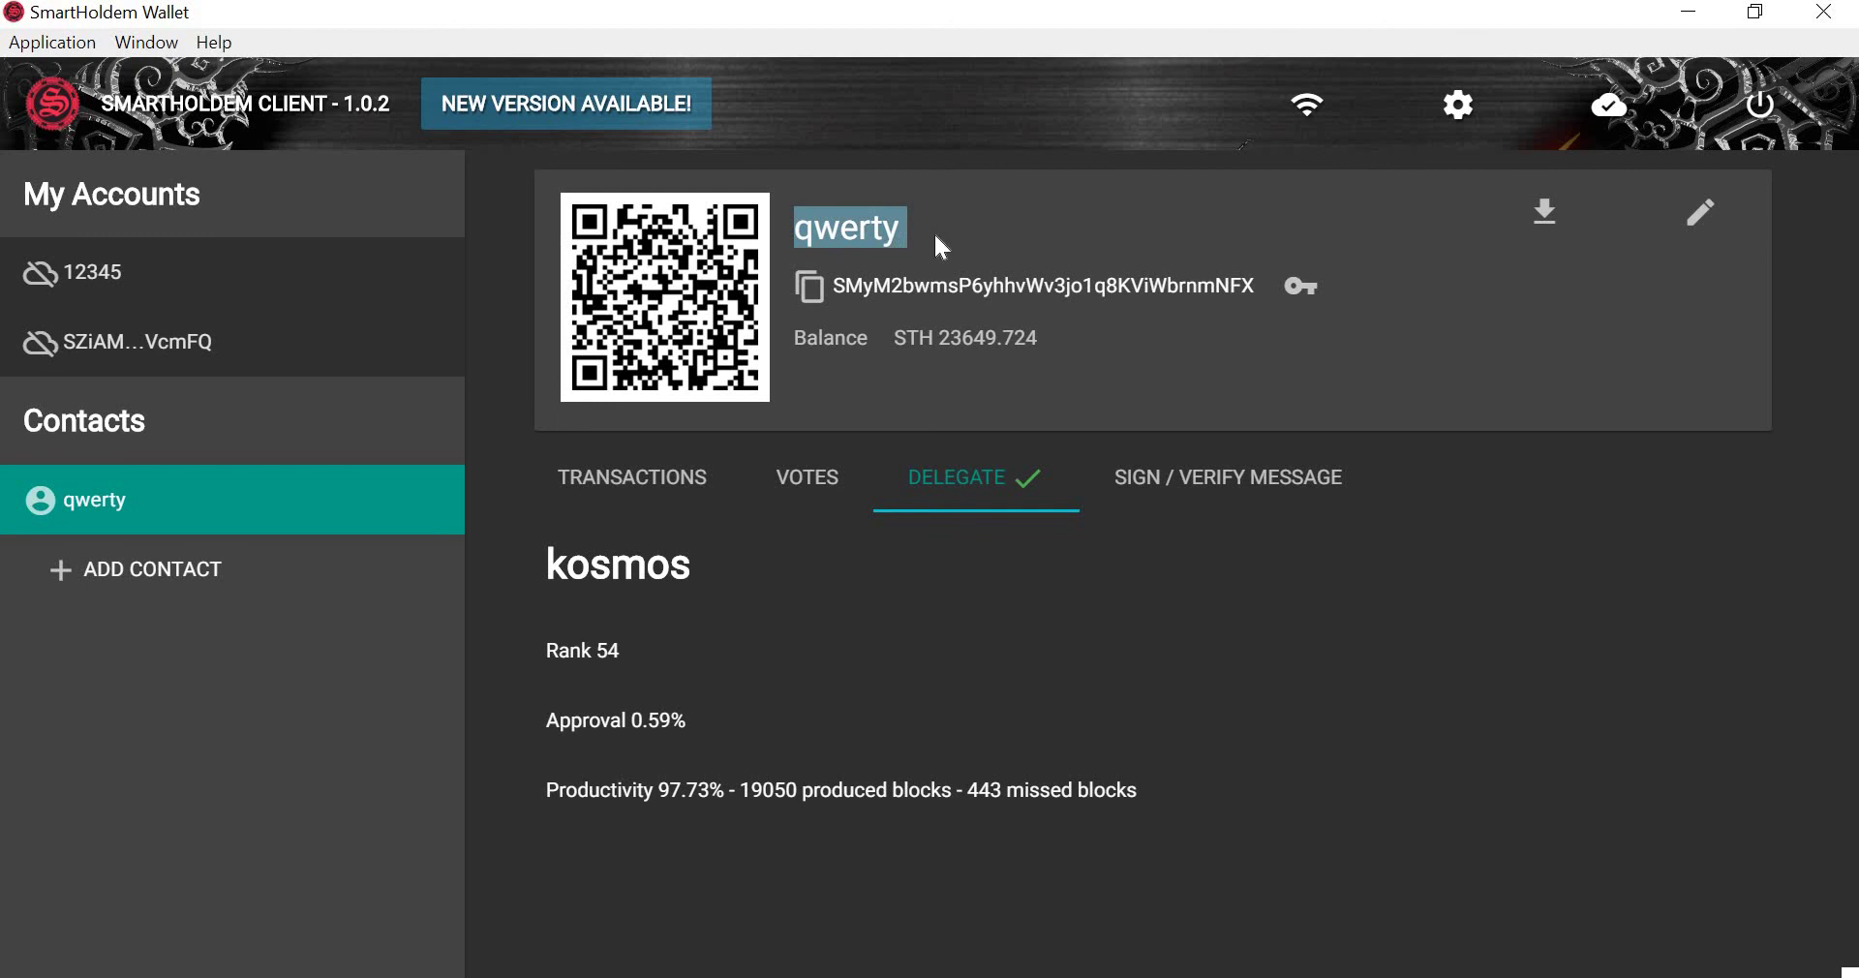
left_click(933, 231)
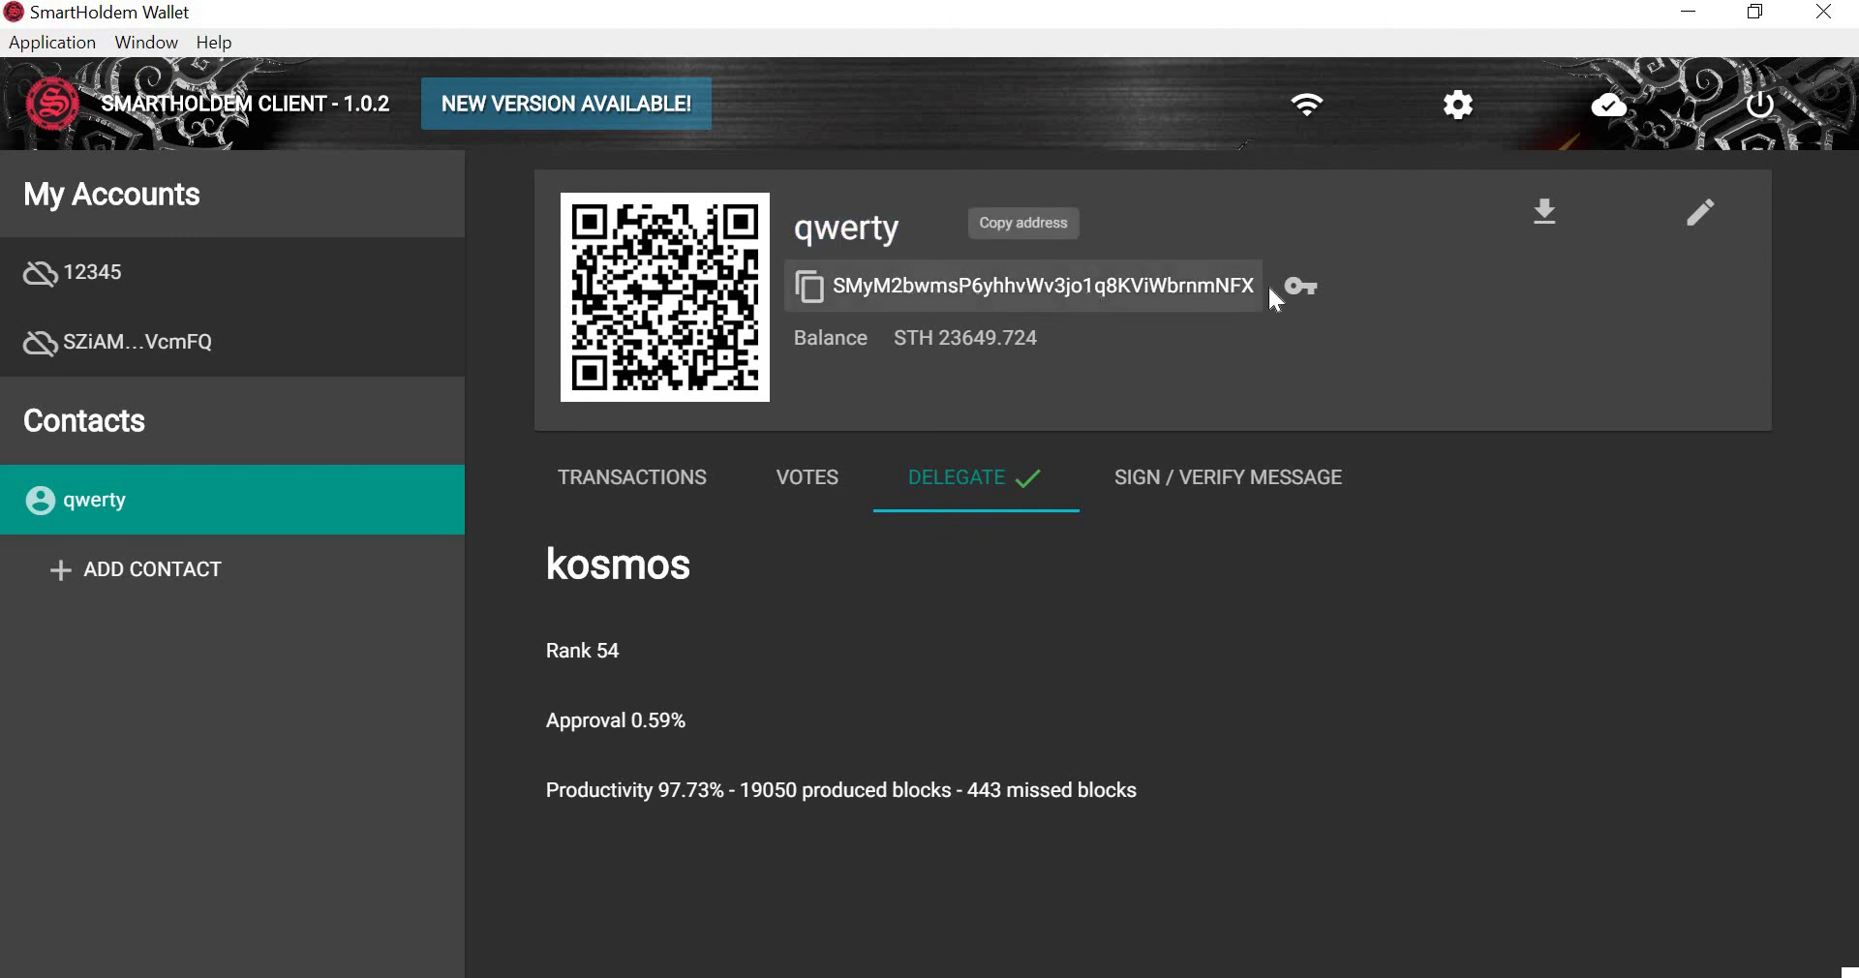
left_click(1302, 287)
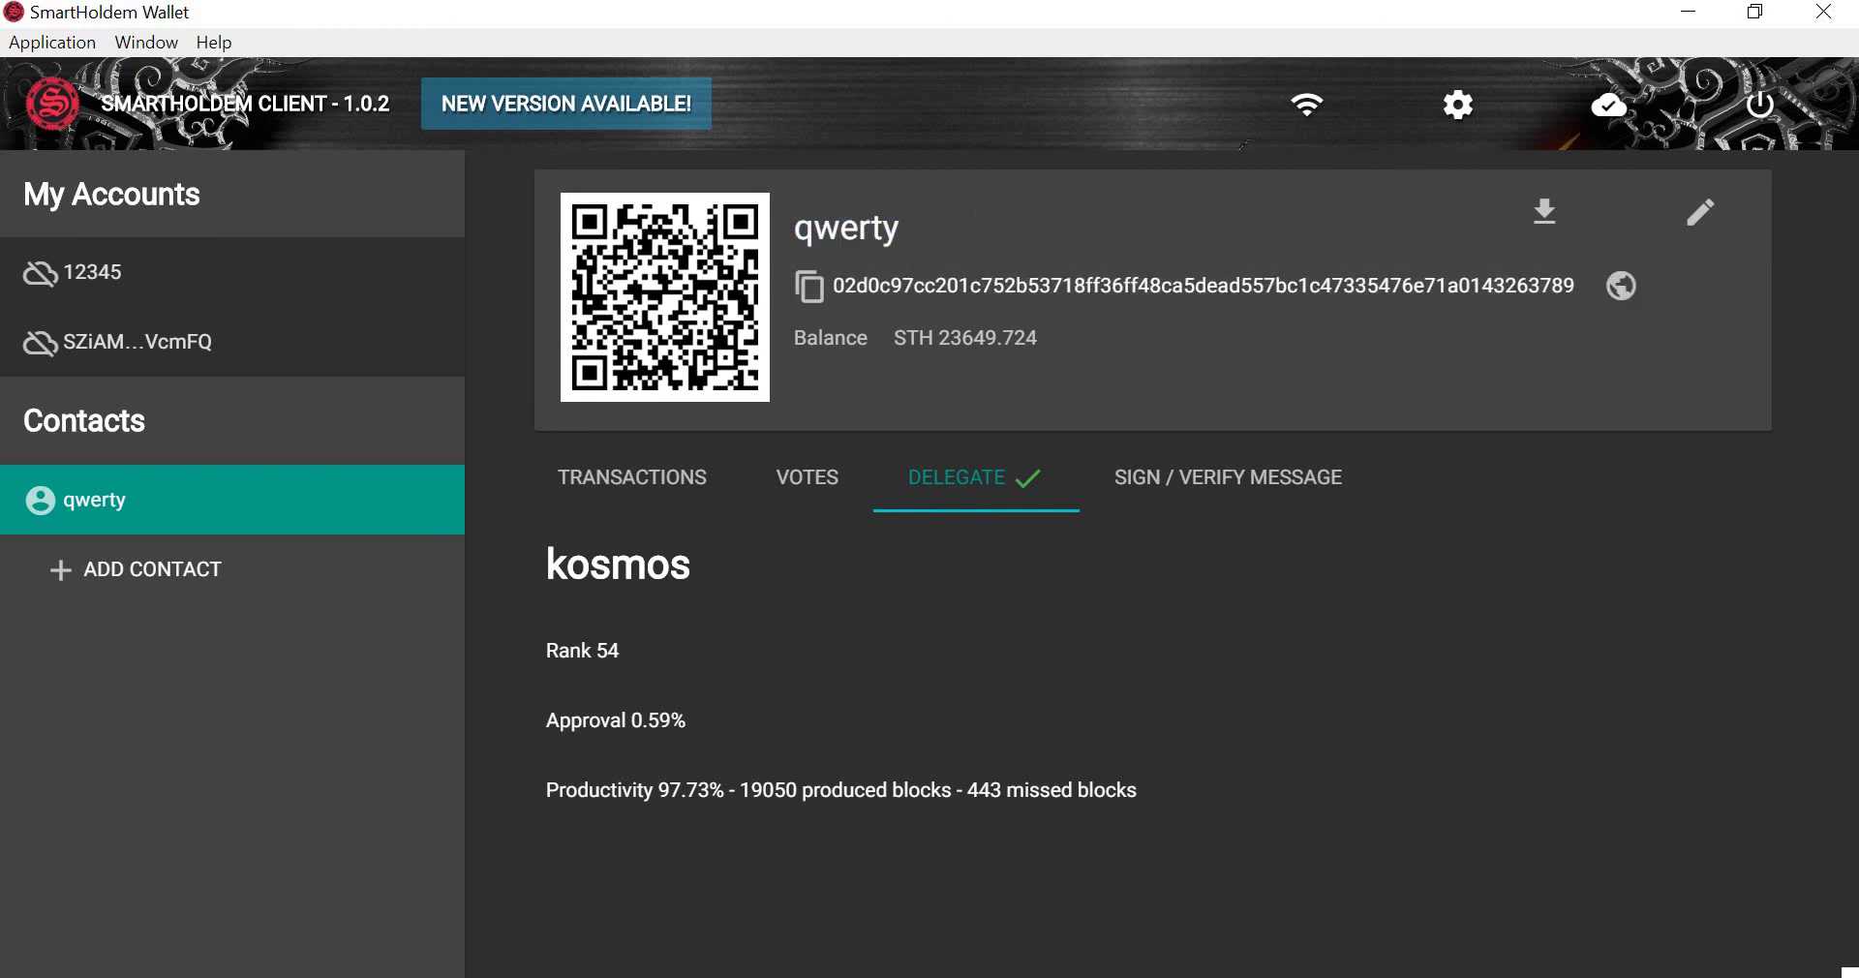
left_click_drag(936, 337, 1055, 335)
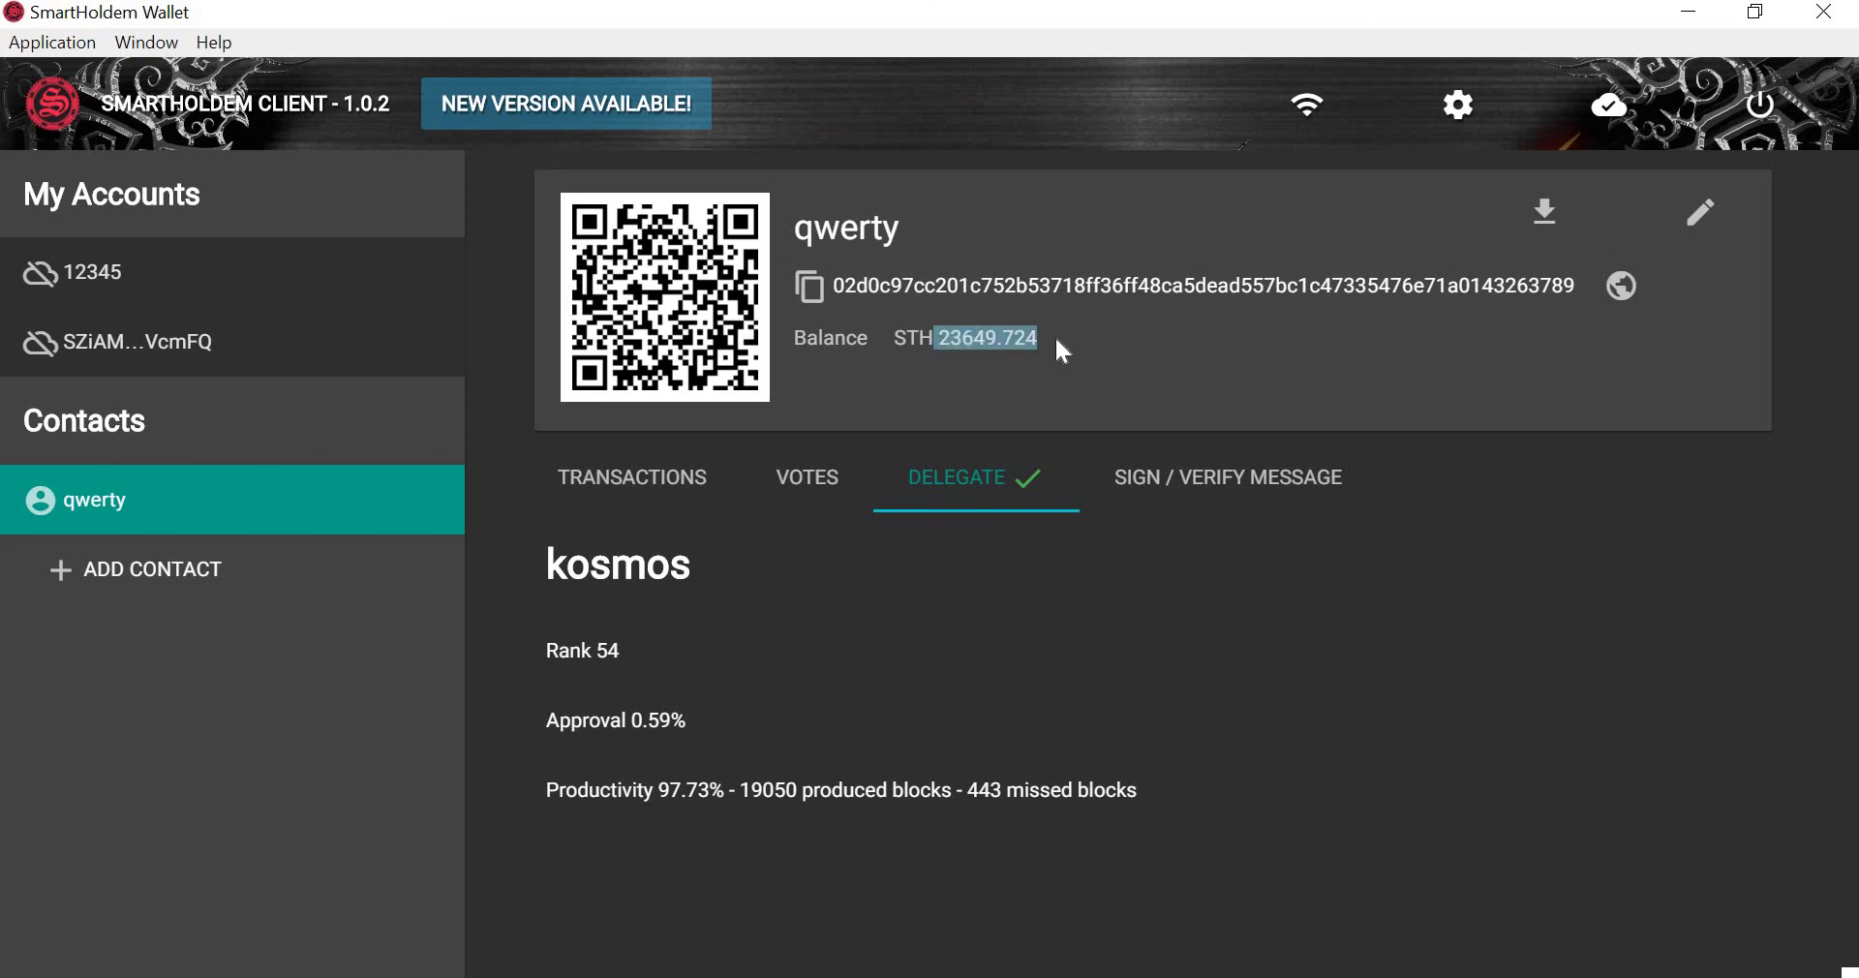
Cancel qwerty's export after setting start date 3/5/2018, then close Edit Contact unchanged.
left_click(1530, 213)
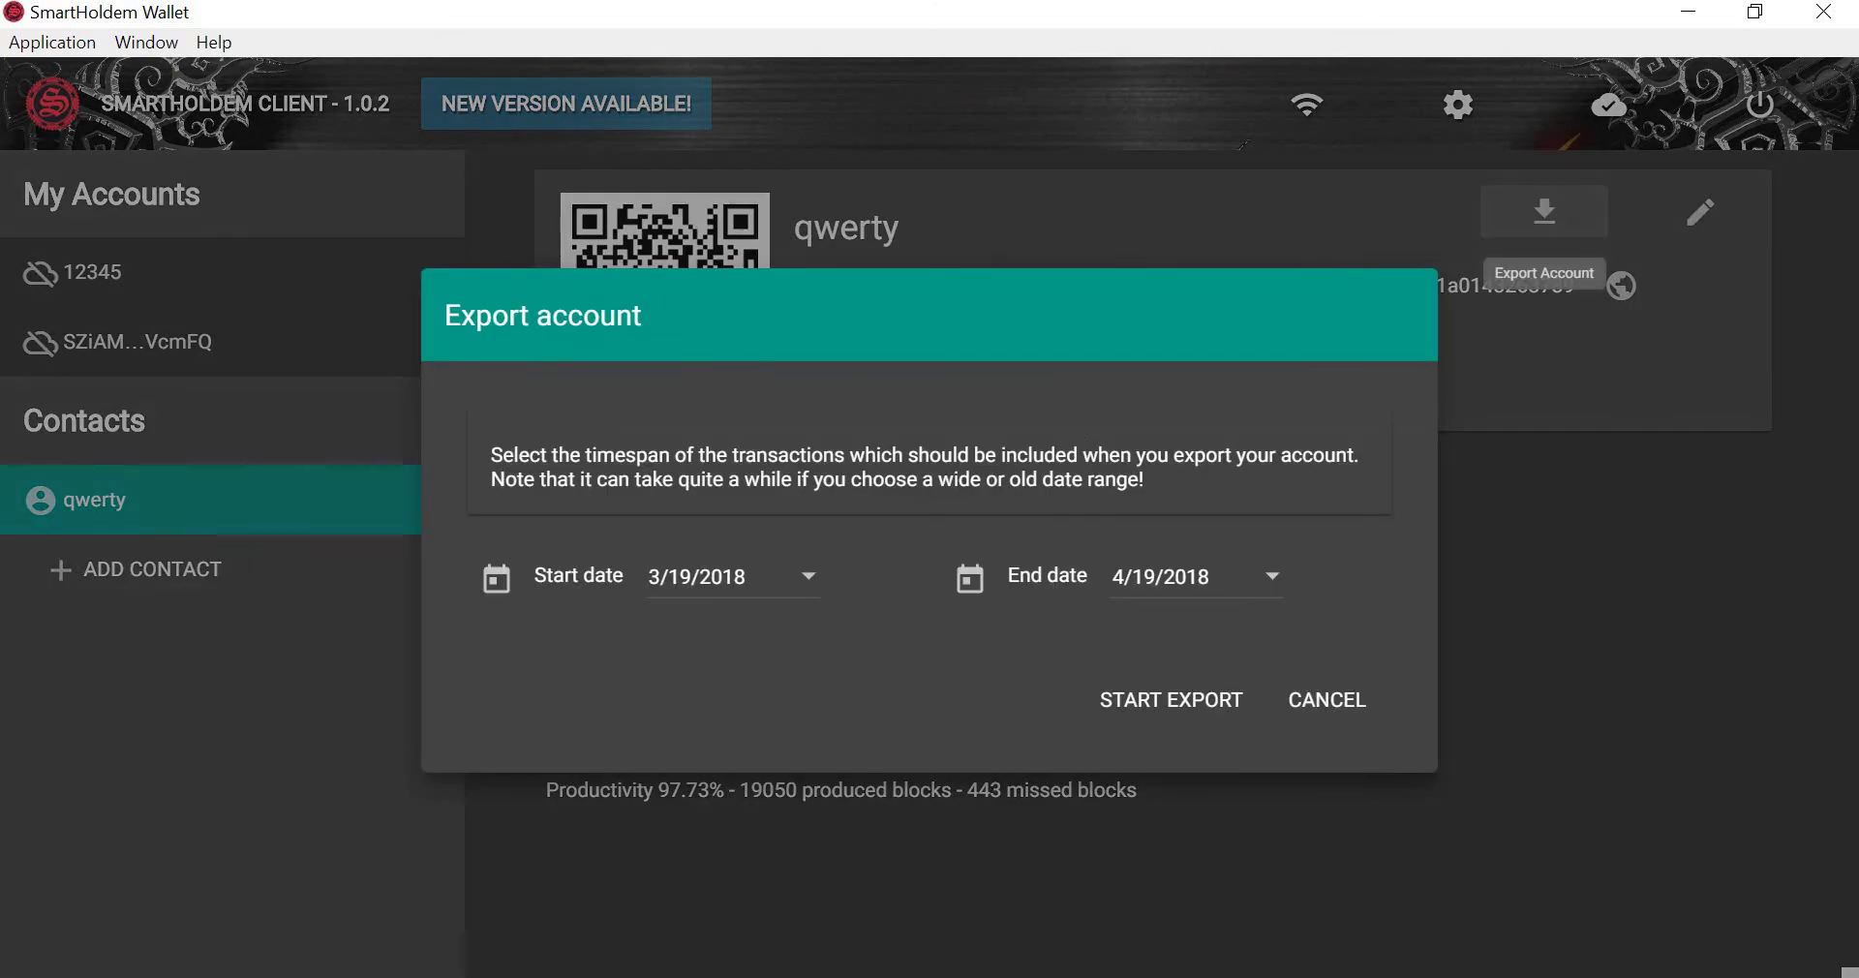
left_click(812, 585)
left_click(738, 605)
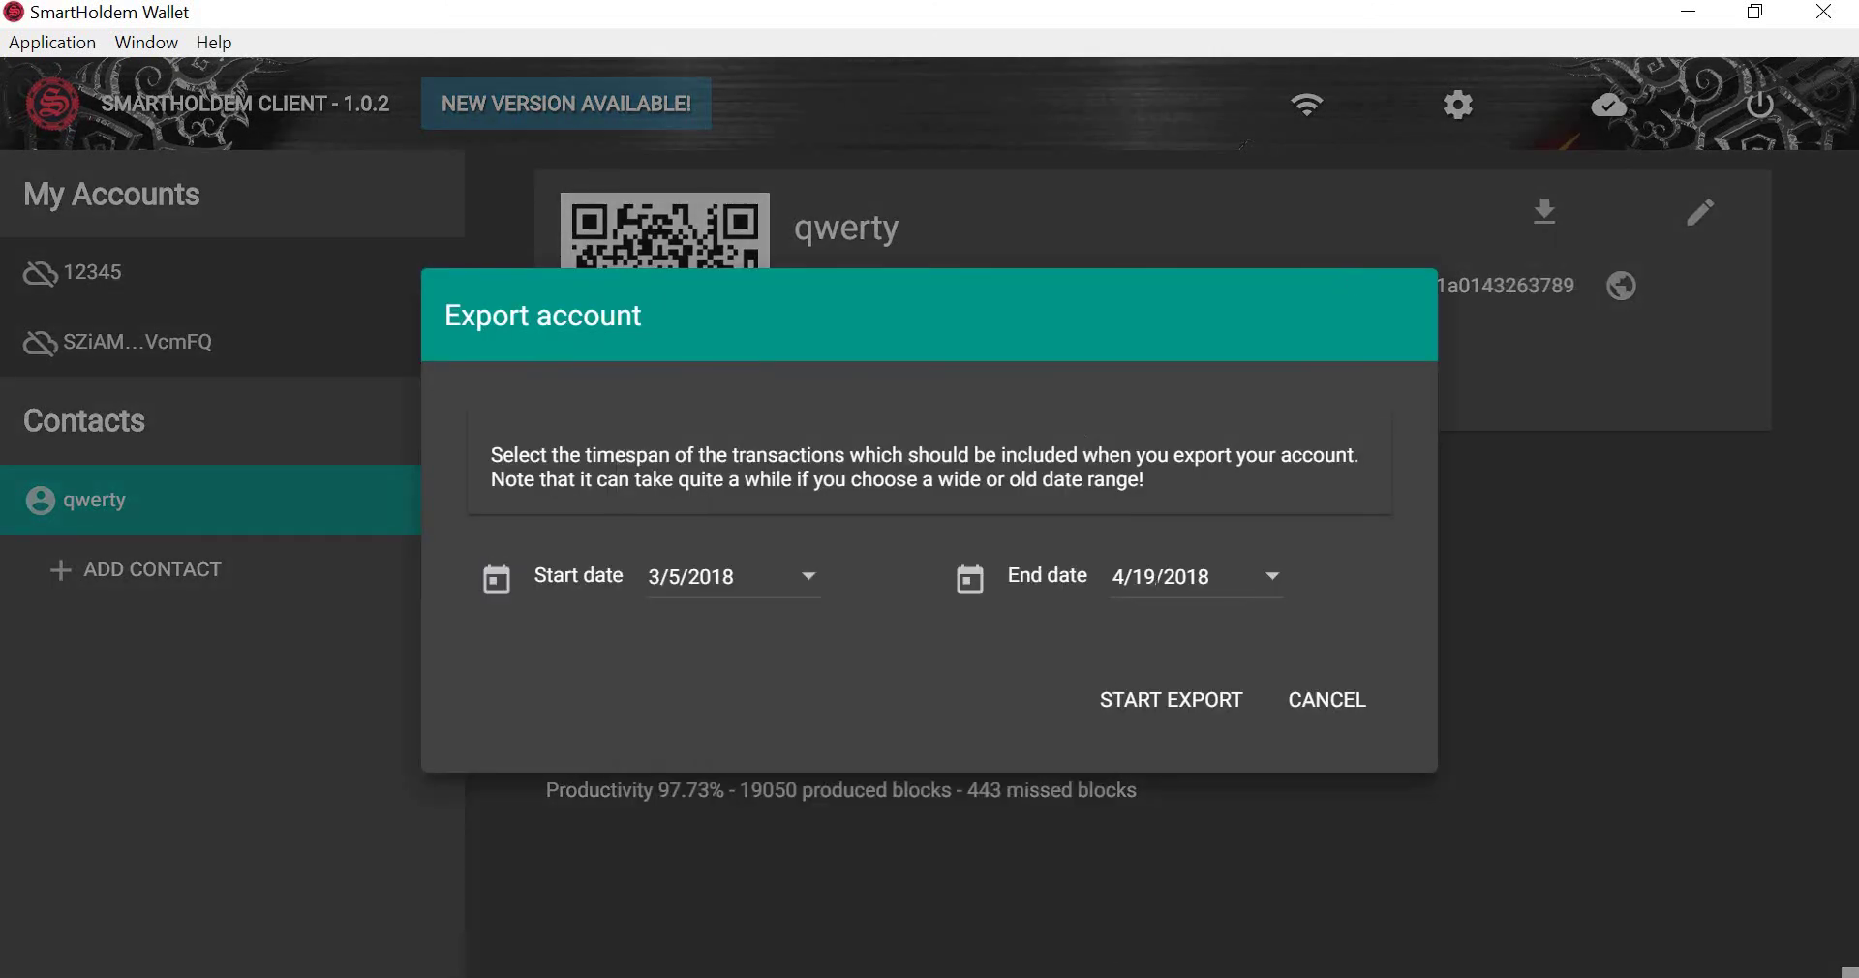
left_click(1159, 581)
left_click(1327, 701)
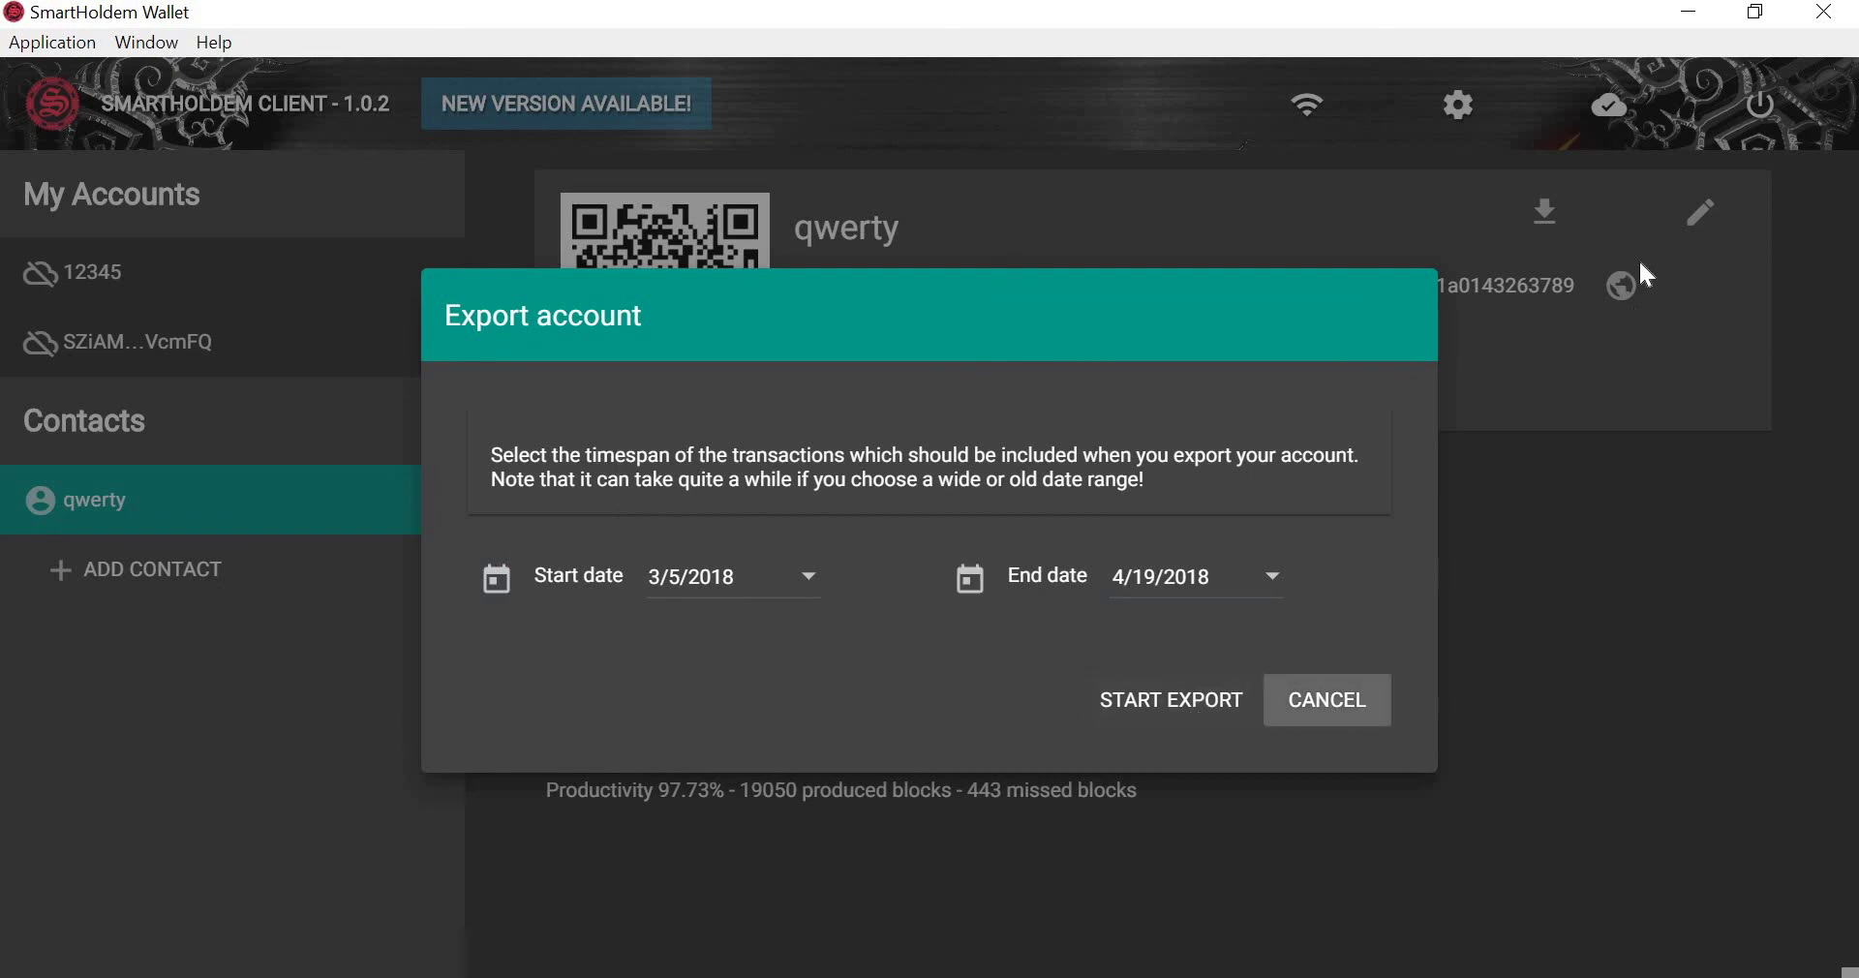
left_click(1701, 213)
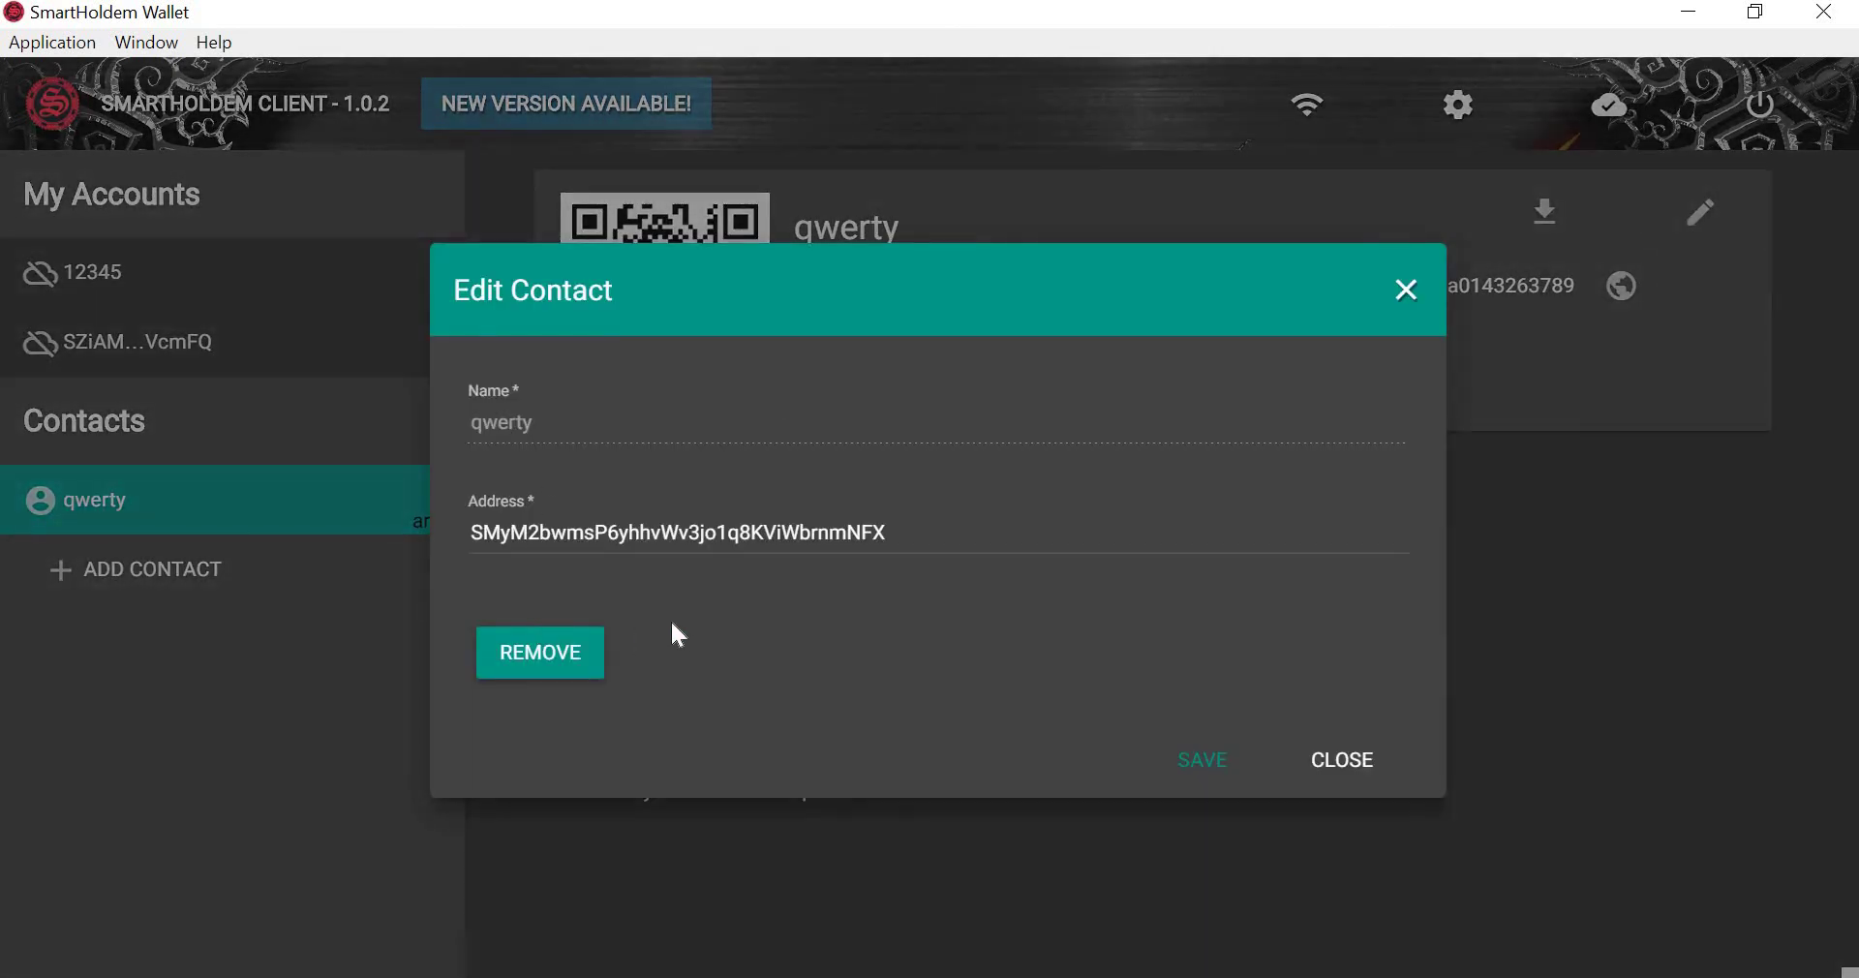
left_click(1346, 763)
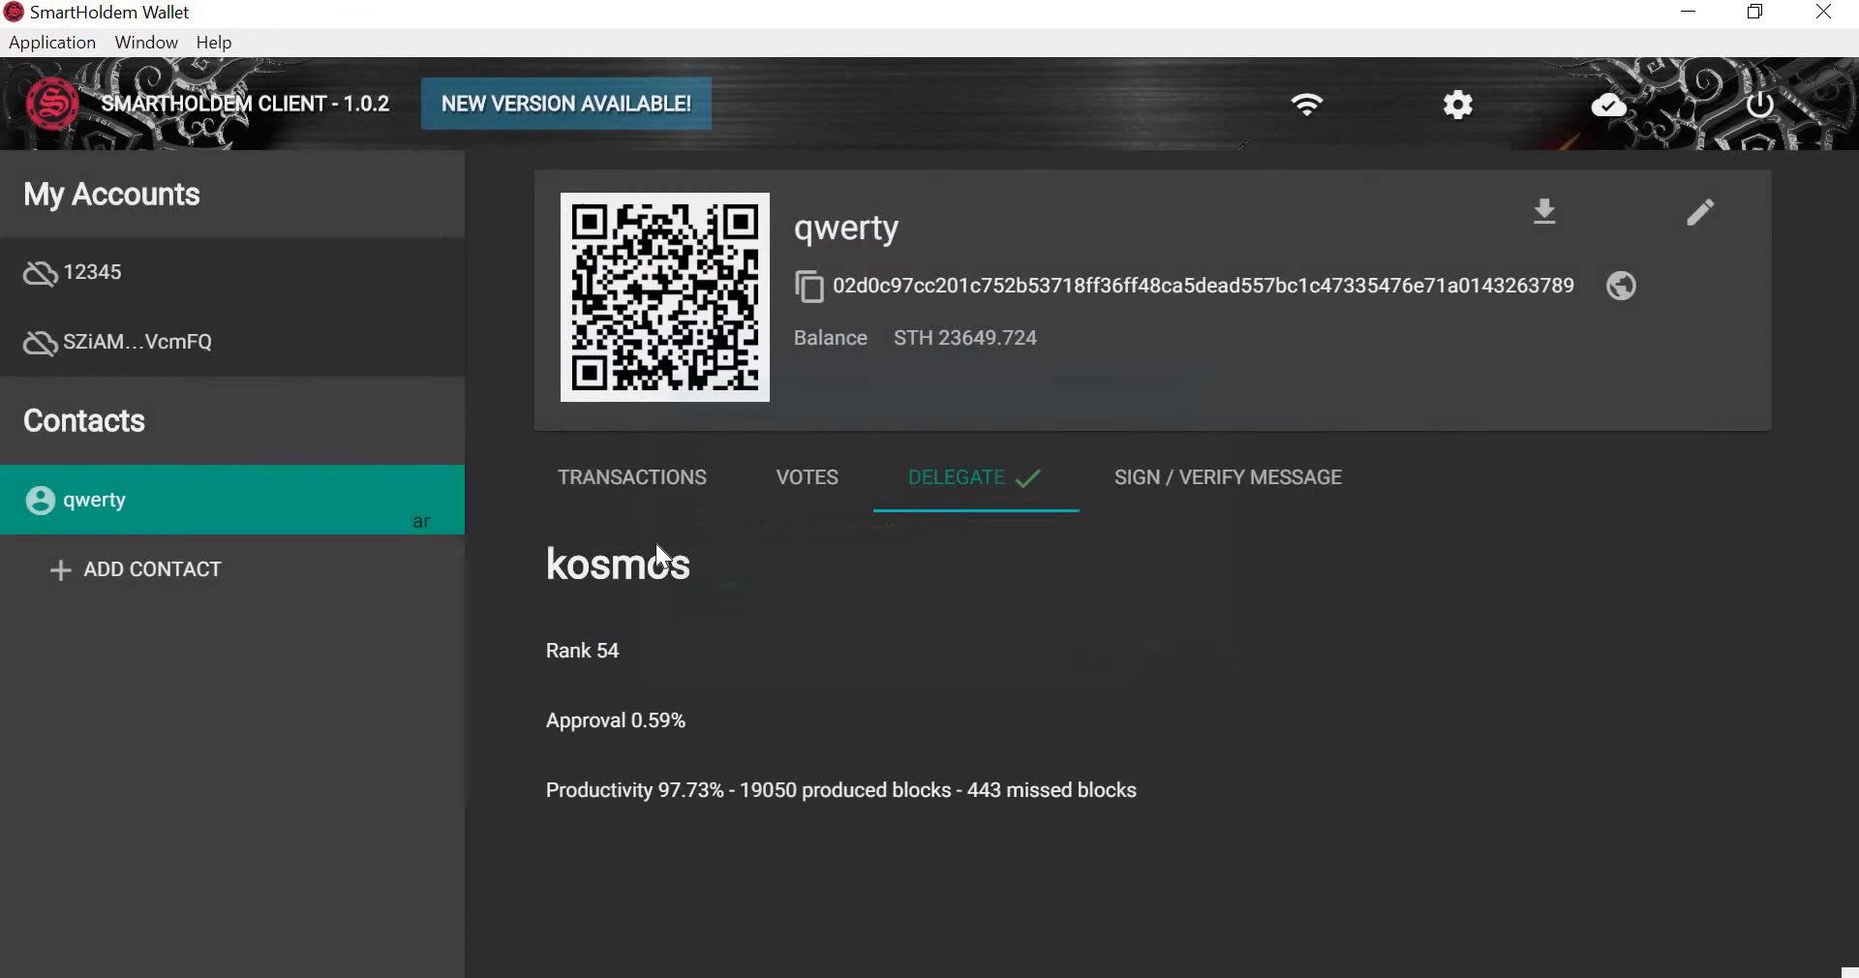
Review the contact's transaction list and its votes for a delegate.
left_click(605, 499)
scroll(881, 635, "down", 10)
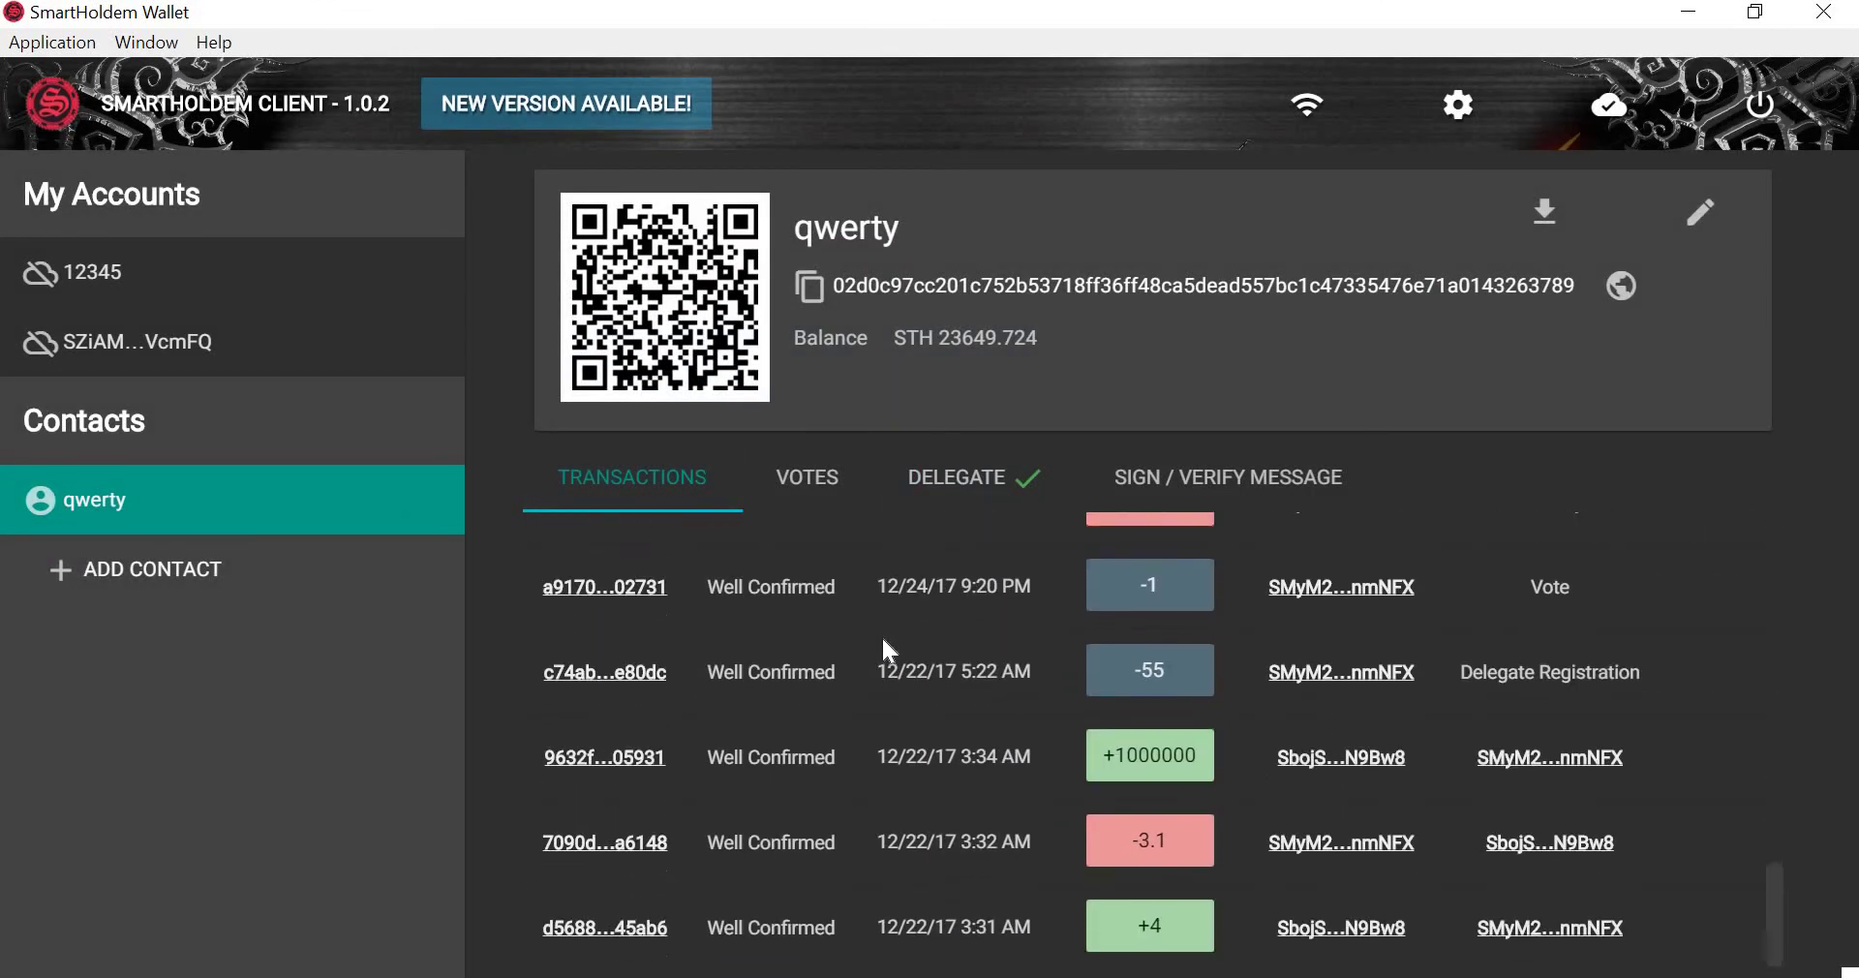
scroll(881, 636, "up", 10)
left_click(819, 489)
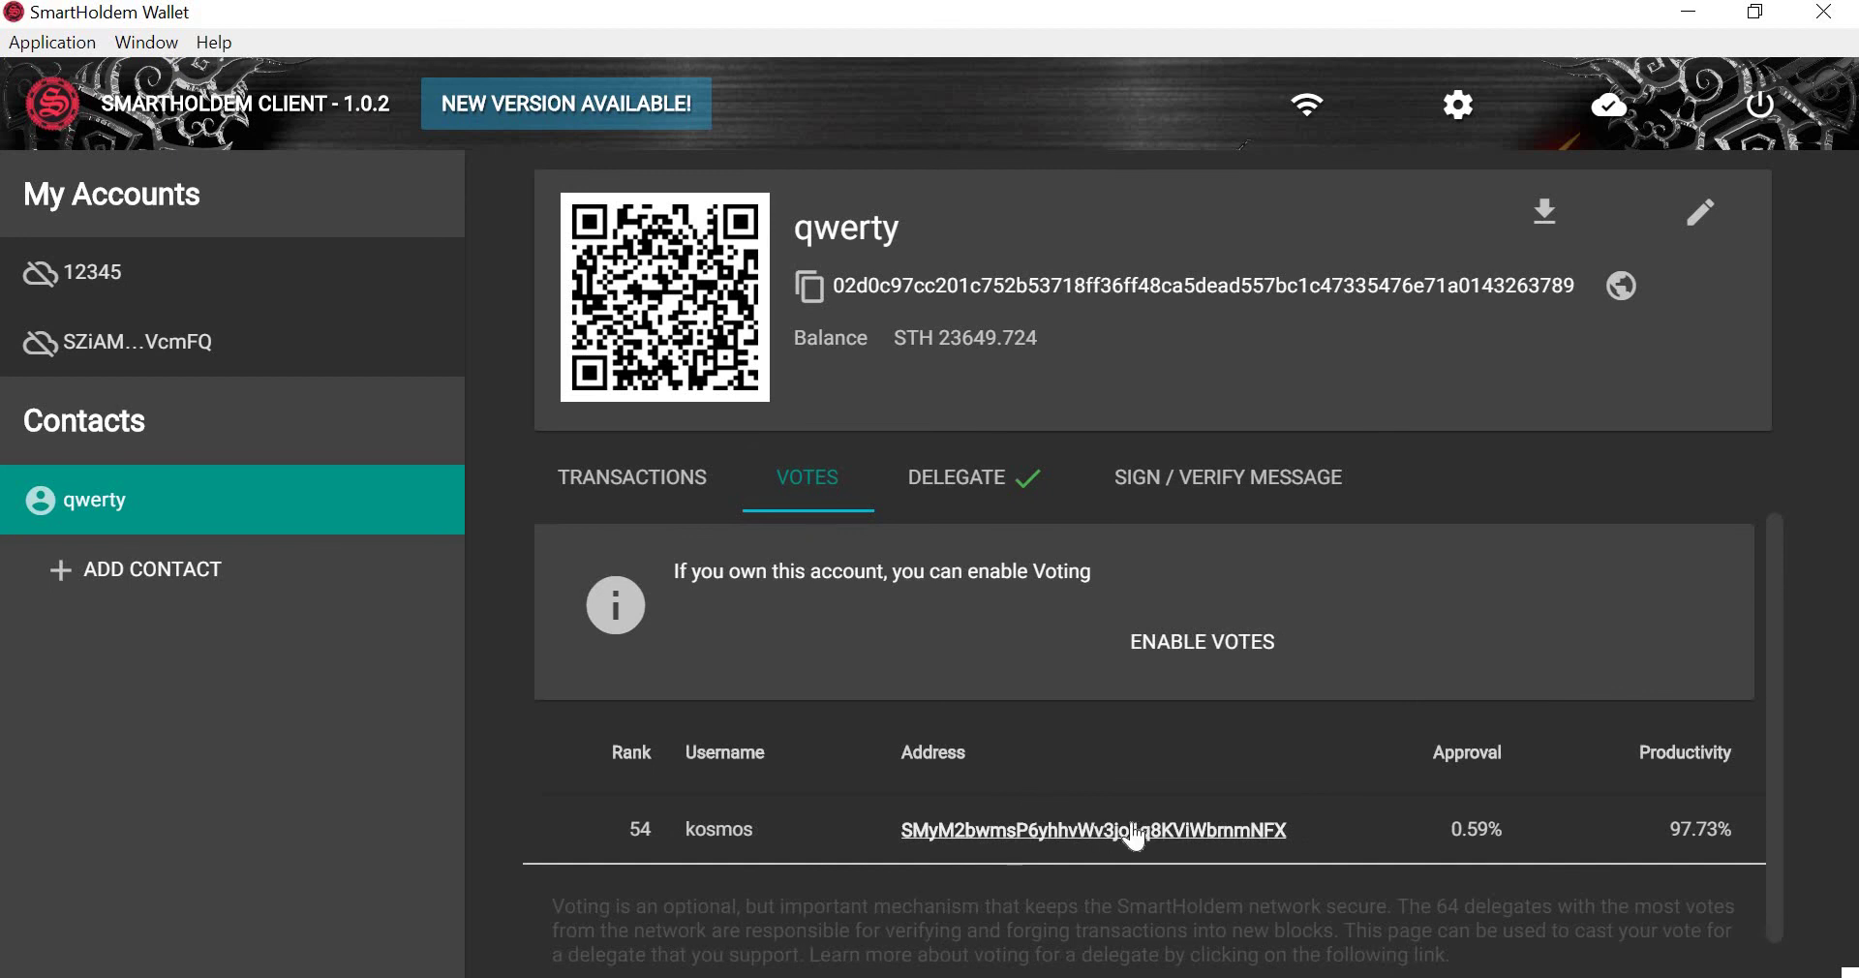
Inspect the kosmos delegate's 0.59% approval and productivity, view Sign / Verify, then return to My Accounts.
left_click(969, 484)
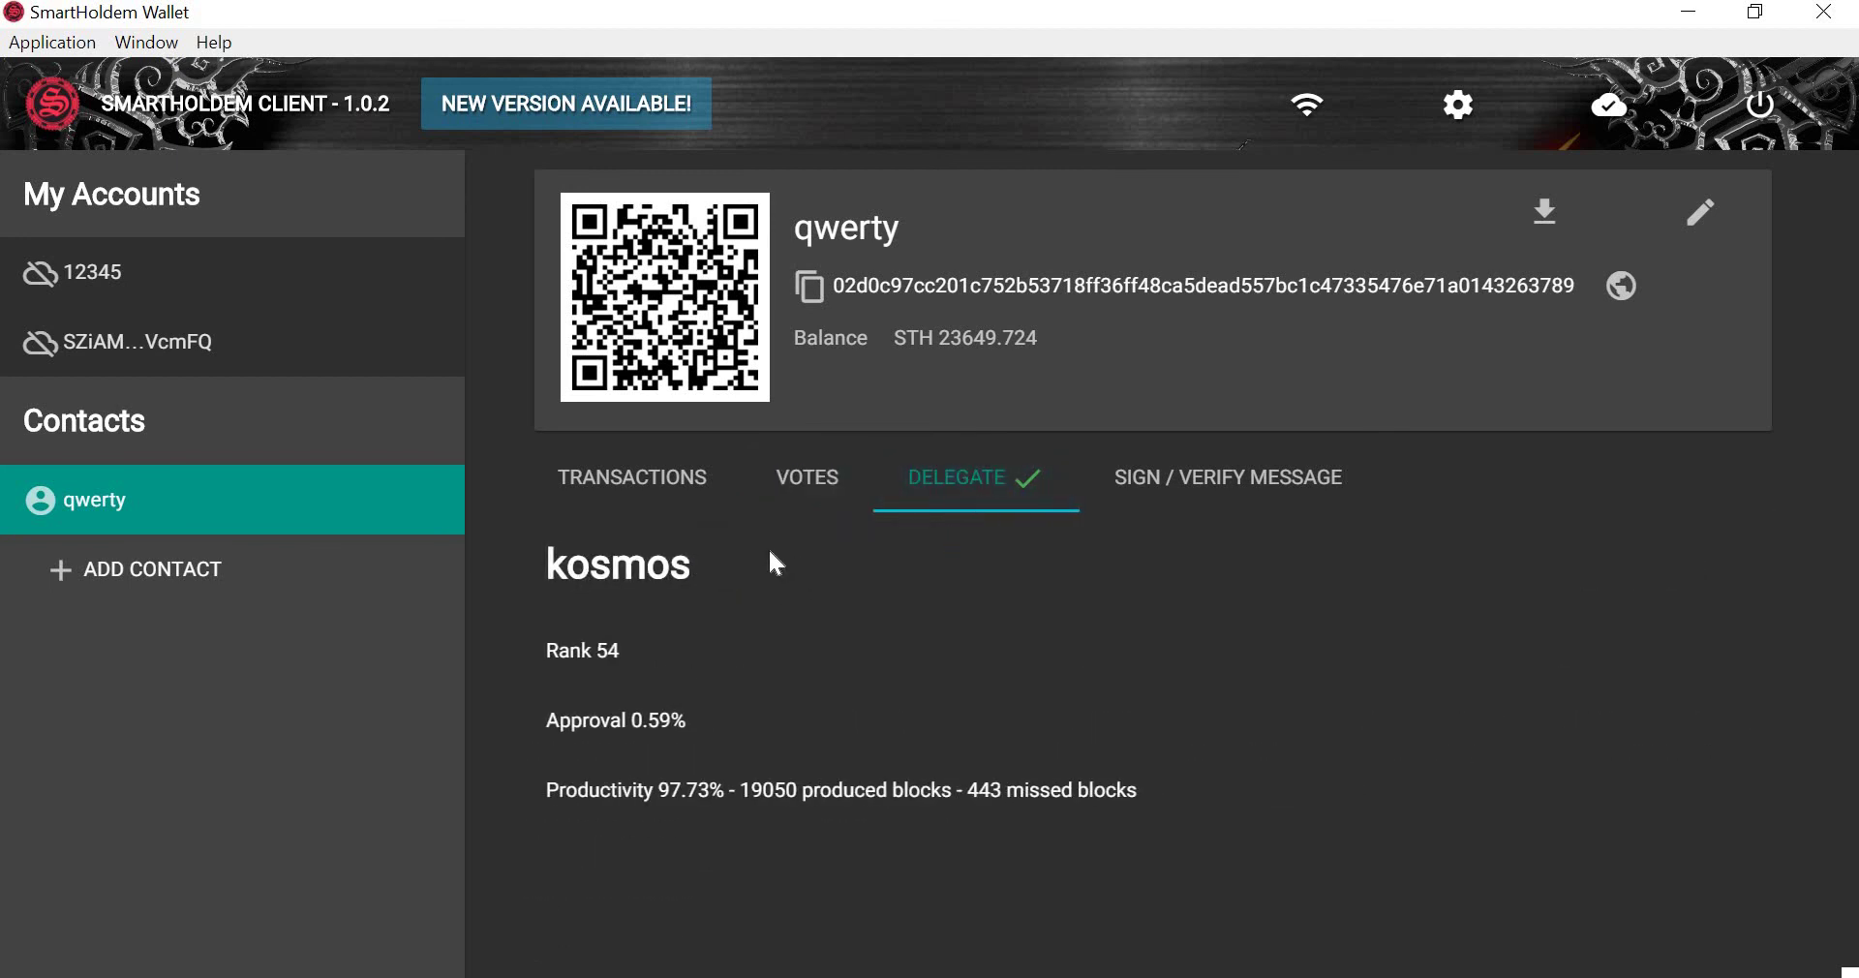
left_click_drag(543, 572, 728, 593)
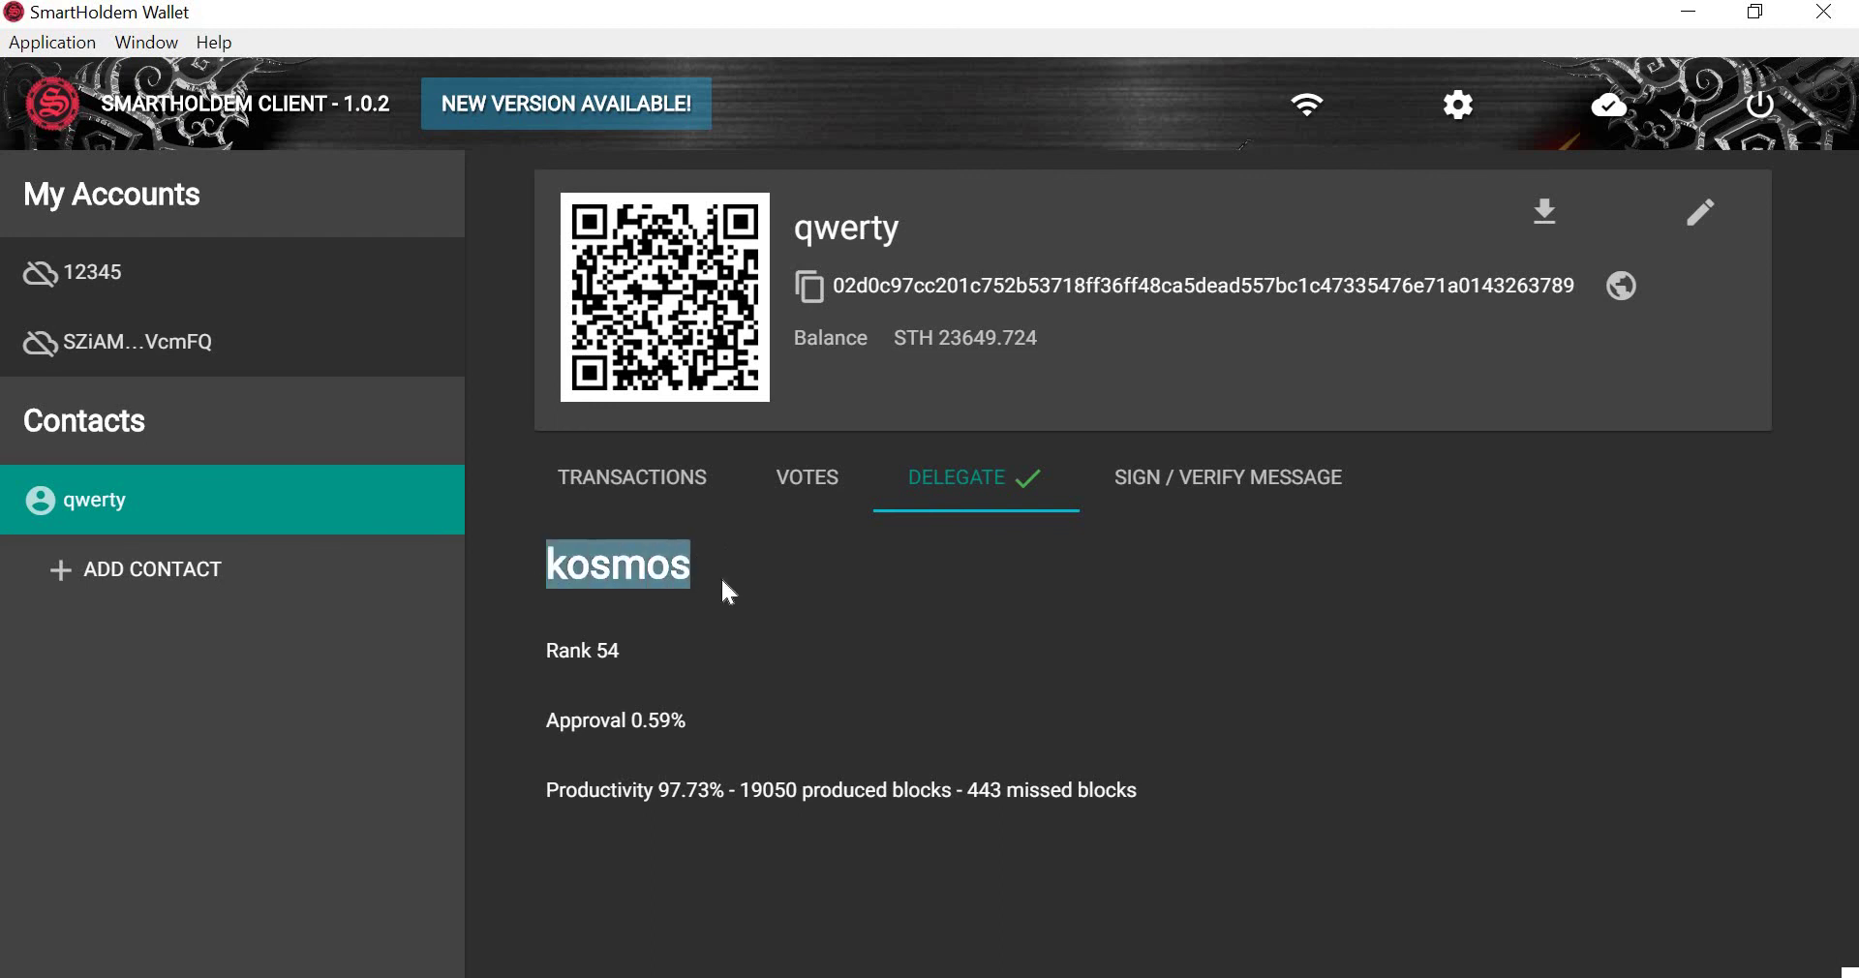
left_click(662, 653)
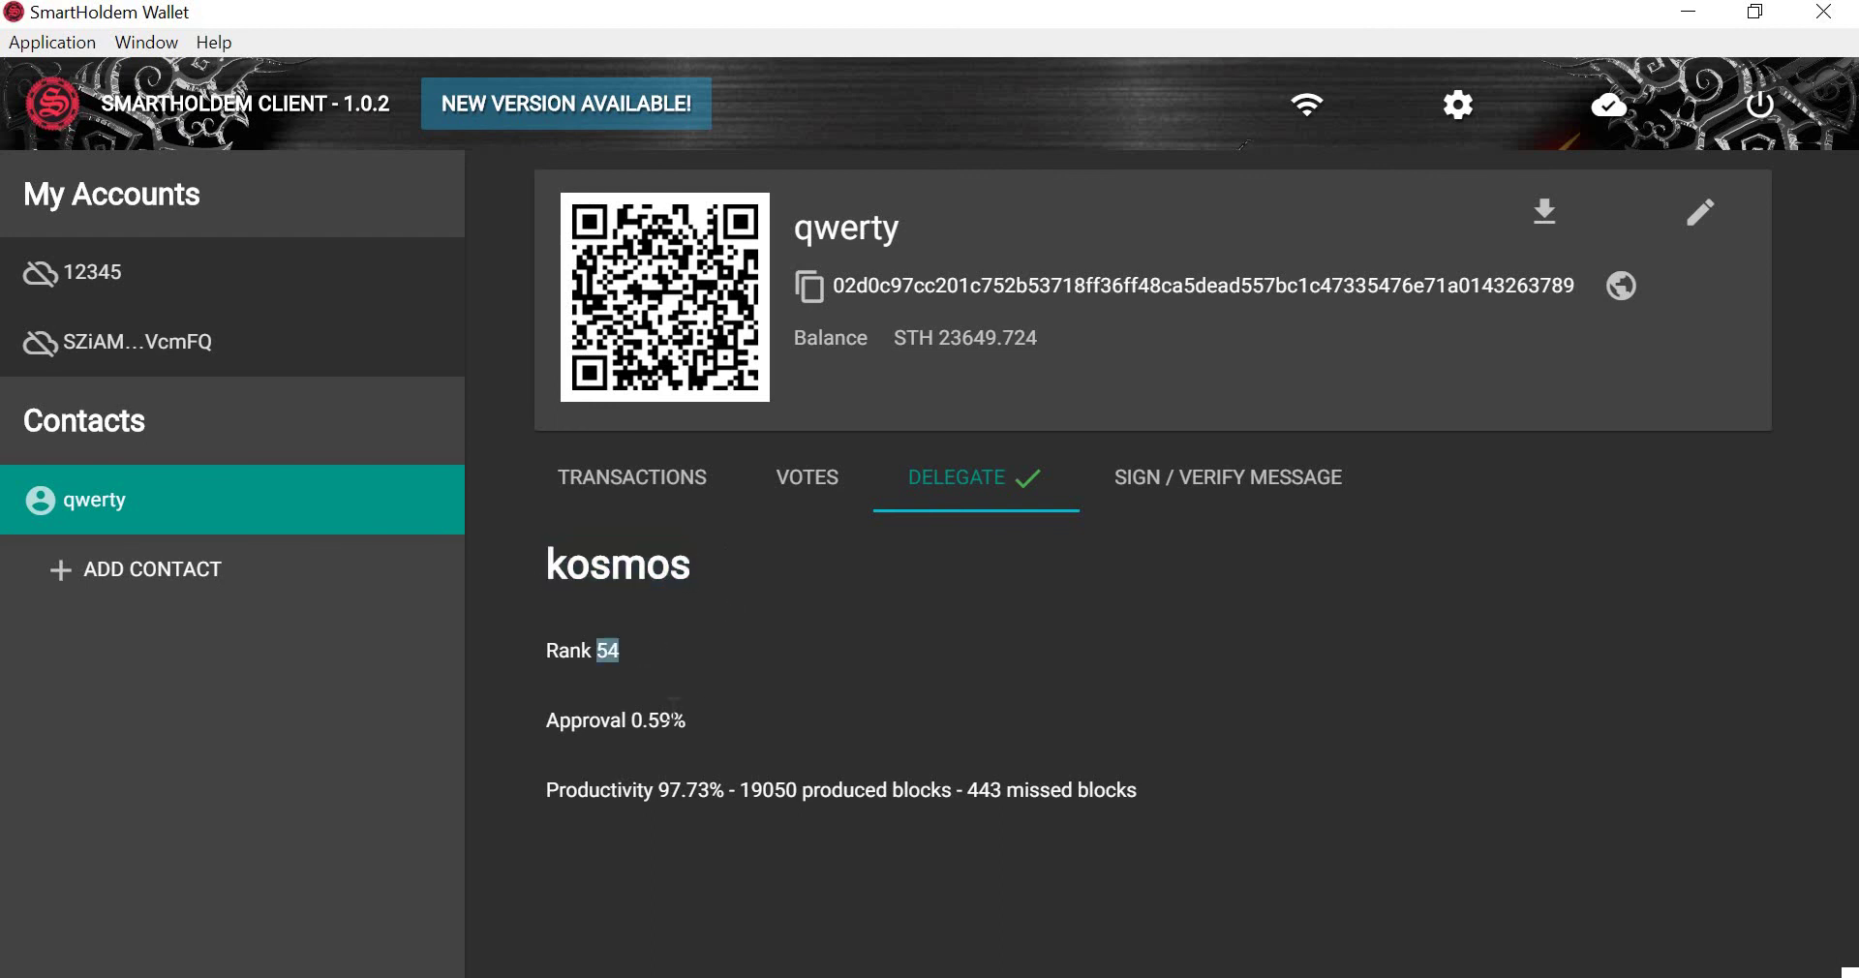
left_click_drag(632, 721, 804, 745)
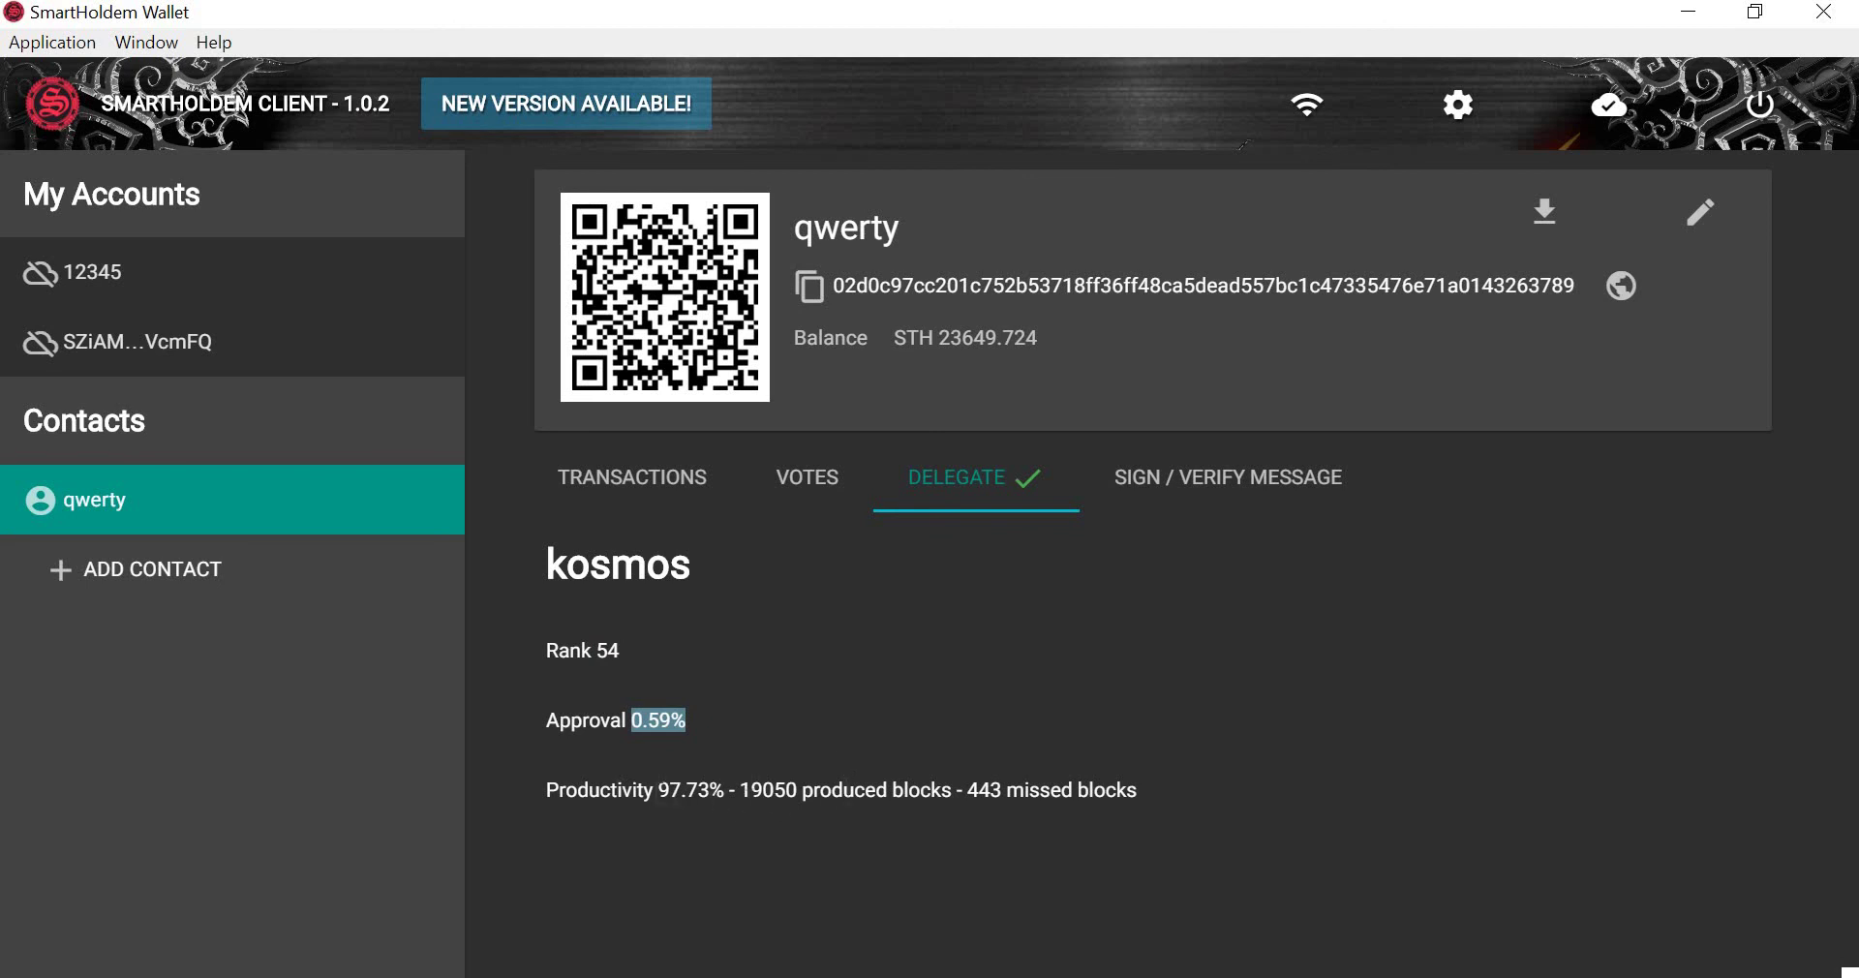
left_click_drag(655, 790, 822, 790)
left_click(1241, 736)
left_click(1253, 484)
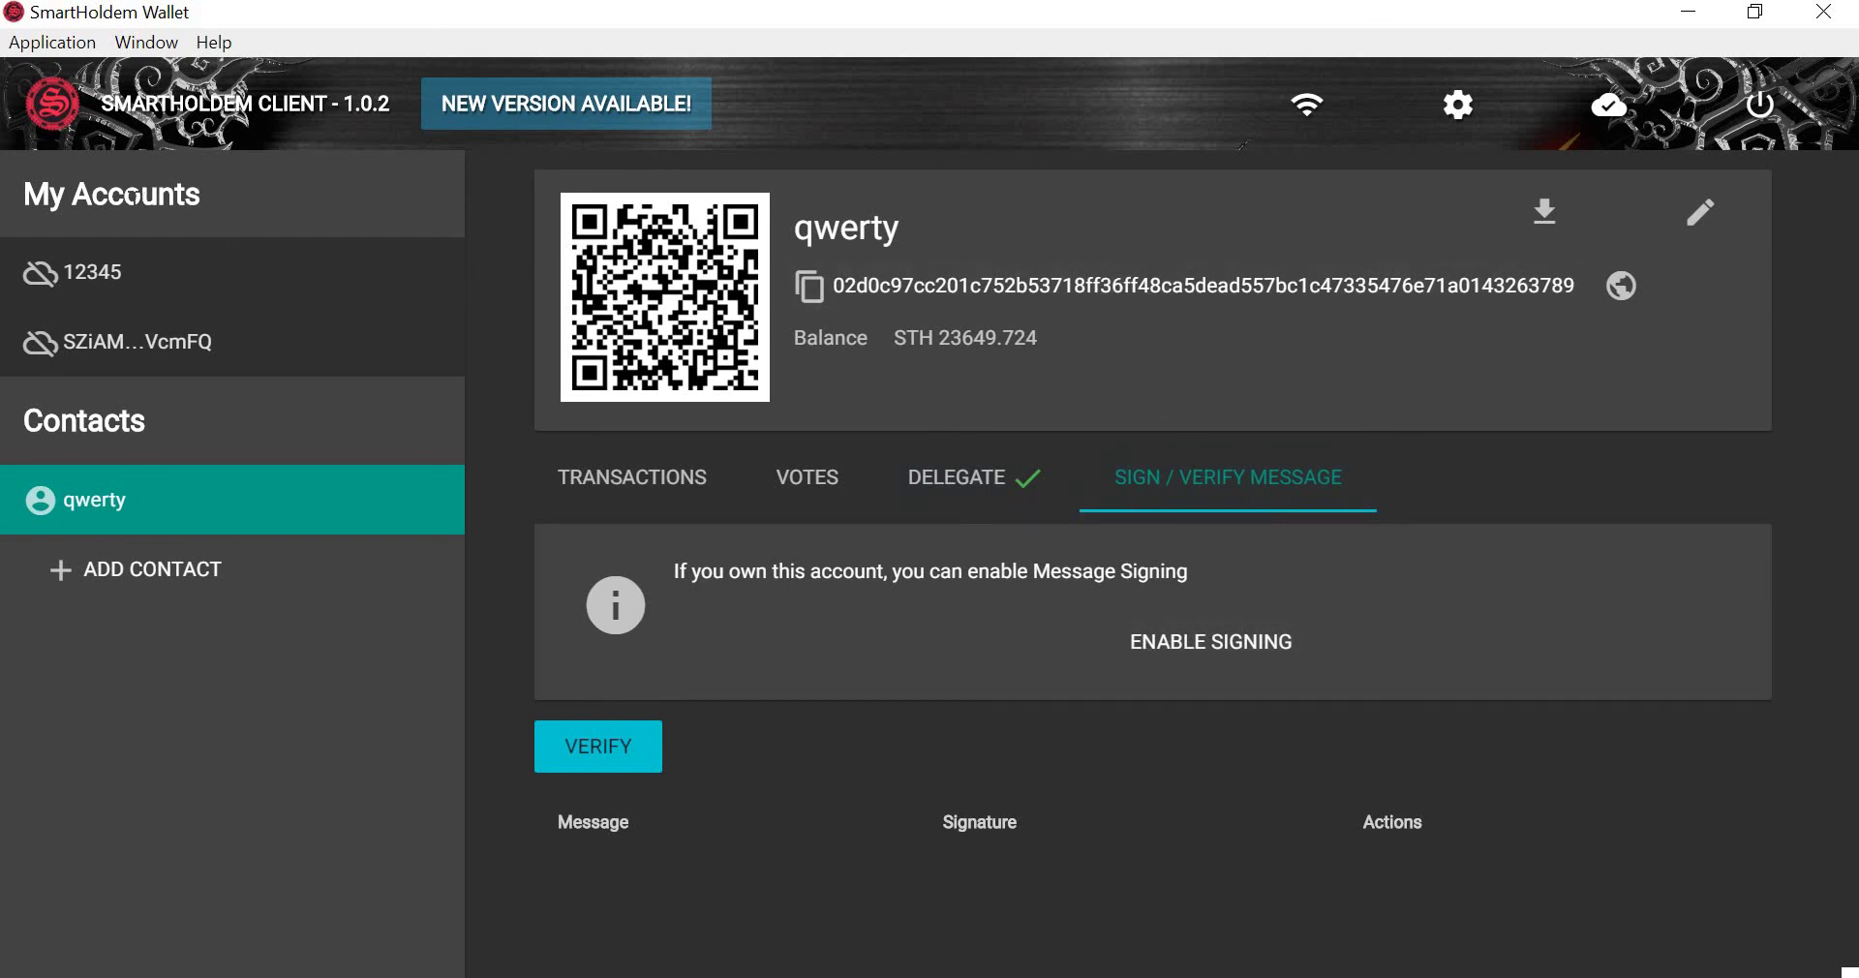
left_click(242, 103)
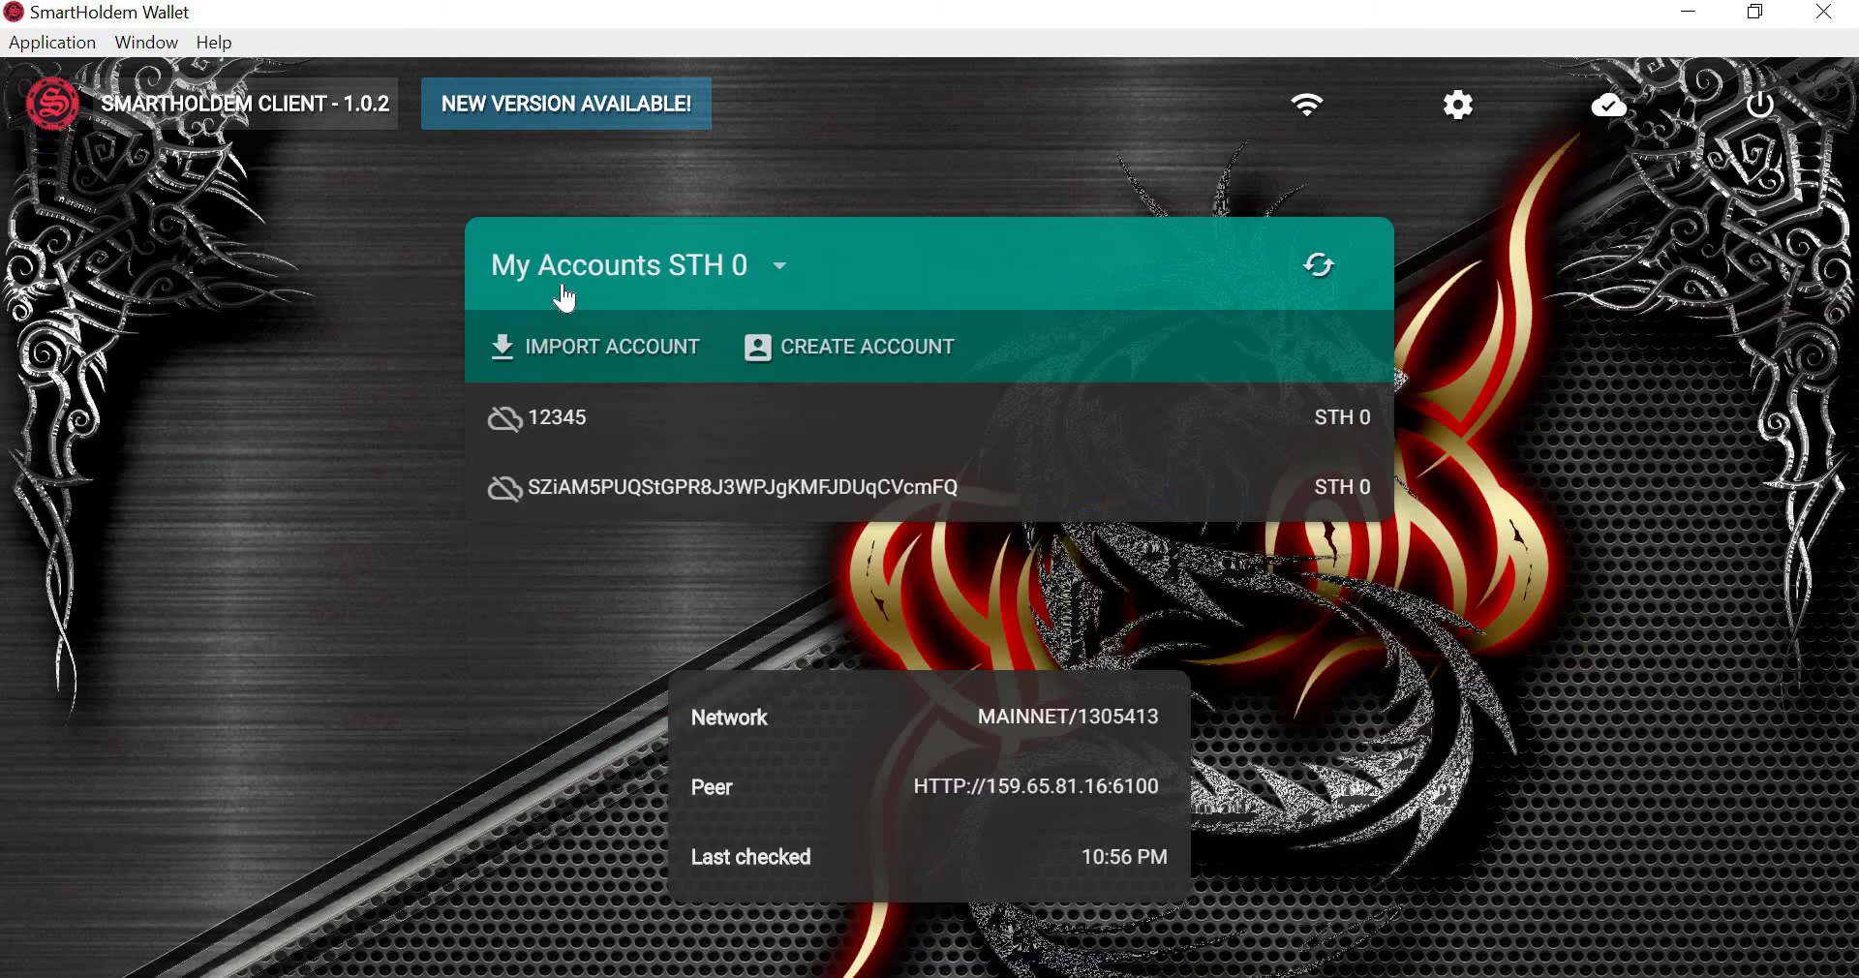